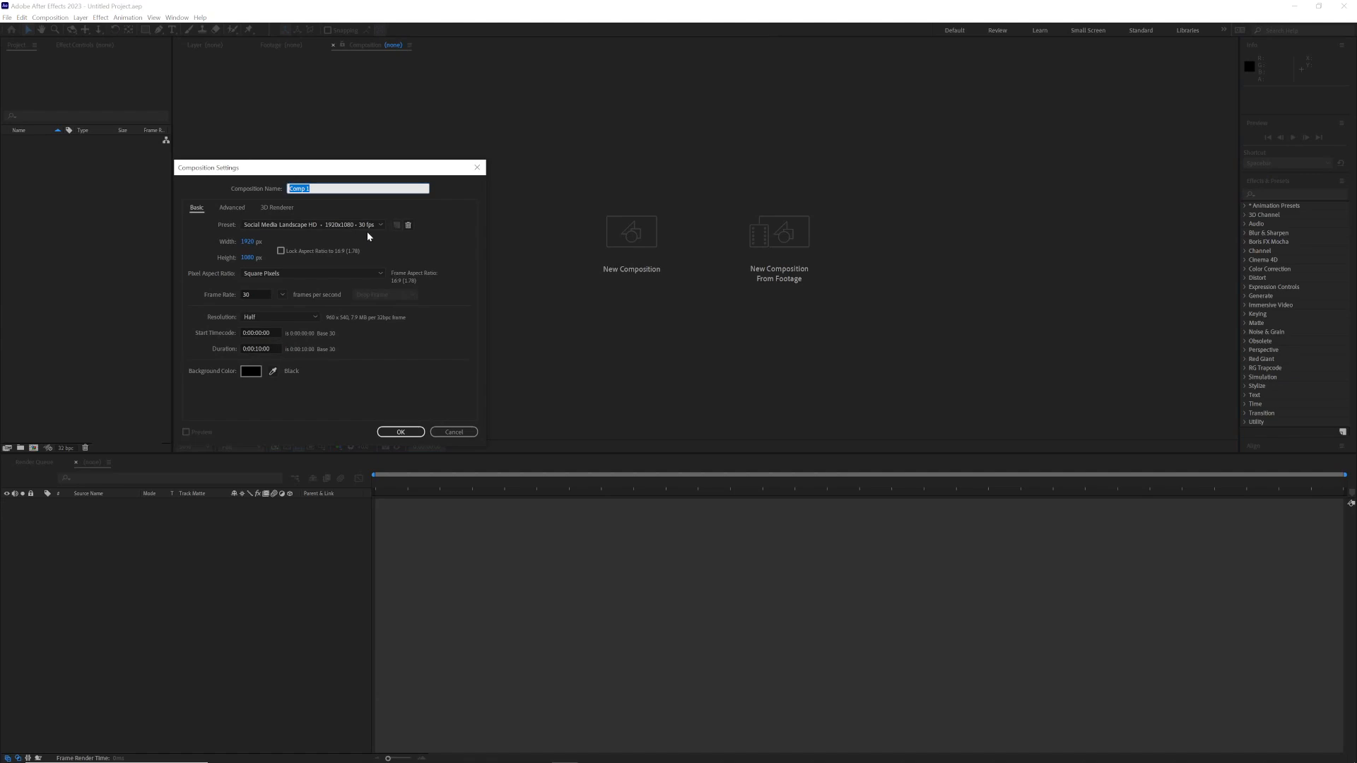
Step: Create two 1920 × 1080, 30 fps, 10-second compositions named Render and Title
type("Red")
left_click(401, 432)
left_click(50, 17)
left_click(60, 26)
type("Title")
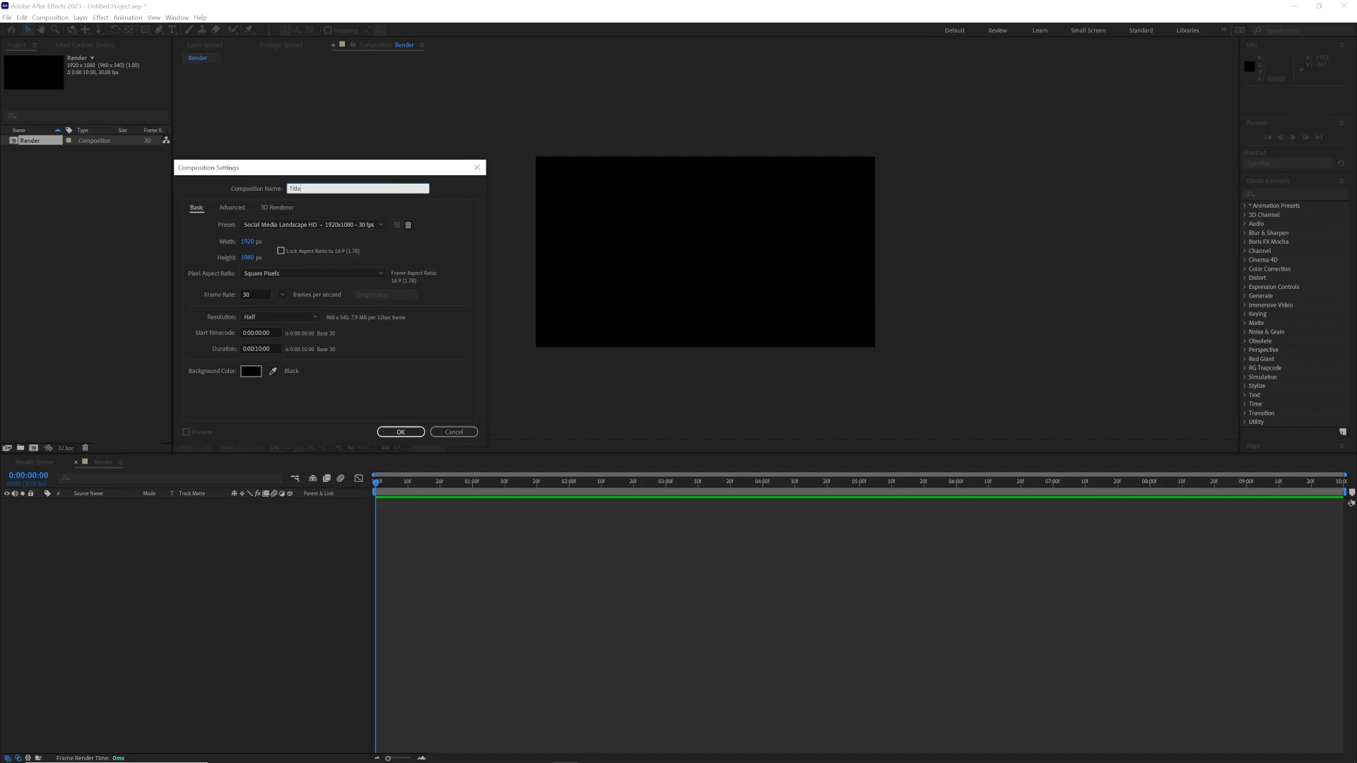
key("Return")
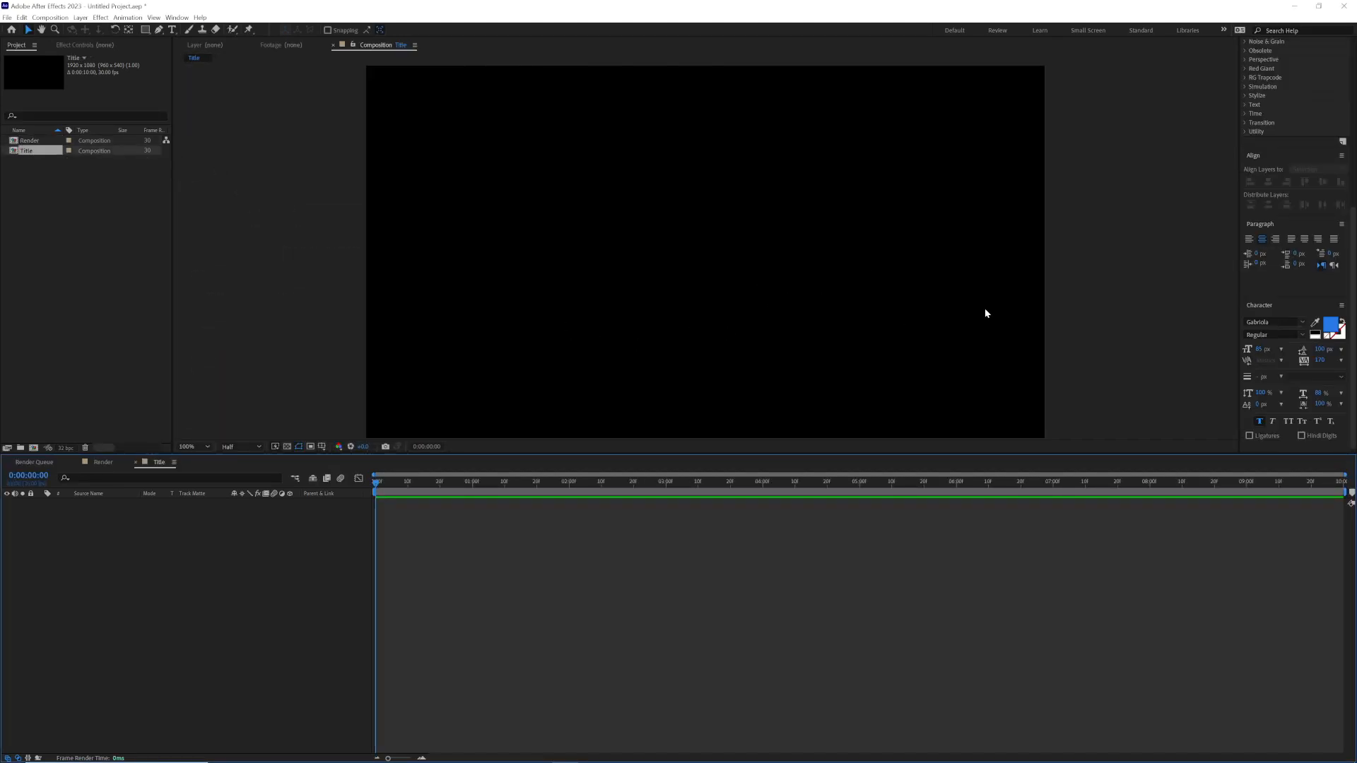
Step: Set the Title composition's background colour to white
left_click(172, 29)
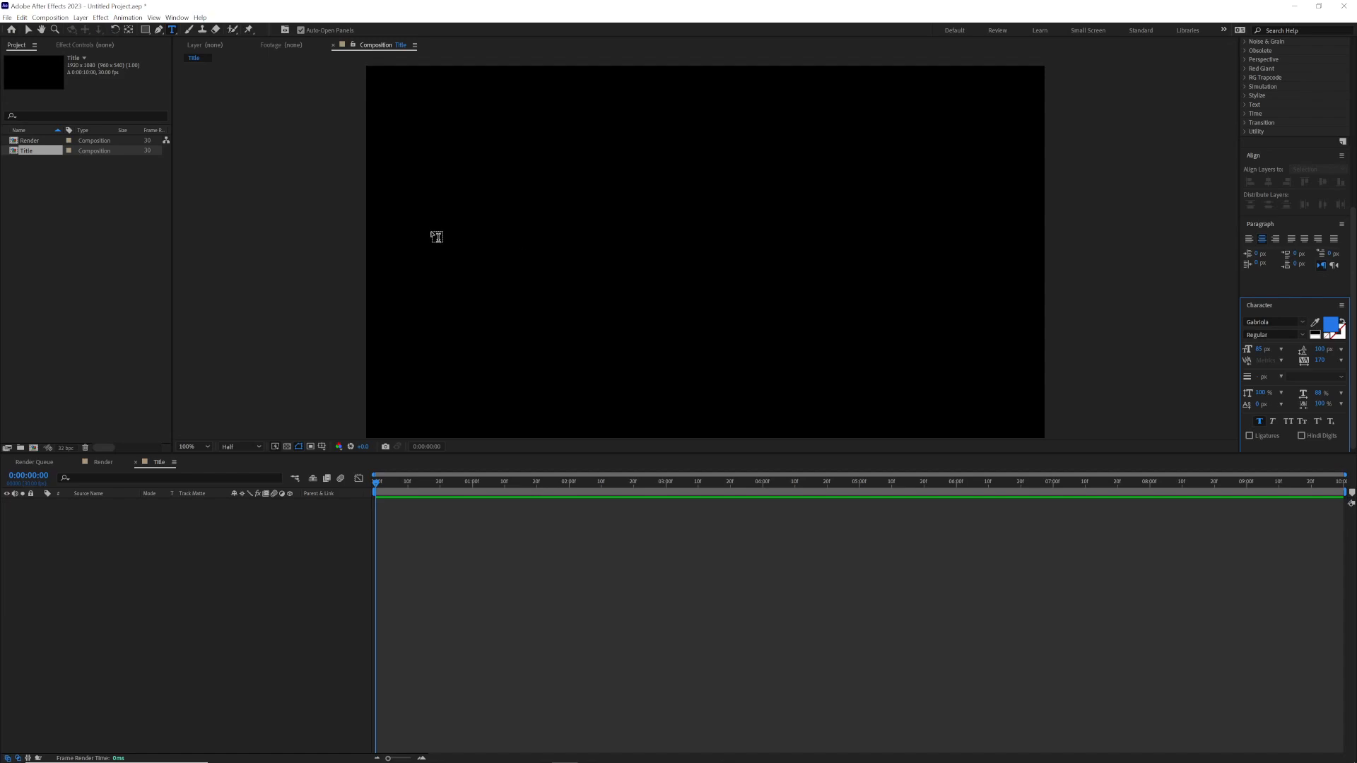
left_click(51, 17)
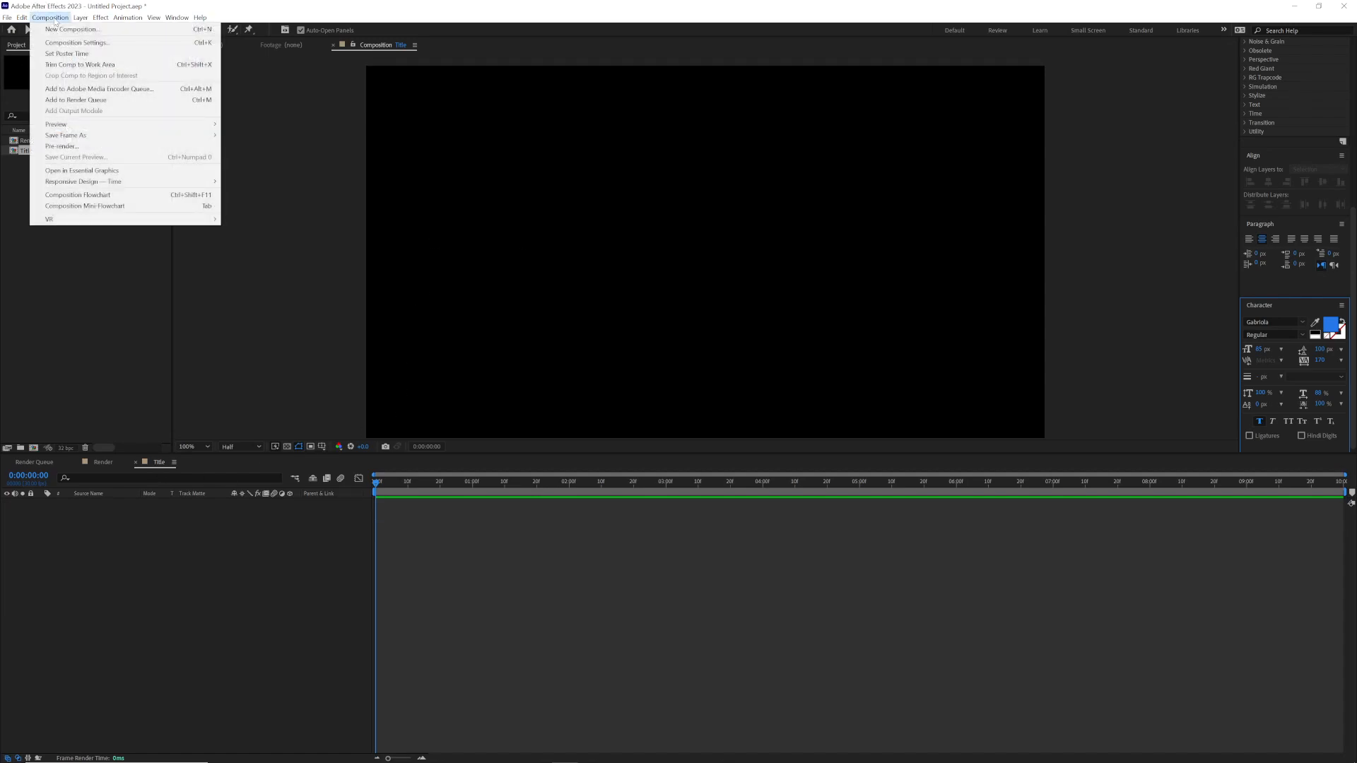
left_click(65, 43)
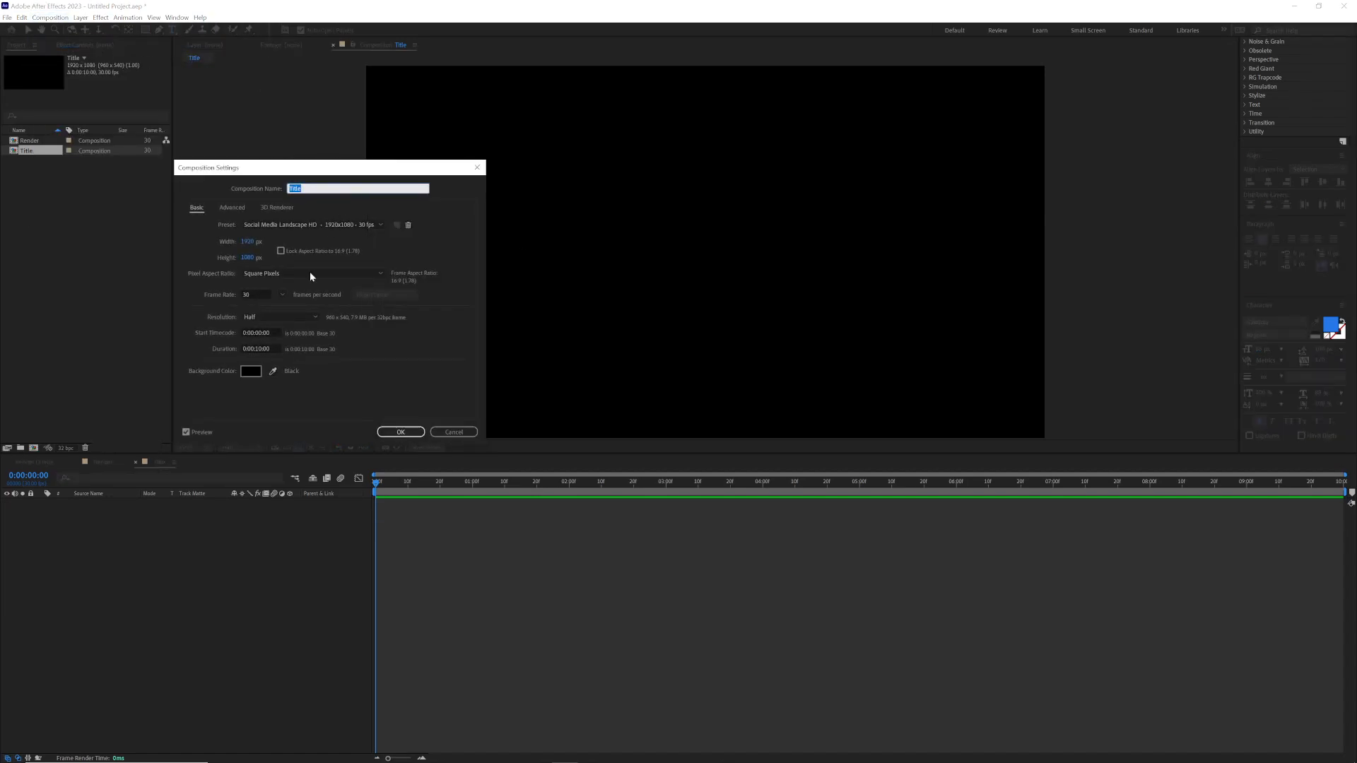
left_click(252, 370)
left_click(555, 322)
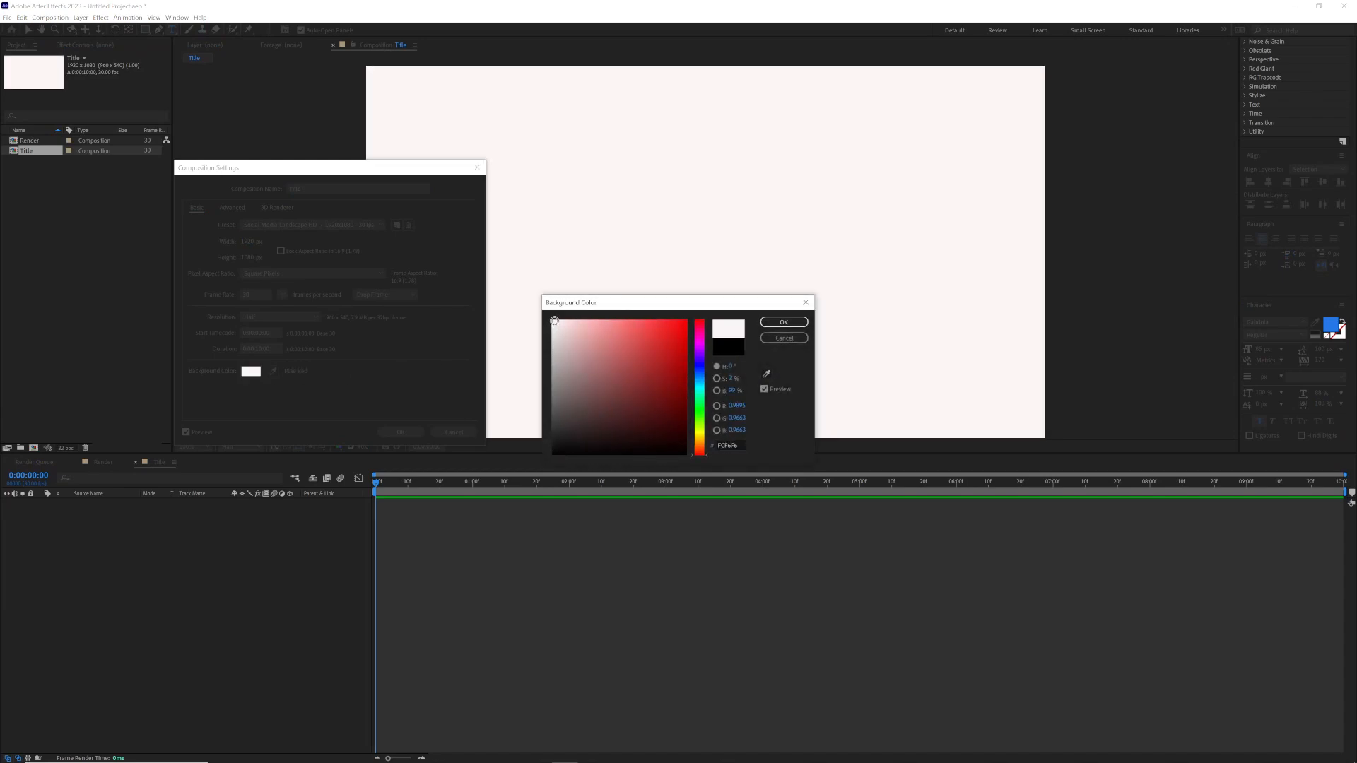
left_click(784, 322)
left_click(399, 430)
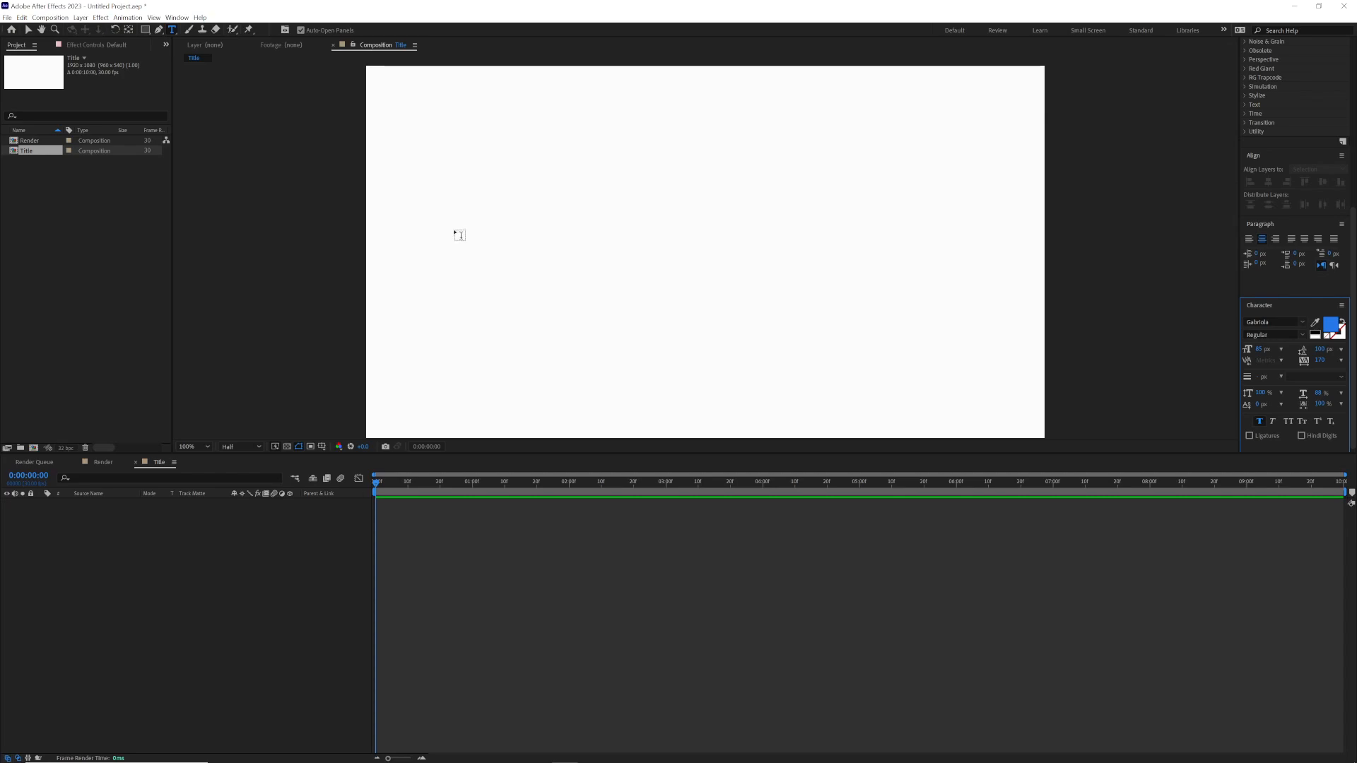
Step: Set the text fill colour to black and add a text layer reading "Be" in the canvas's upper middle
left_click(1332, 327)
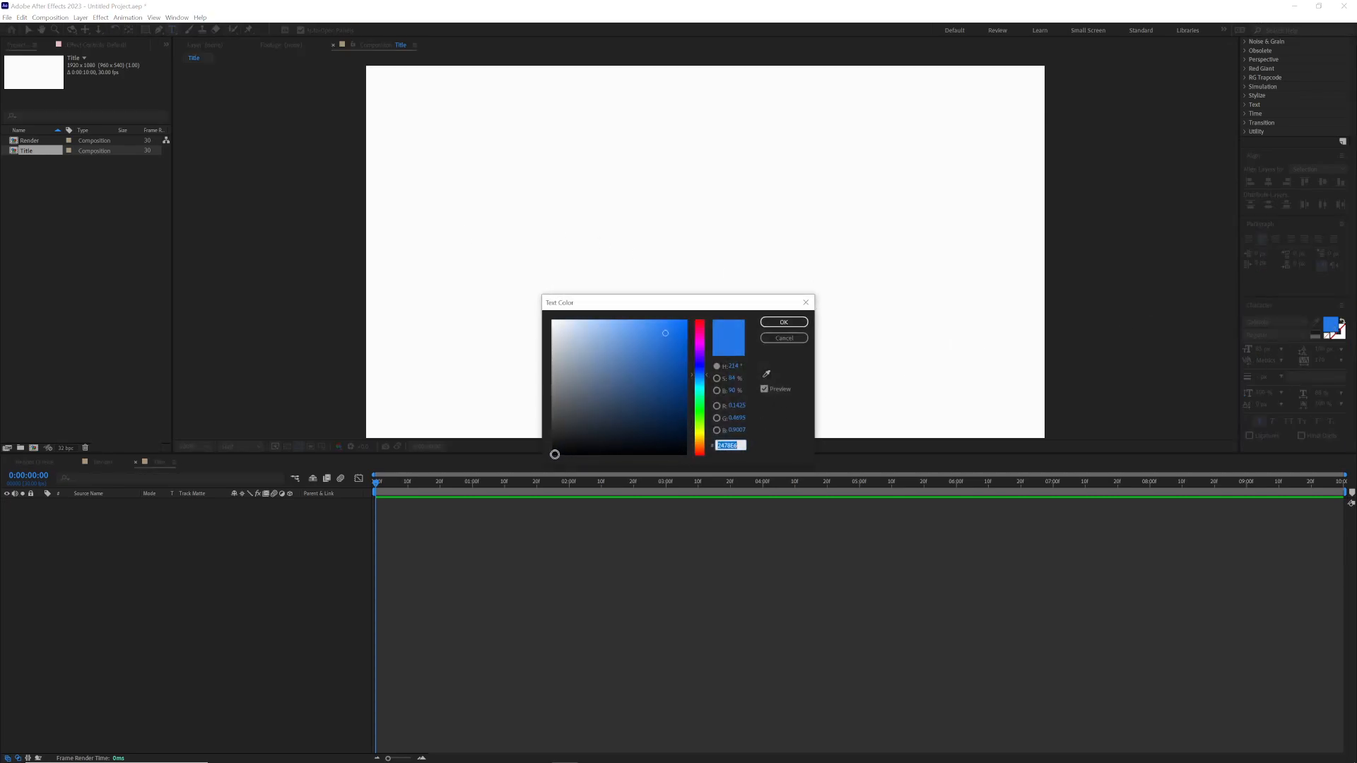
left_click(555, 455)
left_click(784, 321)
left_click(597, 207)
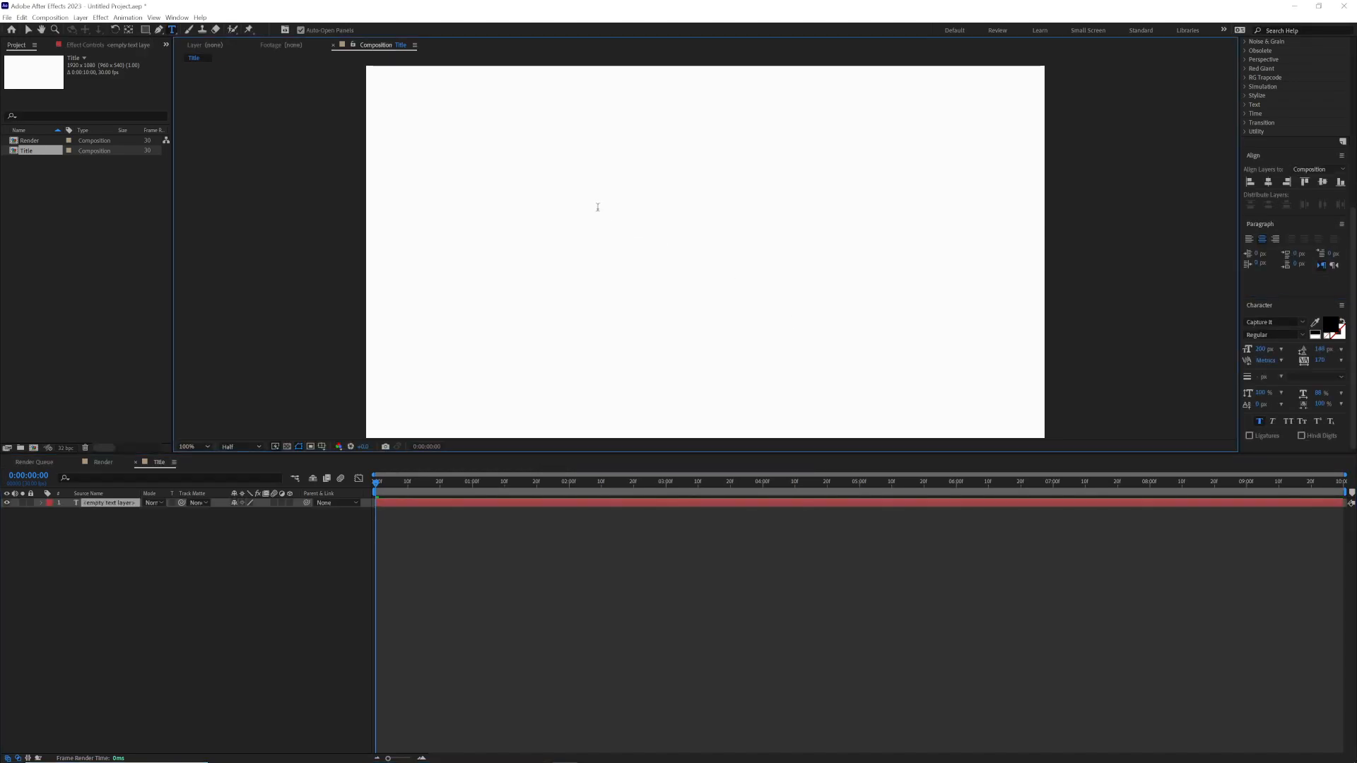
type("Be")
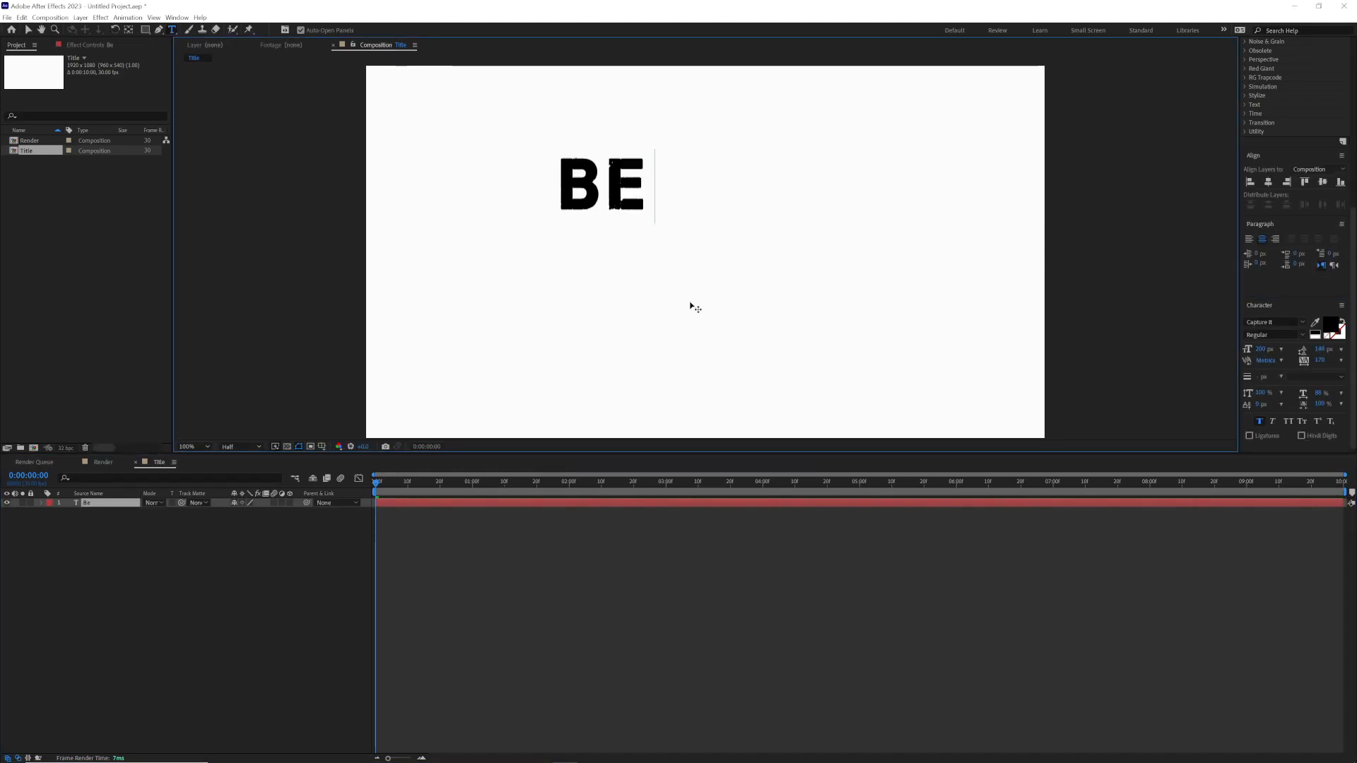
Step: Add the letters I and N as separate text layers, with I near the canvas's upper-left corner and N below "Be"
left_click(472, 340)
type("In")
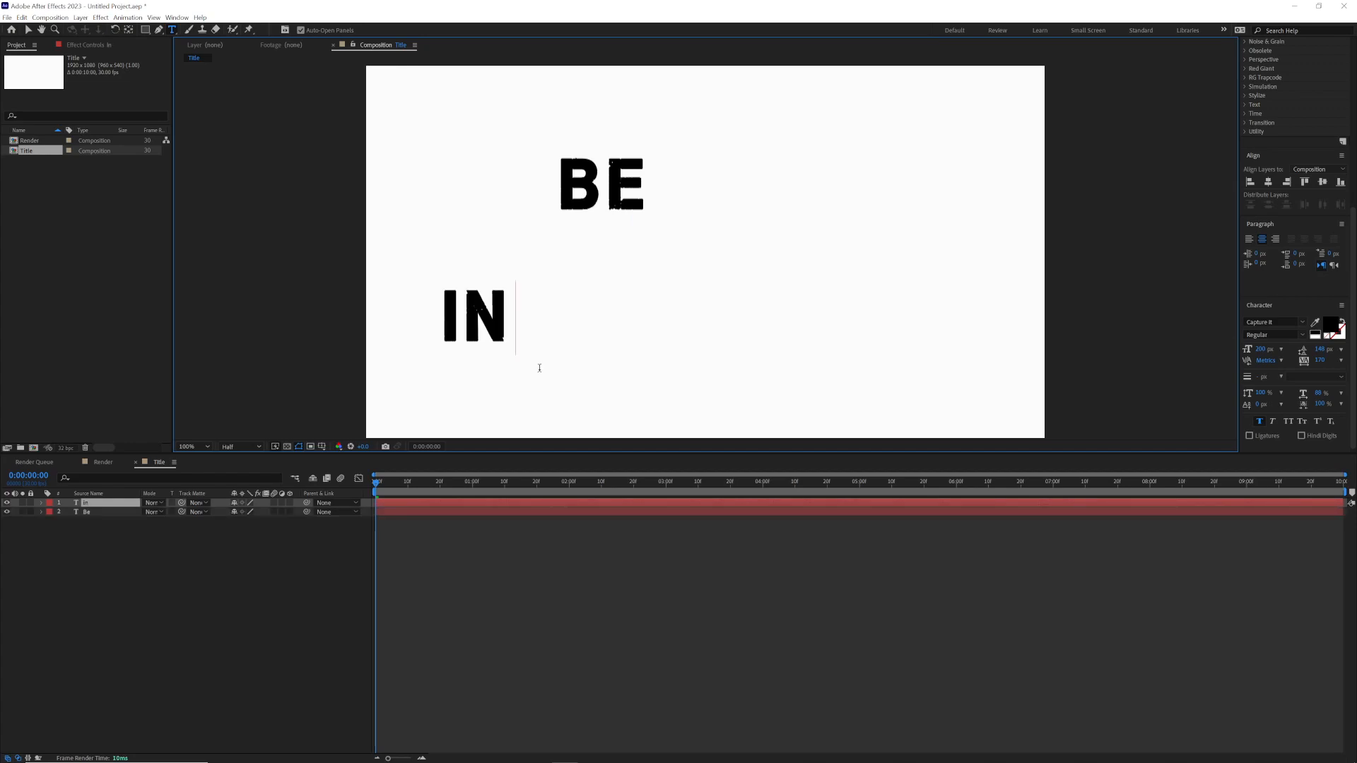
key("BackSpace")
left_click_drag(539, 368, 505, 182)
left_click(528, 322)
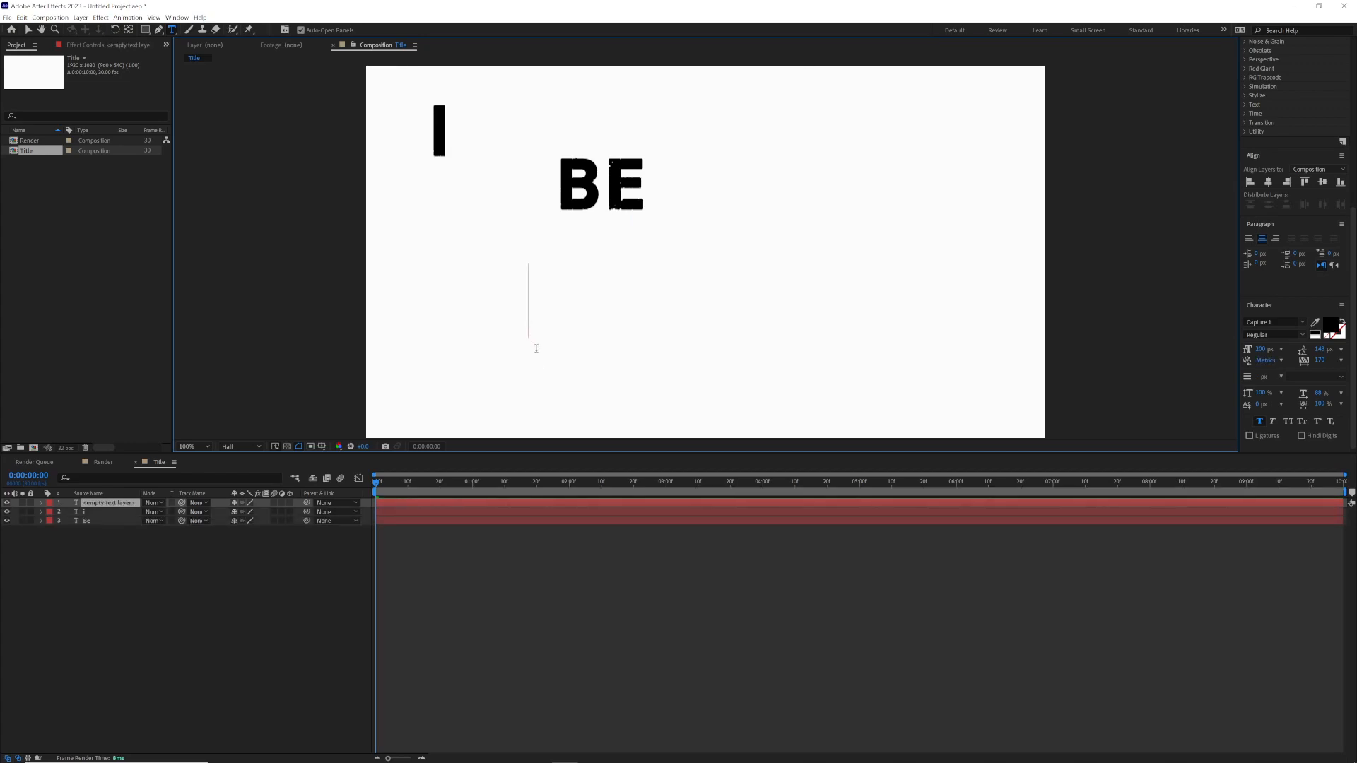
type("n")
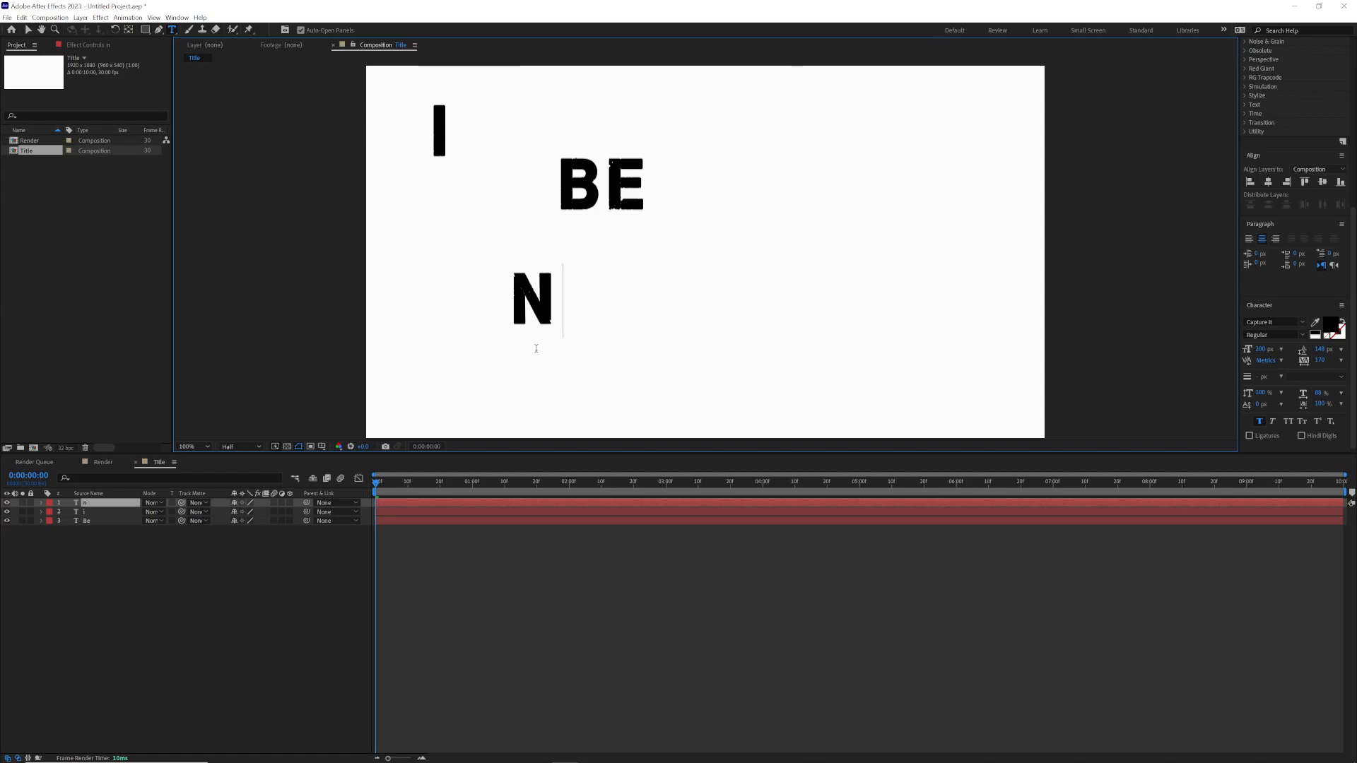
Step: Add the letters S and I as separate text layers in the lower-right half of the canvas
left_click(841, 315)
type("s")
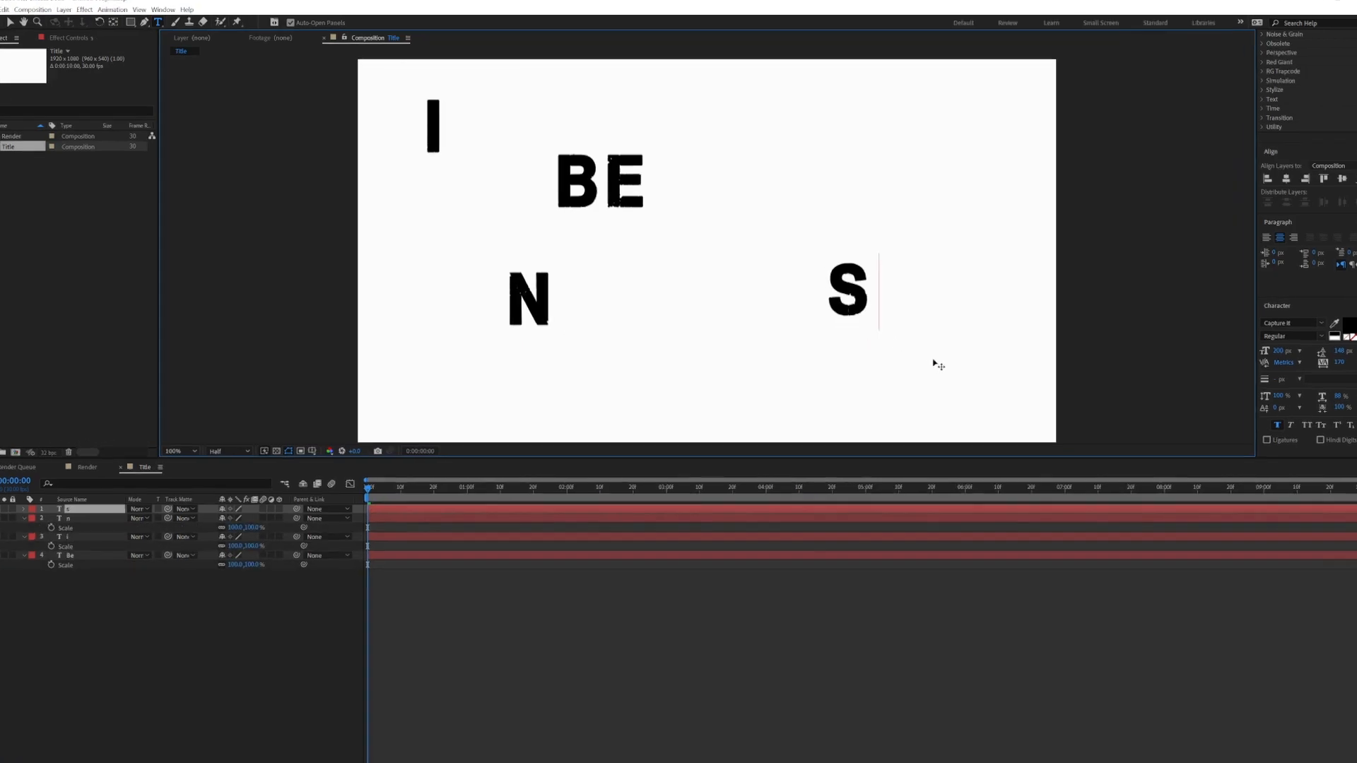
left_click(746, 353)
type("i")
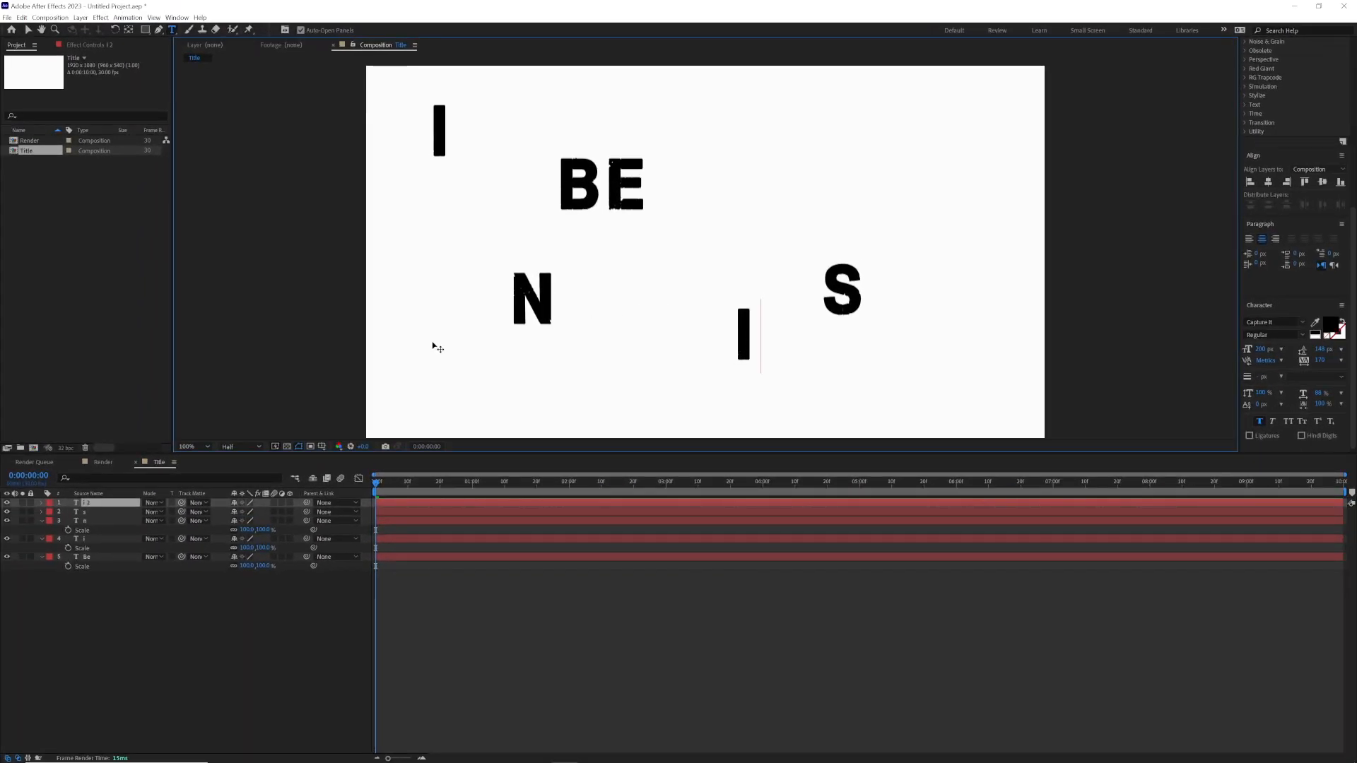
Step: Add separate text layers for P near the canvas's upper-right corner and R near its lower-right corner
left_click(29, 30)
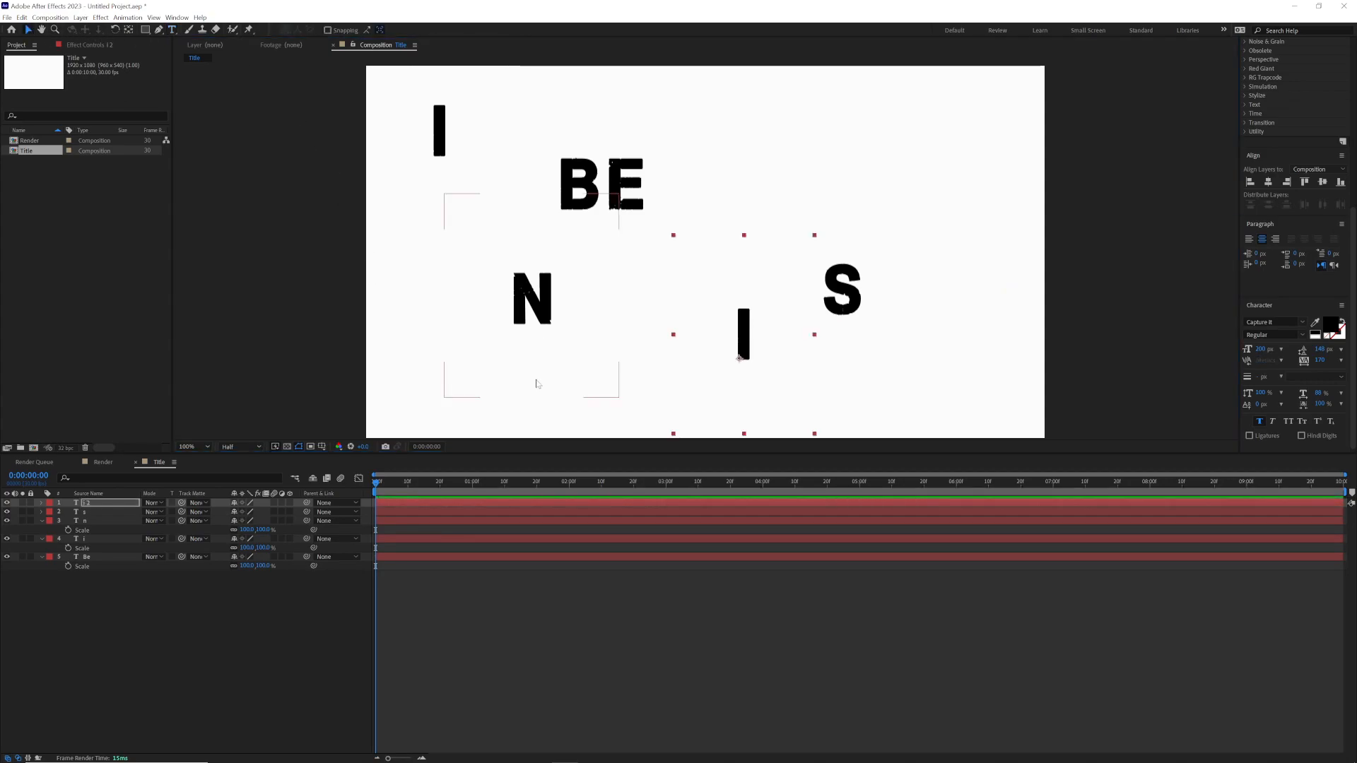
left_click(405, 373)
key("ctrl+t")
left_click(927, 155)
type("p")
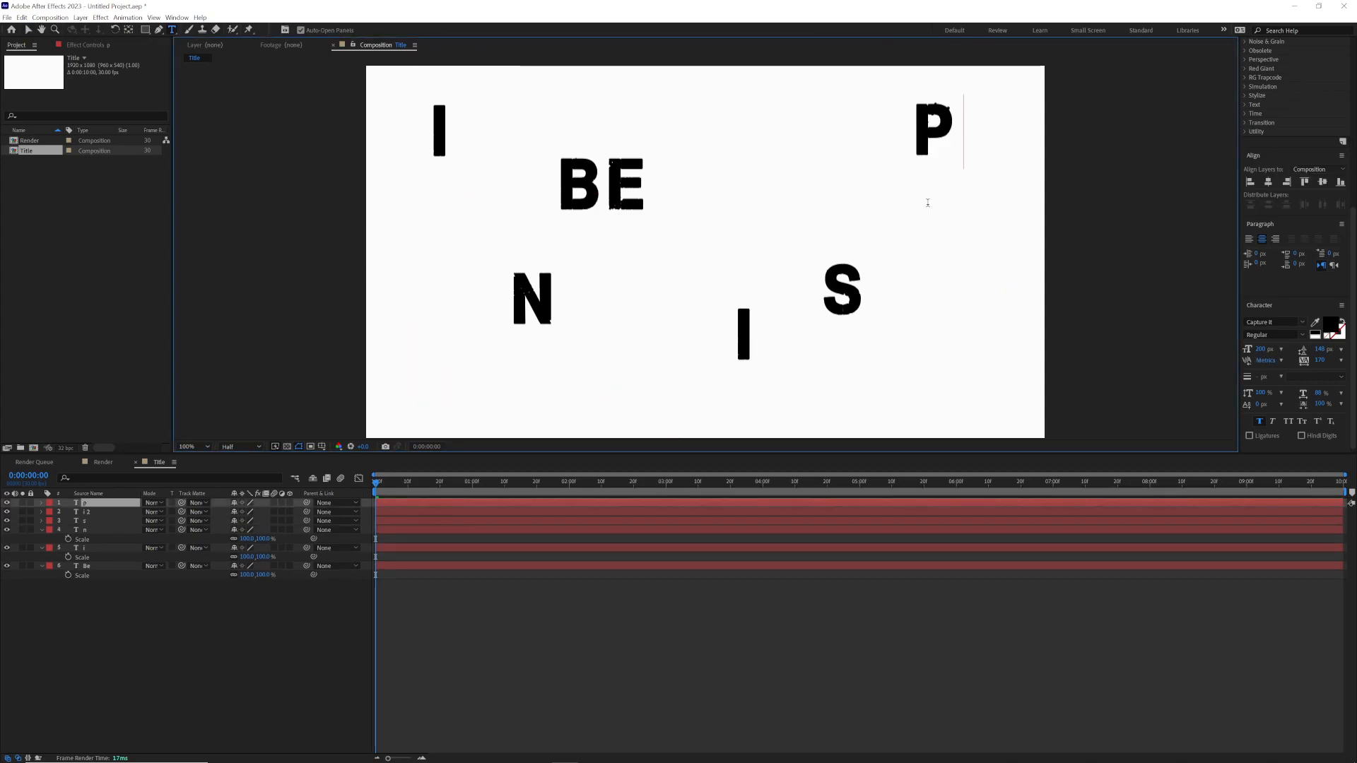
left_click(930, 353)
type("r")
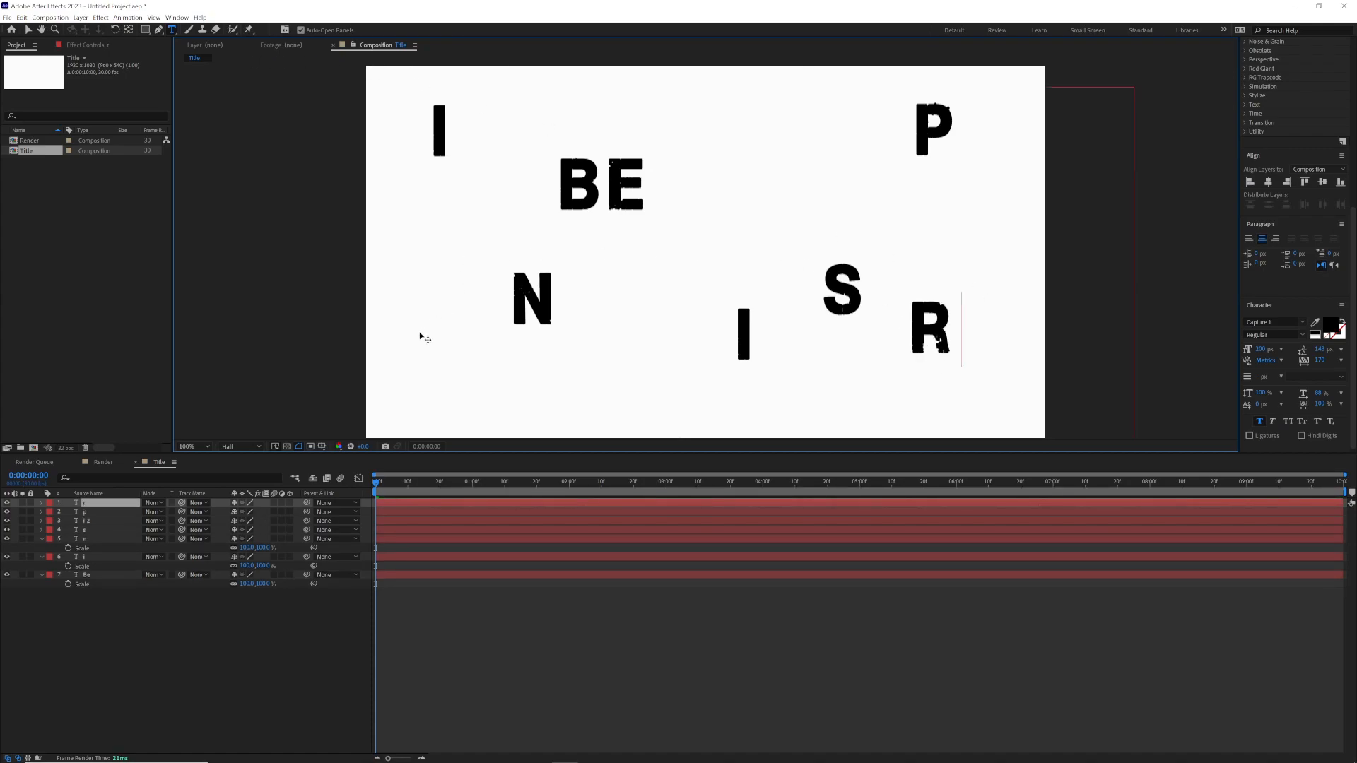
Step: Add separate text layers for E near the canvas's lower-left corner and D at its upper centre
left_click(172, 29)
left_click(455, 374)
type("e")
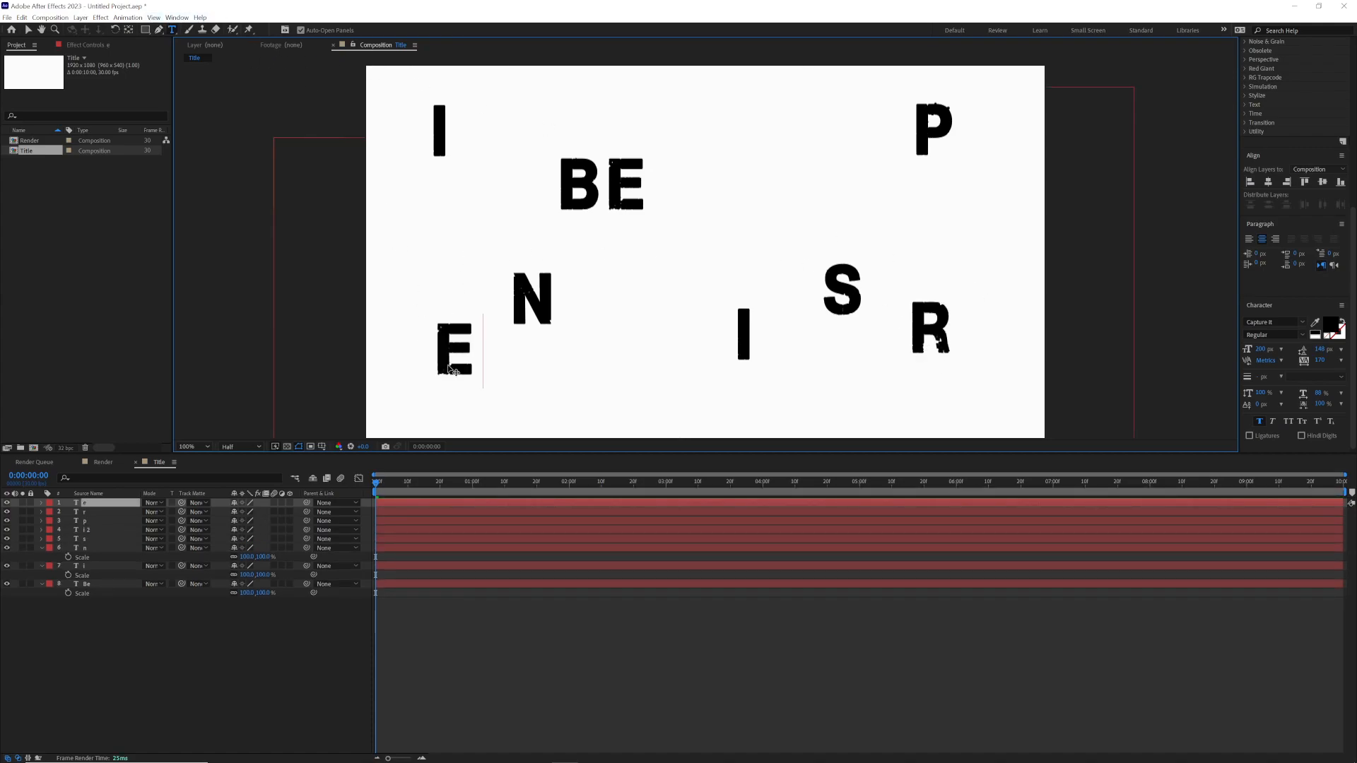
left_click(28, 30)
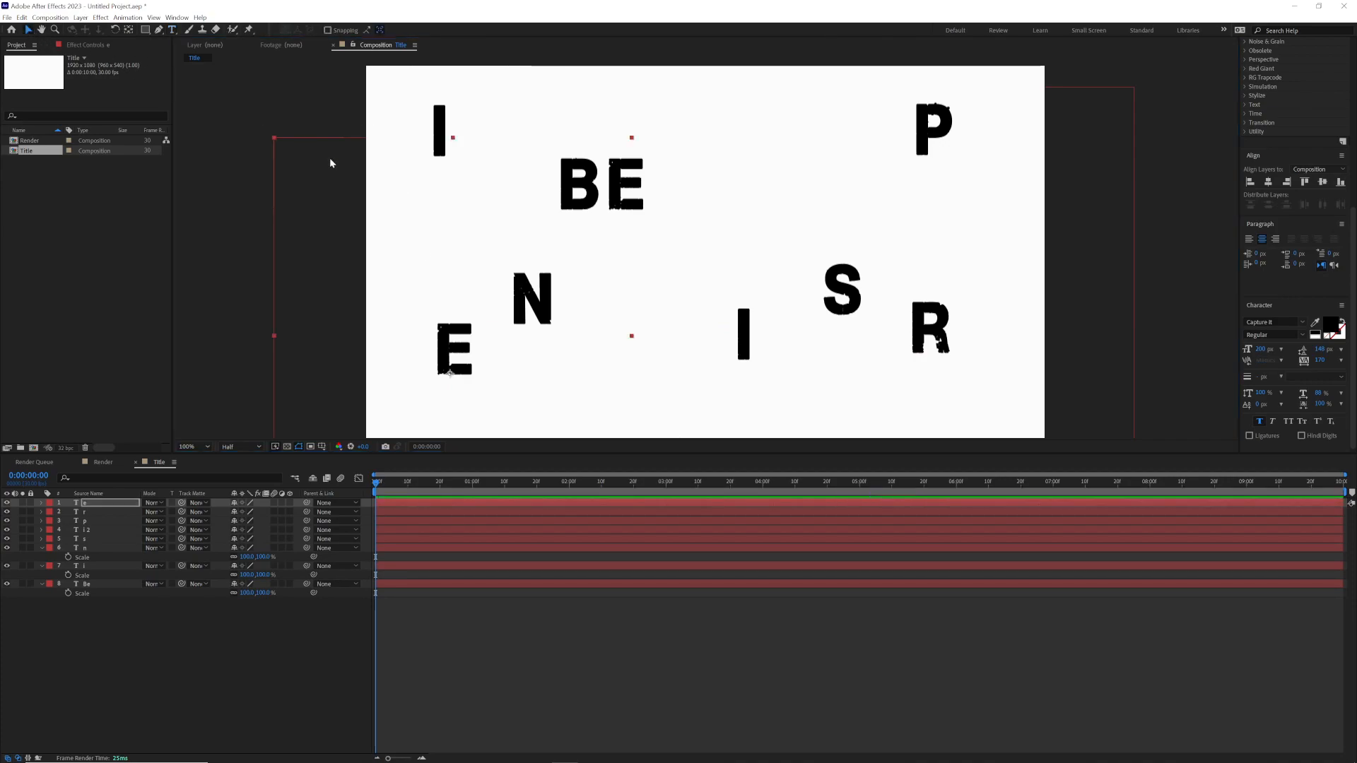
key("ctrl+t")
left_click(715, 133)
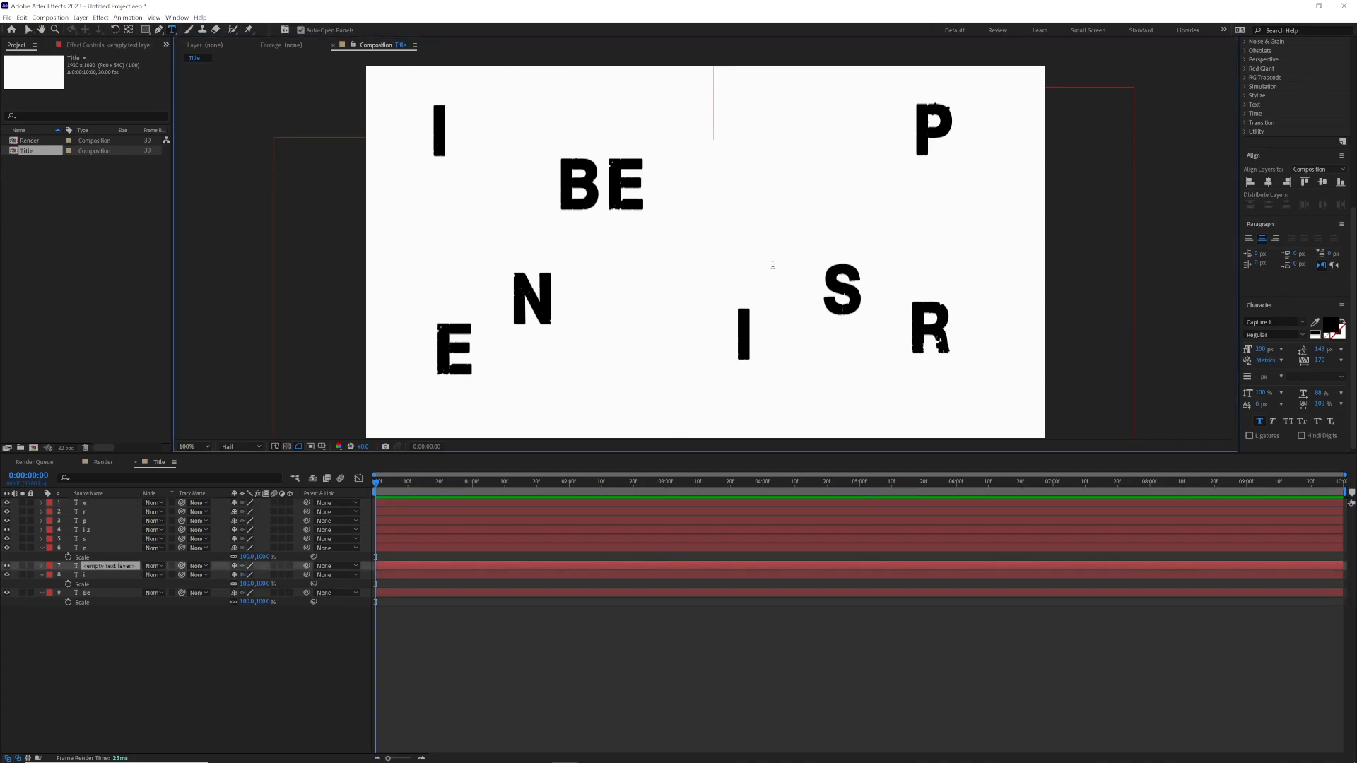
type("d")
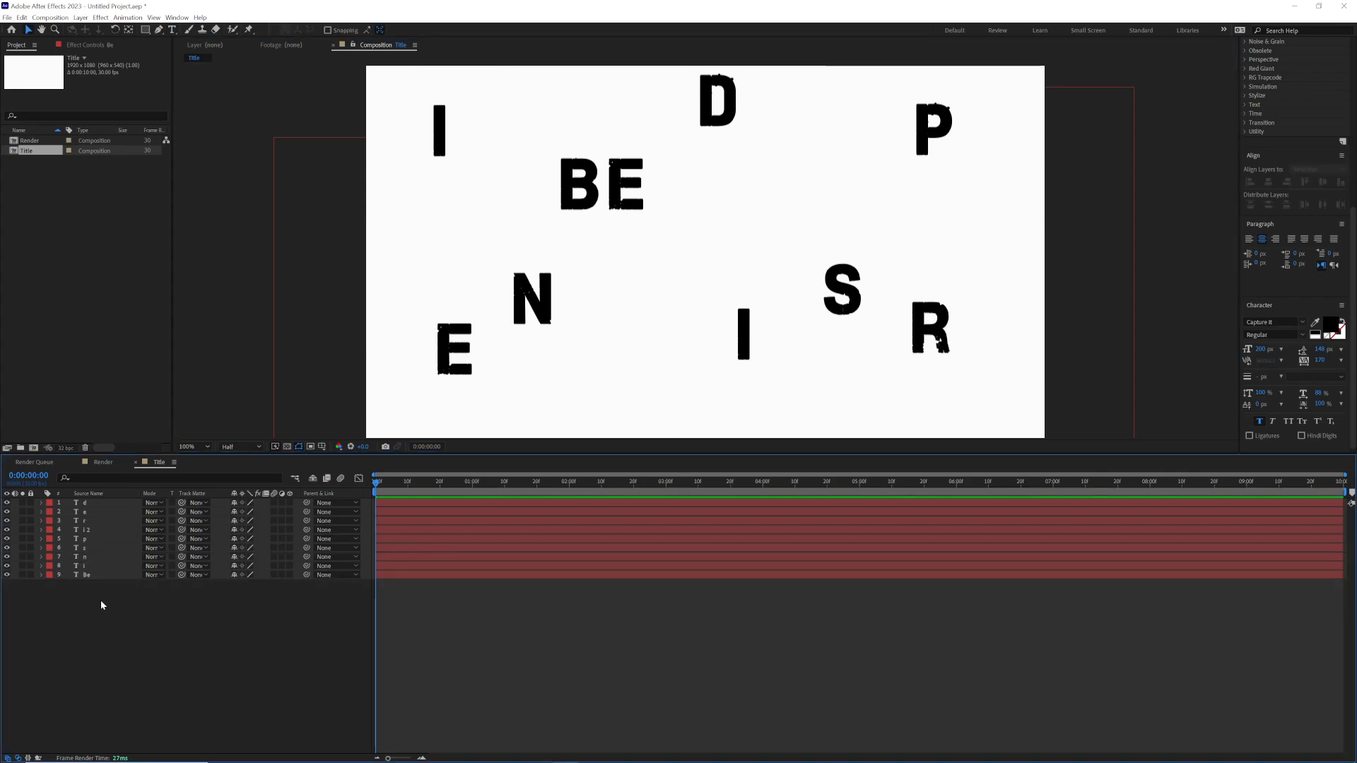
Step: Align all the text layers vertically to a common centre line and turn them into 3D layers
key("ctrl+a")
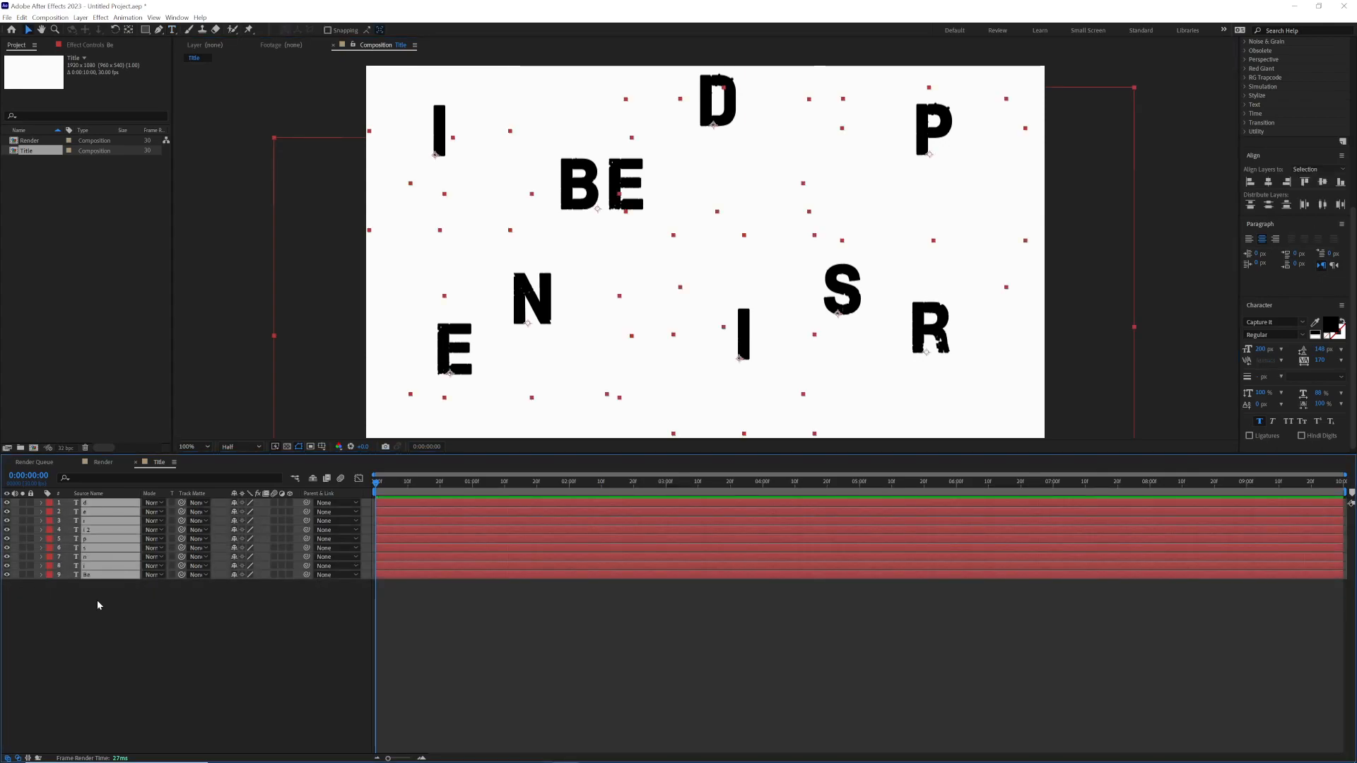
left_click(1323, 182)
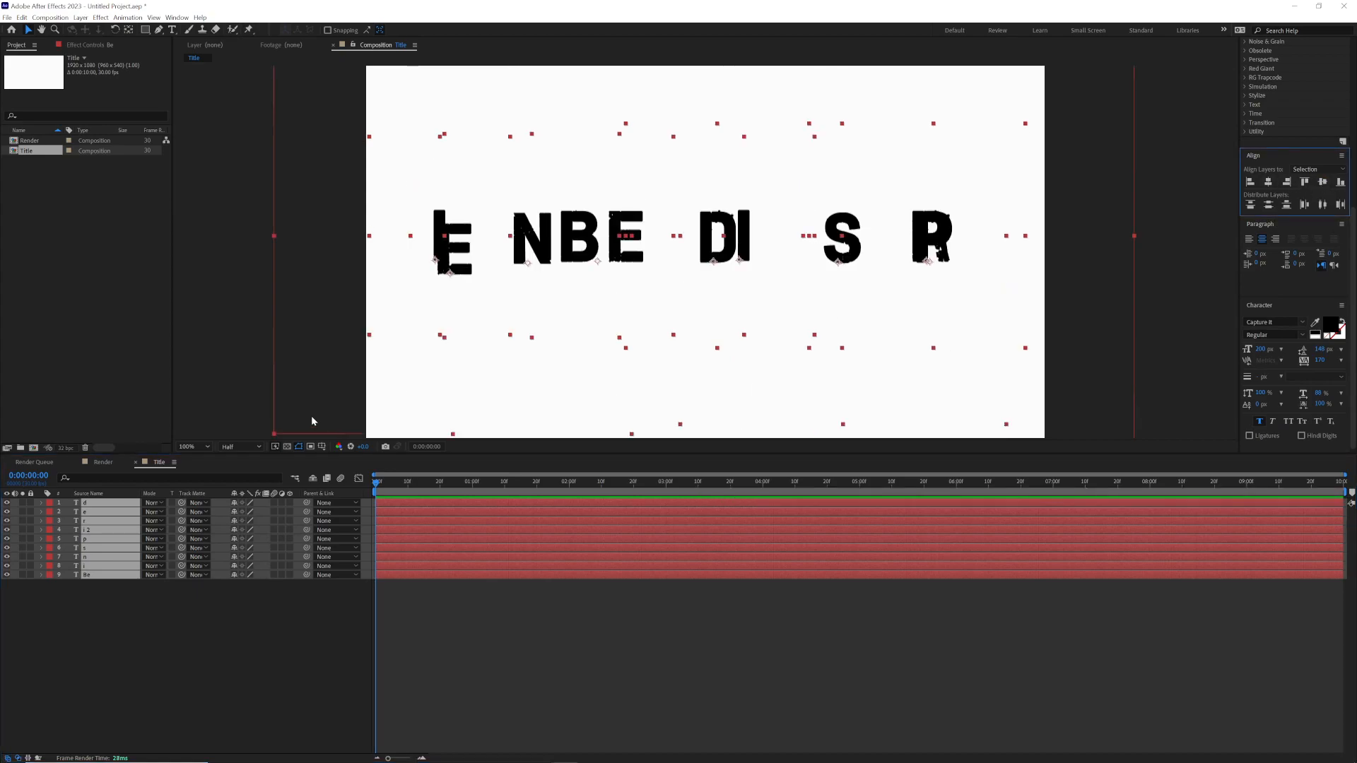
left_click(290, 502)
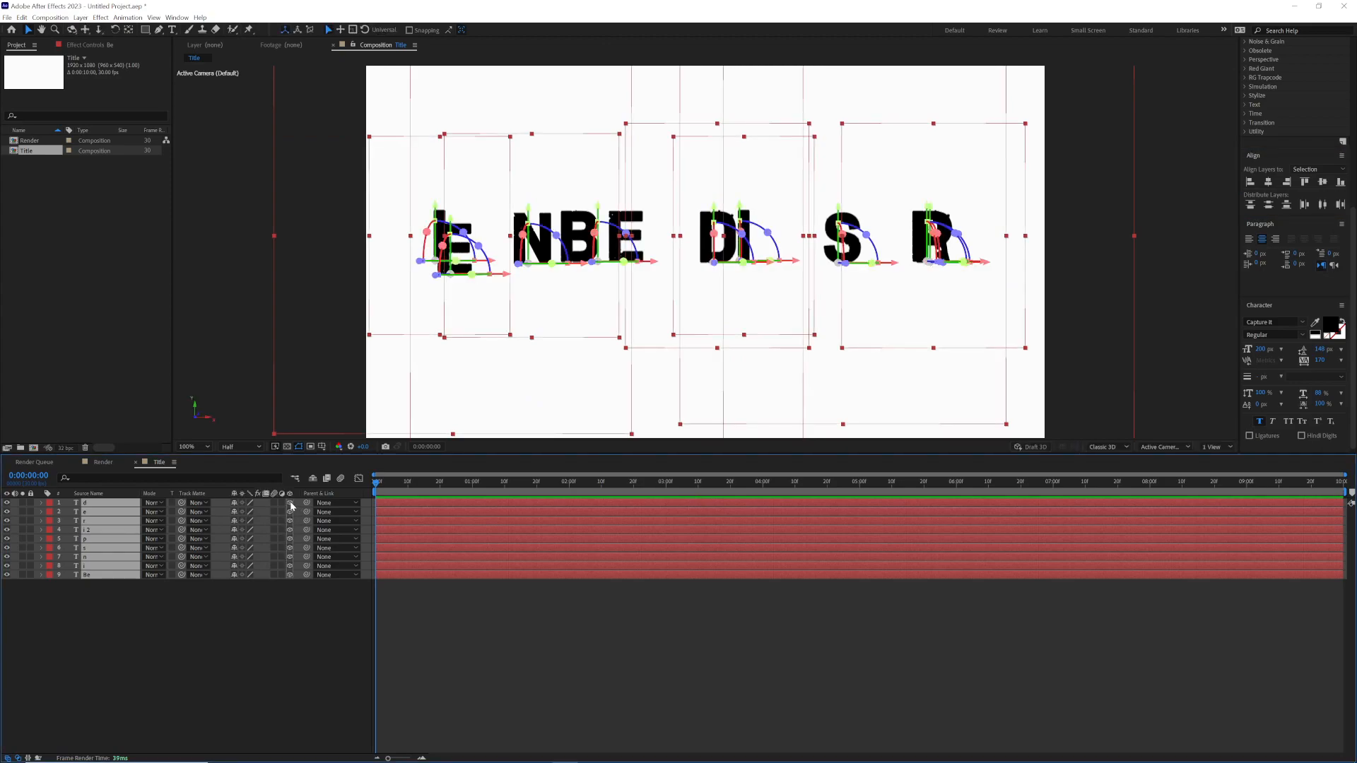
Step: Solo the "Be" layer, reveal its Position property and move the current time to 0:00:01:10
left_click(58, 606)
left_click(22, 575)
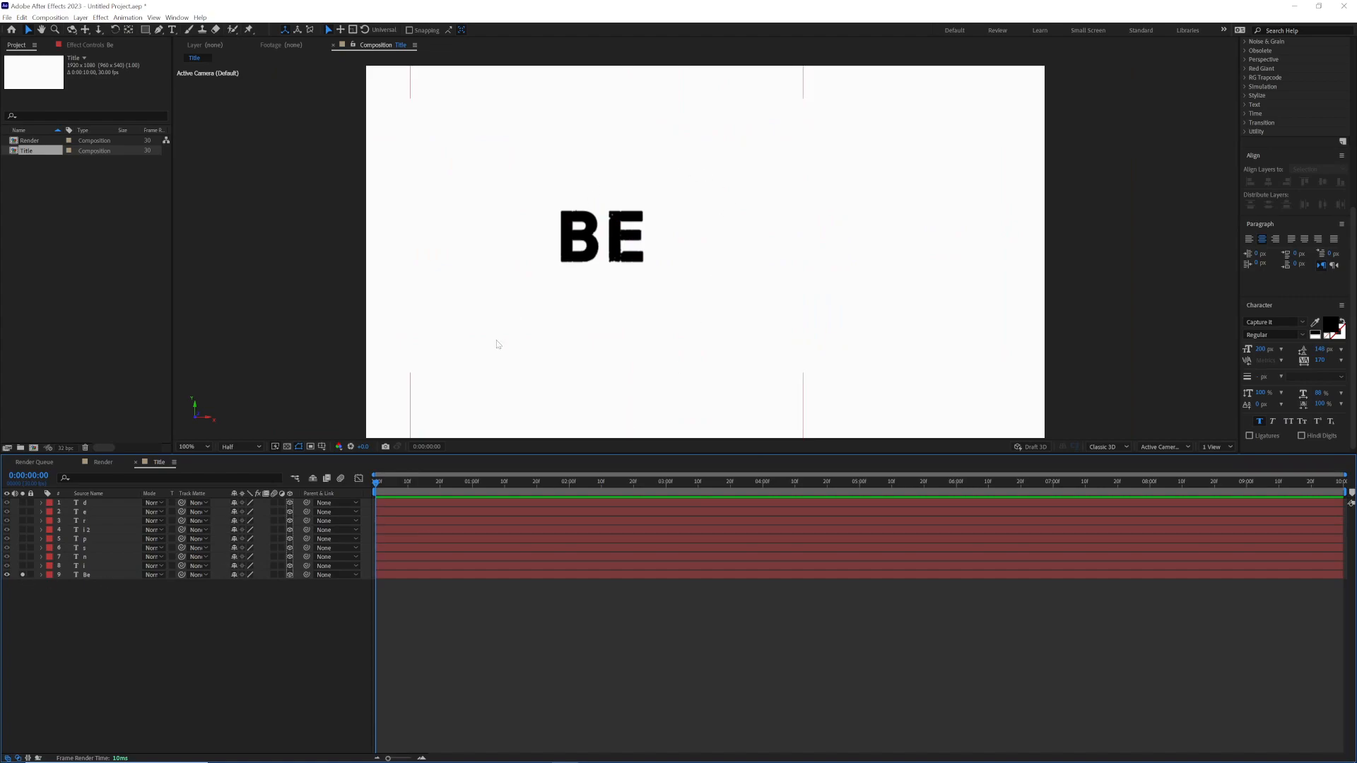
left_click(108, 574)
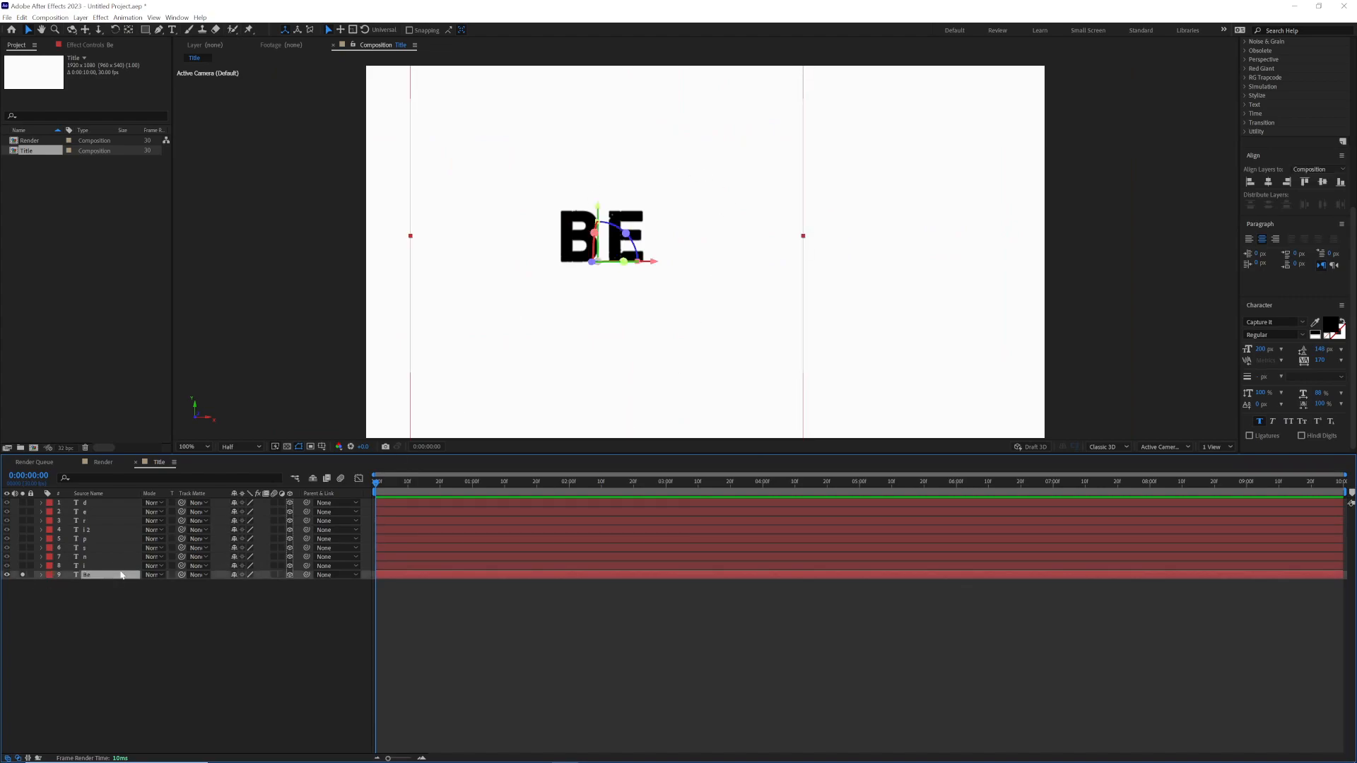
key("p")
left_click_drag(394, 484, 506, 485)
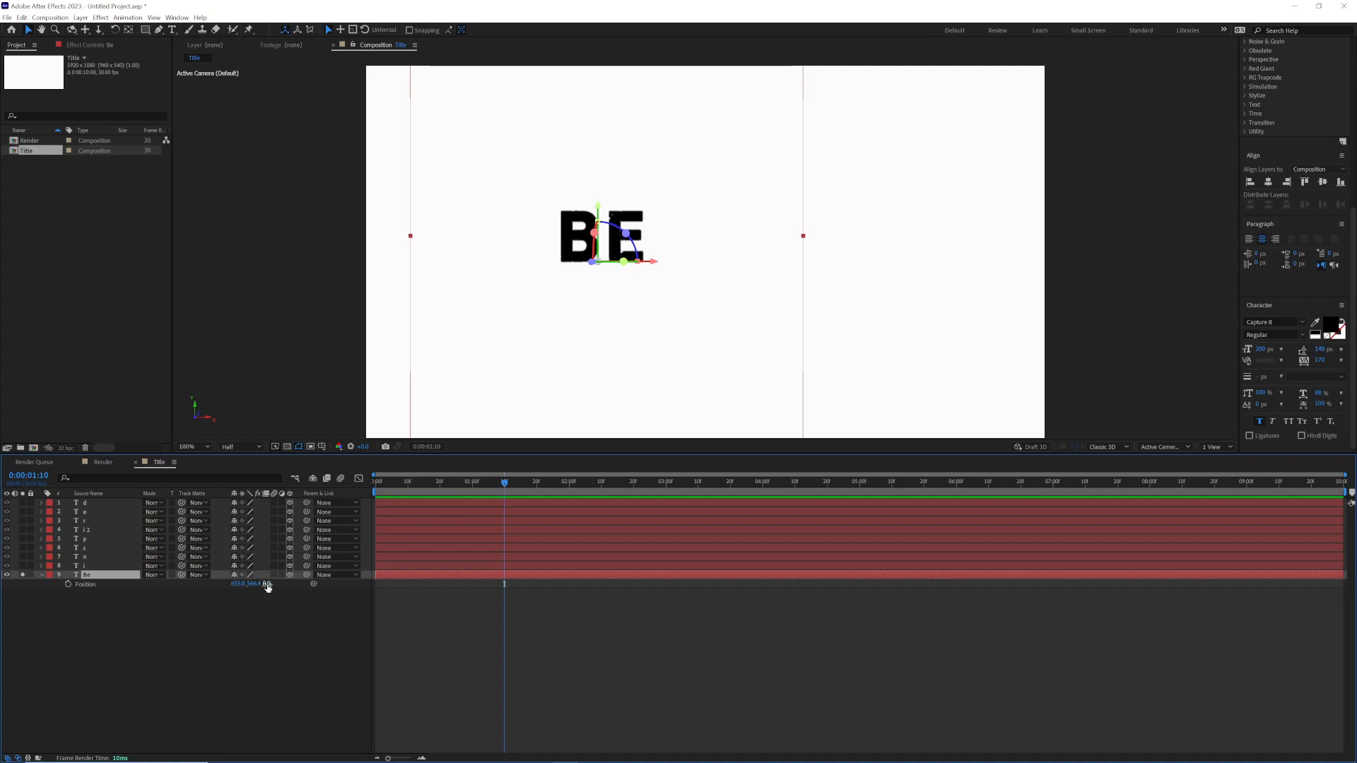
Step: Move the "Be" layer up and right to a position of about 829, 409.4, keeping its Z value at 0
mouse_move(267, 586)
left_mouse_down()
mouse_move(314, 585)
mouse_move(276, 589)
left_mouse_up()
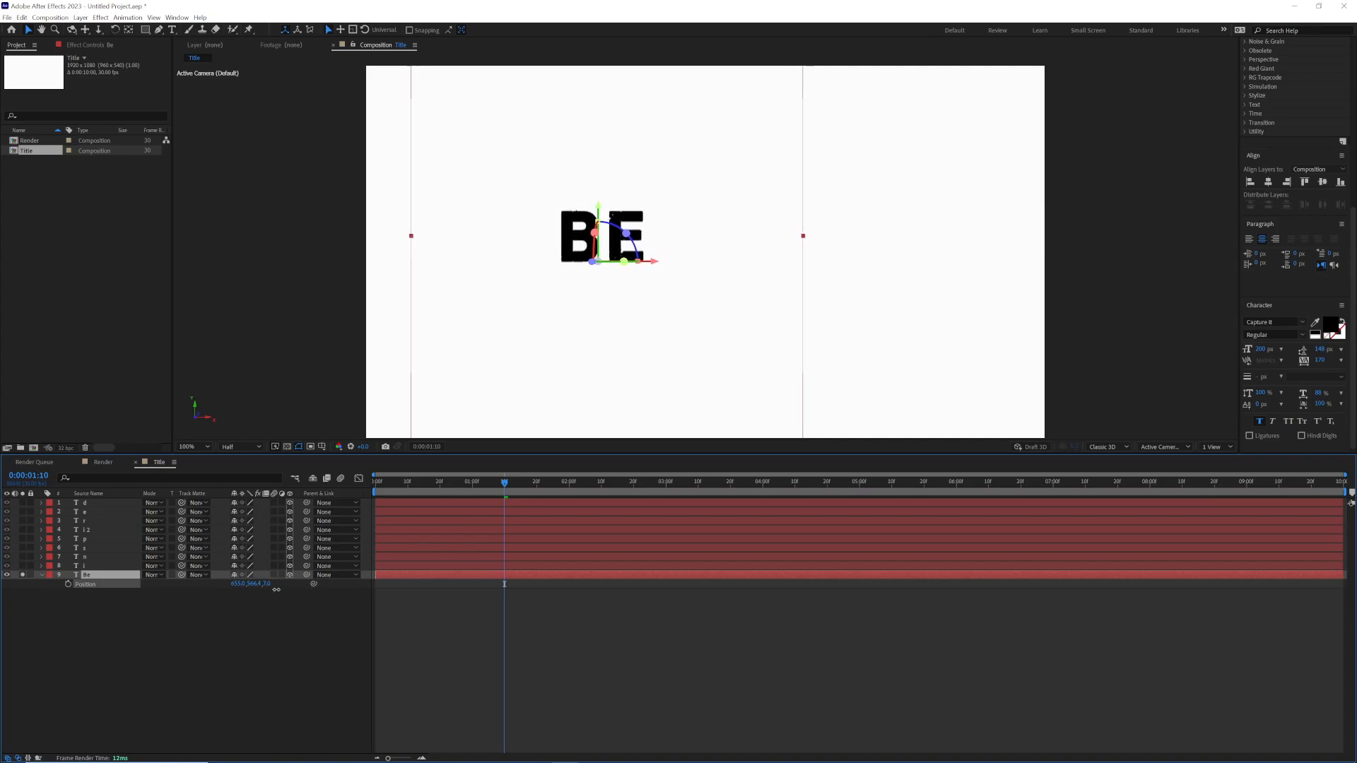
left_click(274, 586)
type("0")
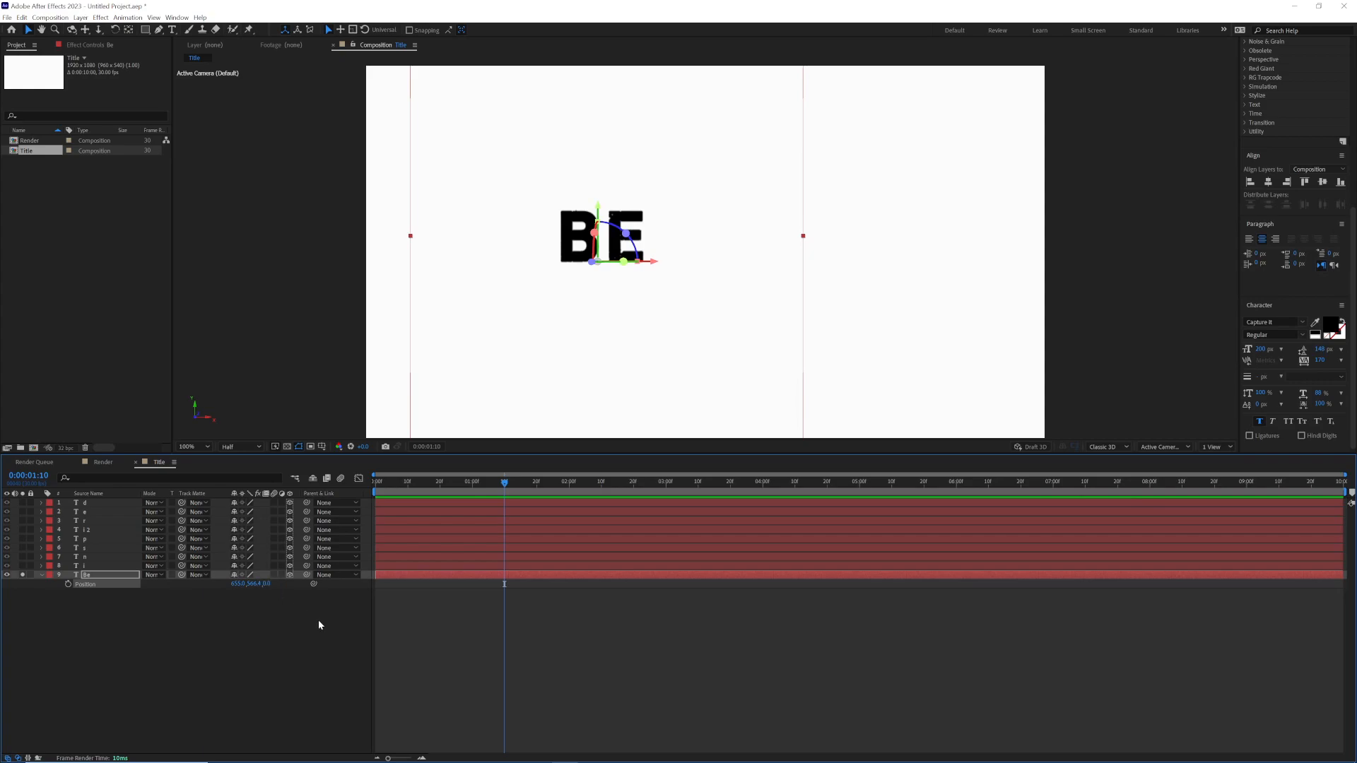
left_click_drag(253, 584, 209, 588)
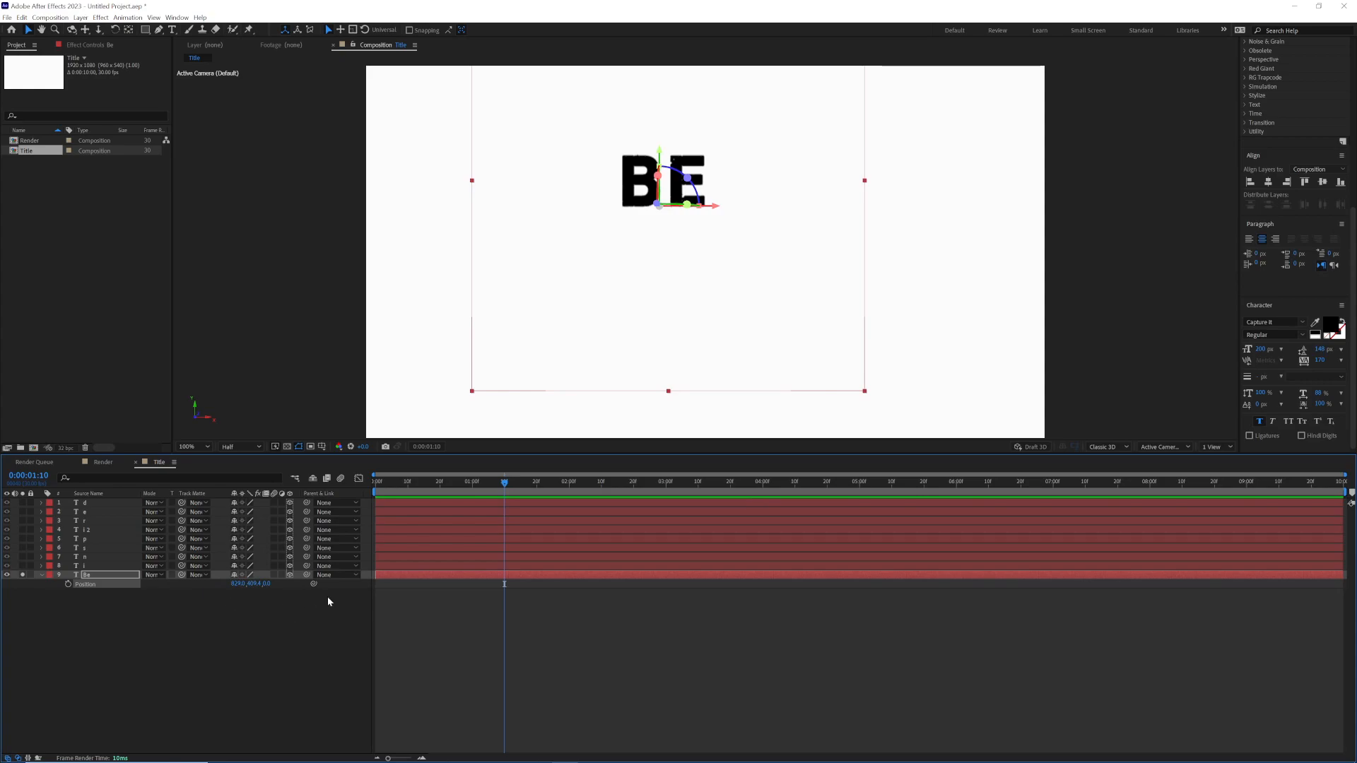
Step: Tilt the "Be" layer to an orientation of 0°, 351°, 351° and scale it to 124%
key("r")
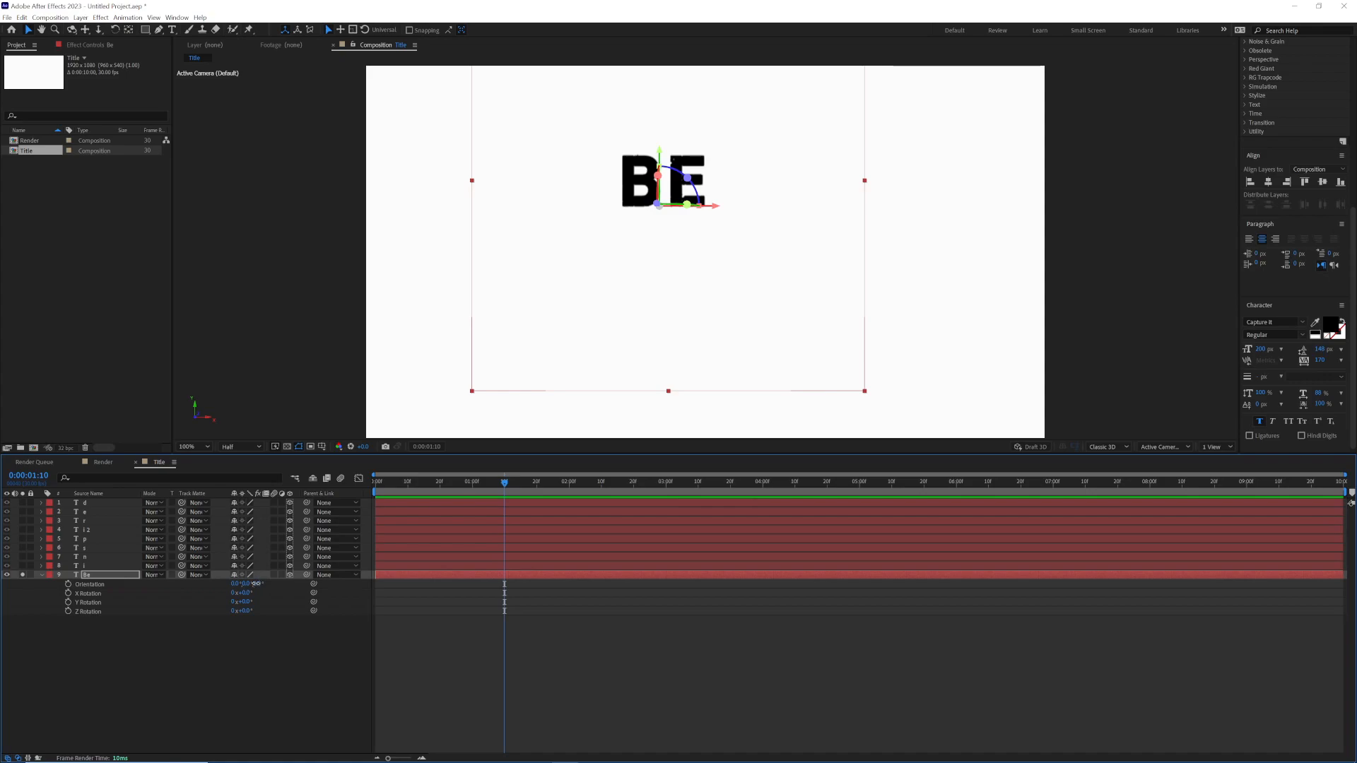
left_click_drag(255, 583, 251, 584)
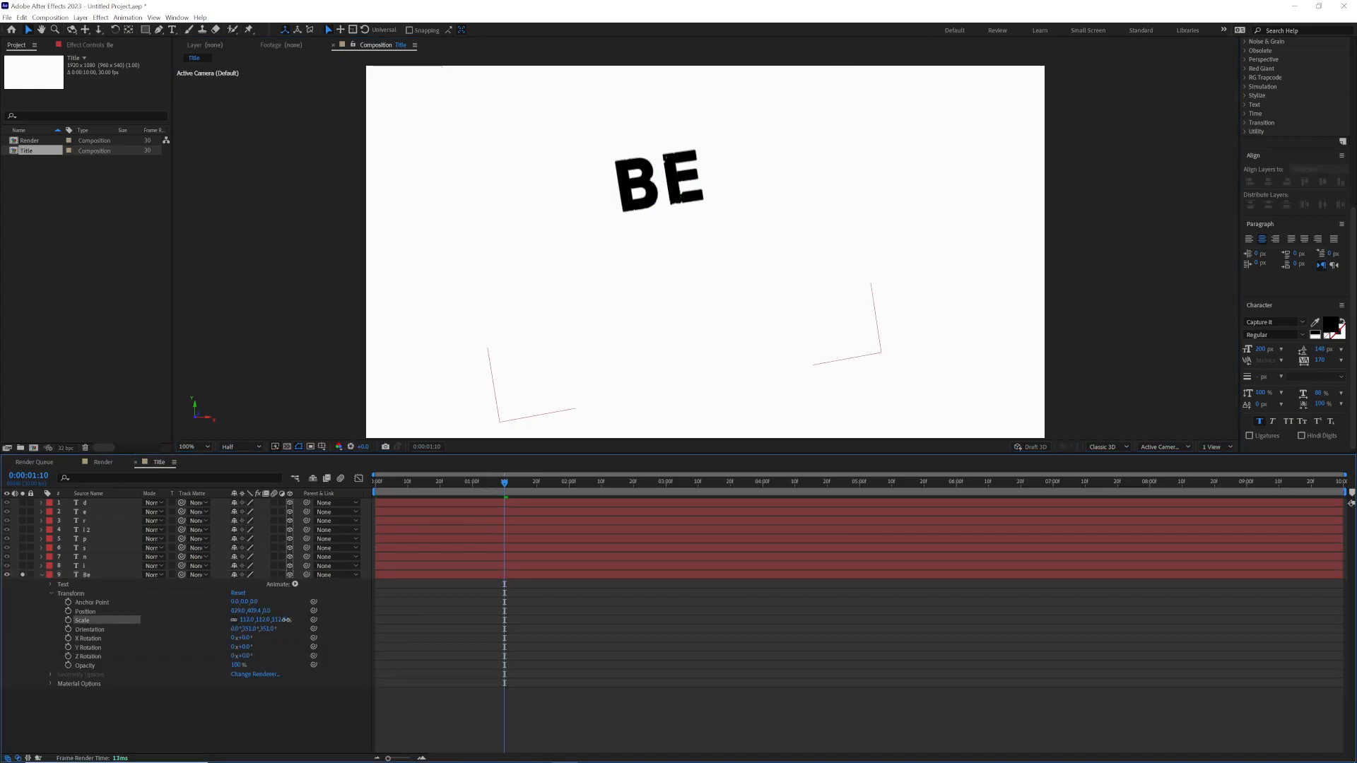
left_click_drag(286, 620, 290, 620)
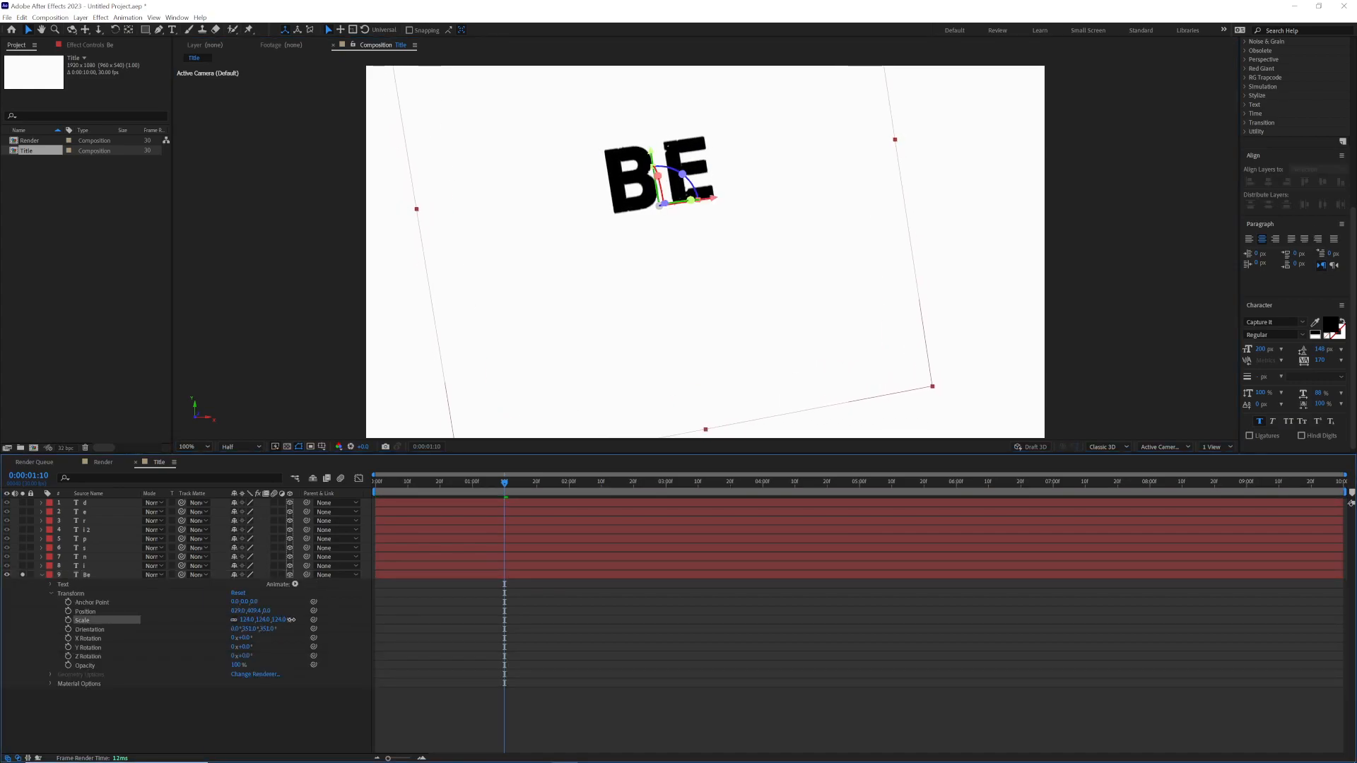
key("Return")
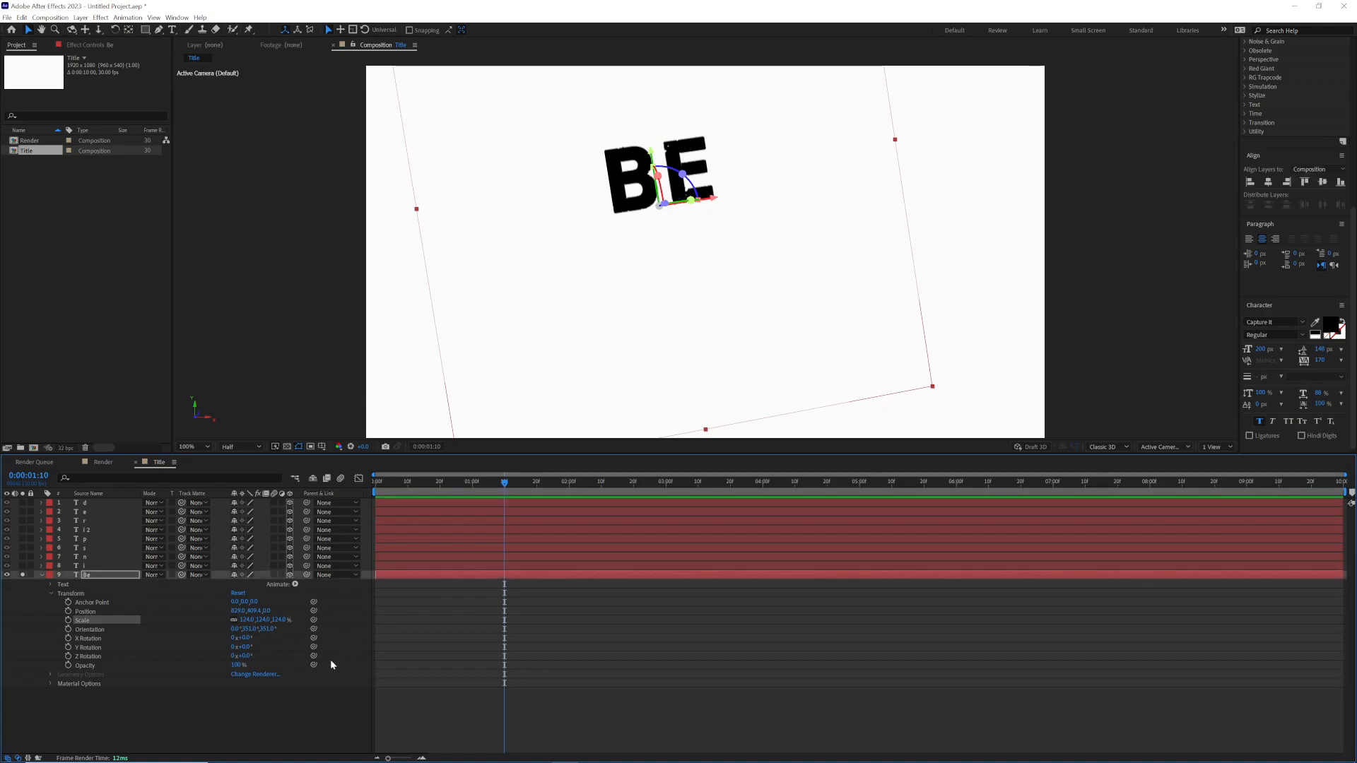
Step: Animate the "Be" layer's Position from about 939, 612.4, -2601 at the first frame to its current place at 0:00:00:21, and preview it
left_click(84, 613)
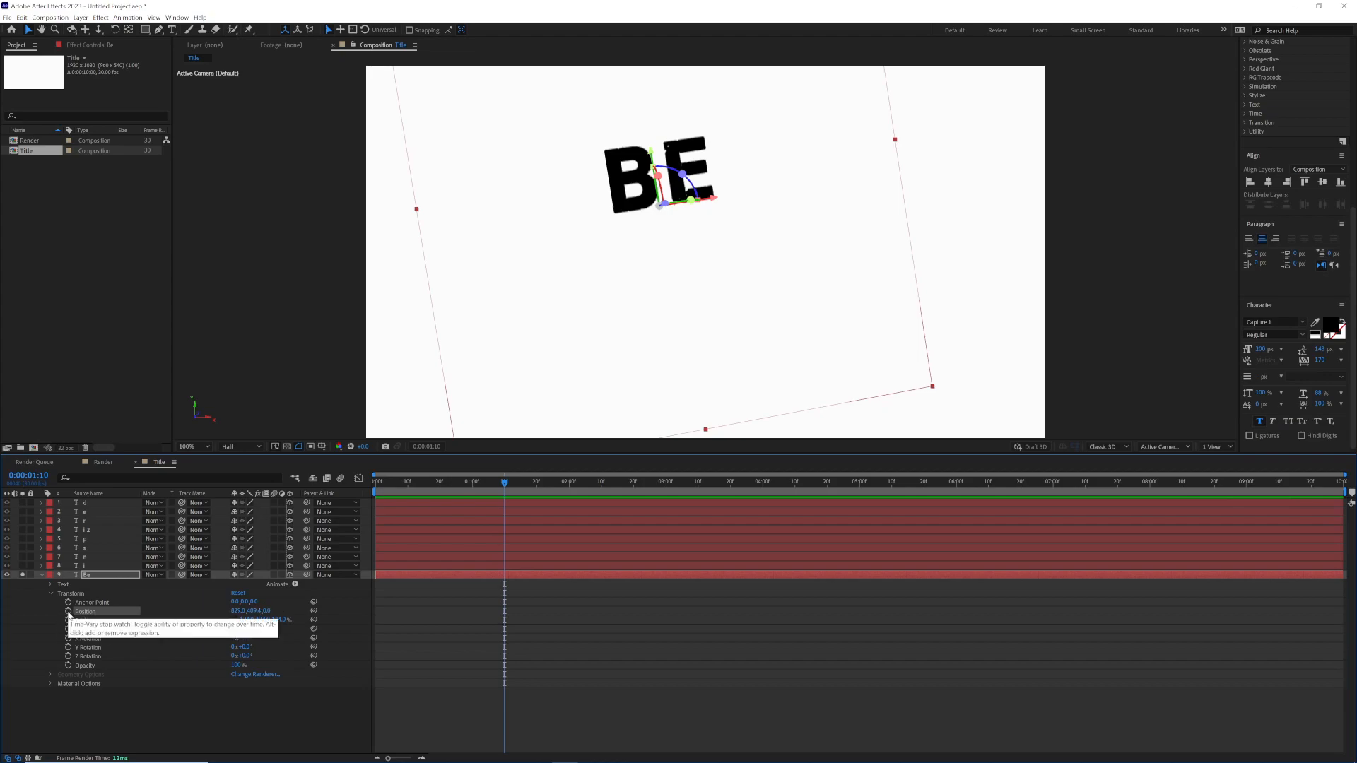
left_click(68, 611)
left_click_drag(504, 485, 349, 495)
left_click_drag(265, 611, 145, 612)
left_click_drag(272, 612, 176, 617)
key("space")
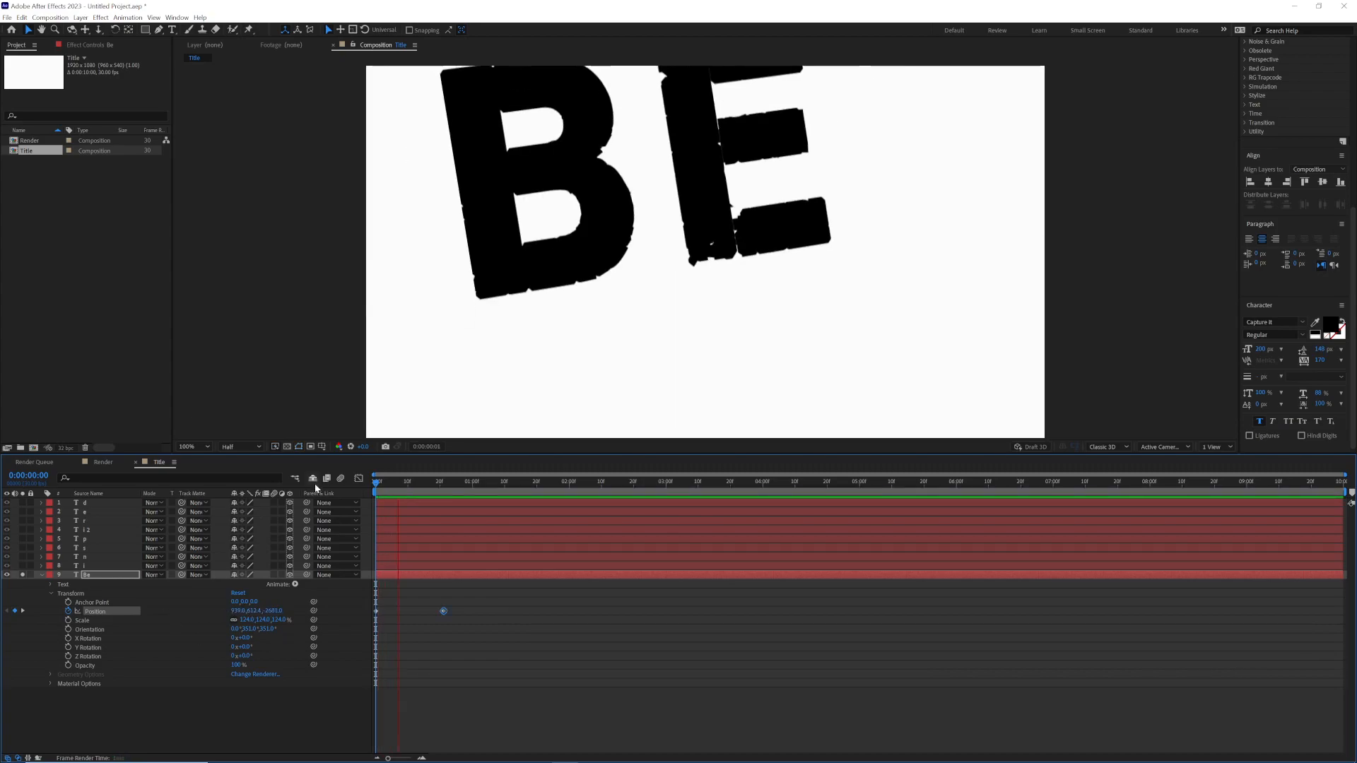
key("space")
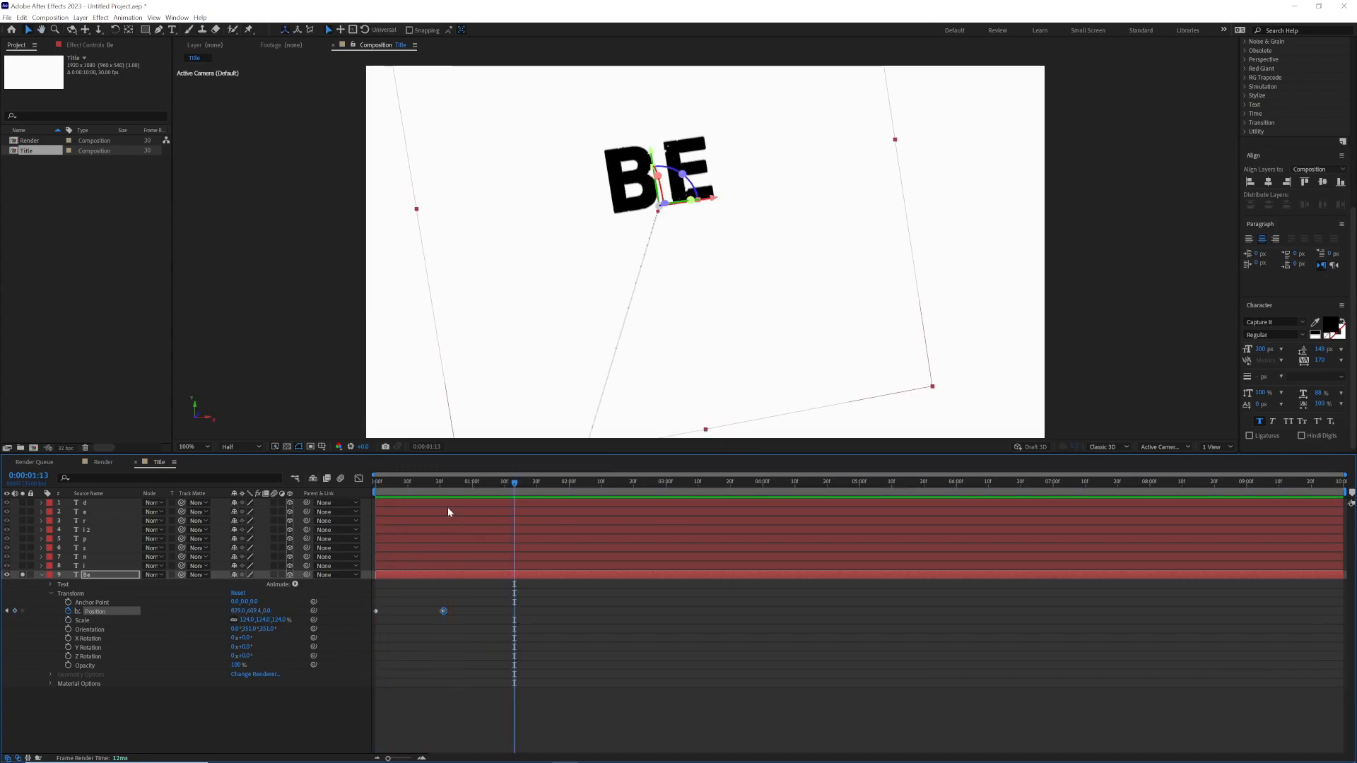
Step: Apply Easy Ease to both "Be" Position keyframes, reshape the speed graph to peak early with a long slowdown, and preview the motion
key("j")
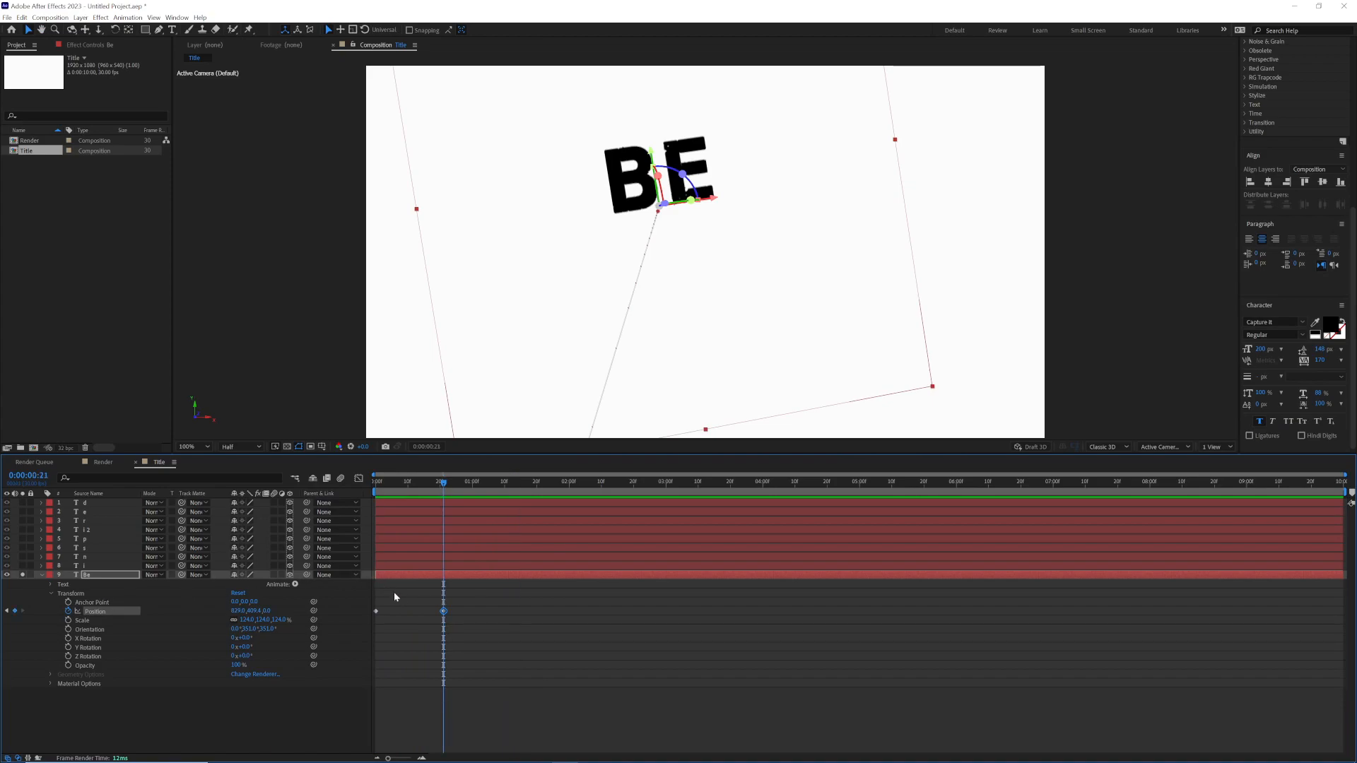
left_click_drag(459, 608, 374, 612)
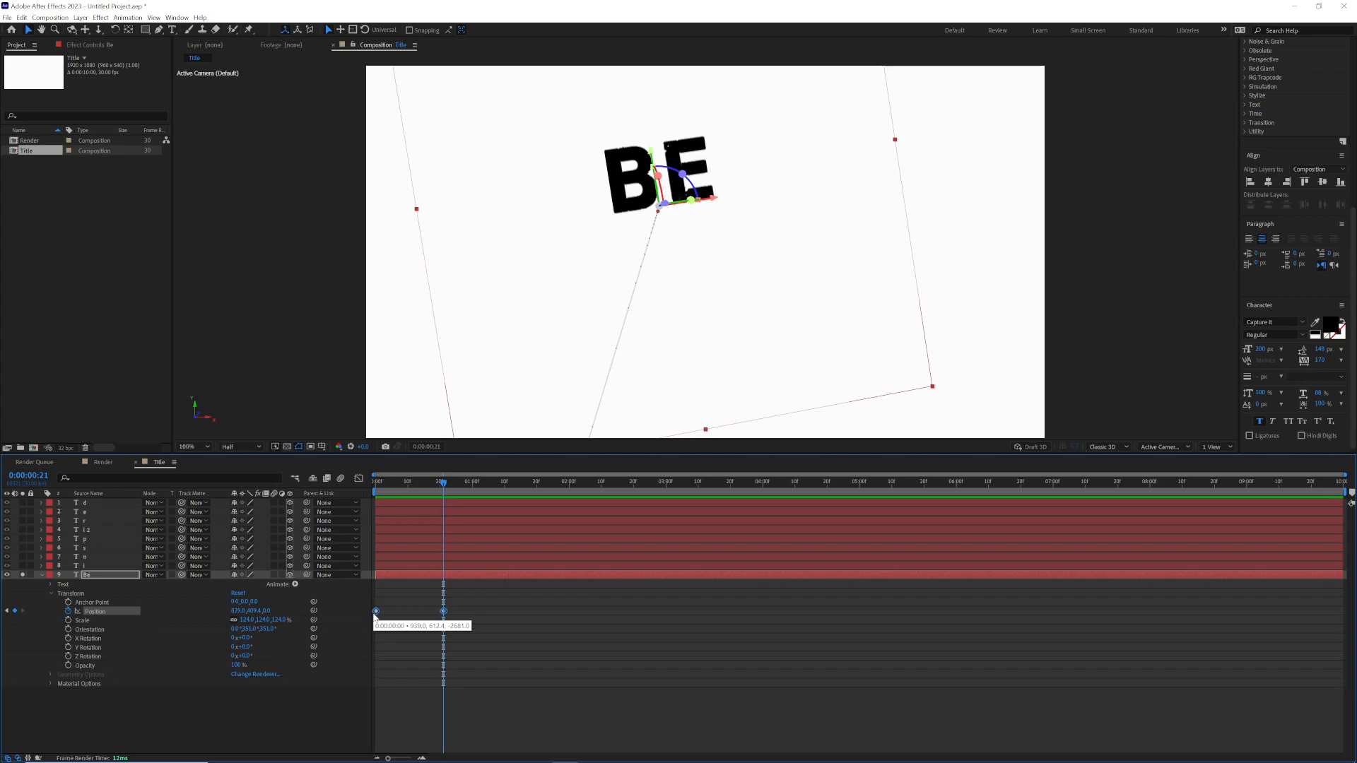
key("F9")
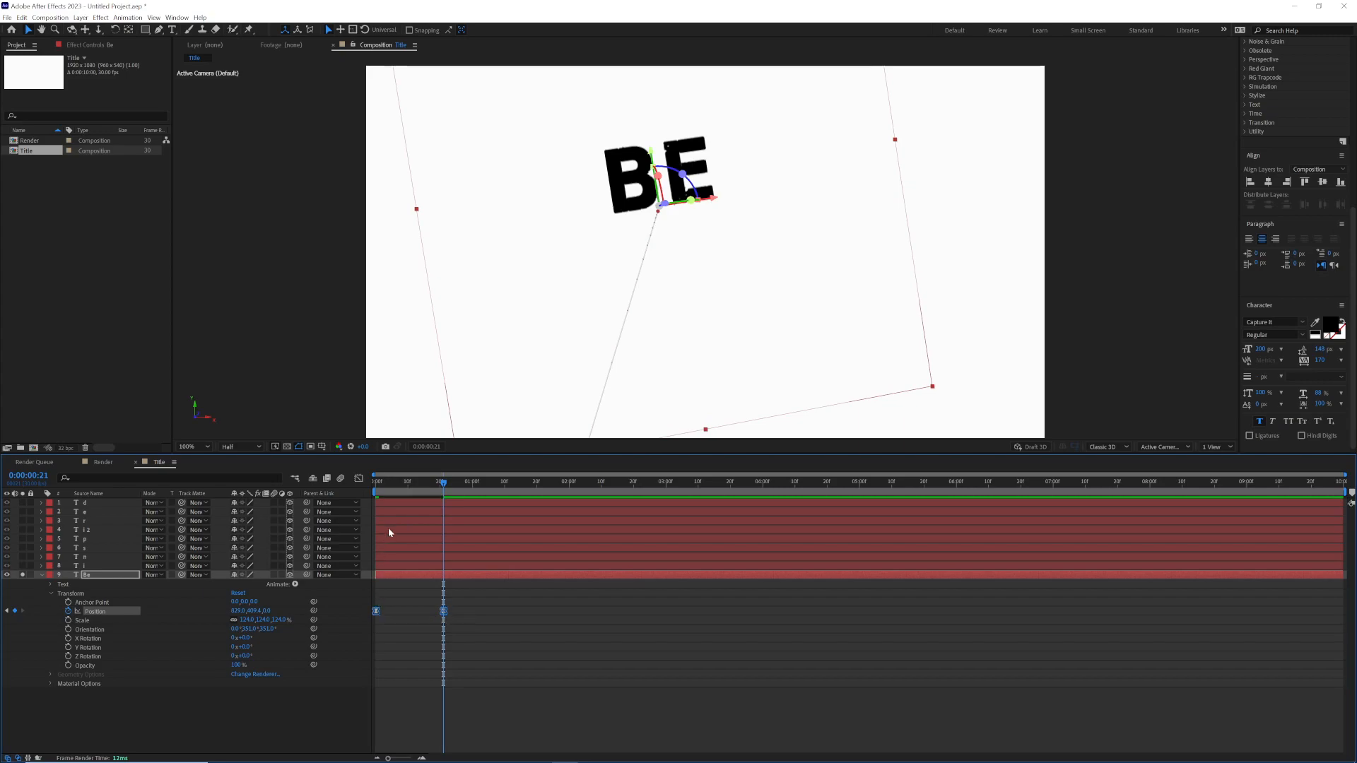
left_click(359, 479)
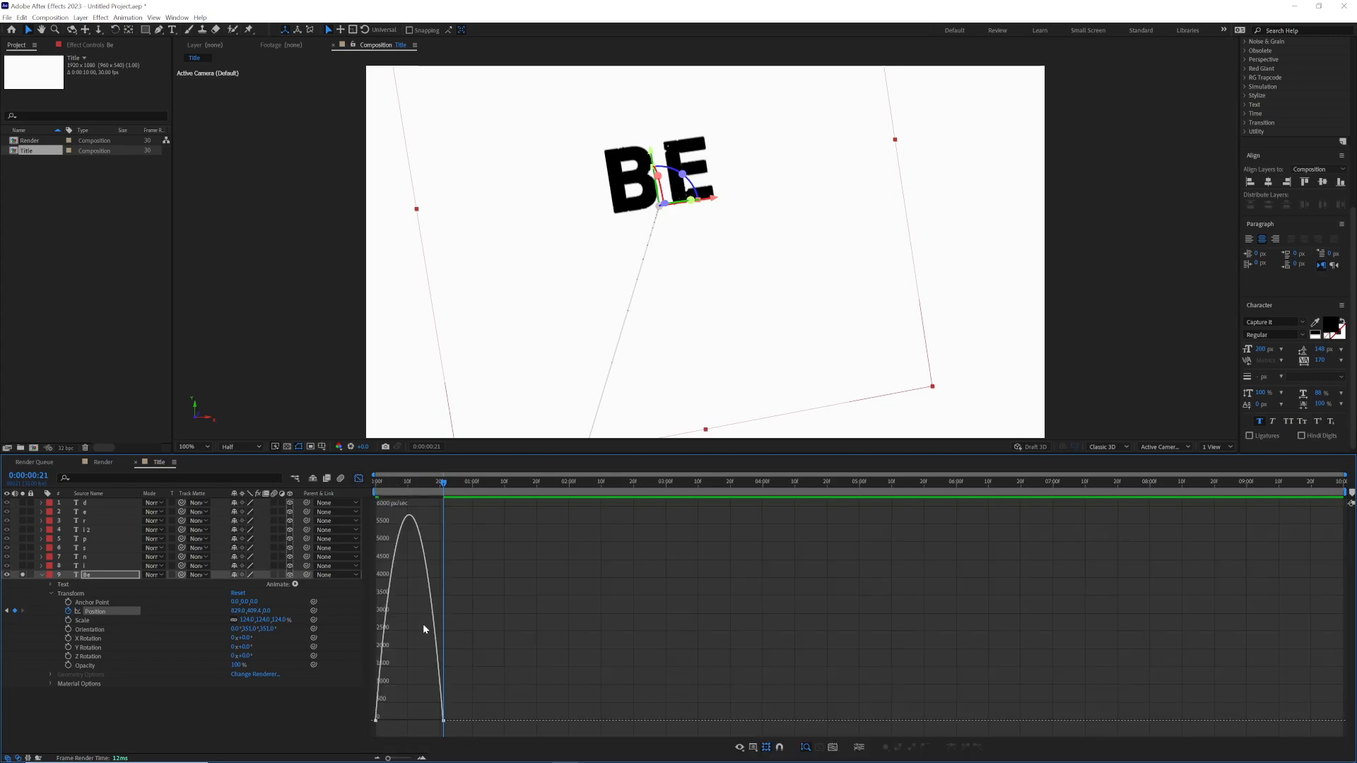
left_click(443, 721)
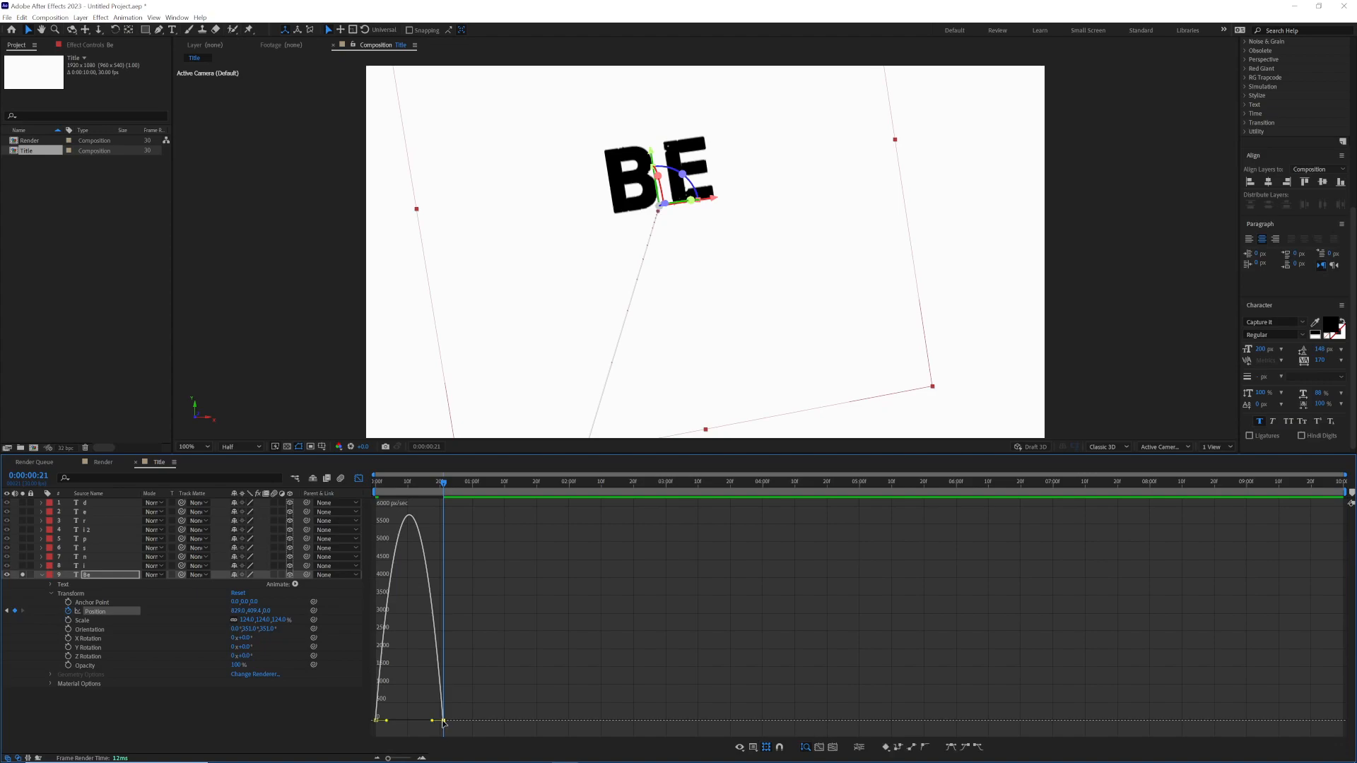
left_click_drag(433, 724, 397, 724)
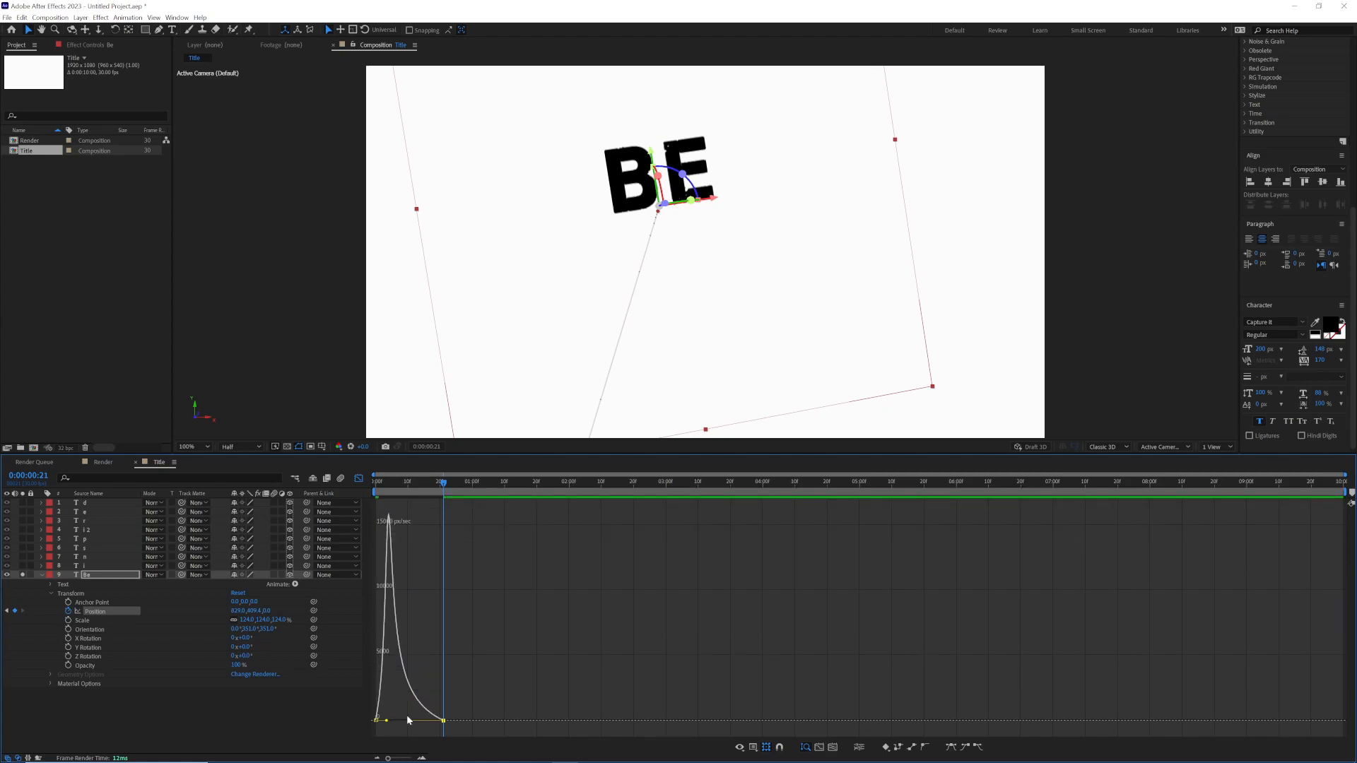
left_click(359, 478)
left_click_drag(442, 481, 347, 493)
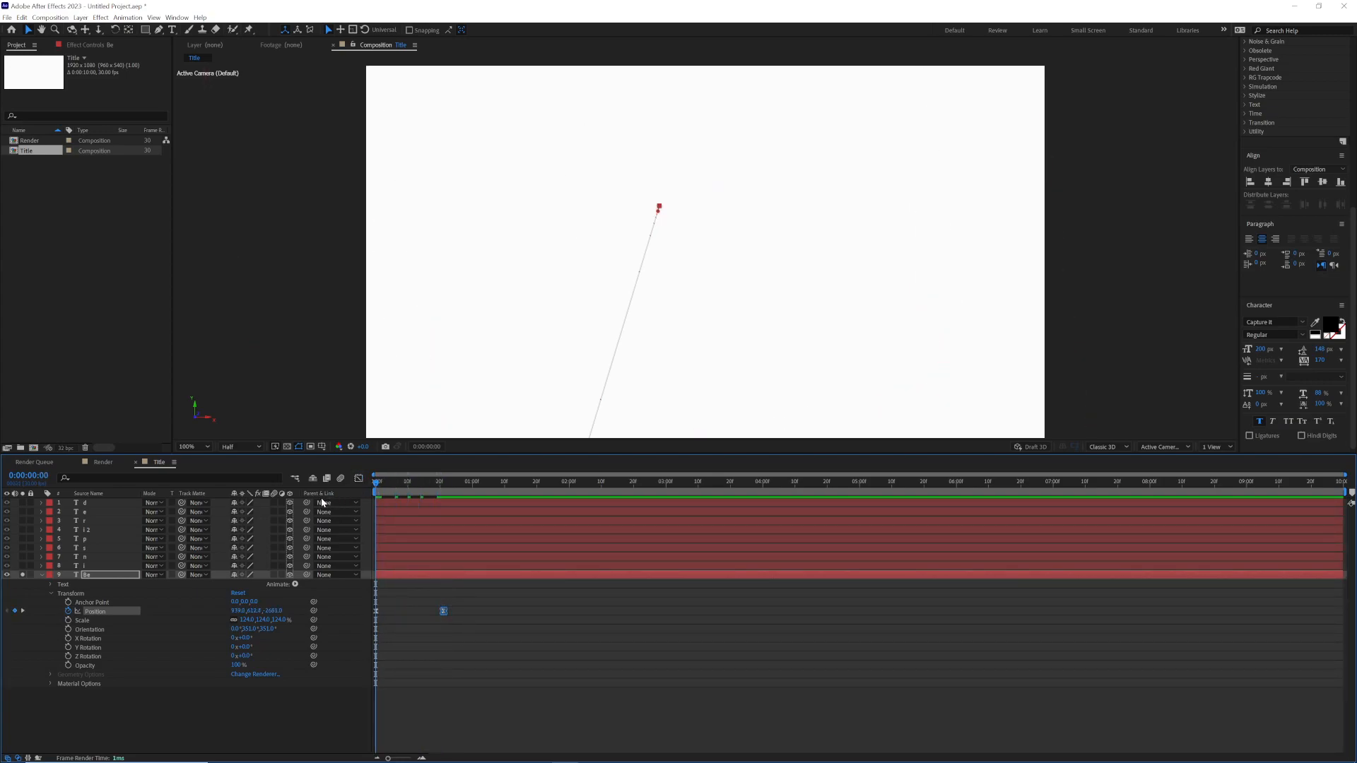
key("space")
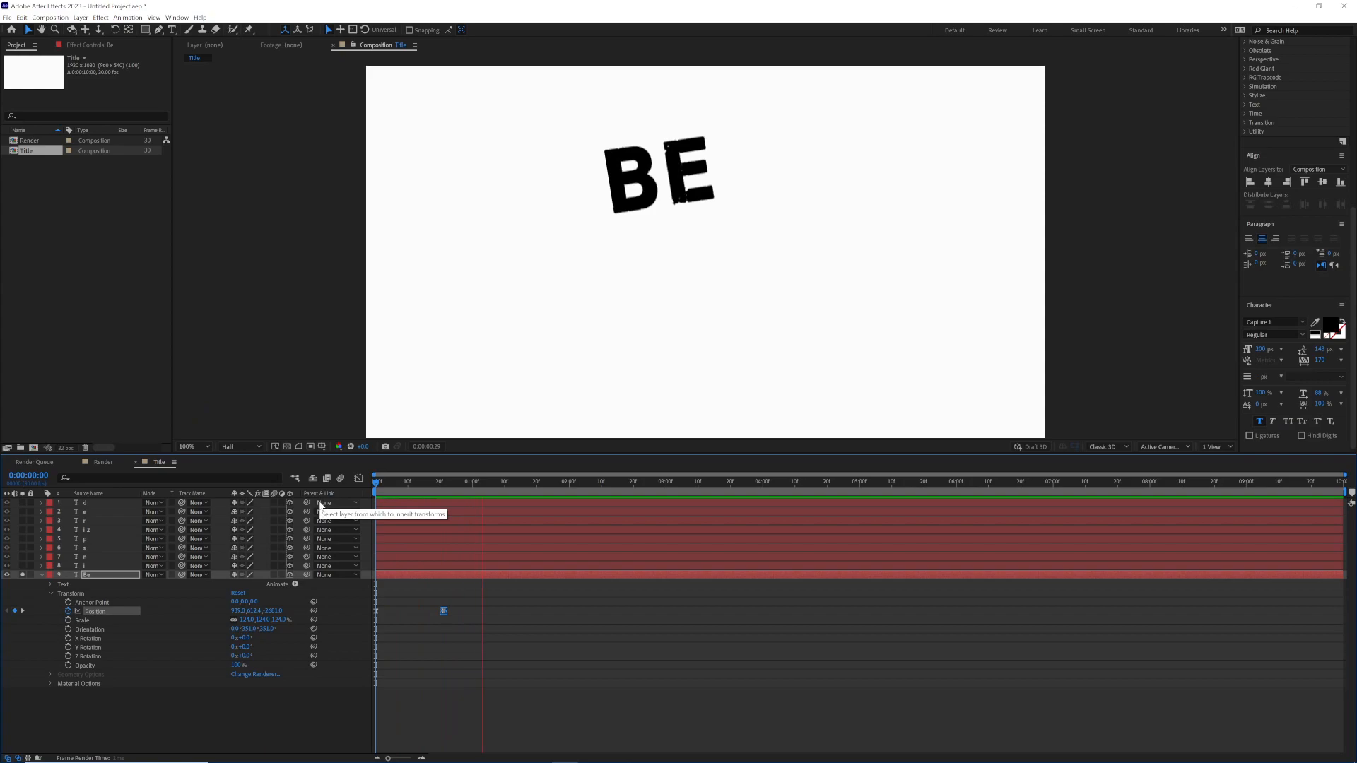
key("space")
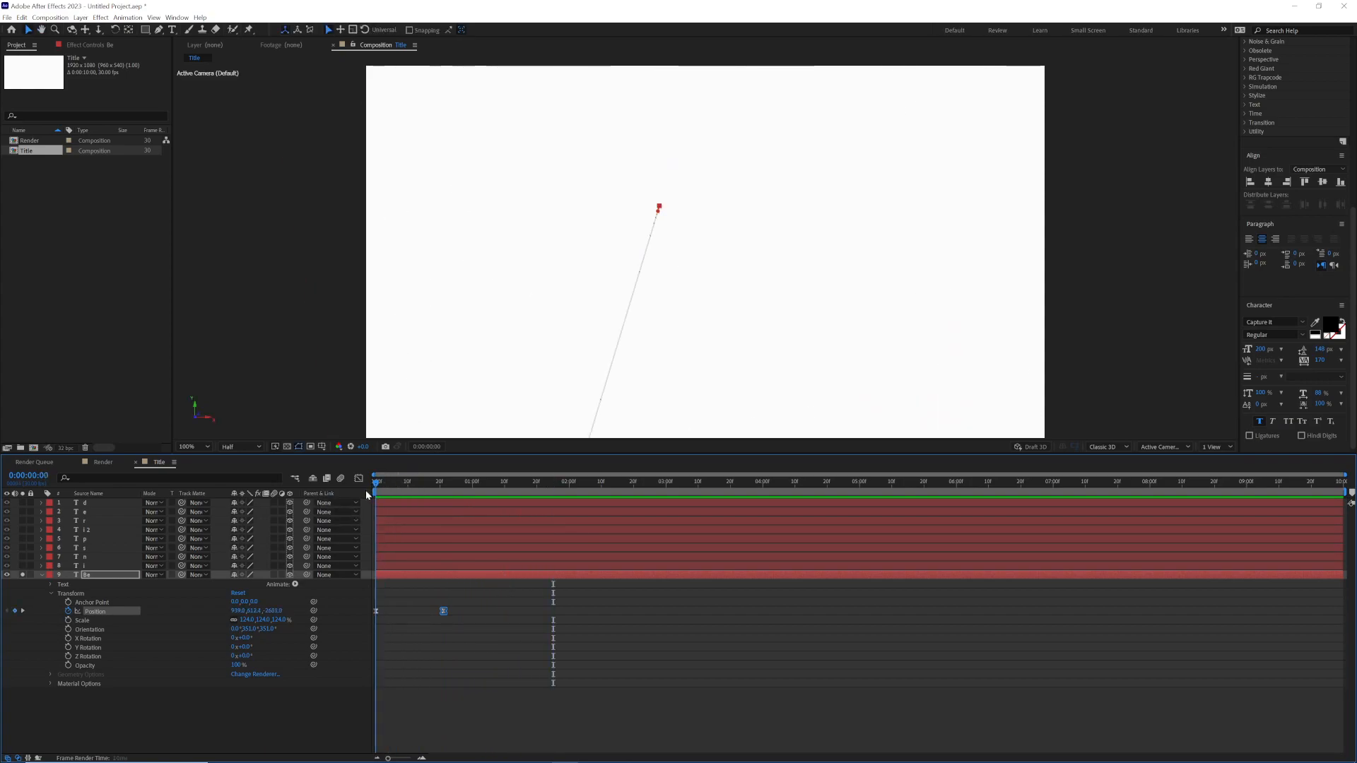
Step: Solo the first "i" layer alongside "Be" and reveal only the "Be" layer's Position keyframes
left_click(41, 575)
left_click(23, 565)
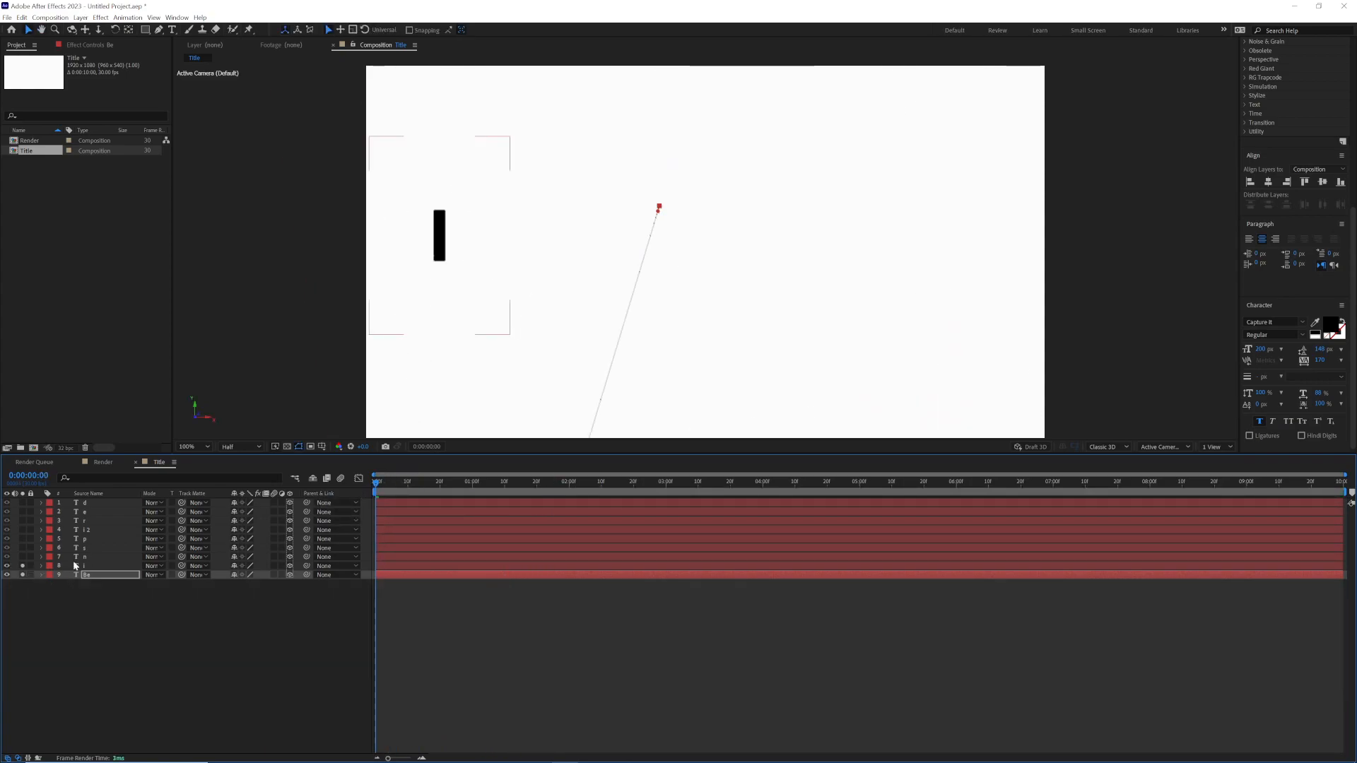
left_click(99, 565)
key("space")
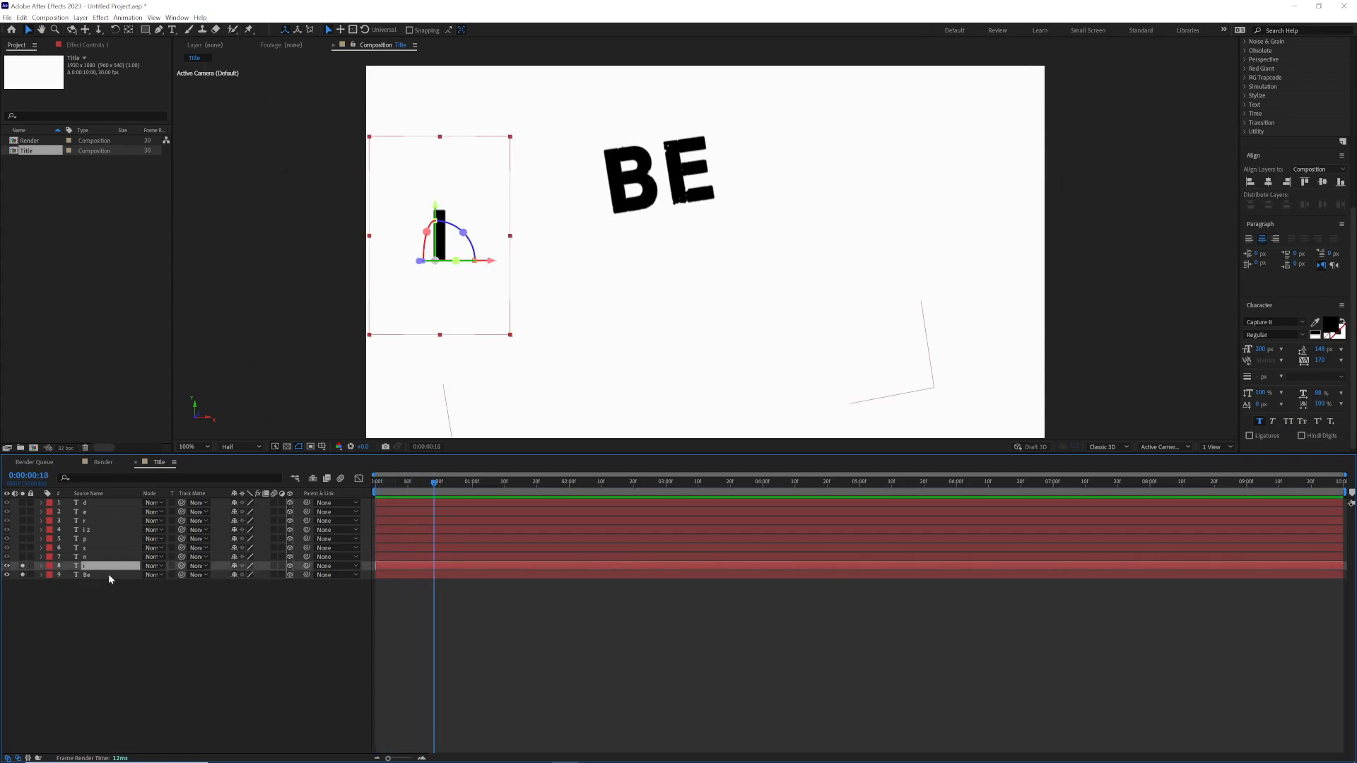
left_click(109, 574)
key("p")
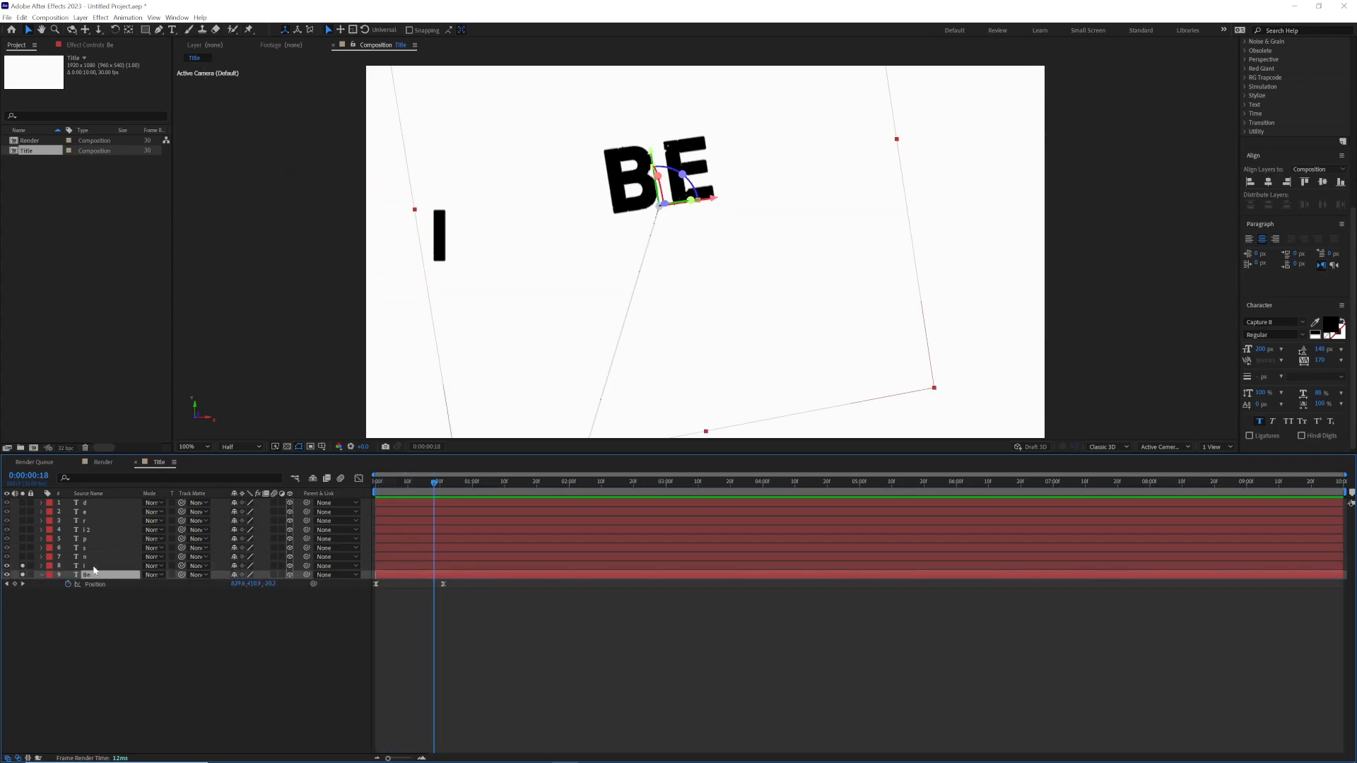
Step: At 0:00:00:21, place the "i" at about 289.5, 718.6 below "Be", tilted to an orientation of 0°, 0°, 351° and scaled to 130%
left_click(93, 566)
left_click_drag(434, 483, 444, 490)
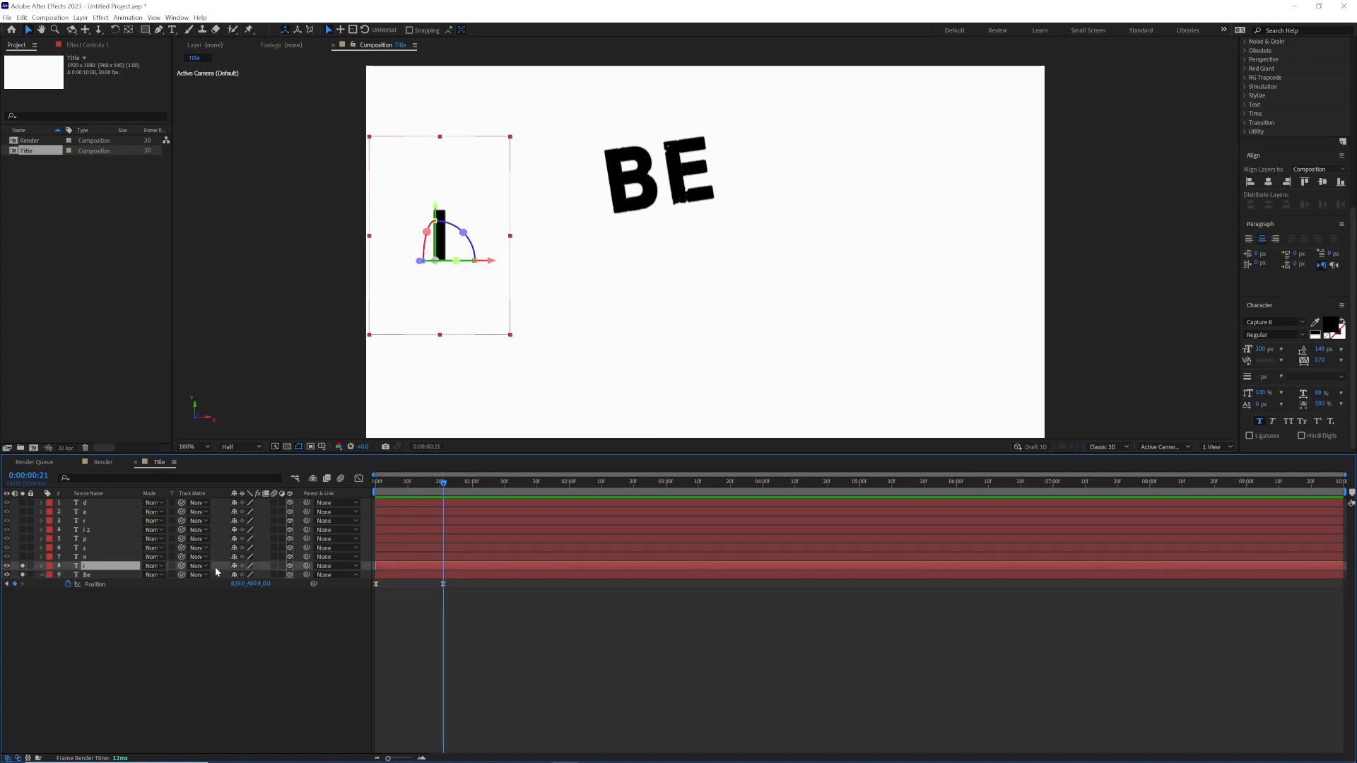
key("shift+p")
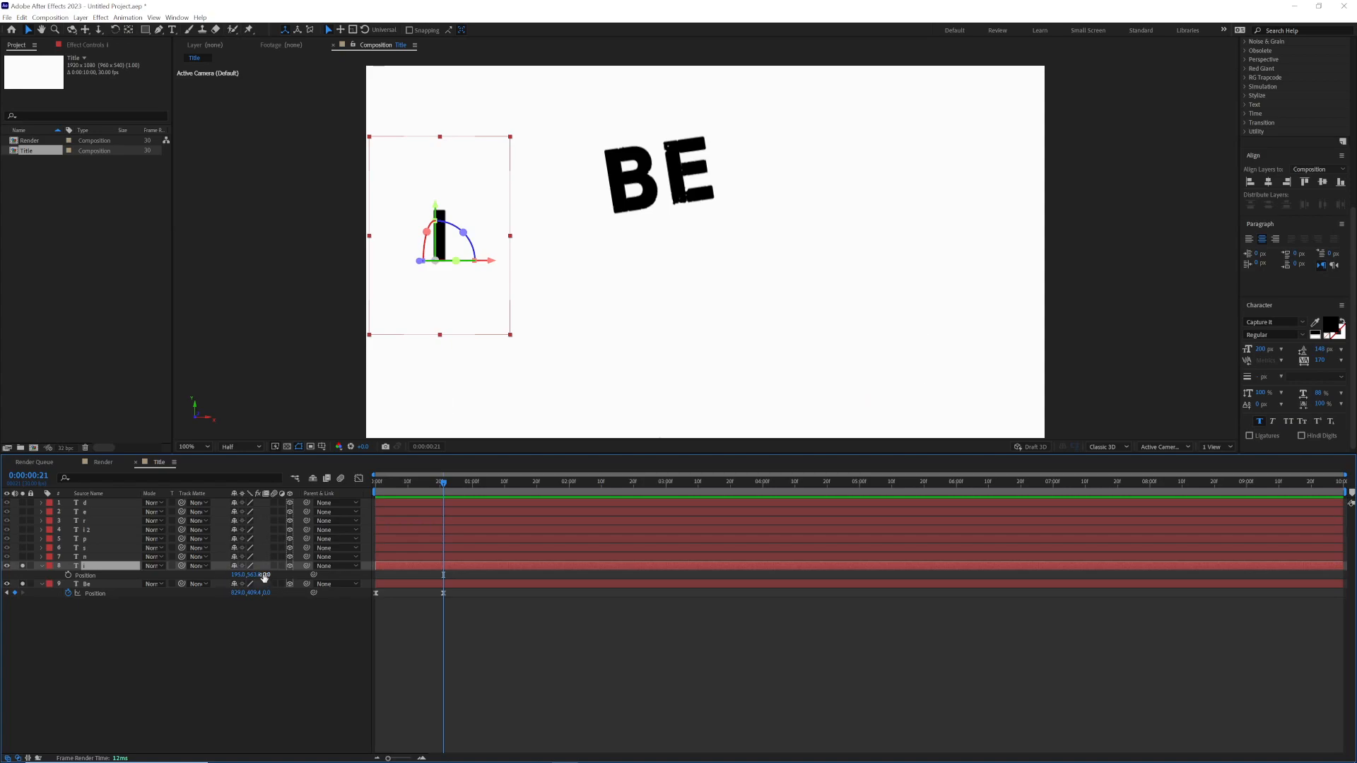
left_click_drag(463, 233, 555, 267)
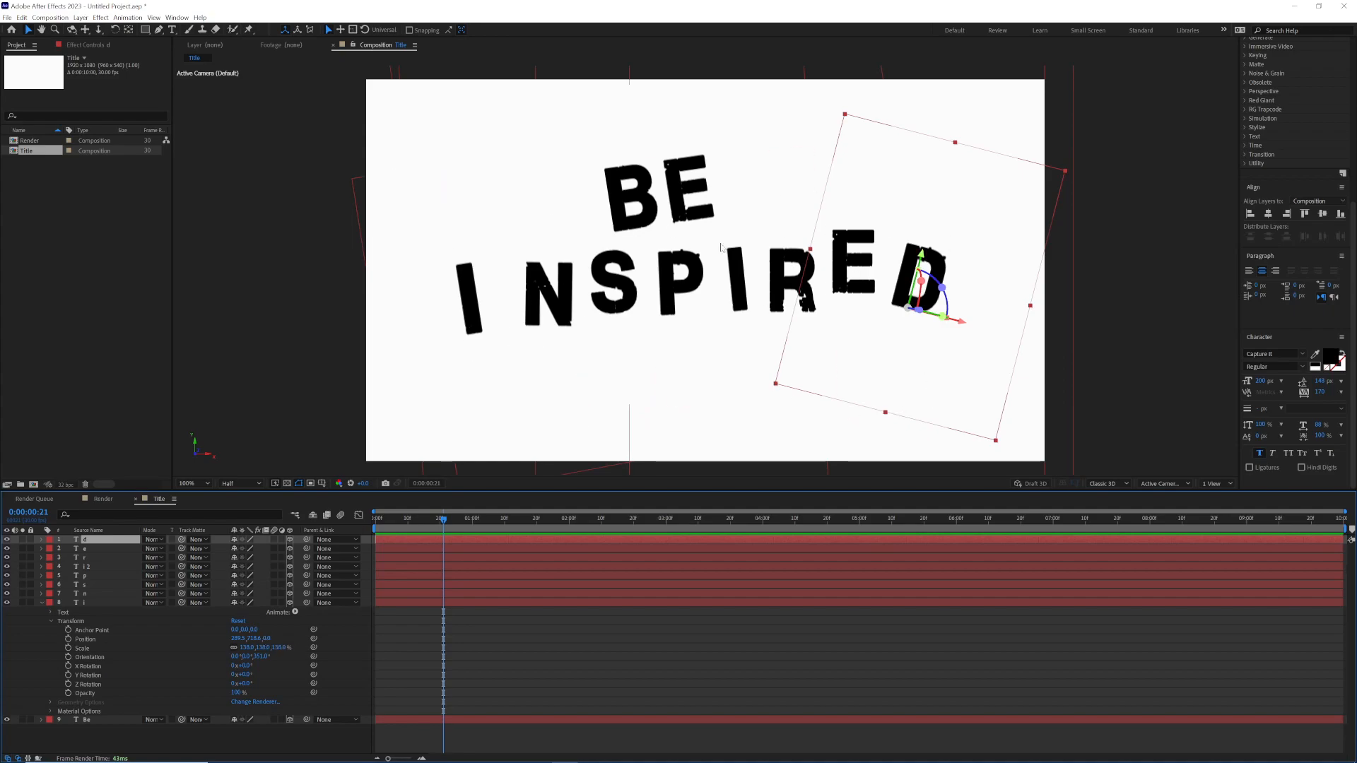
Step: Enlarge the letter S of "INSPIRED" slightly and scale the letter P to 112%
left_click(564, 391)
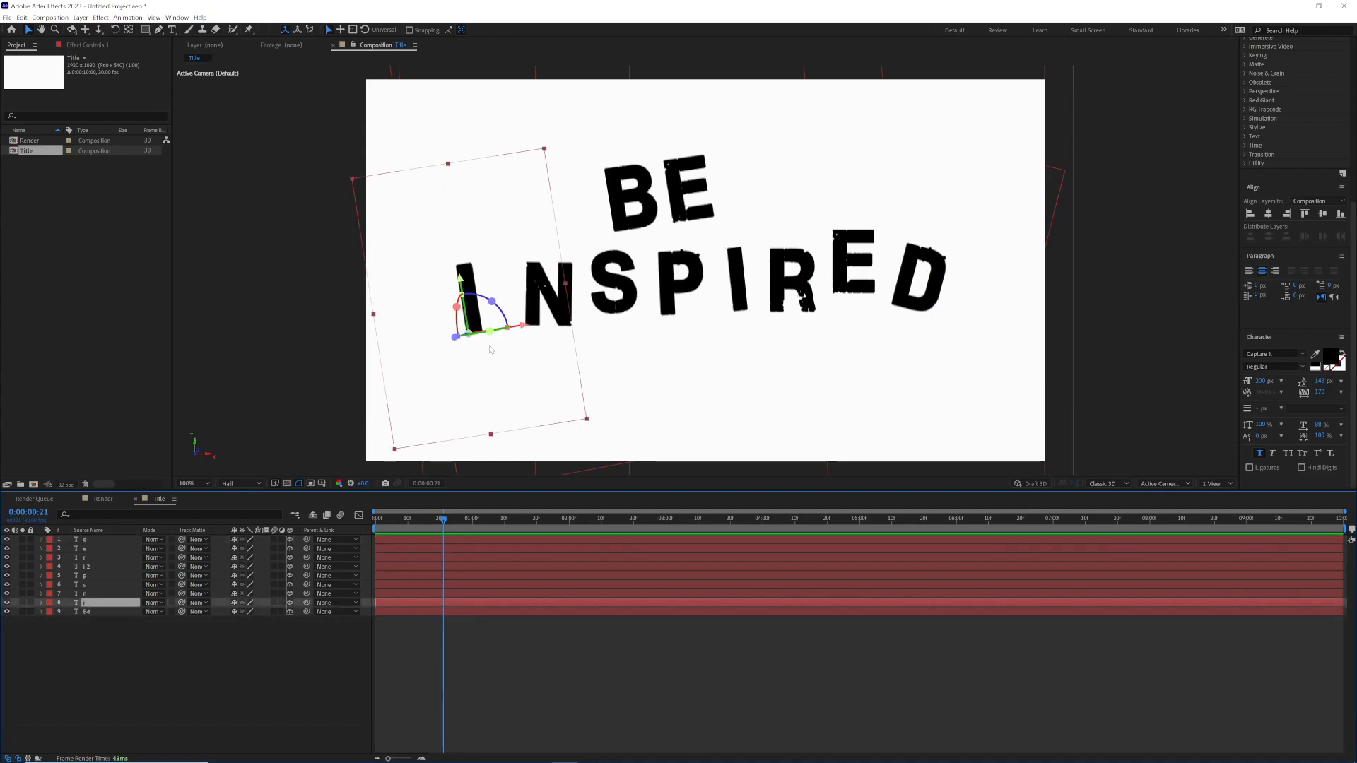
left_click(569, 316)
left_click(609, 304)
left_click(42, 585)
left_click_drag(276, 630, 273, 586)
left_click(666, 303)
left_click(41, 586)
key("s")
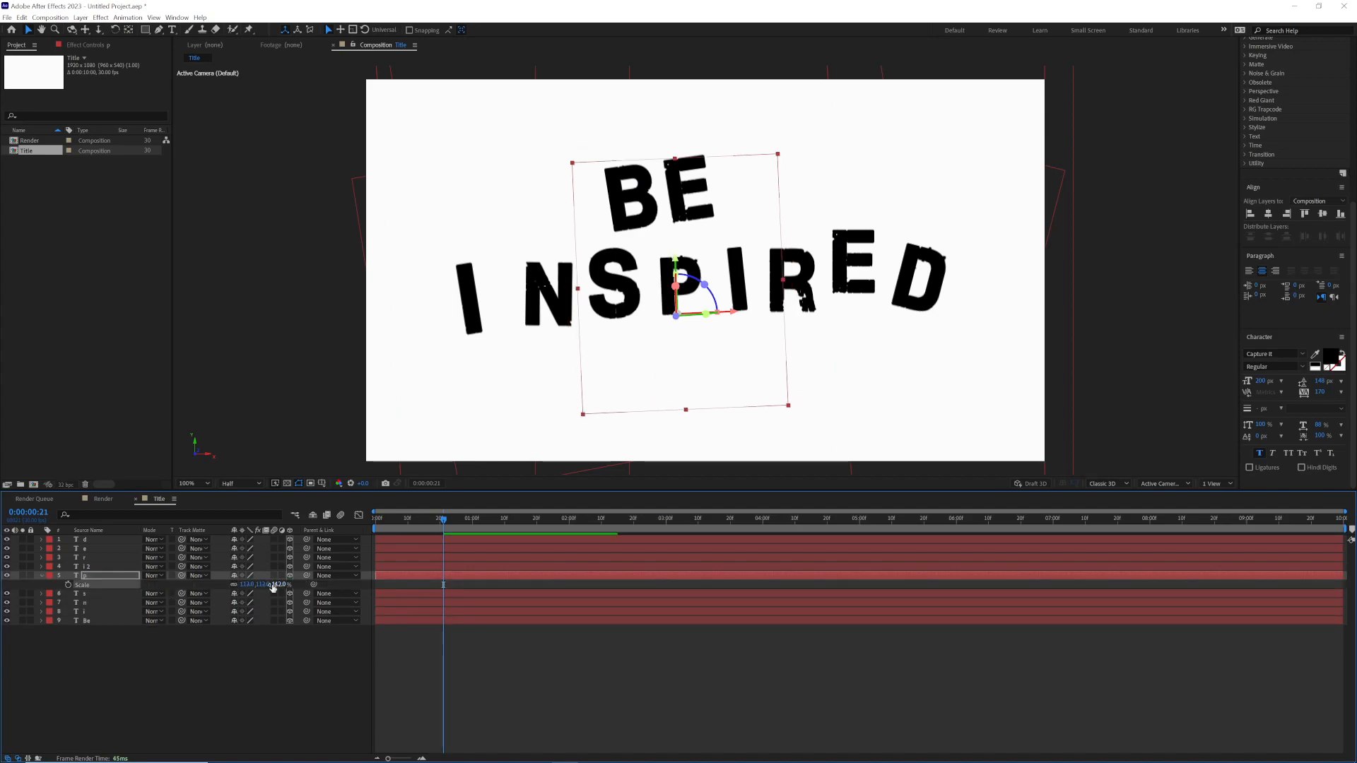
Step: Flip the letter R of "INSPIRED" horizontally and shift it back into its place between I and E
left_click(803, 271)
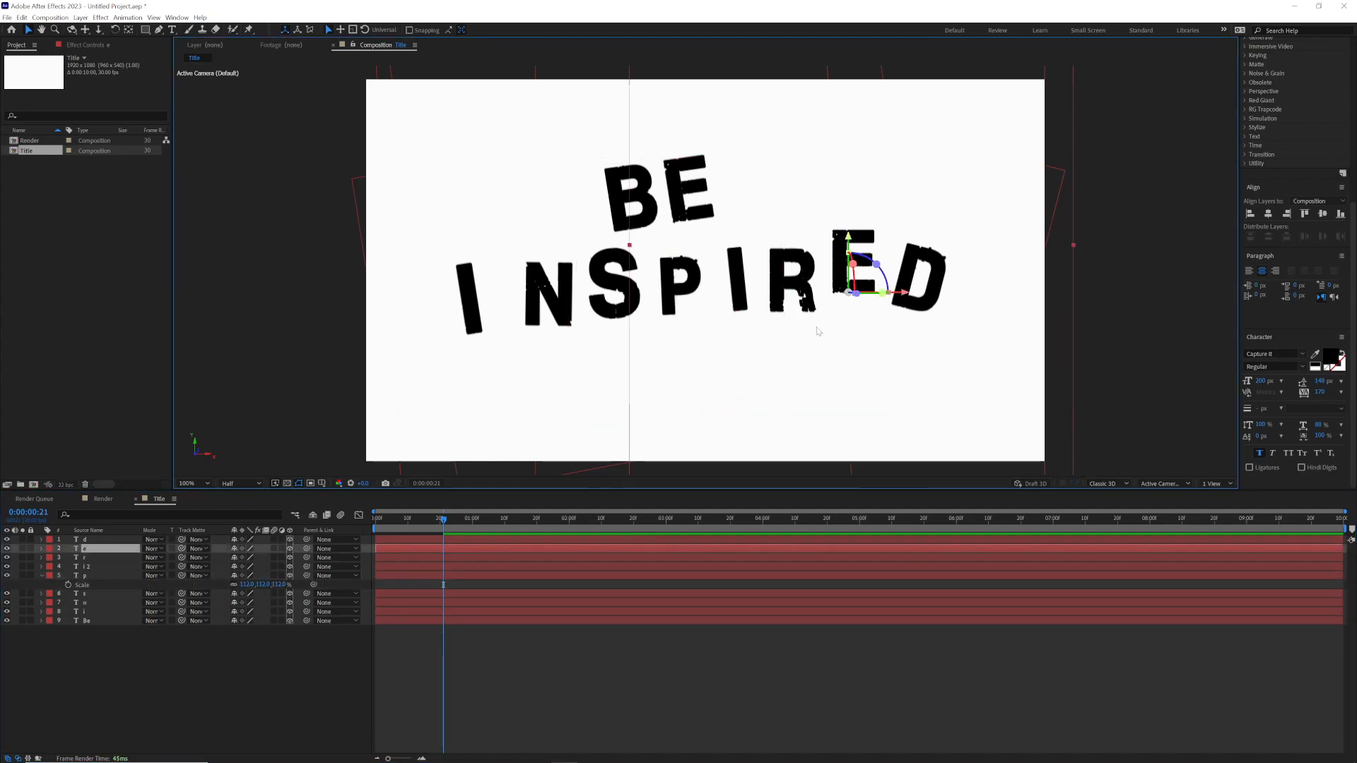
left_click(106, 559)
left_click_drag(822, 312, 728, 314)
left_click_drag(761, 282, 769, 277)
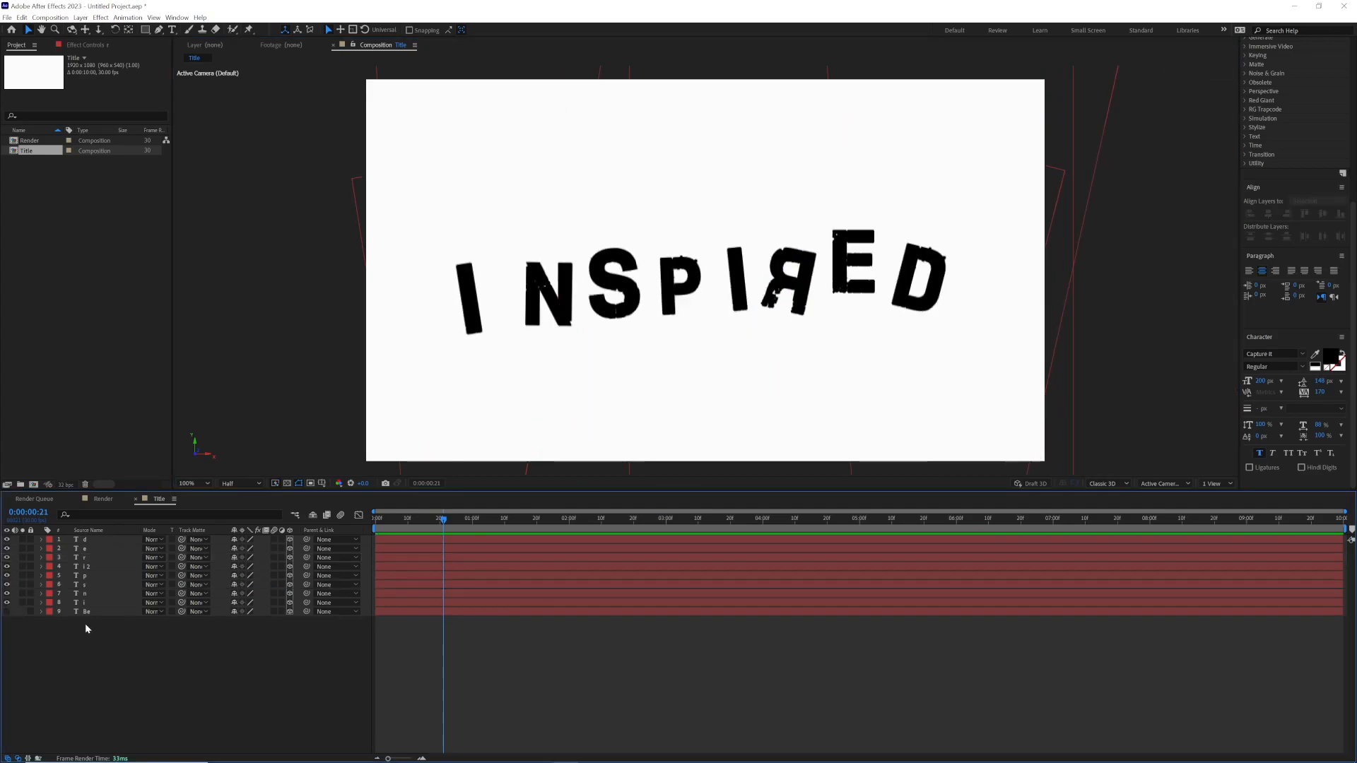
Step: Select all the "INSPIRED" letter layers without "Be", make "Be" visible again, and move the letters slightly down together
left_click_drag(85, 628, 89, 546)
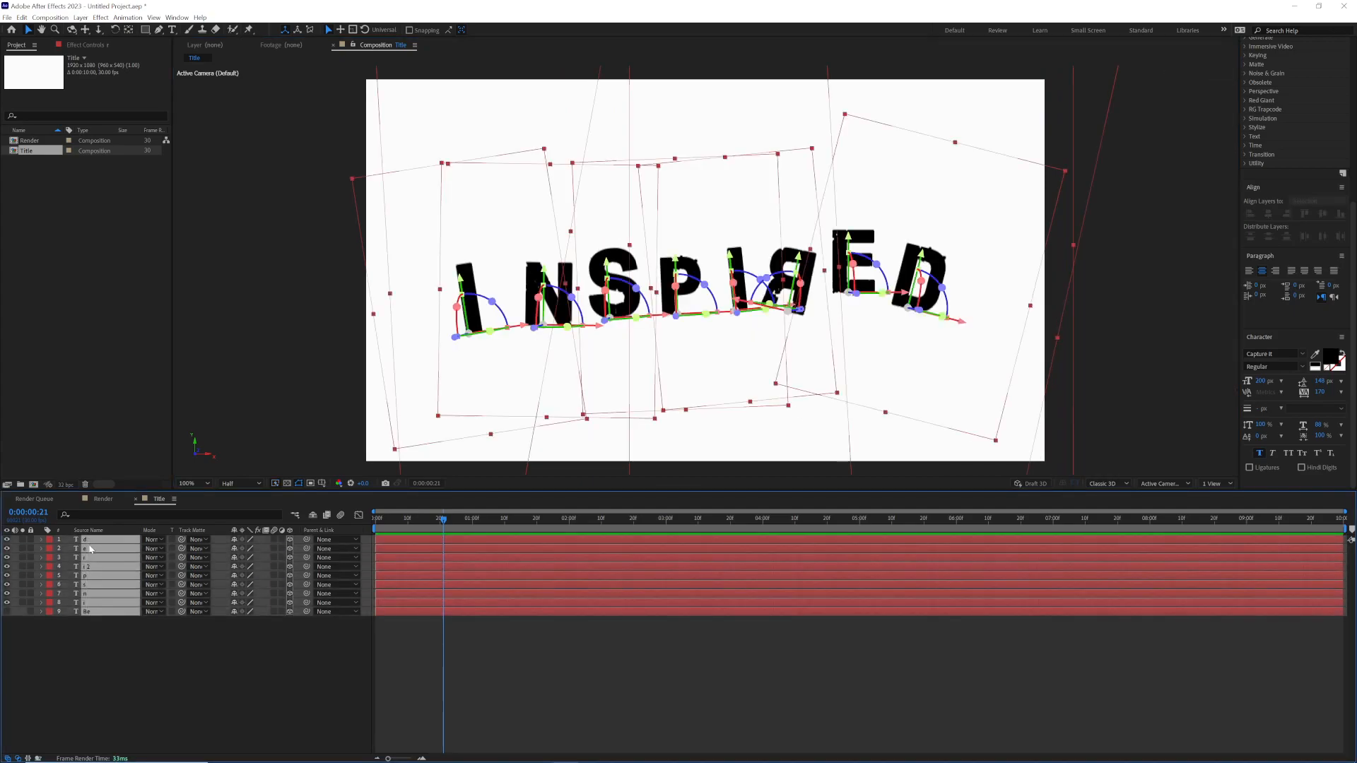
left_click(108, 612, "ctrl")
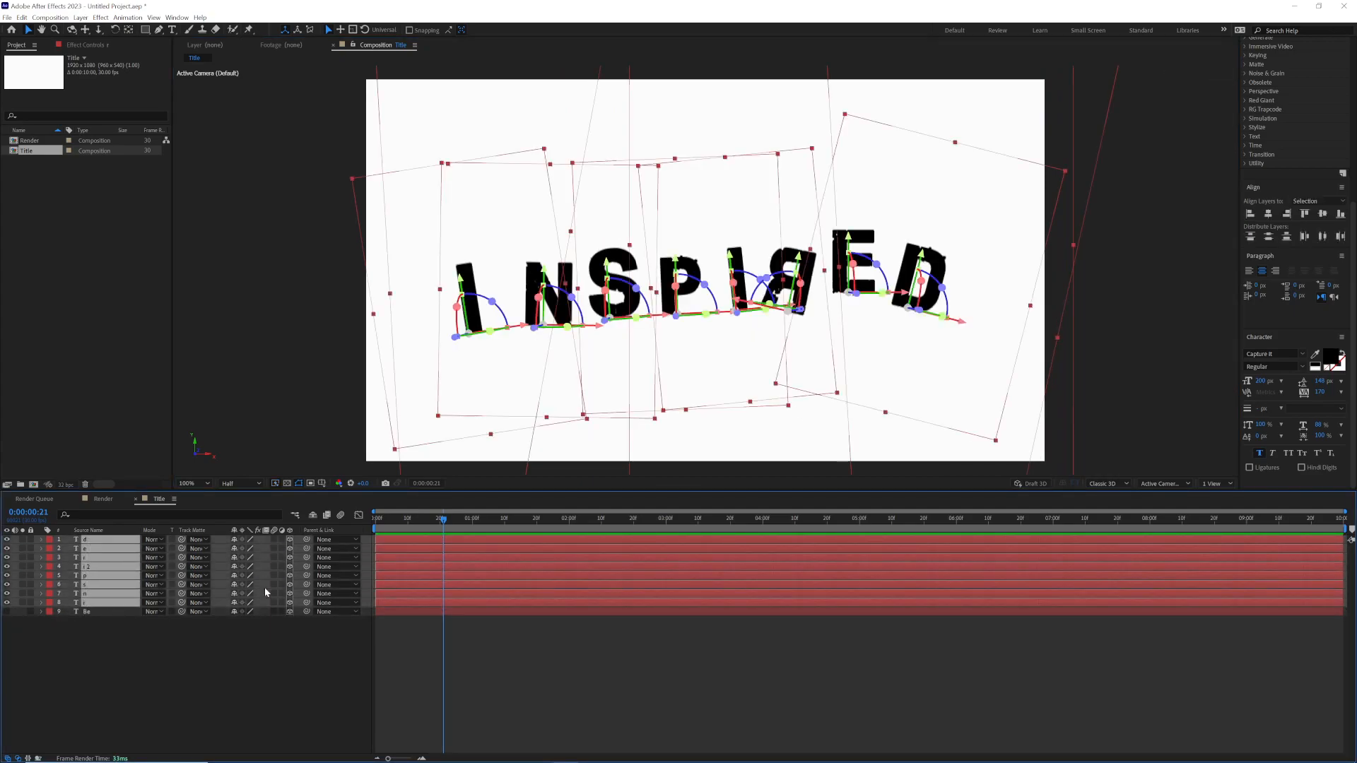
left_click(7, 612)
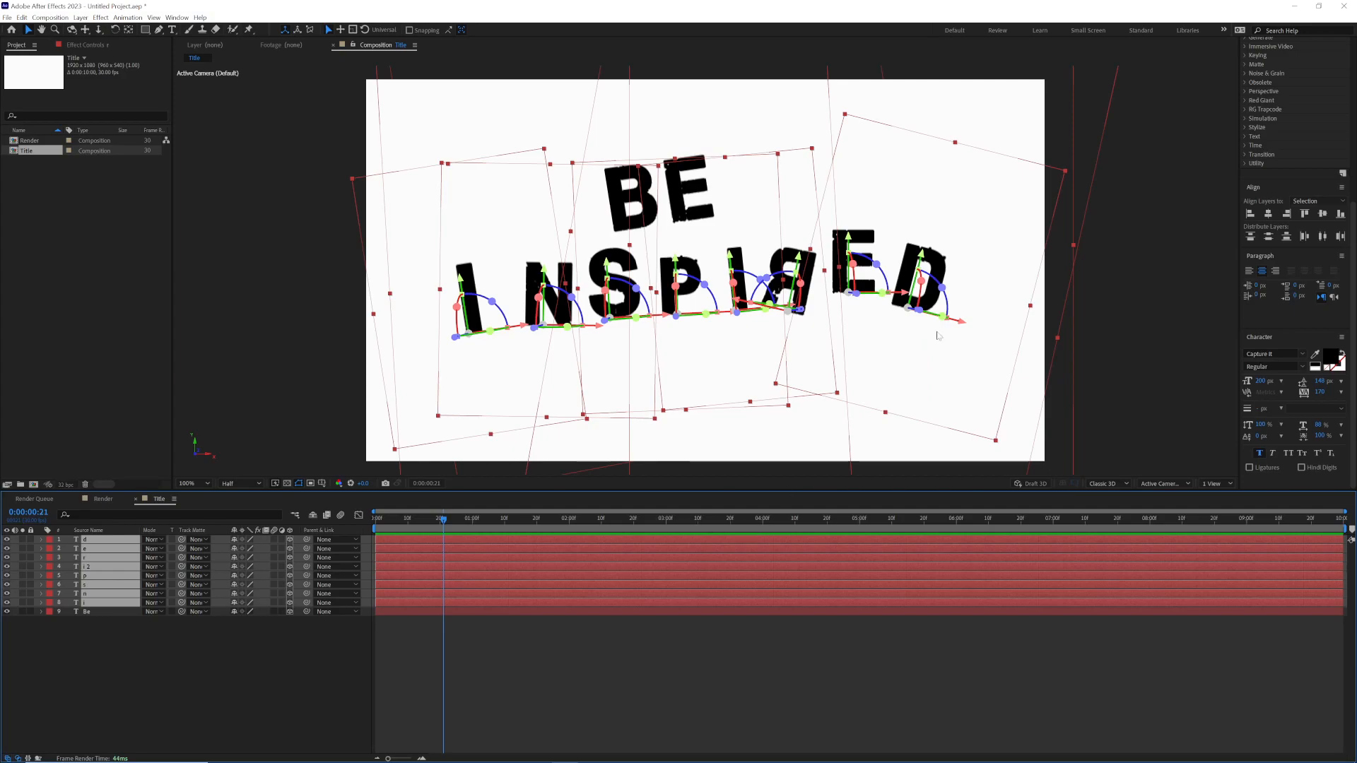
left_click_drag(686, 266, 686, 282)
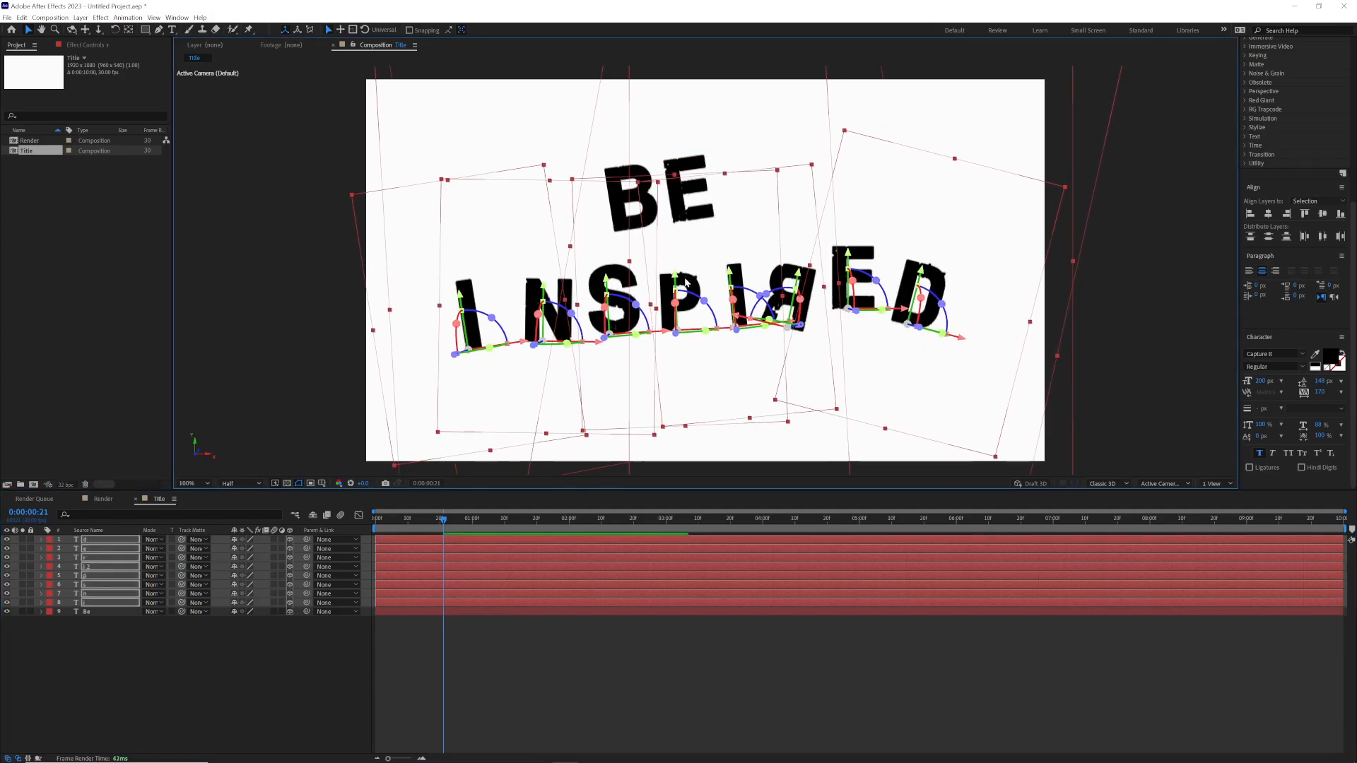
left_click(329, 192)
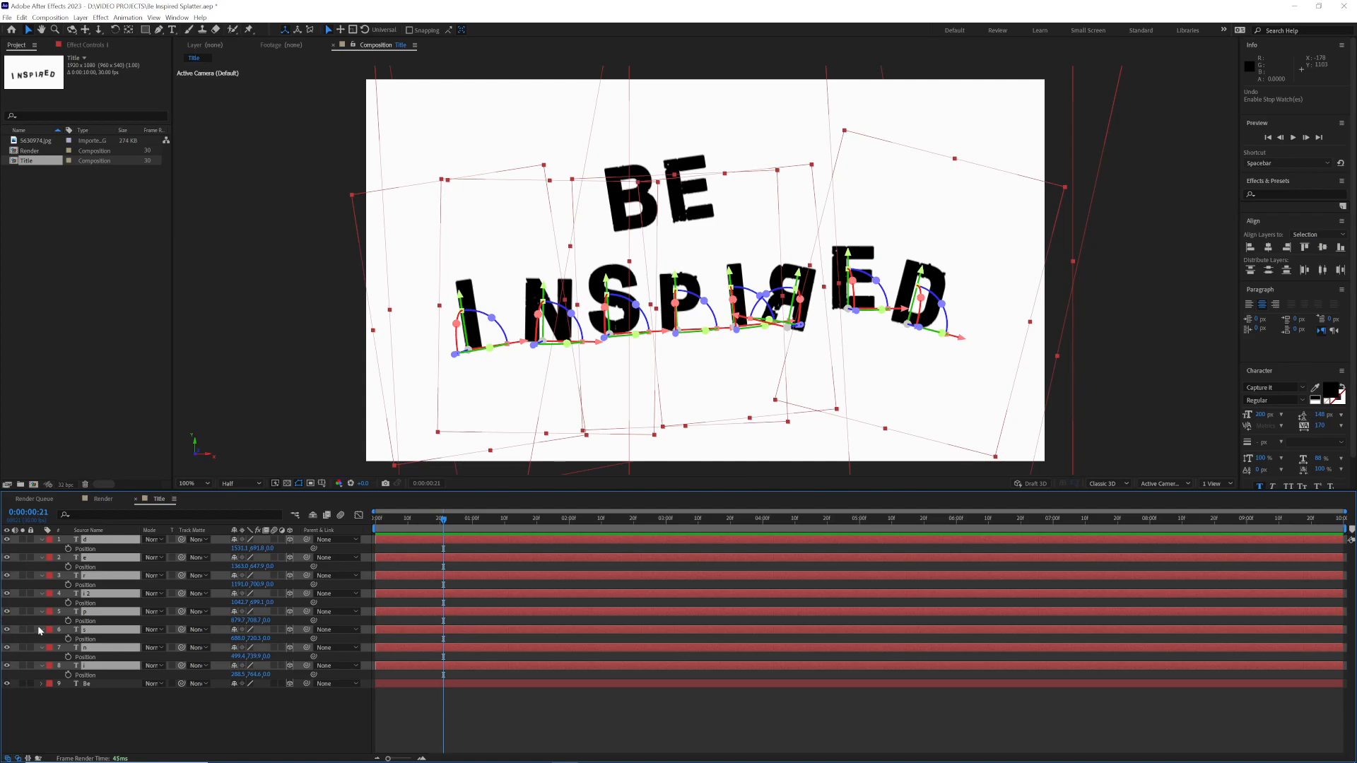
Step: Enable Position keyframing at 0:00:00:21 for all the "INSPIRED" letter layers, leaving only the first "i" layer selected
left_click(68, 548)
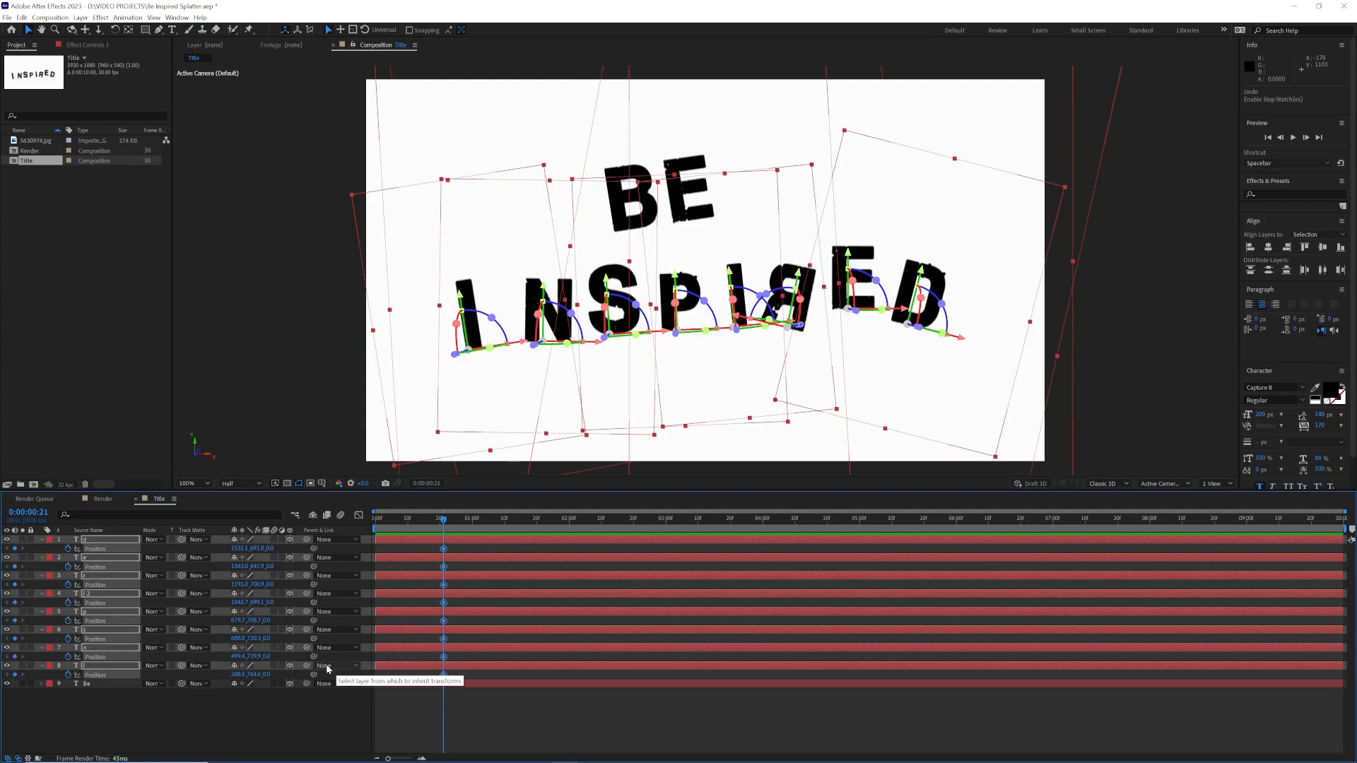
left_click(130, 694)
left_click(107, 666)
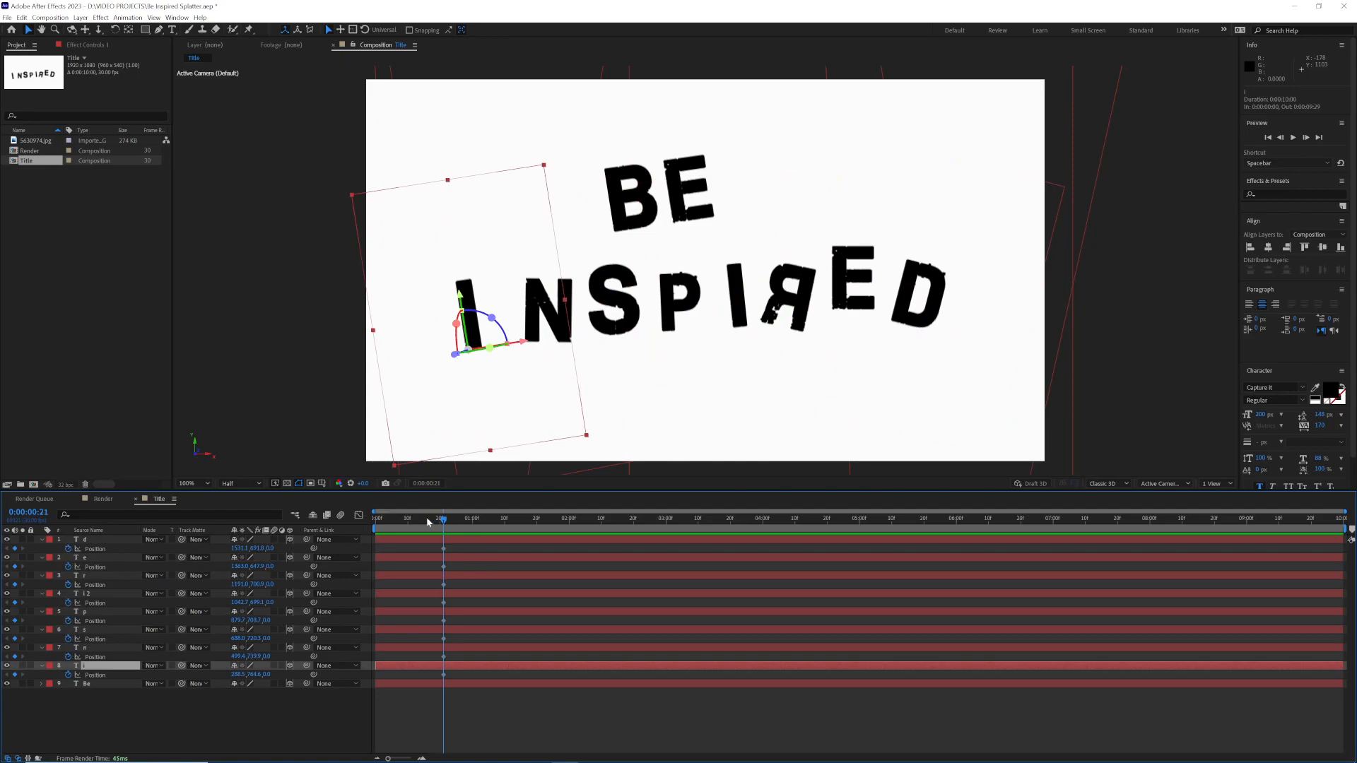
Step: Reveal the "Be" Position for reference and keyframe the first "i" at the composition's start with X at 300 and Z at -2600
key("Home")
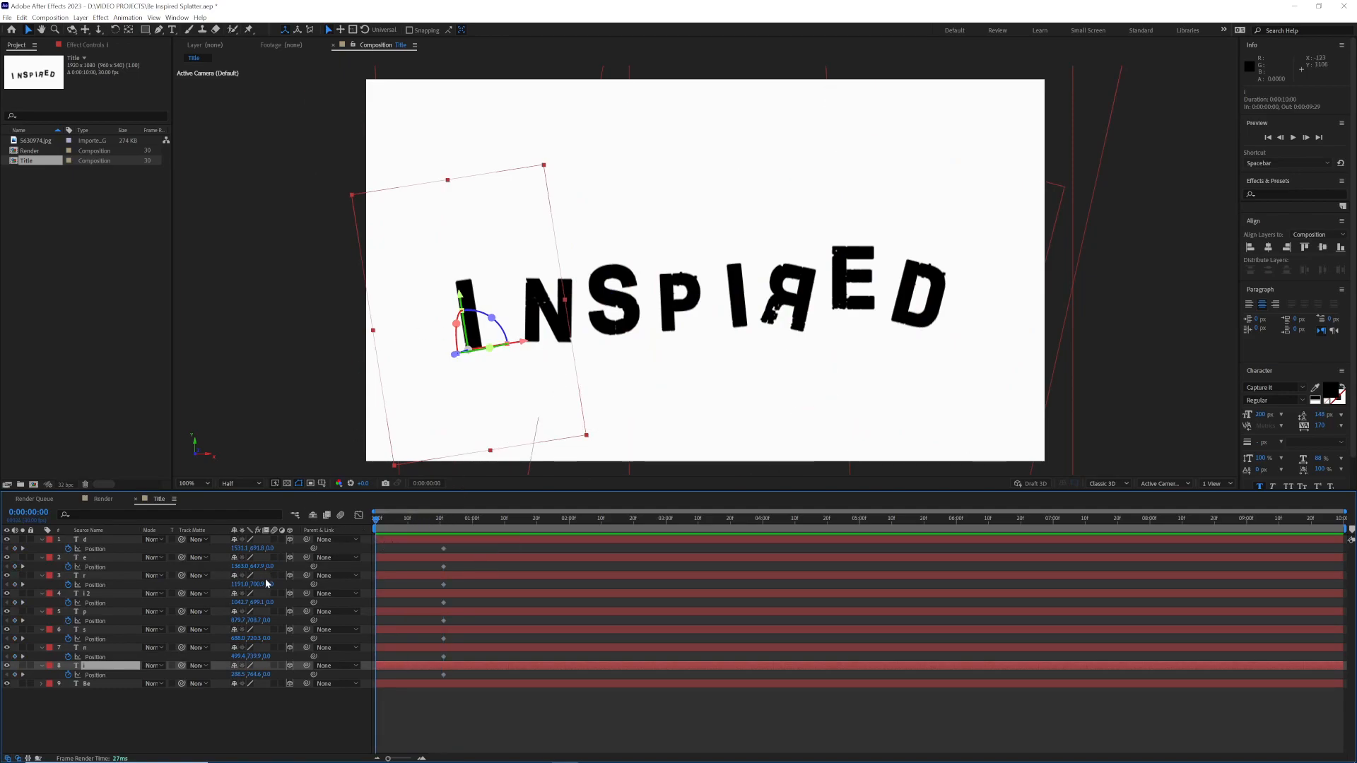
left_click(107, 684)
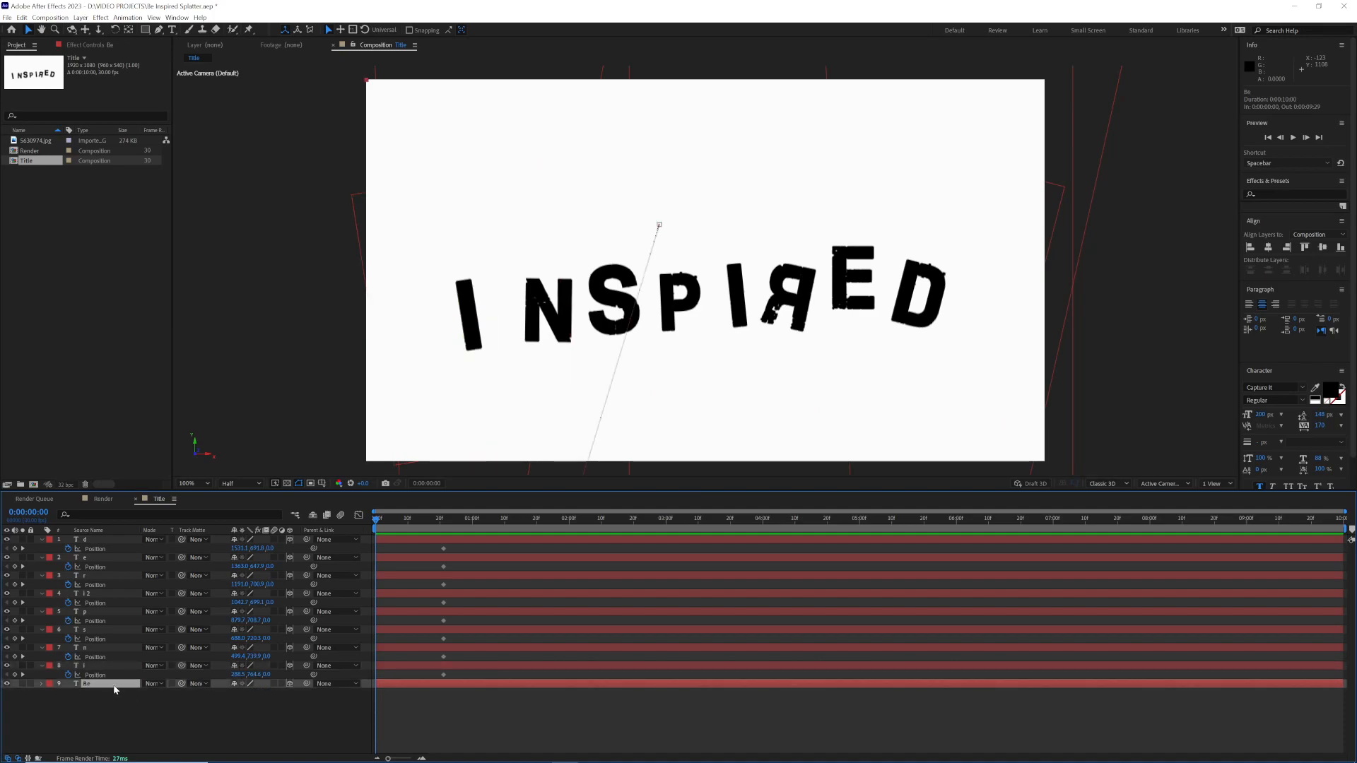
key("p")
left_click(269, 674)
key("Return")
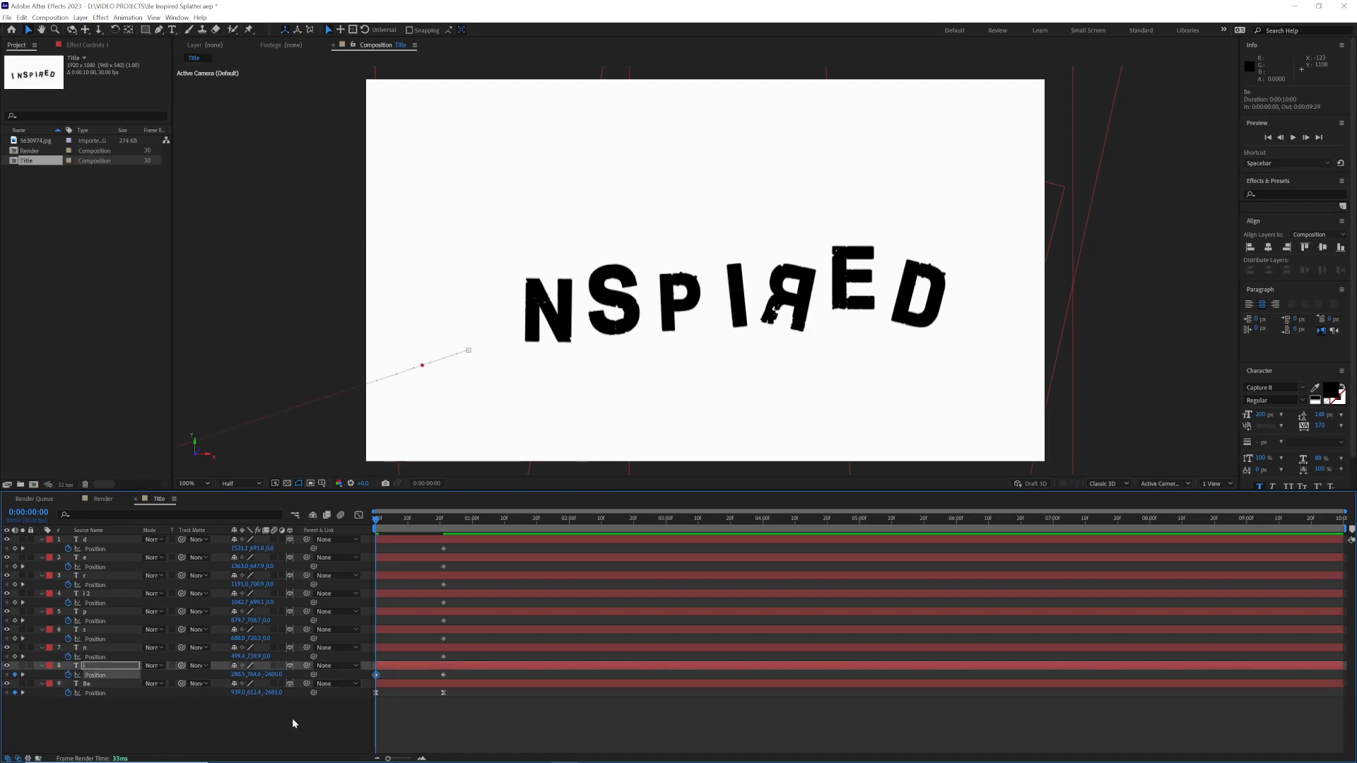
left_click(238, 675)
type("300")
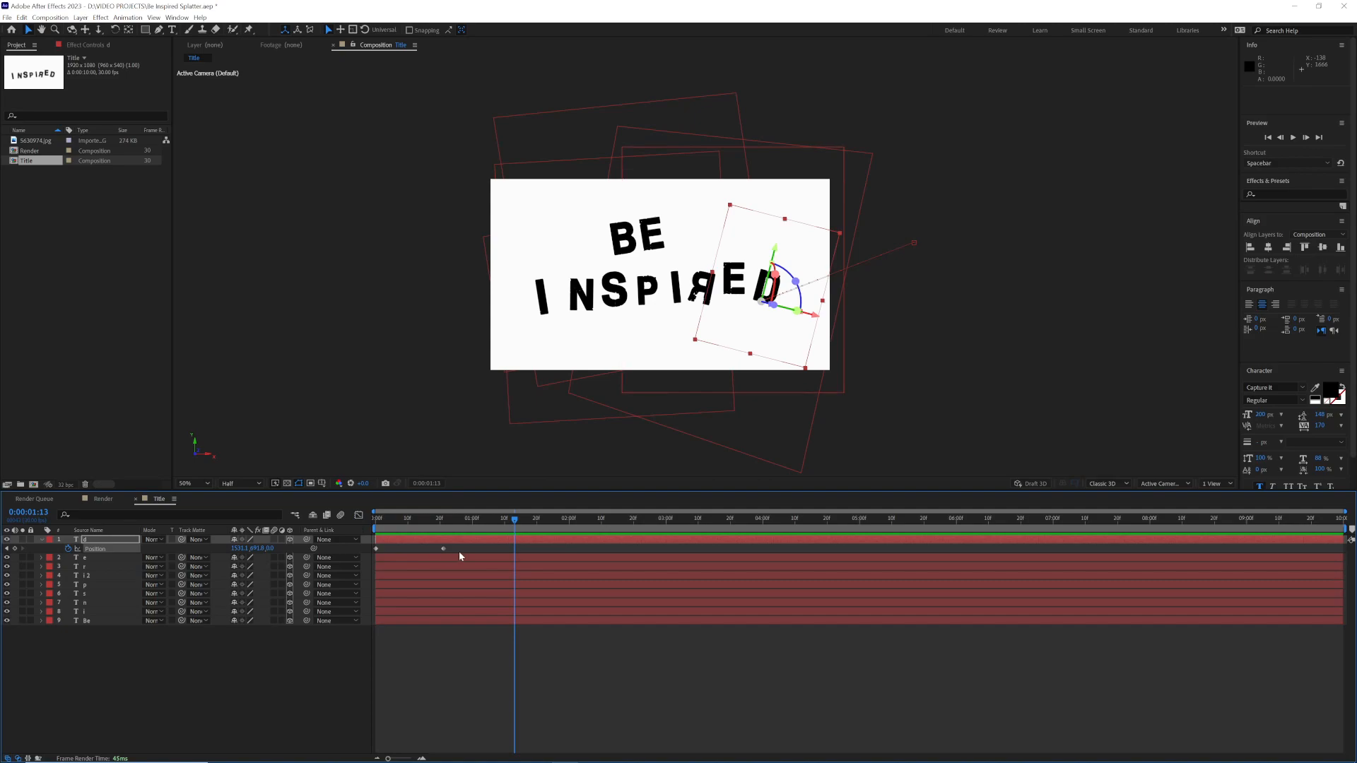
Step: Apply Easy Ease to the "d" layer's Position keyframes and reshape its speed graph to peak early with a long slowdown
left_click_drag(459, 556, 369, 560)
key("F9")
left_click(359, 515)
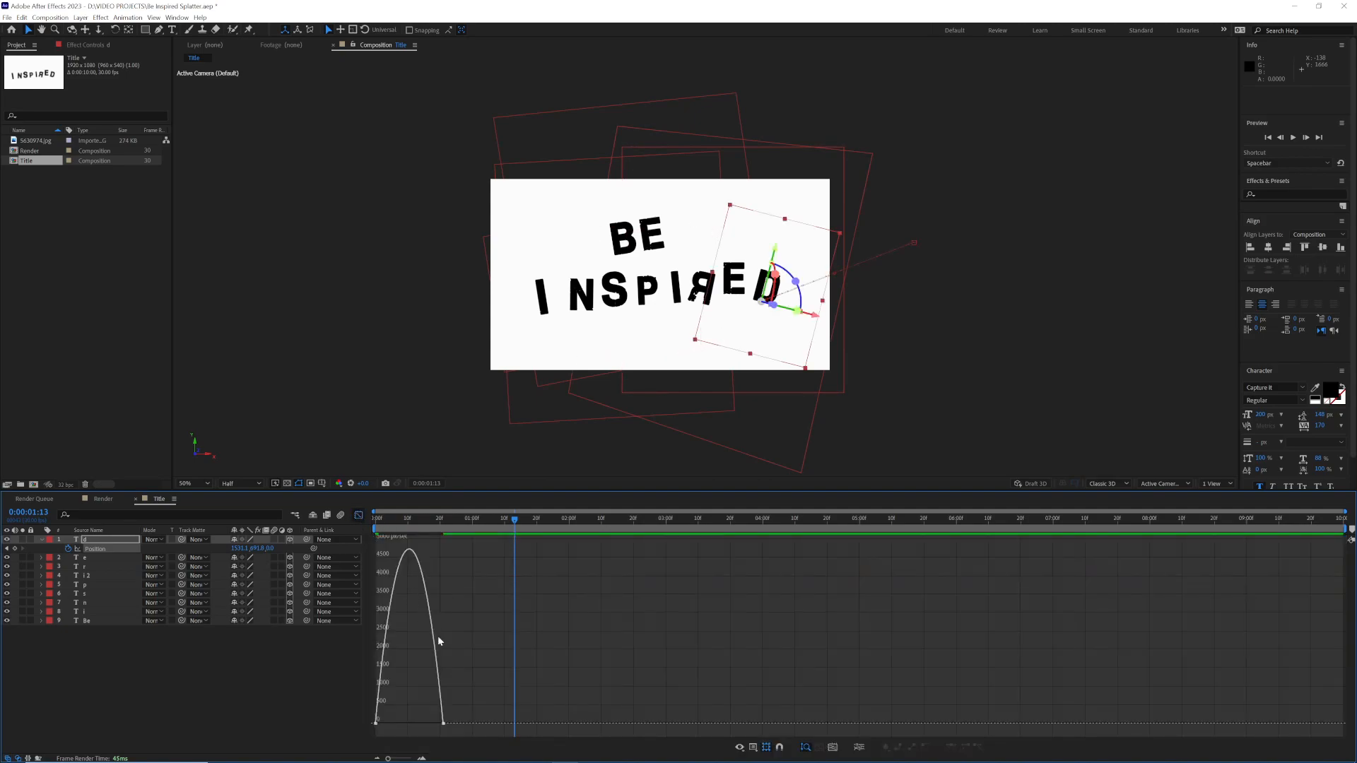
left_click(443, 725)
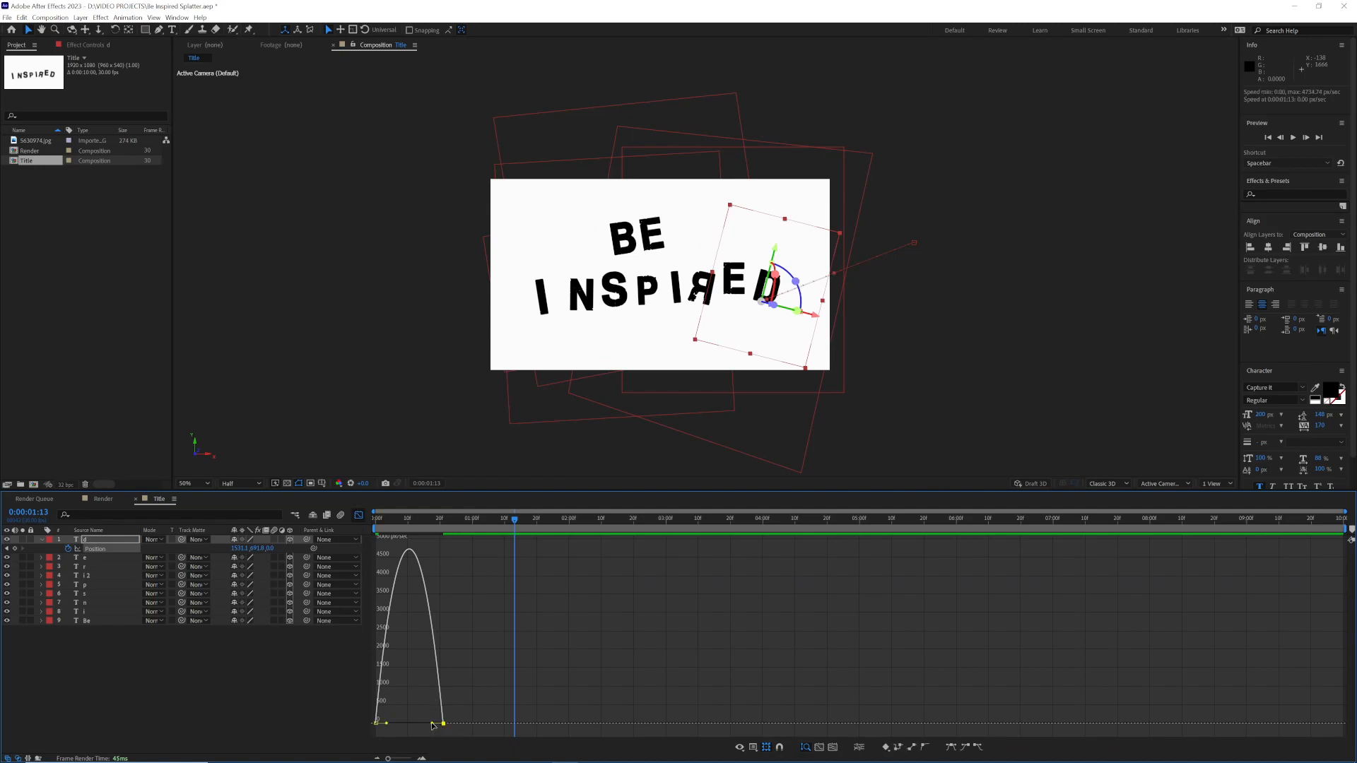
left_click_drag(417, 724, 376, 723)
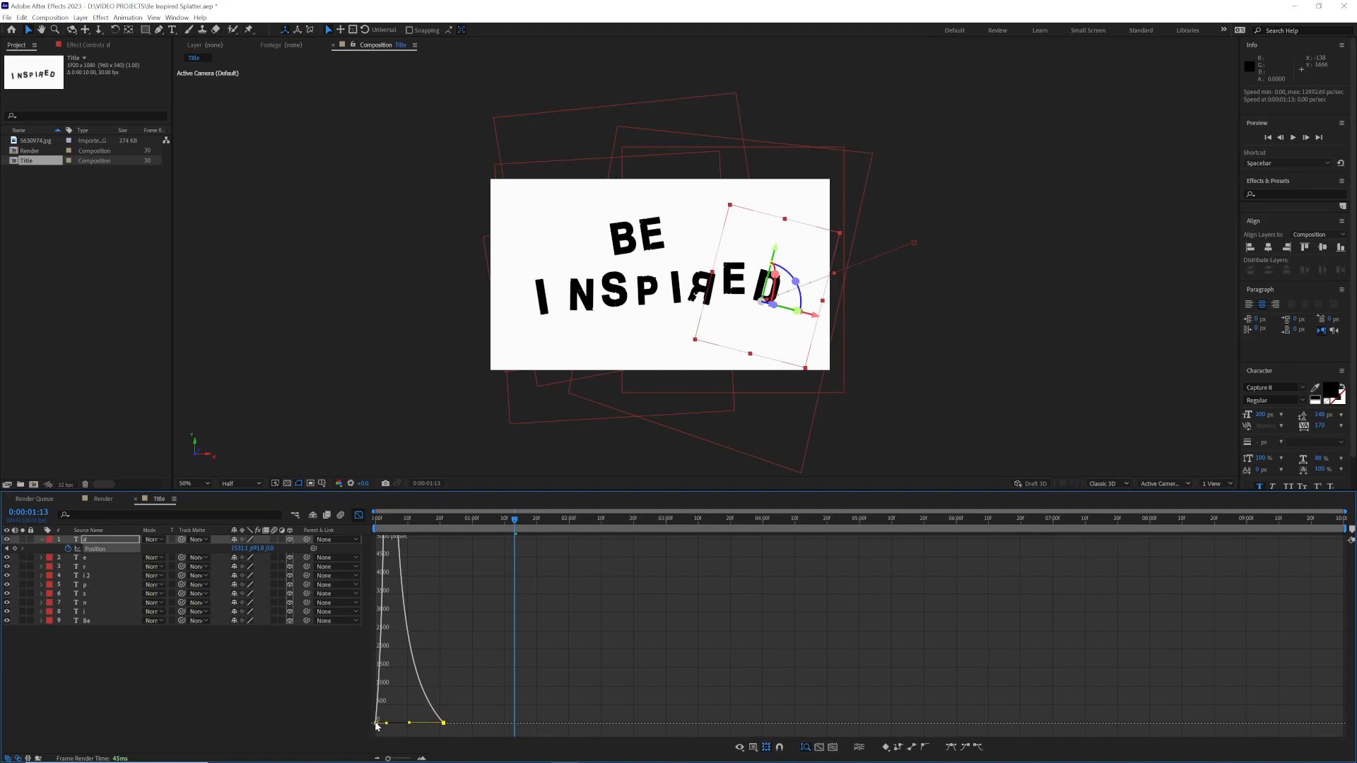
Step: Stagger the start times of the "INSPIRED" letter layers so they enter at different moments after "Be", and preview the animation
left_click(42, 540)
left_click(426, 526)
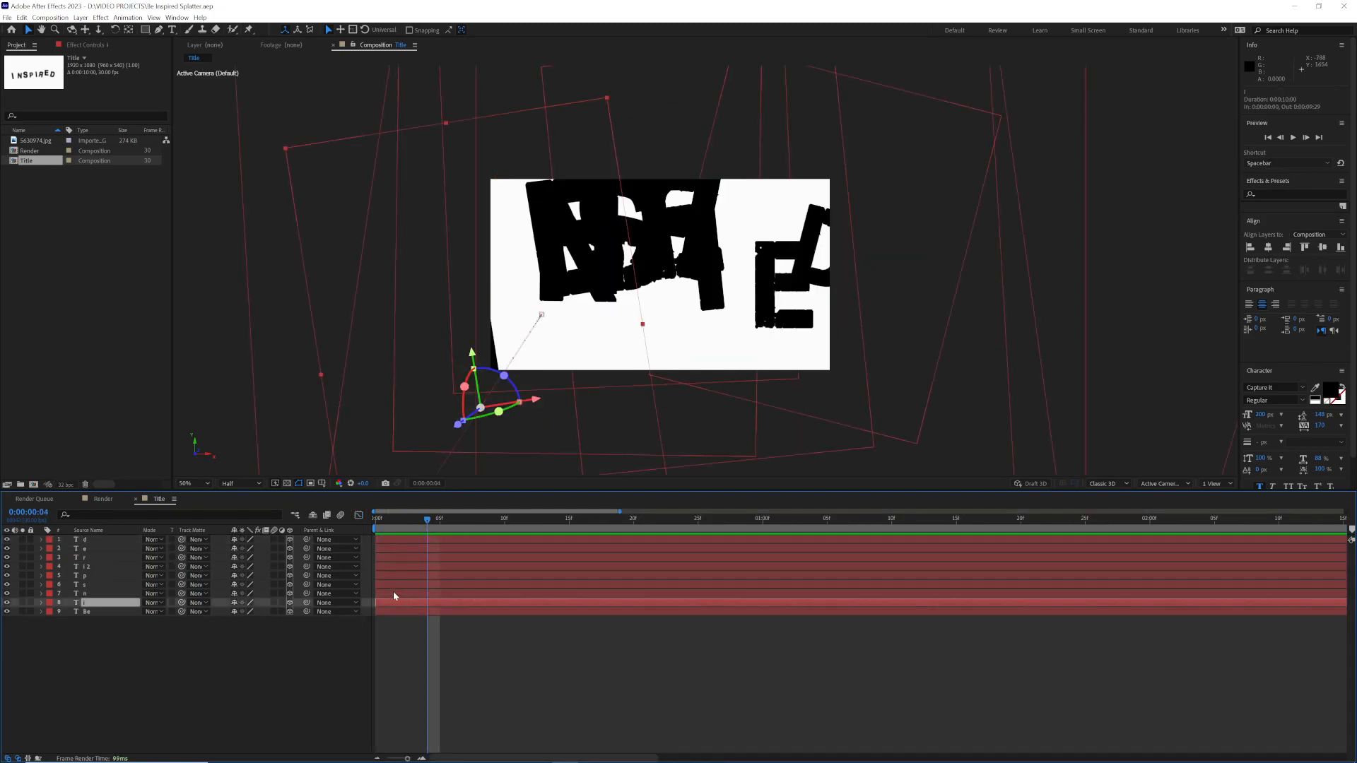
left_click(396, 593)
left_click(410, 584)
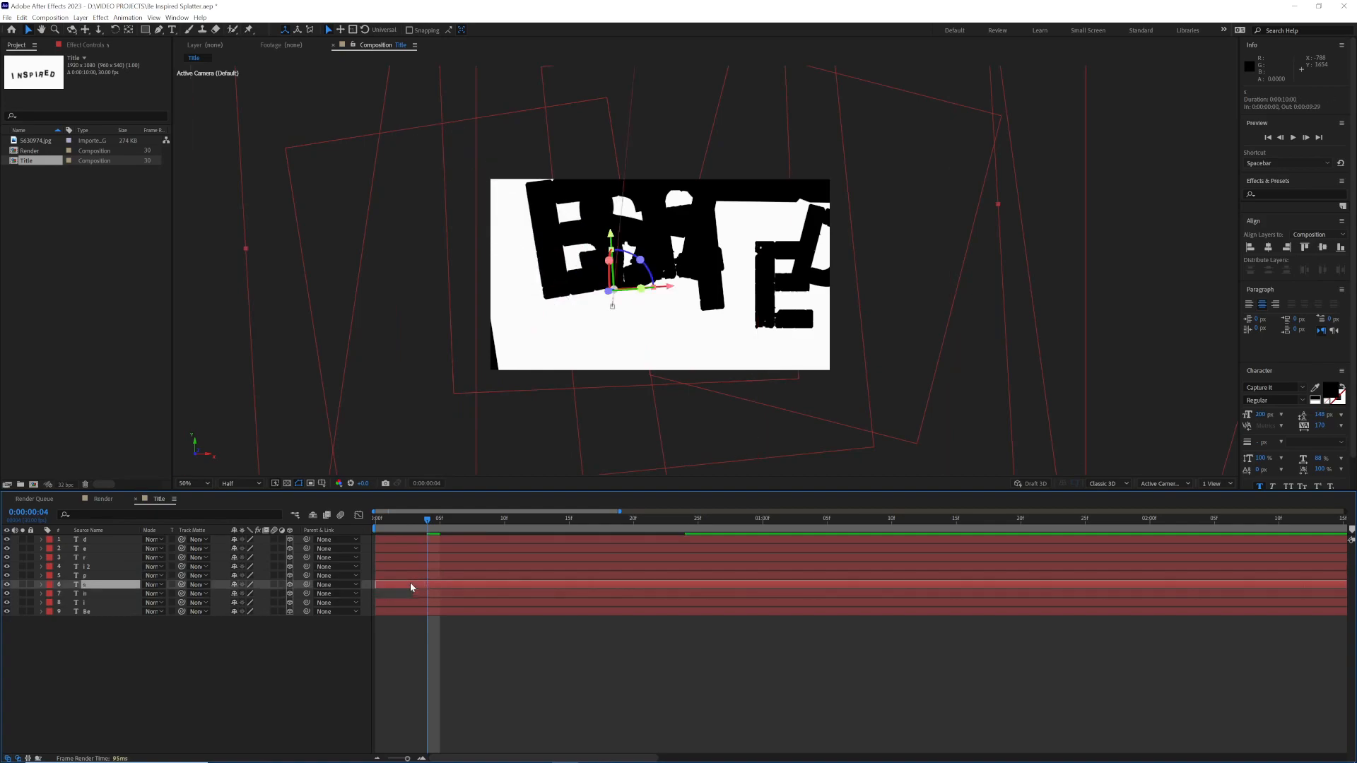
left_click_drag(423, 592, 563, 584)
left_click_drag(466, 575, 762, 558)
left_click_drag(578, 556, 748, 553)
left_click_drag(622, 548, 707, 539)
left_click_drag(429, 521, 354, 520)
key("space")
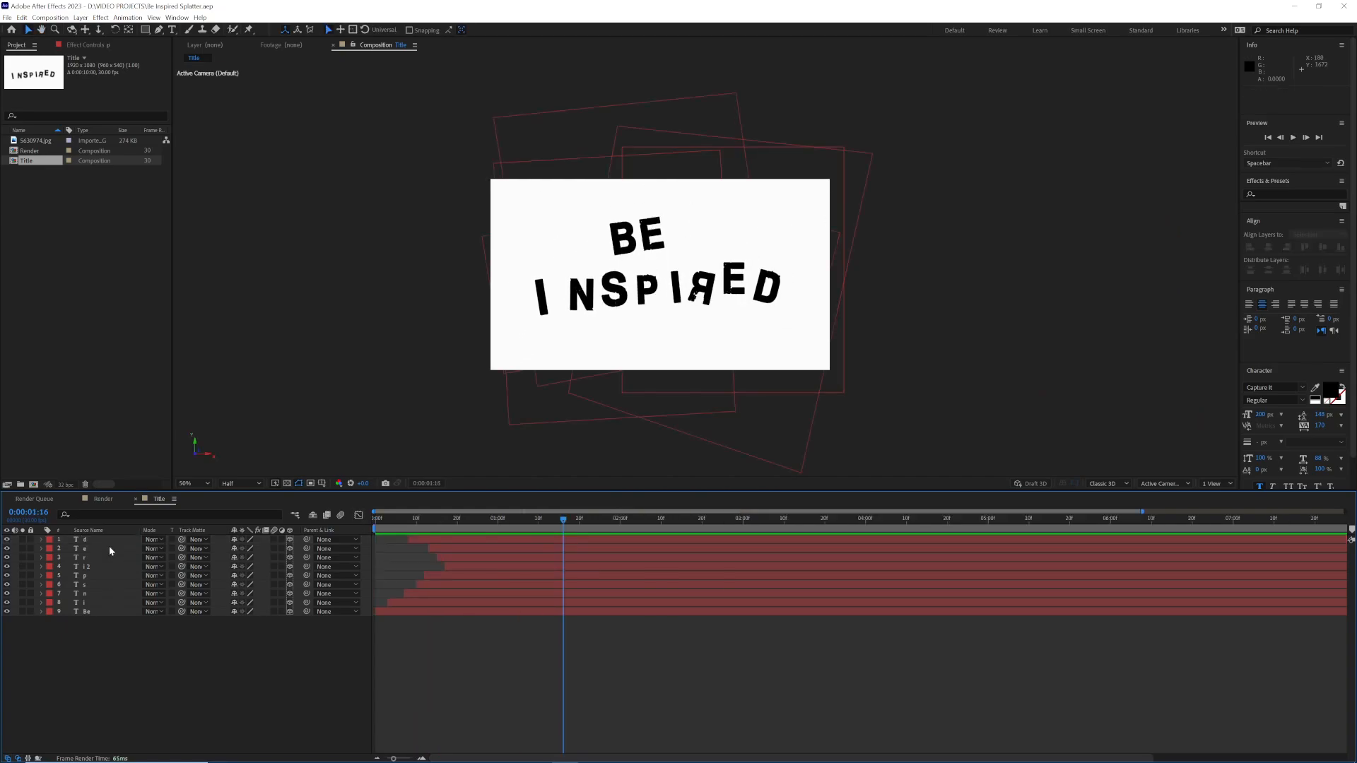
Step: Pre-compose all nine text layers into a new composition named "Text"
key("ctrl+a")
right_click(117, 546)
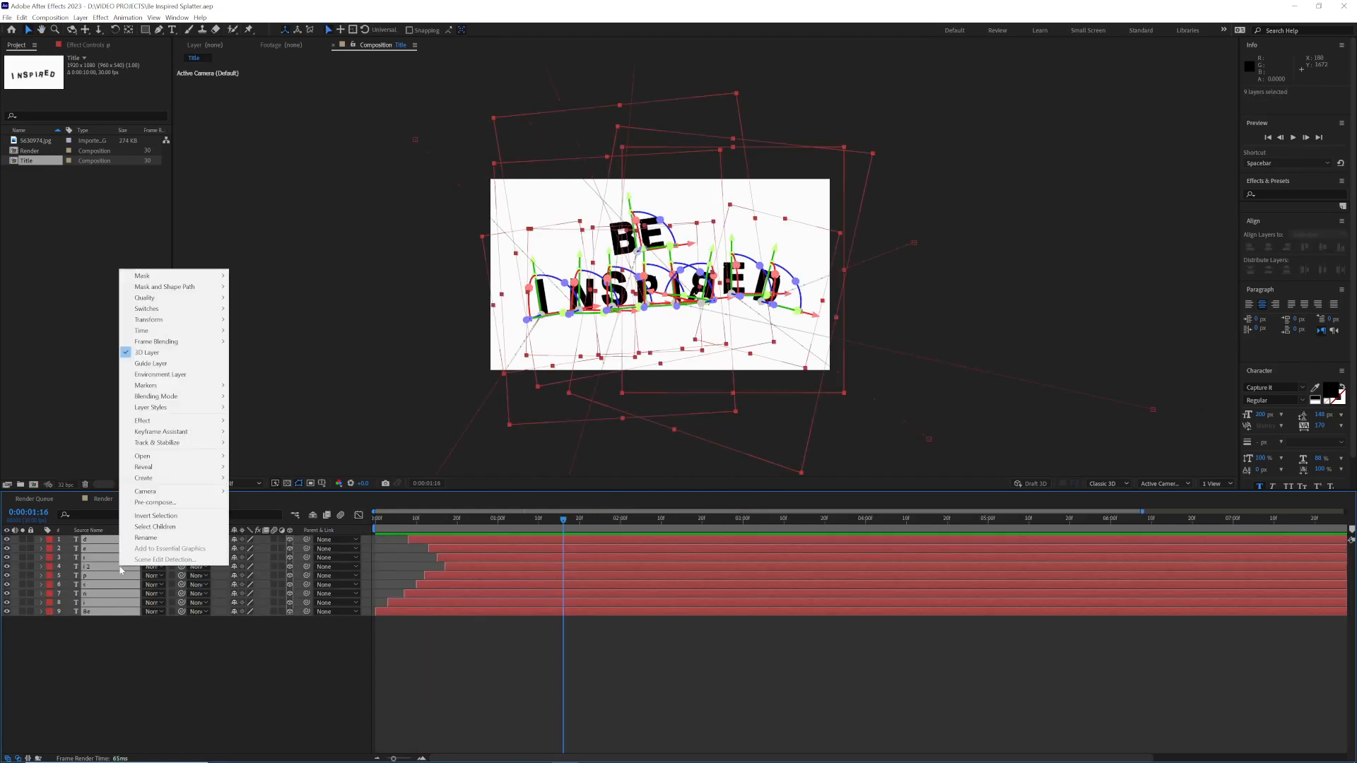
left_click(190, 507)
type("Text")
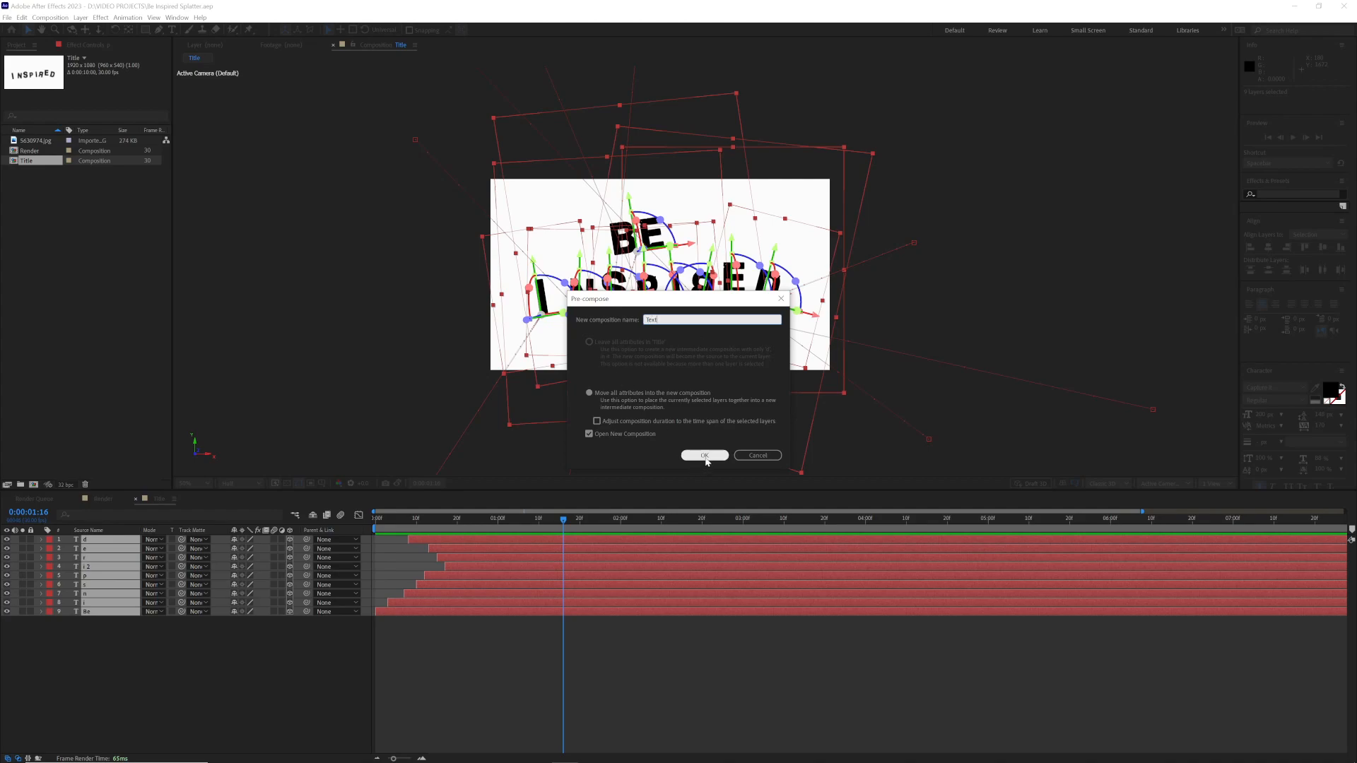
left_click(704, 456)
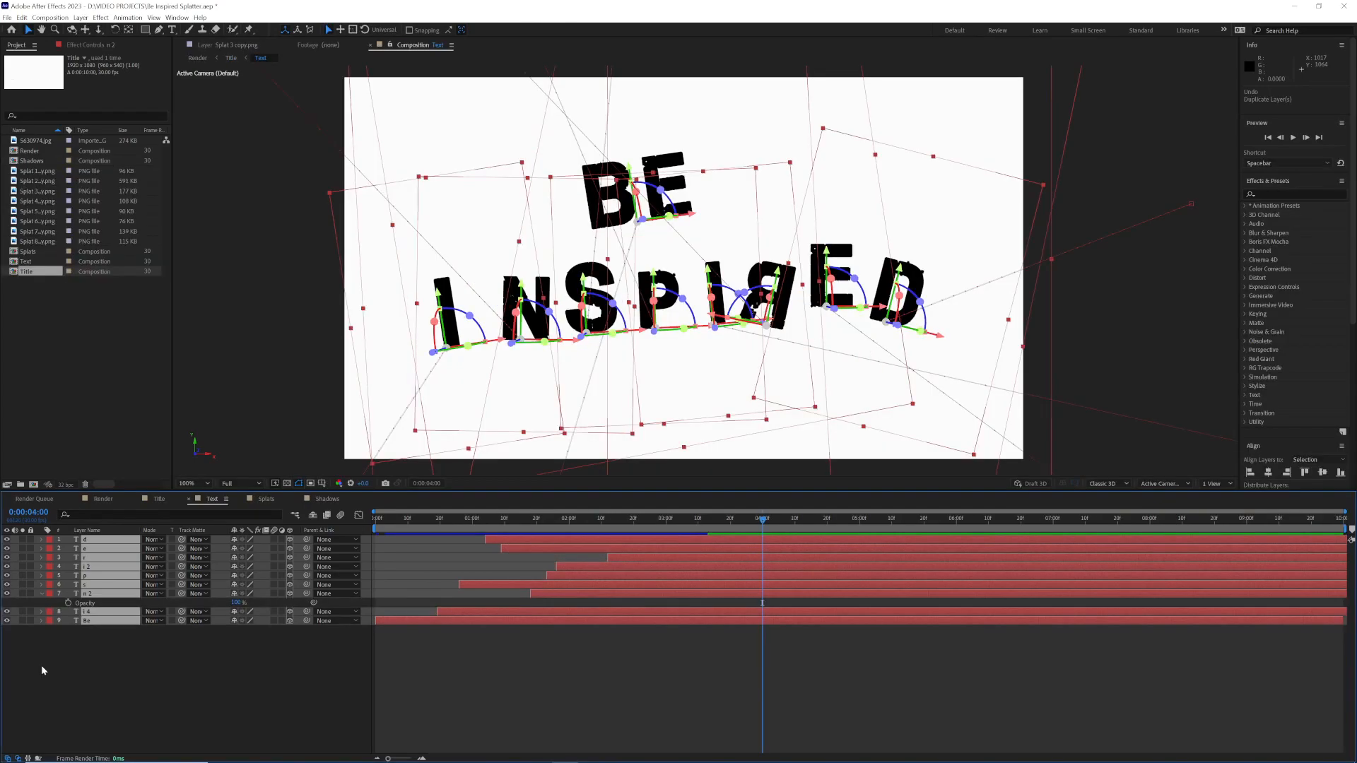
Step: Duplicate all the text layers in the "Text" composition and clear the selection
left_click(42, 594)
key("ctrl+d")
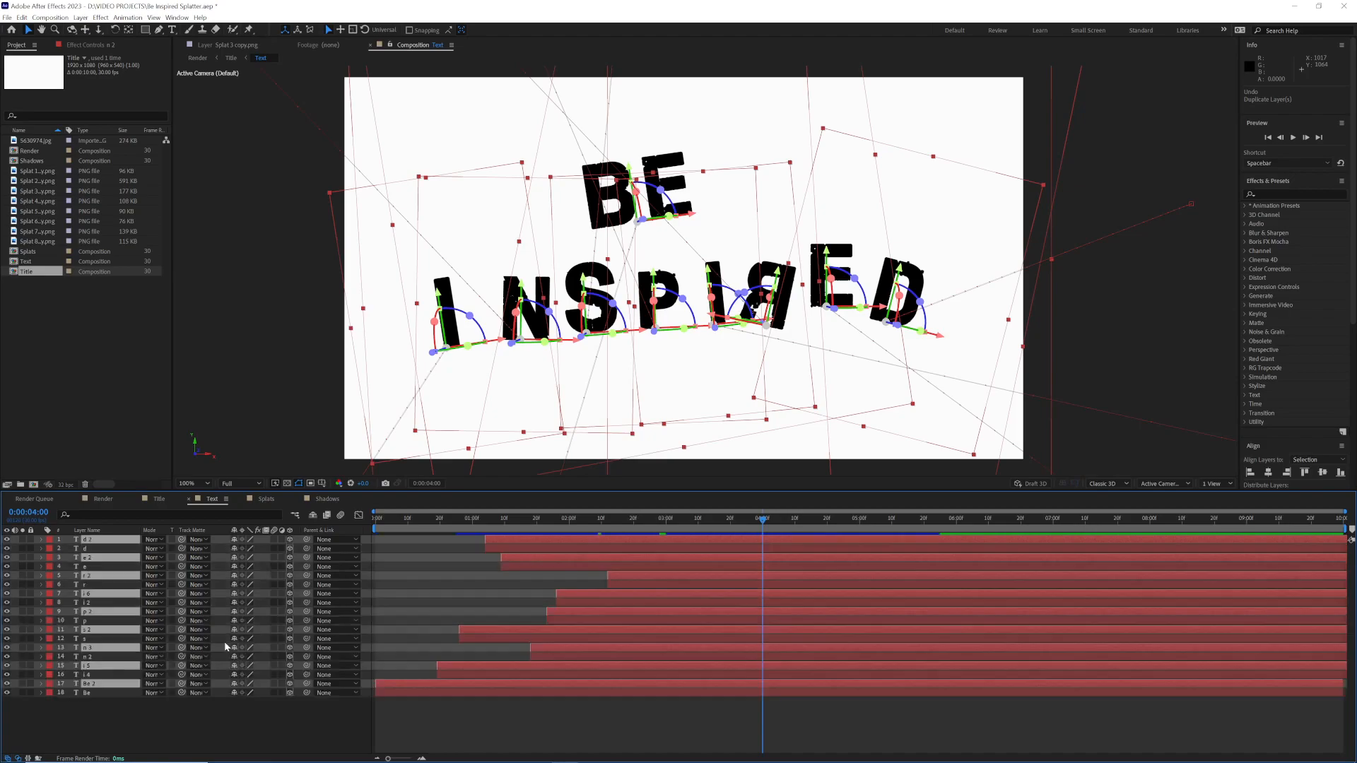
left_click(175, 710)
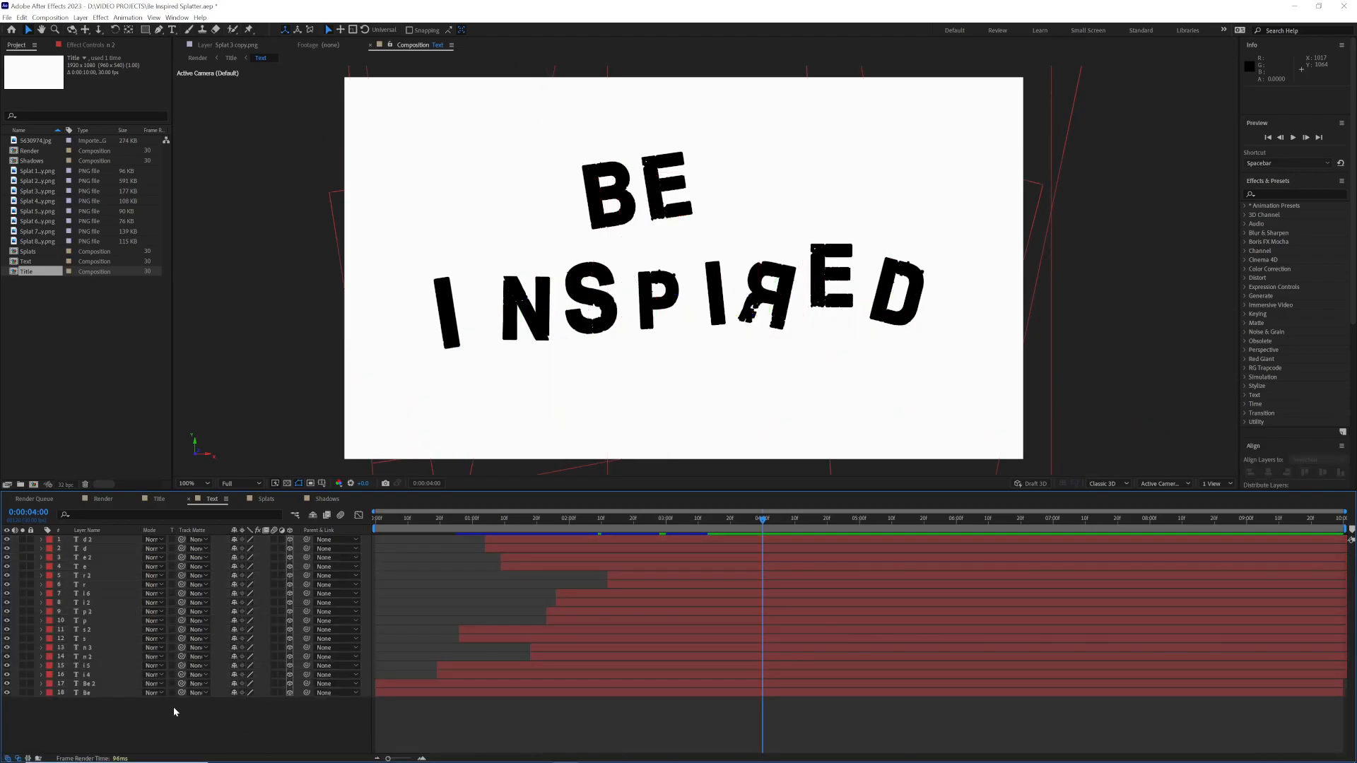
Step: Reveal Position on "n 3" and "n 2" and shift "n 2" earlier so its landing keyframe meets the first keyframe of "n 3" at 0:00:01:18
left_click(108, 656)
left_click_drag(764, 519, 569, 532)
left_click(103, 648)
key("p")
left_click(101, 666)
key("p")
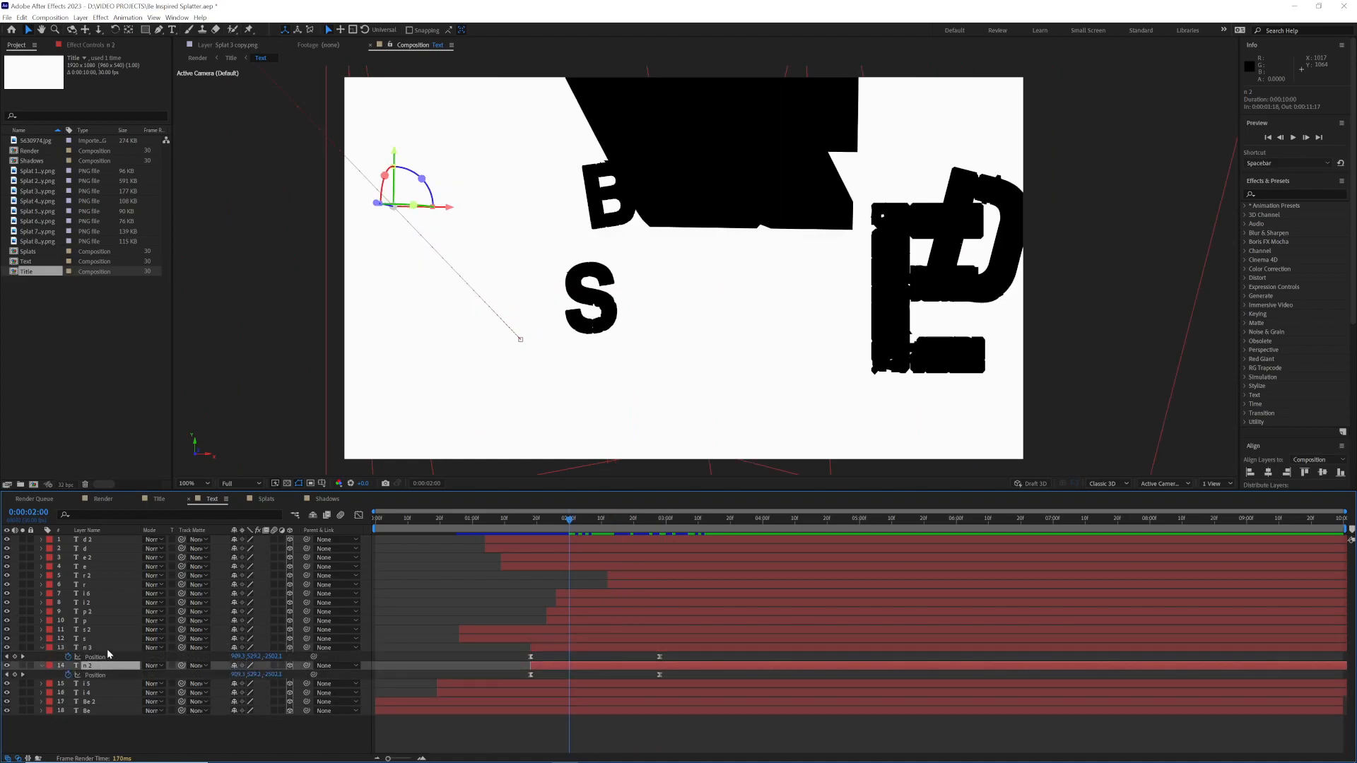
key("k")
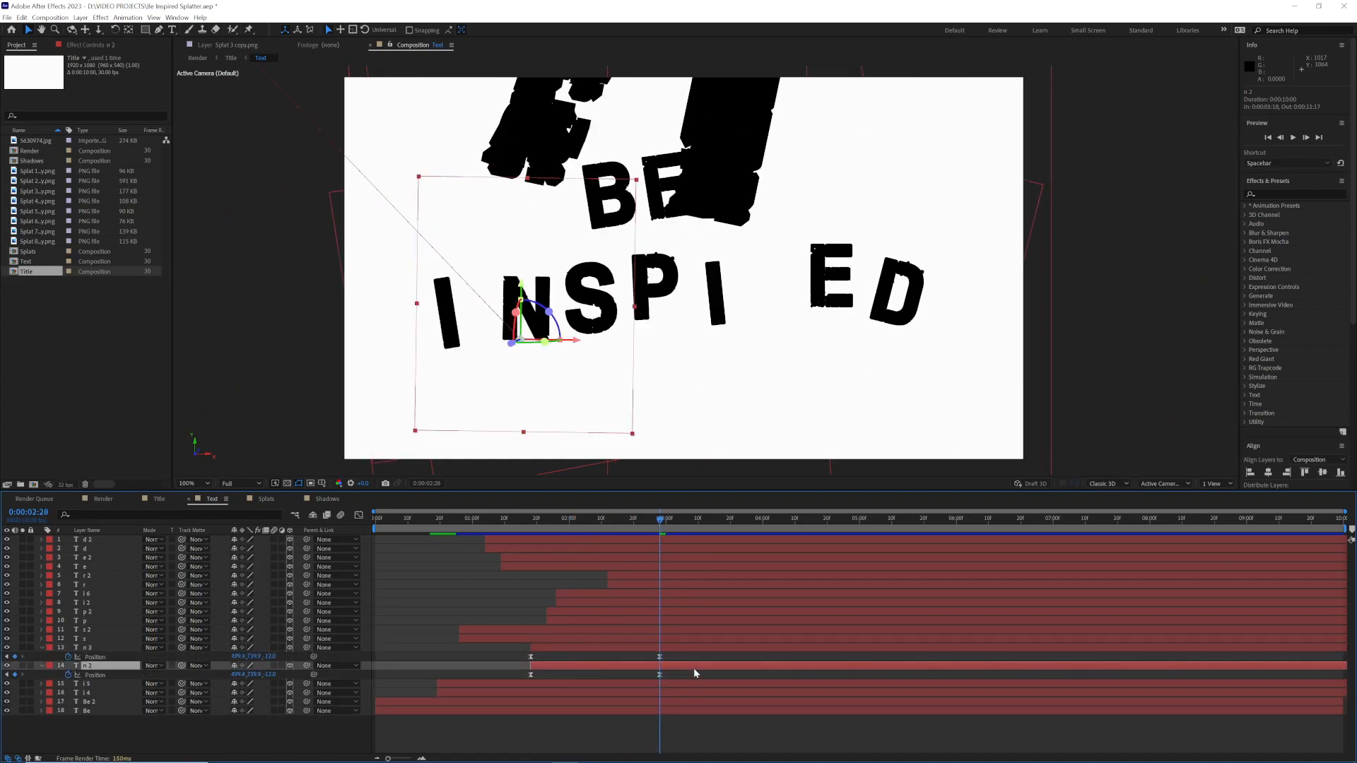
left_click_drag(693, 668, 563, 668)
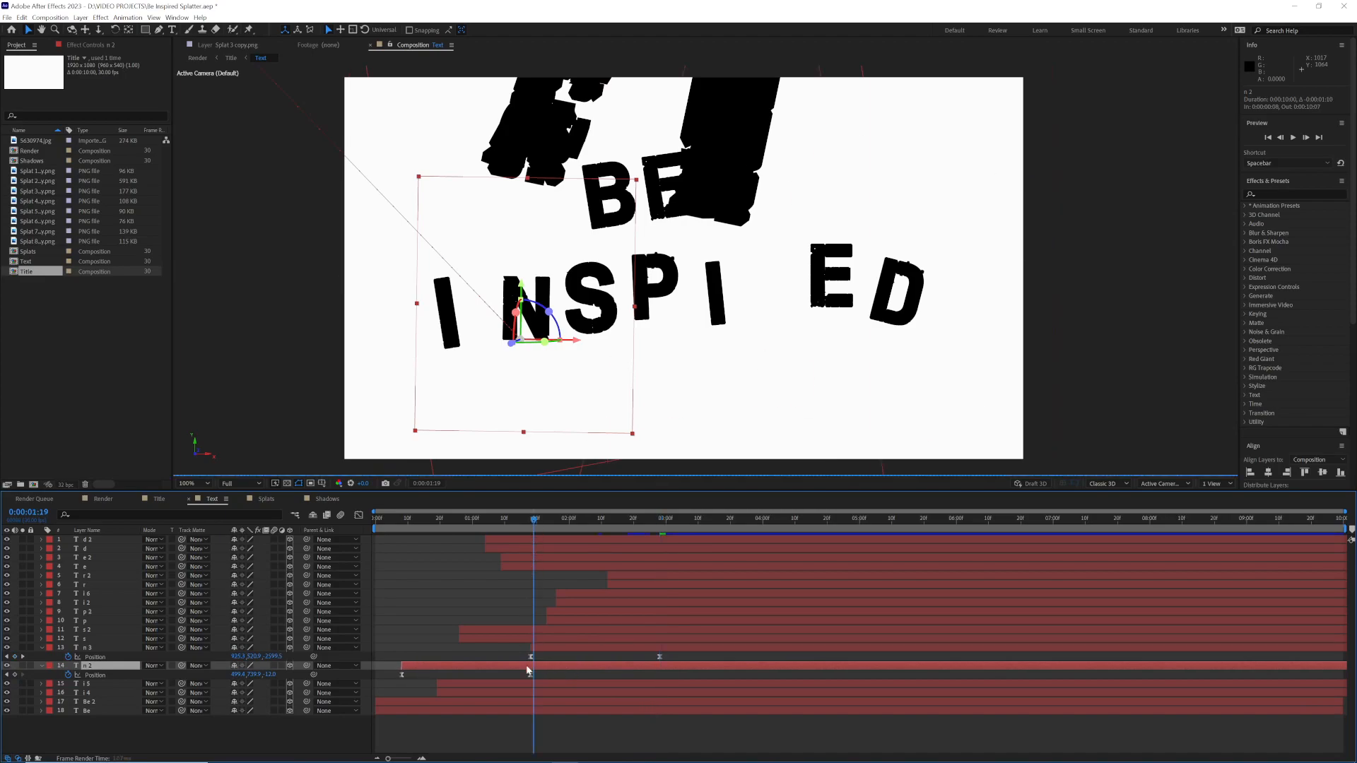
key("j")
left_click_drag(534, 519, 585, 519)
Step: Keyframe the "n 2" layer's Opacity at 0% at 0:00:02:28 and at 70% a few frames earlier
left_click(659, 524)
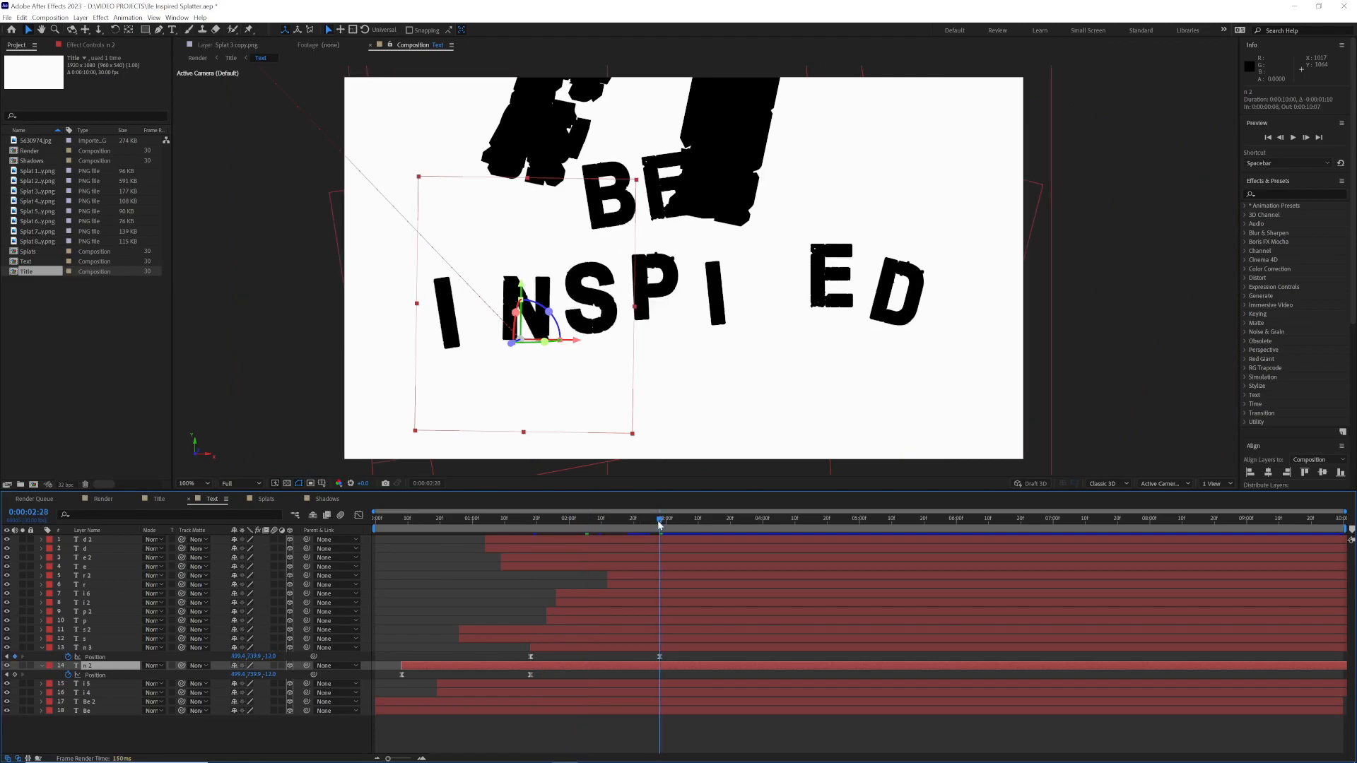
key("t")
left_click(239, 674)
type("0")
key("Return")
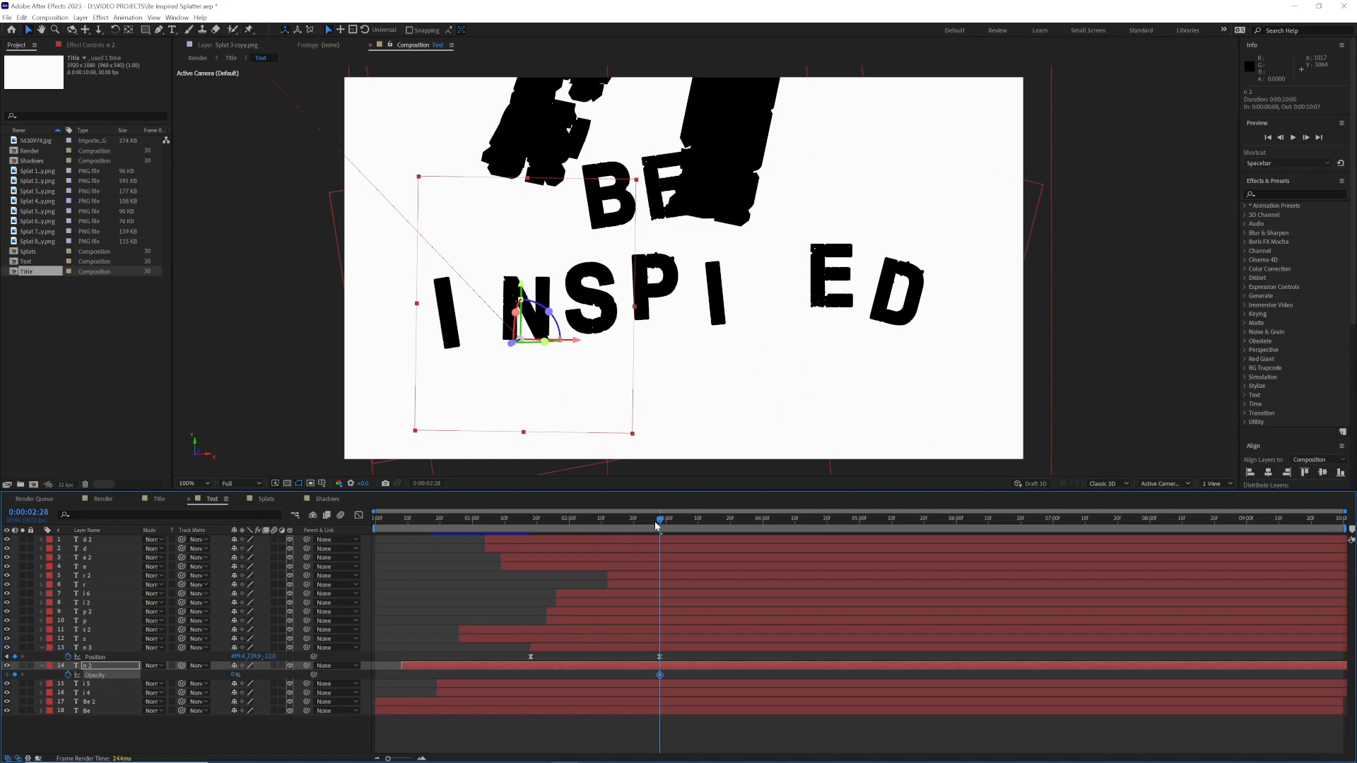
left_click_drag(656, 524, 650, 524)
left_click(234, 674)
type("70")
key("Return")
Step: Add a 0% Opacity keyframe to the "n 2" layer at 0:00:01:18
left_click(532, 524)
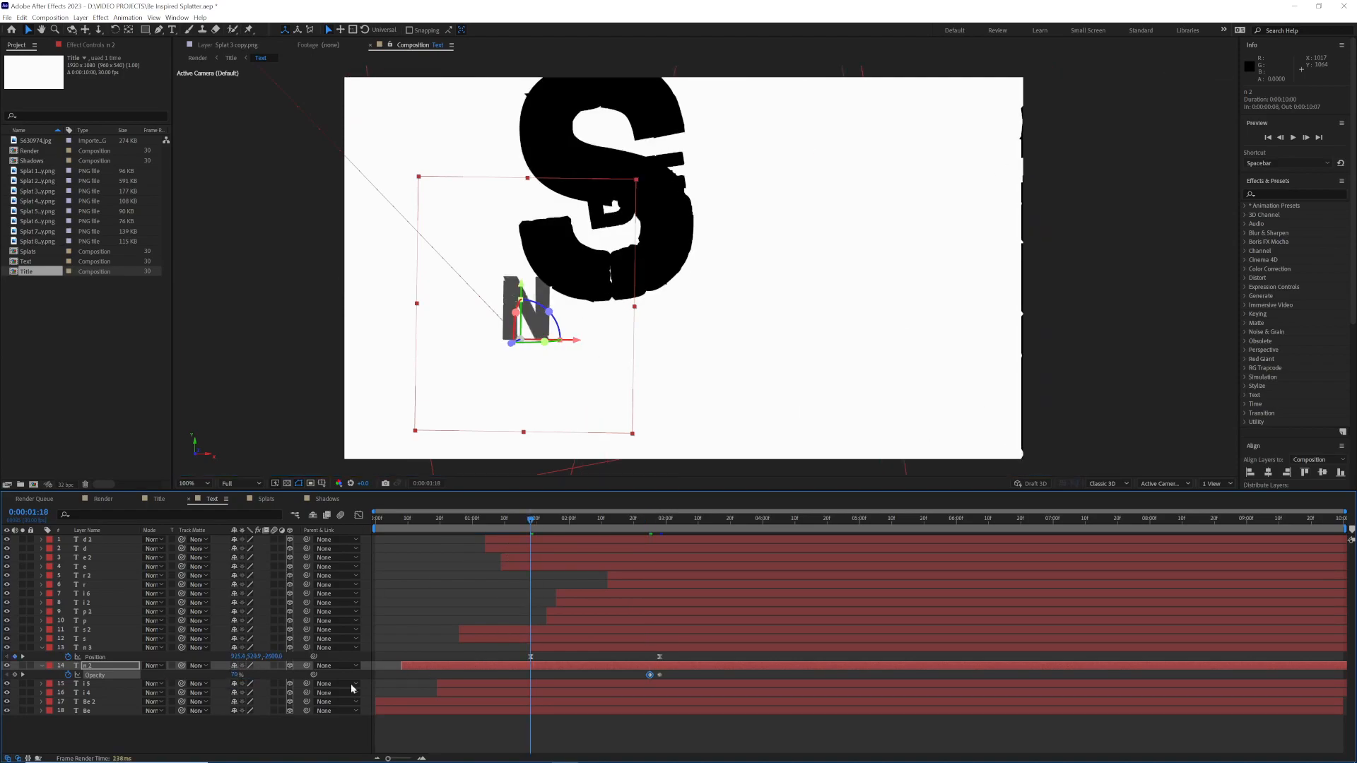
left_click(111, 666)
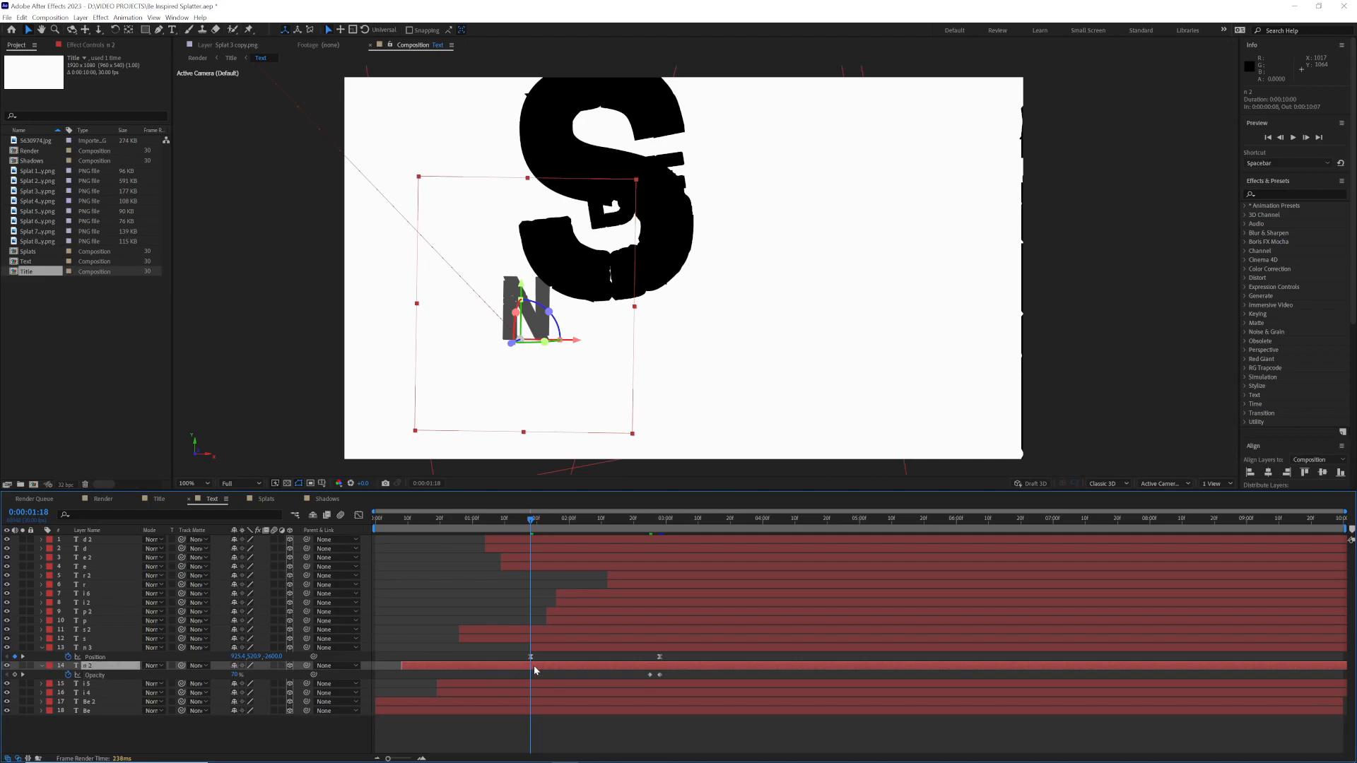
left_click(236, 675)
type("0")
key("Return")
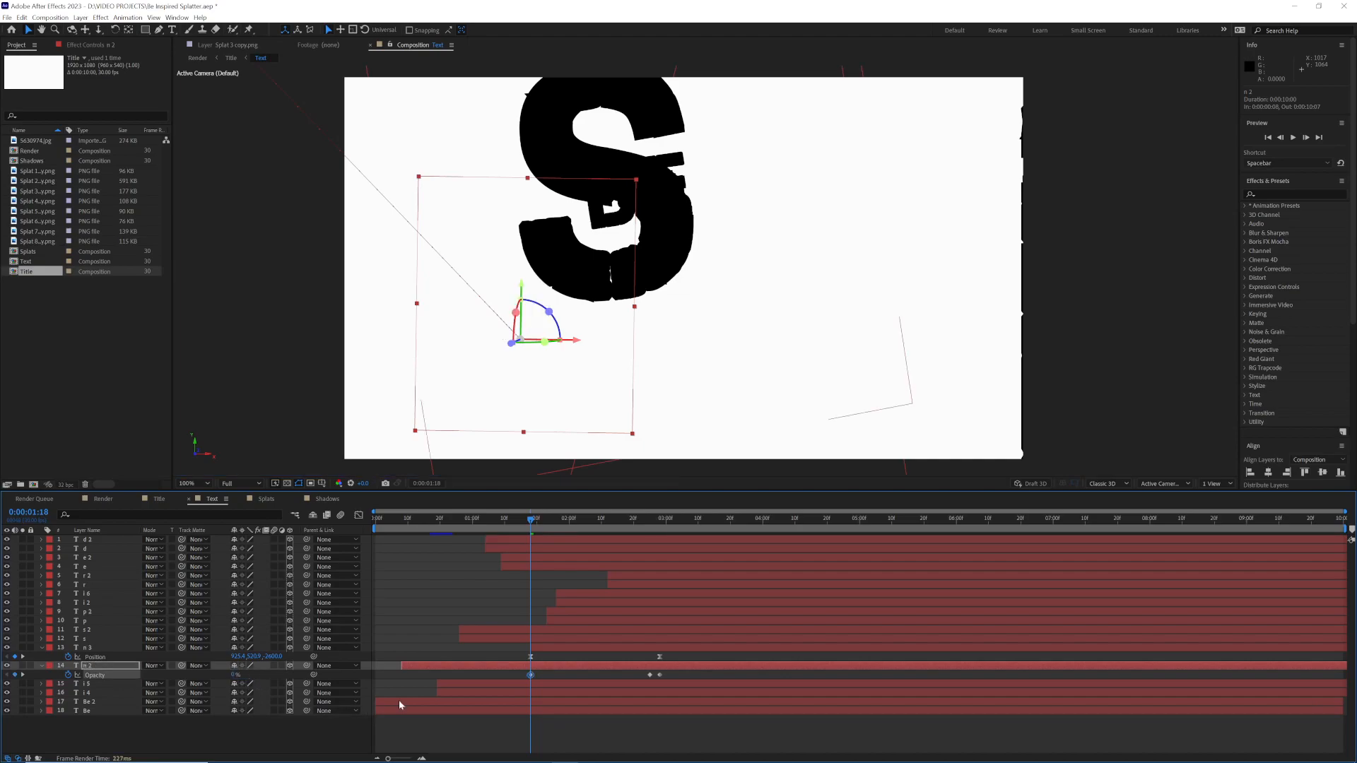
Step: Keyframe the "n 2" layer's Scale at its full size at 0:00:02:28 and strongly reduced at 0:00:01:18
left_click(537, 521)
left_click_drag(537, 523, 659, 537)
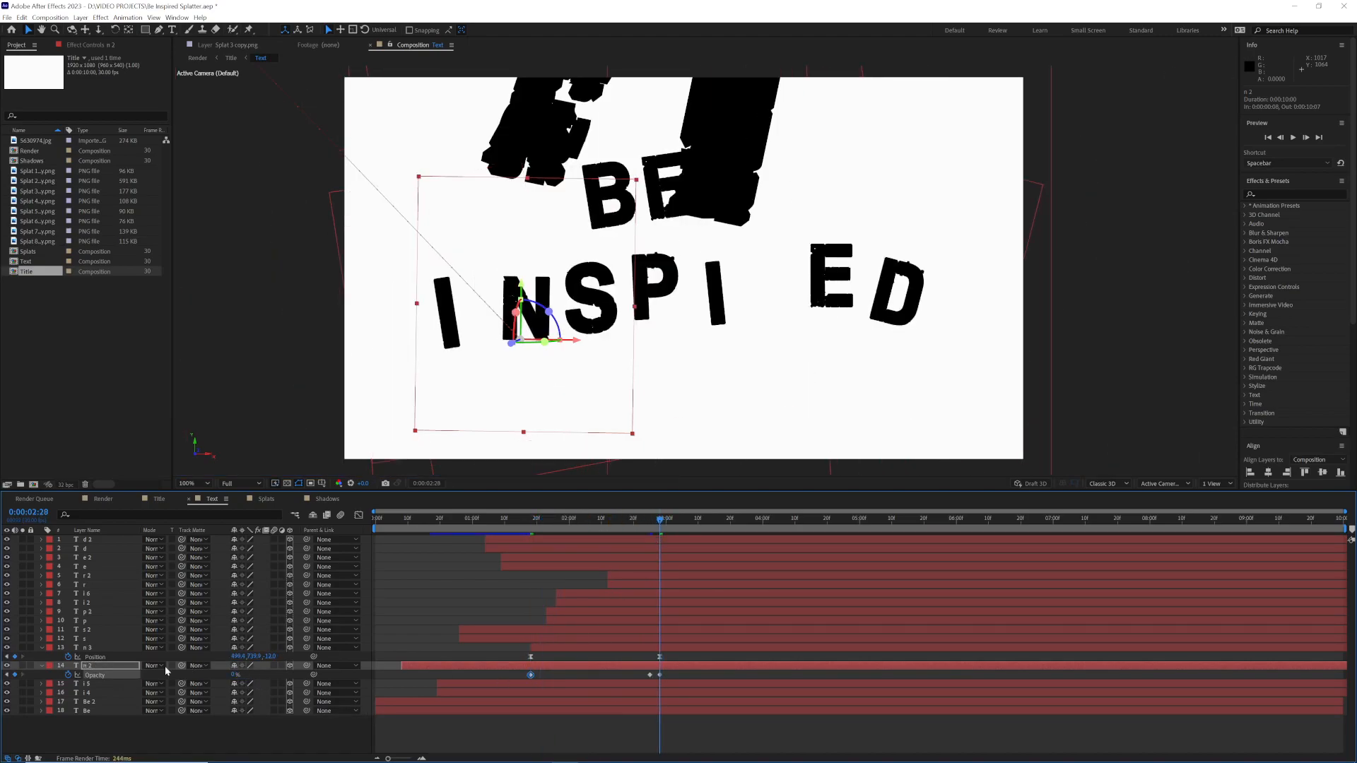
left_click(94, 668)
key("s")
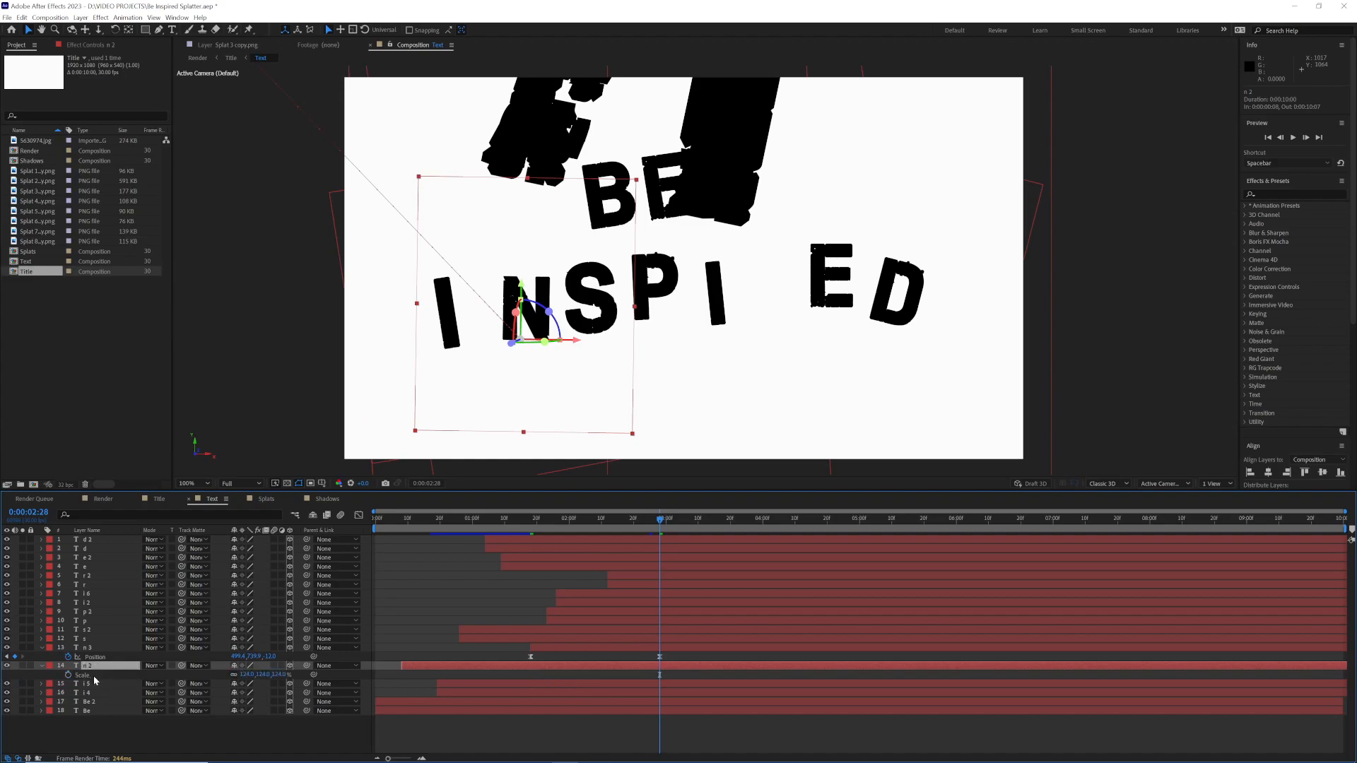
left_click(68, 675)
left_click(534, 520)
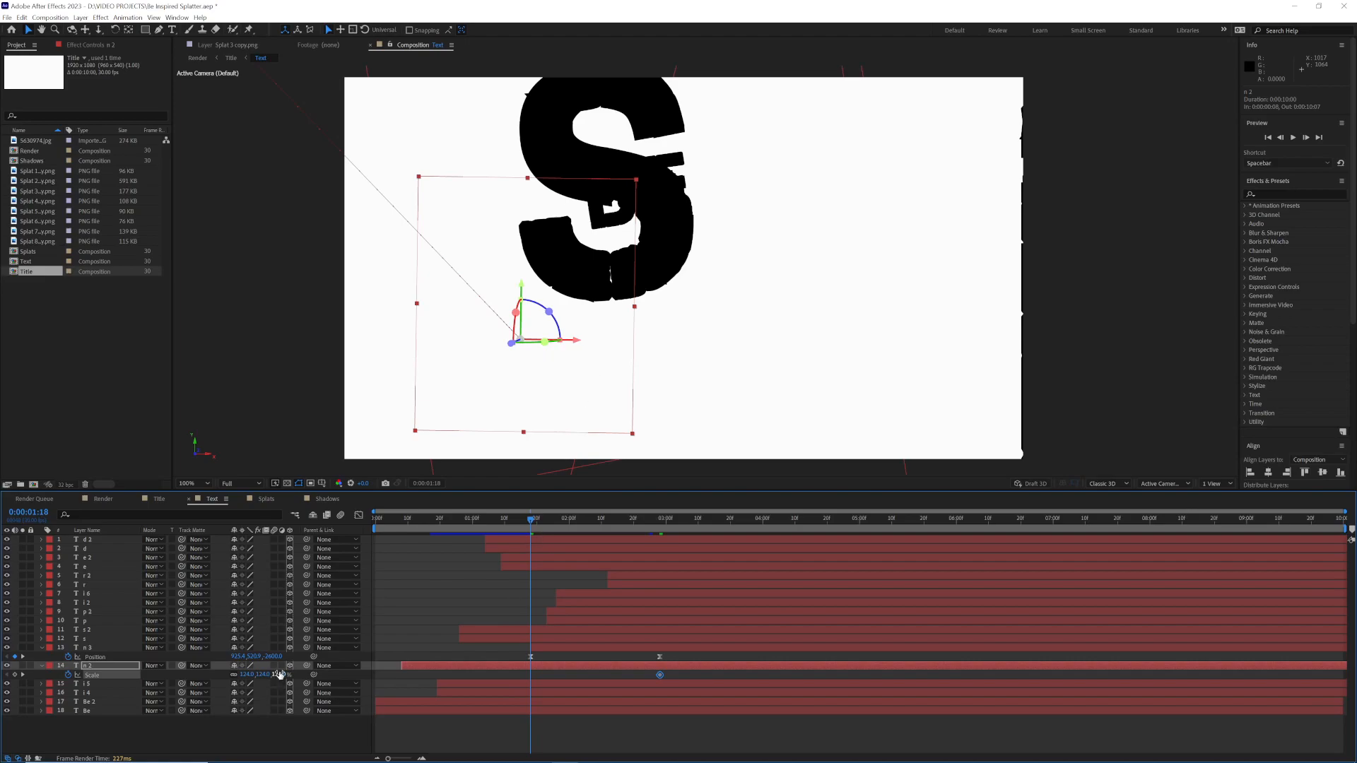
left_click(550, 520)
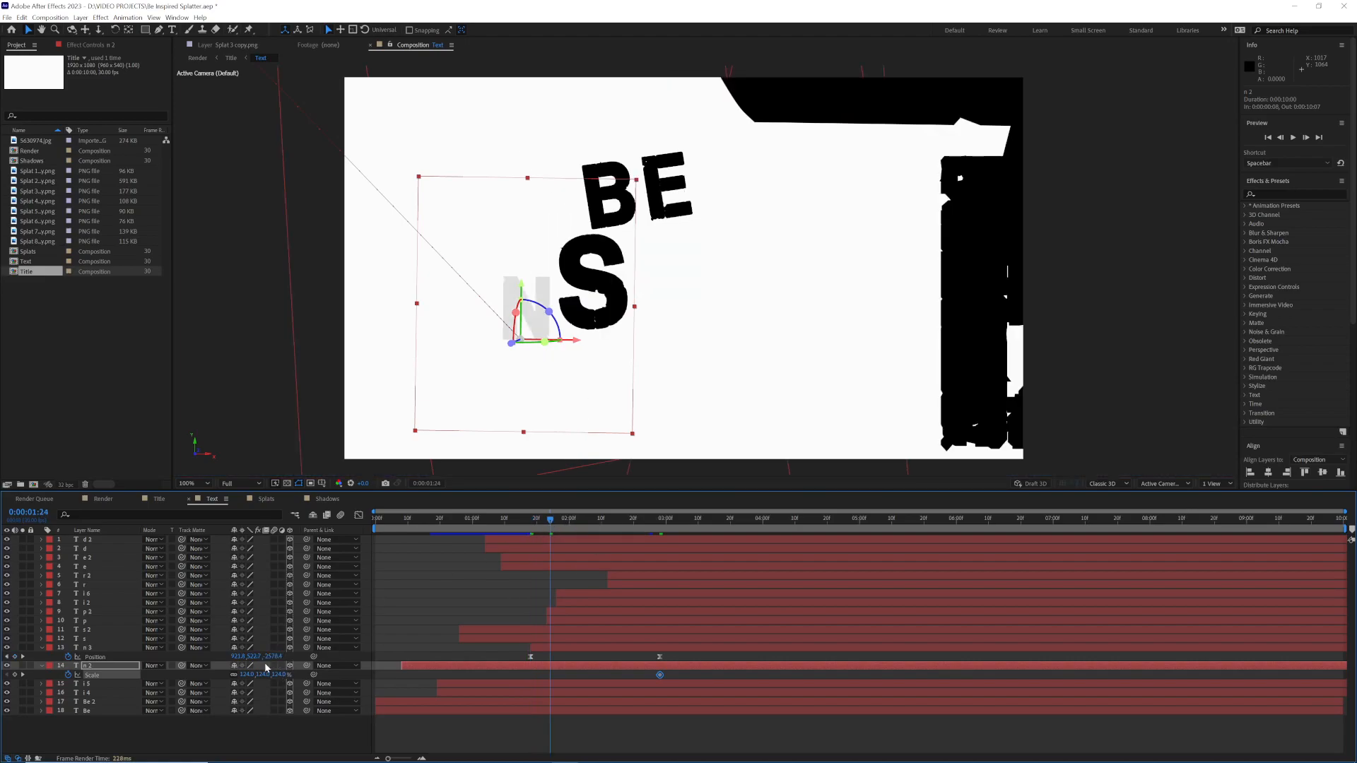
left_click(546, 521)
left_click(540, 522)
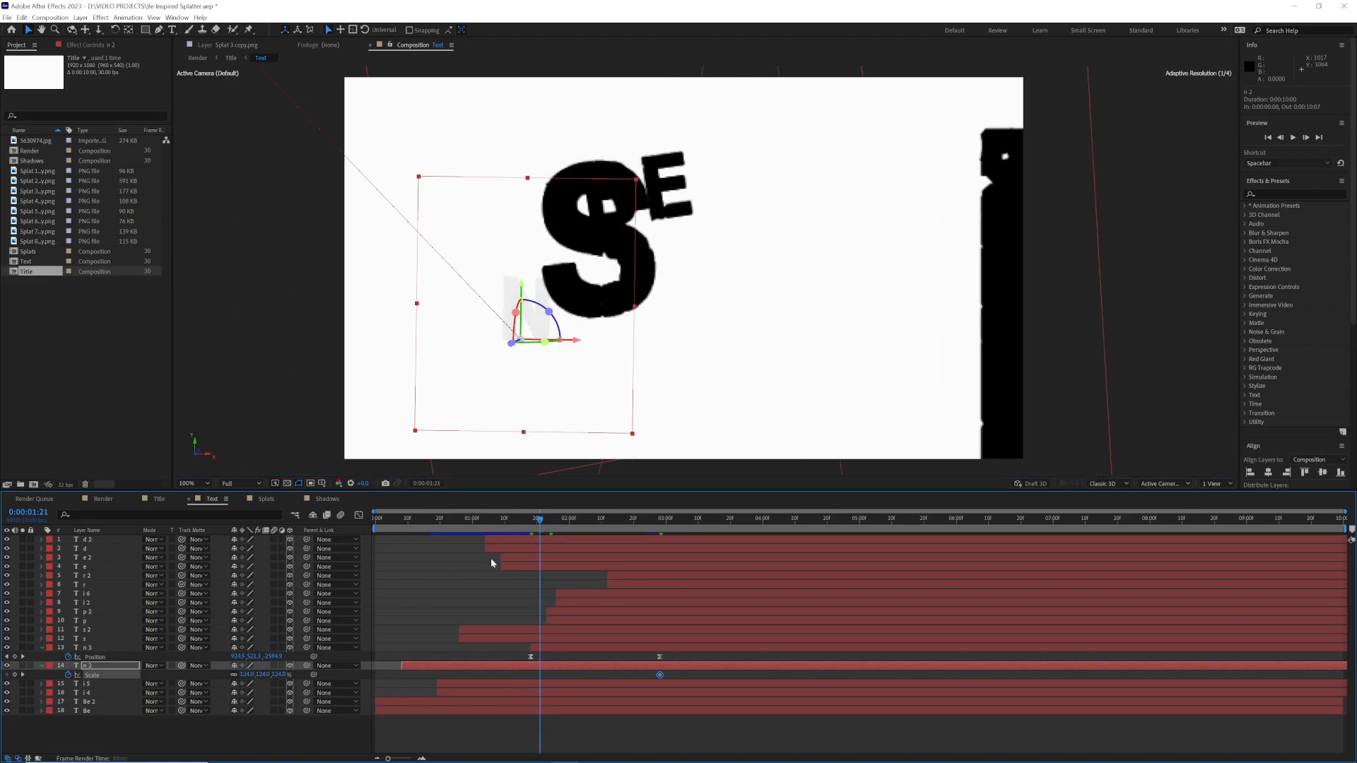
left_click_drag(277, 678, 226, 679)
left_click_drag(540, 675, 530, 676)
Step: Apply Gaussian Blur to the "n 2" layer and enable Blurriness keyframing at 0:00:02:28
left_click_drag(540, 525, 659, 530)
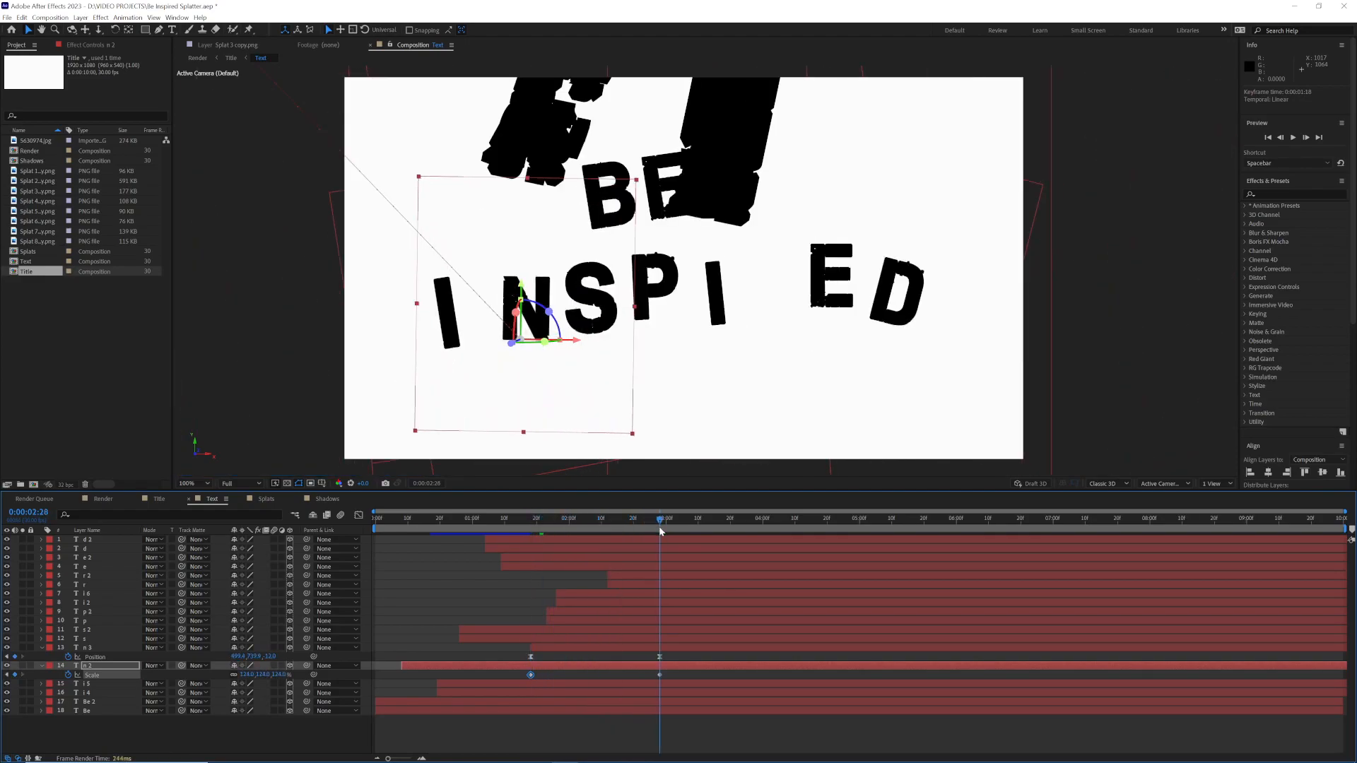
left_click(1284, 193)
type("gau")
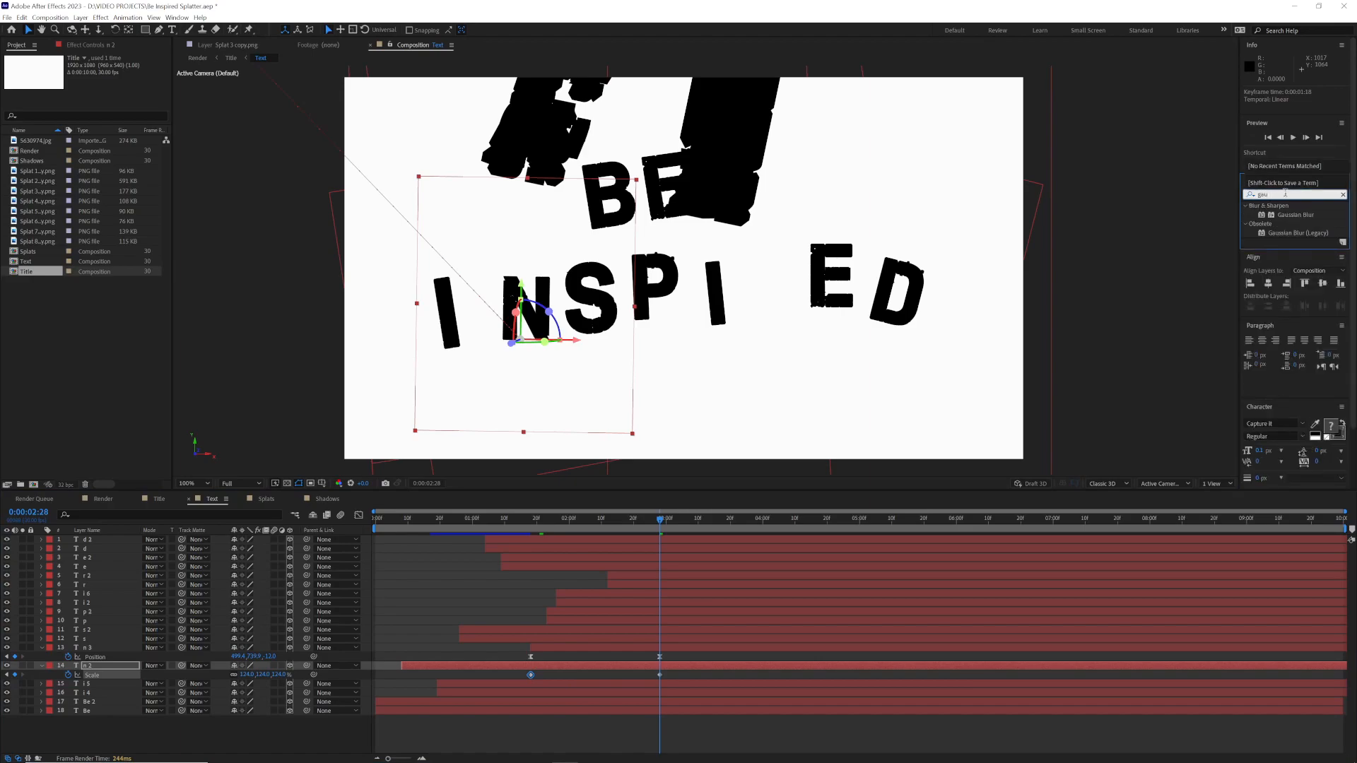
double_click(1295, 214)
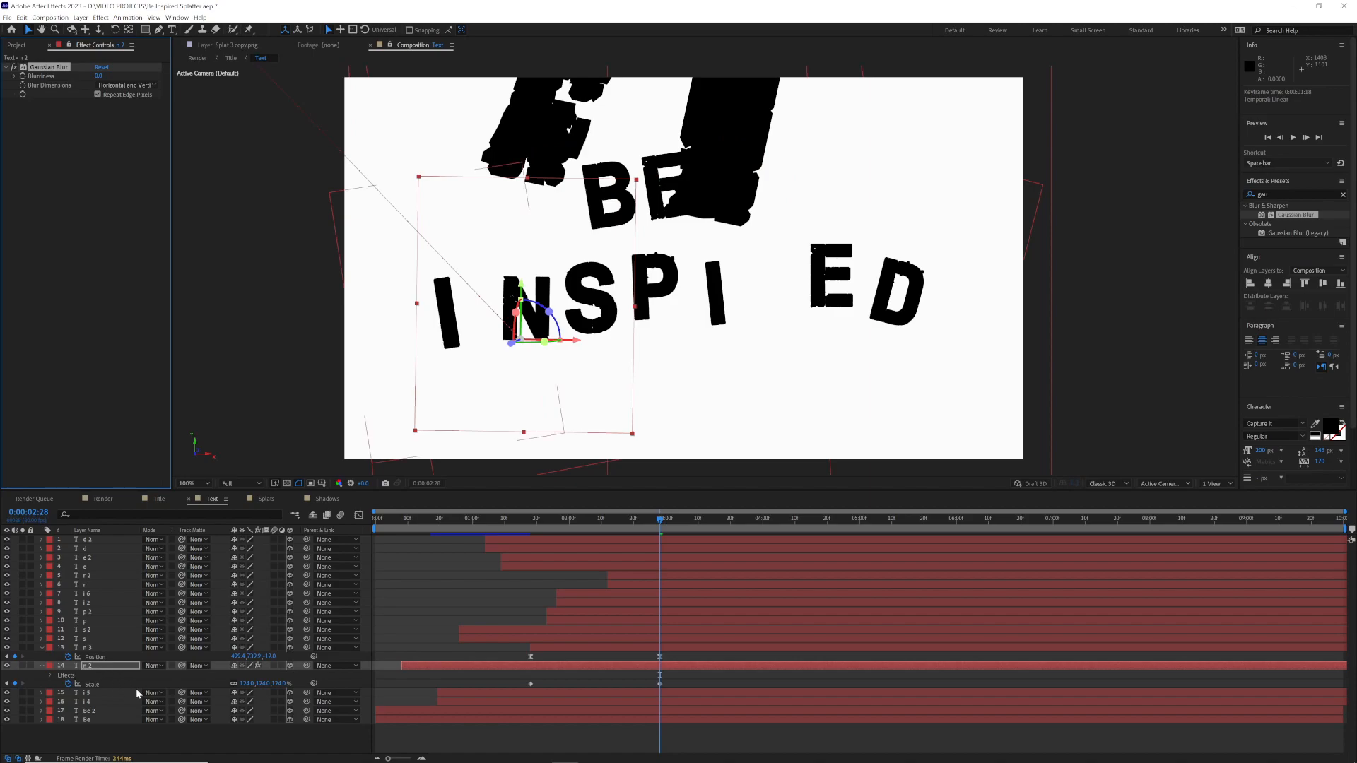
left_click(23, 76)
Step: Keyframe the "n 2" layer's Blurriness at 64 at 0:00:01:18 and scrub through the resulting fade-in
left_click(100, 76)
key("Return")
left_click_drag(539, 529, 531, 529)
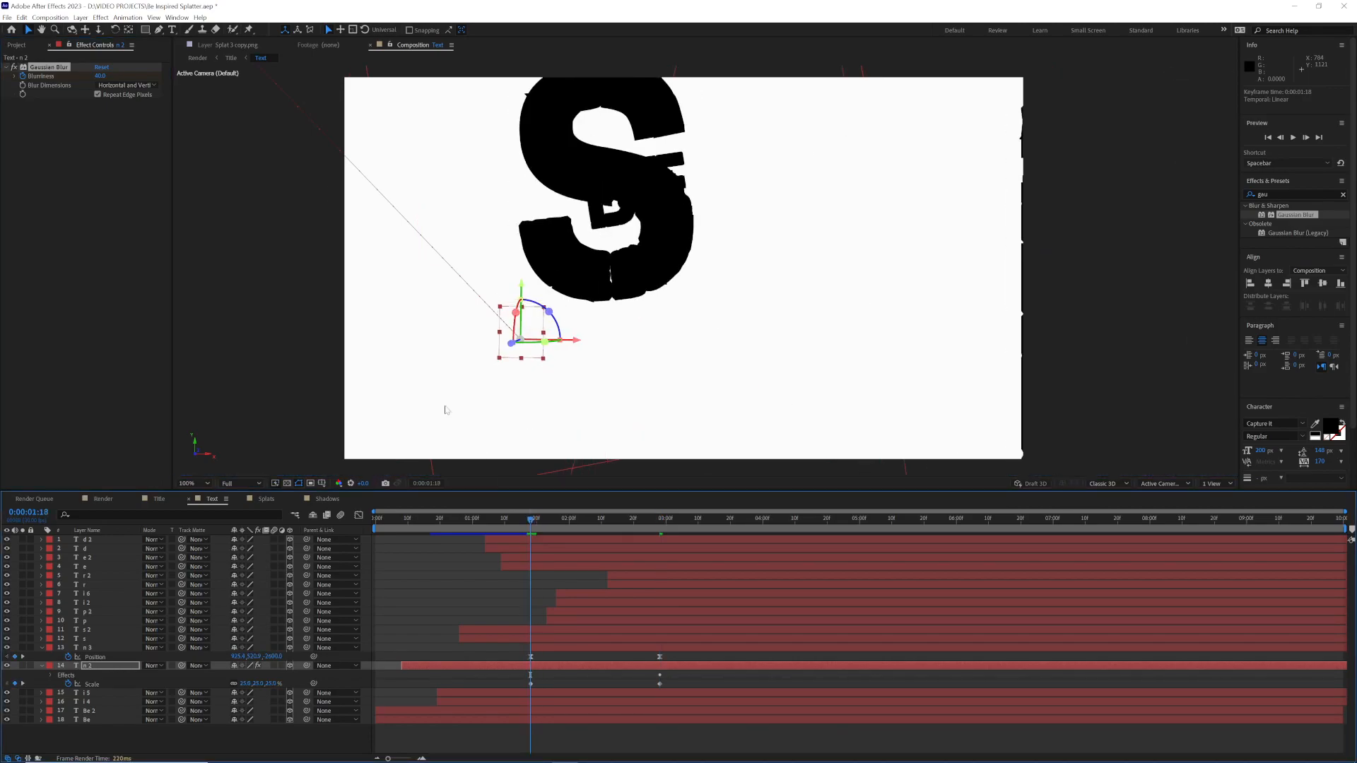
left_click(100, 76)
type("64")
key("Return")
left_click_drag(535, 522, 660, 539)
Step: Reveal Position on both "s" layers and shift the lower one earlier so its landing keyframe meets the copy's first keyframe at 0:00:00:26
left_click(94, 640)
left_click(94, 632)
key("p")
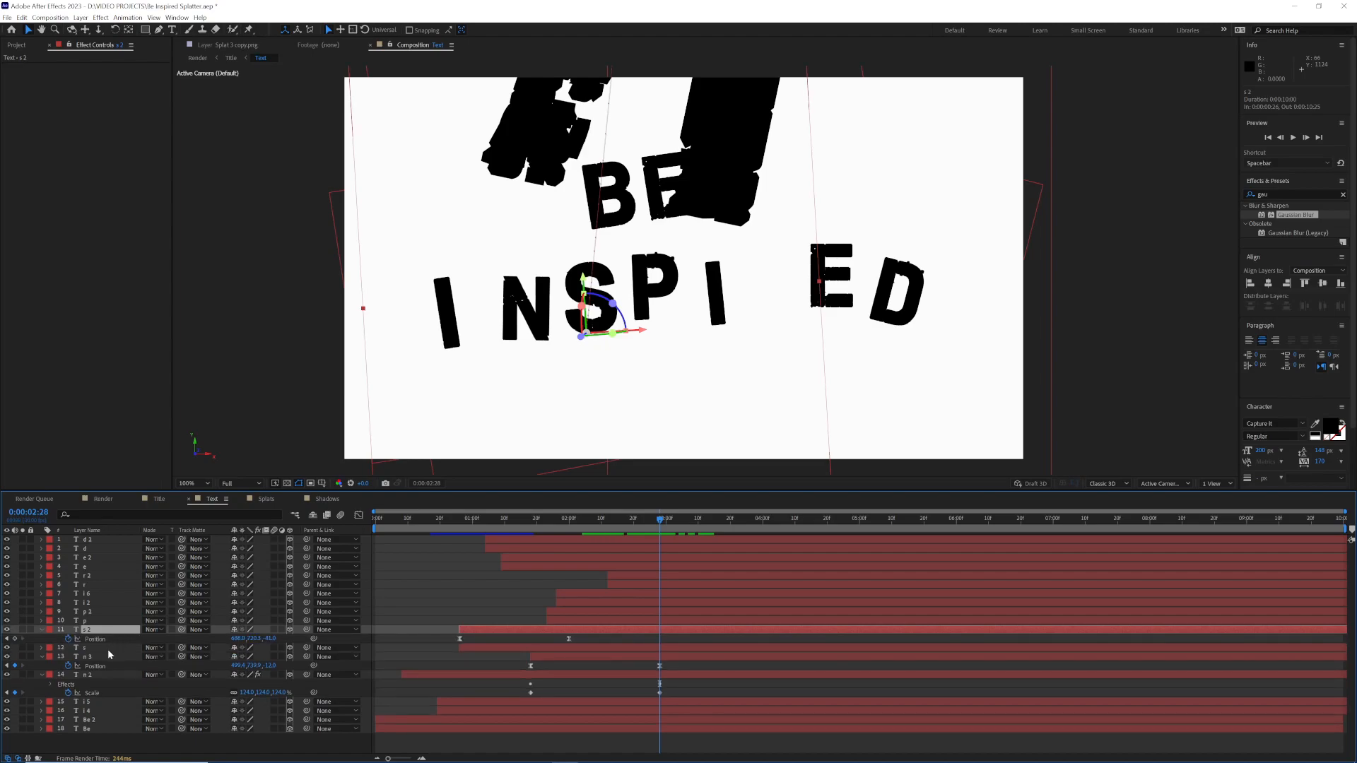
left_click(108, 649)
key("p")
left_click(583, 528)
left_click_drag(583, 529, 460, 574)
left_click(42, 683)
left_click(42, 666)
left_click_drag(598, 647, 482, 648)
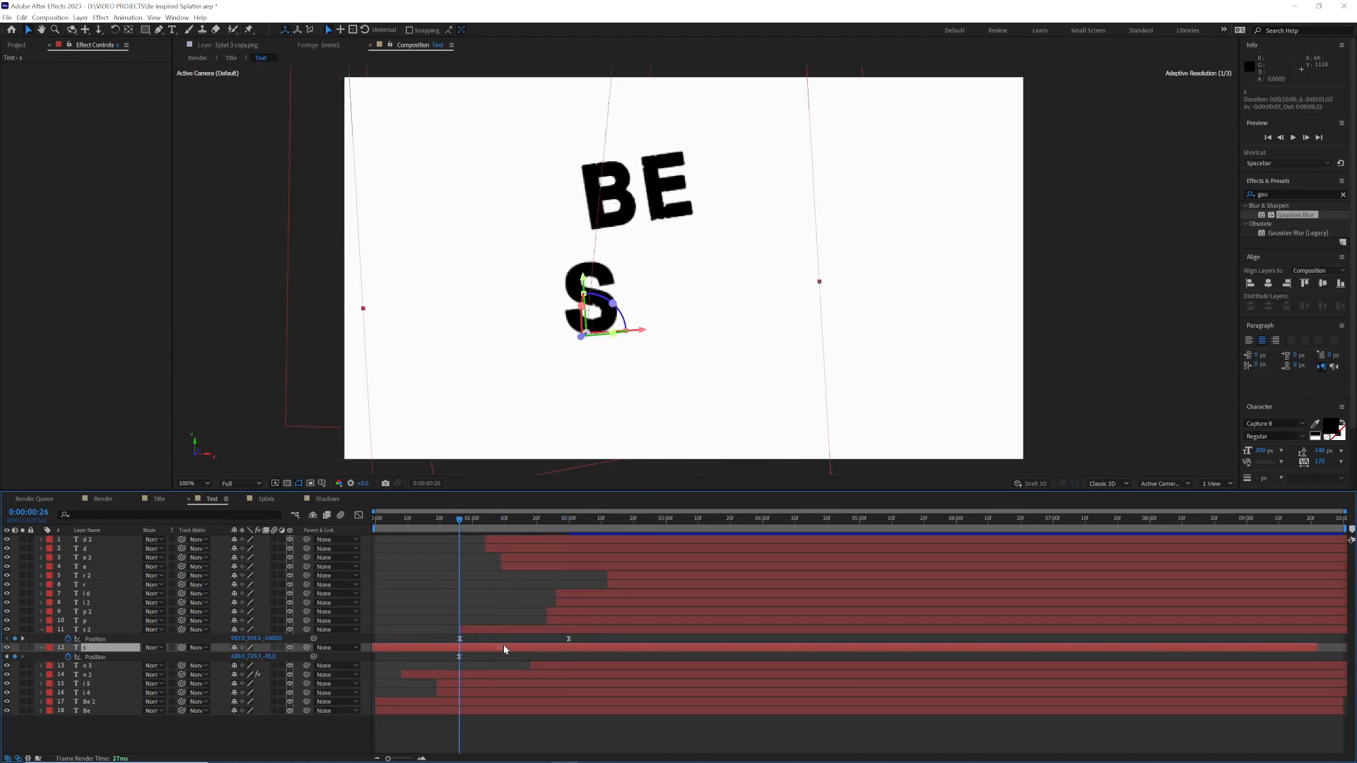
Step: Keyframe the lower "s" layer's Opacity at 0% at 0:00:02:00 and at 70% a couple of frames earlier
left_click_drag(581, 519, 569, 527)
key("t")
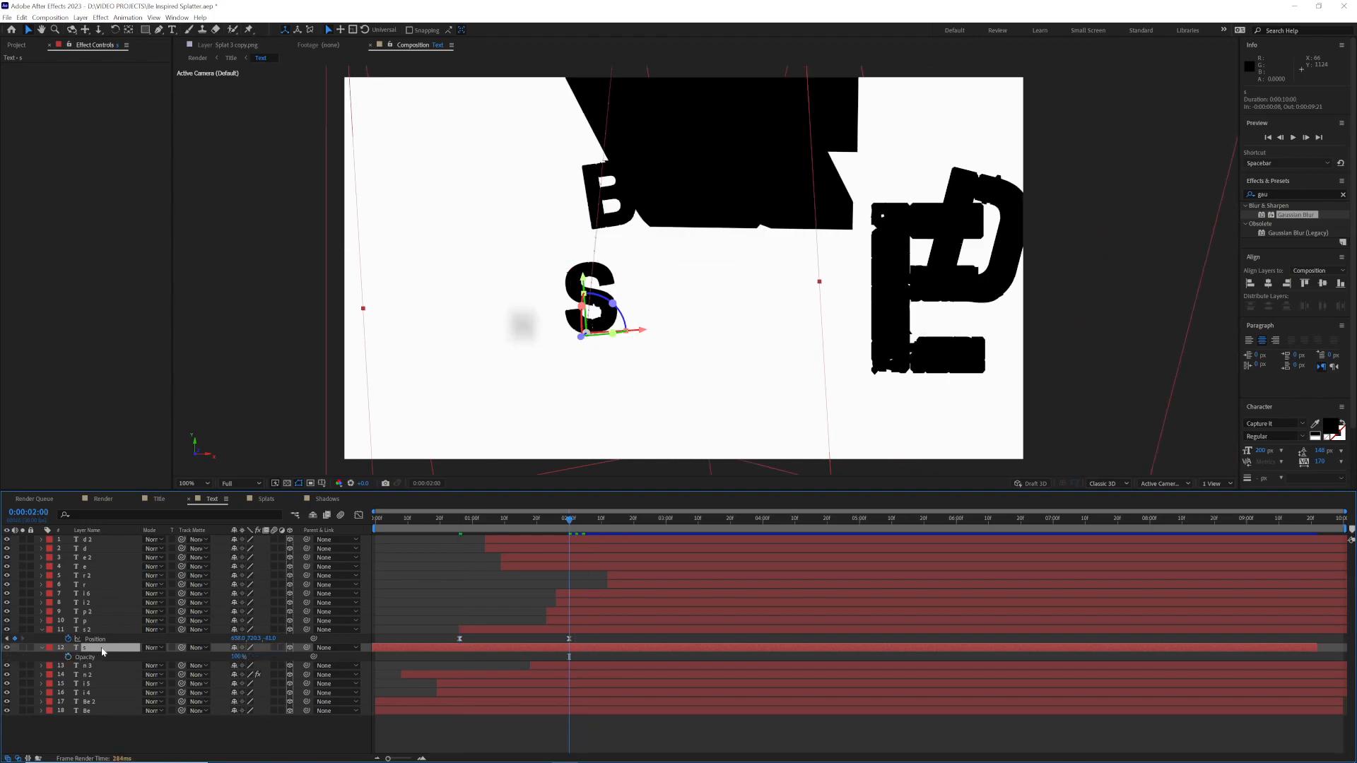
left_click(68, 657)
left_click(235, 657)
type("0")
key("Return")
left_click_drag(568, 524, 556, 527)
left_click(563, 524)
left_click(233, 657)
type("70")
key("Return")
Step: Add a 0% Opacity keyframe to the lower "s" layer at 0:00:00:26
left_click(456, 529)
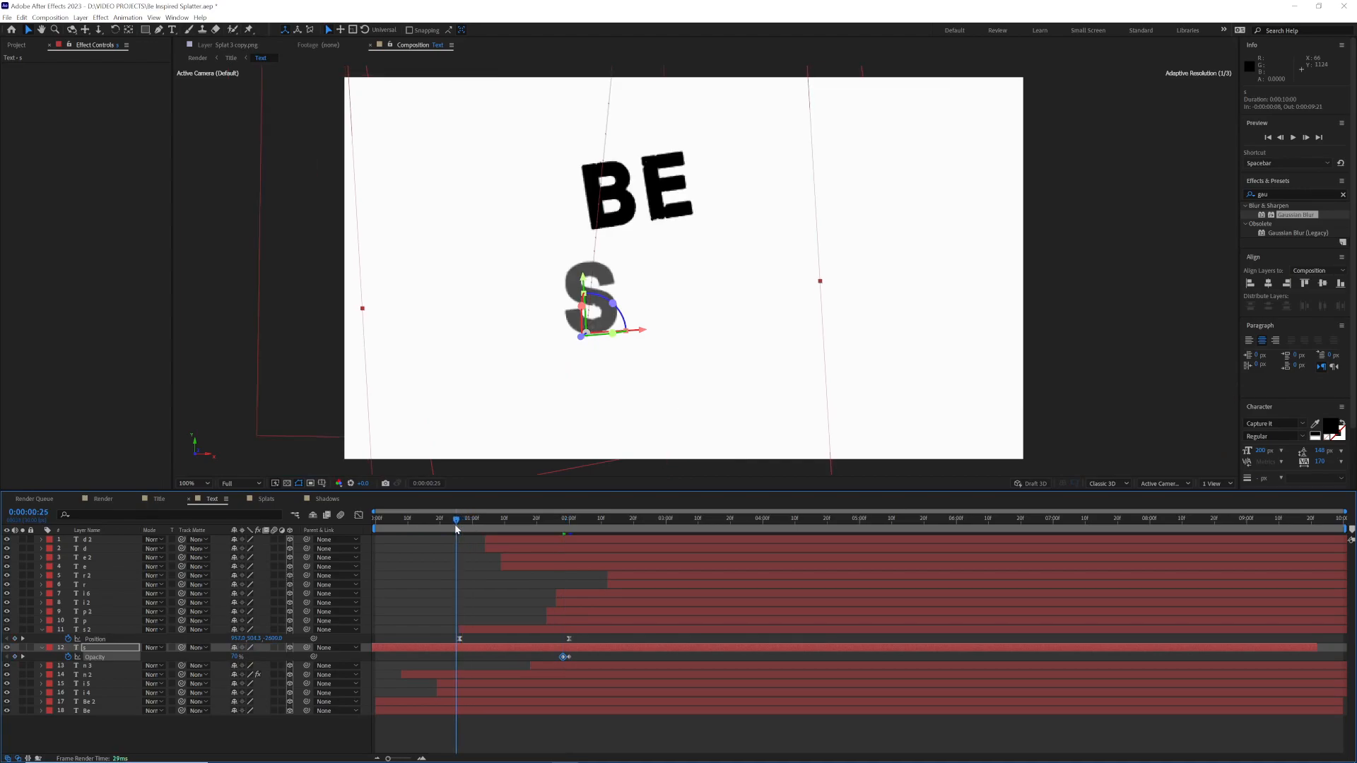
left_click(460, 524)
left_click(235, 657)
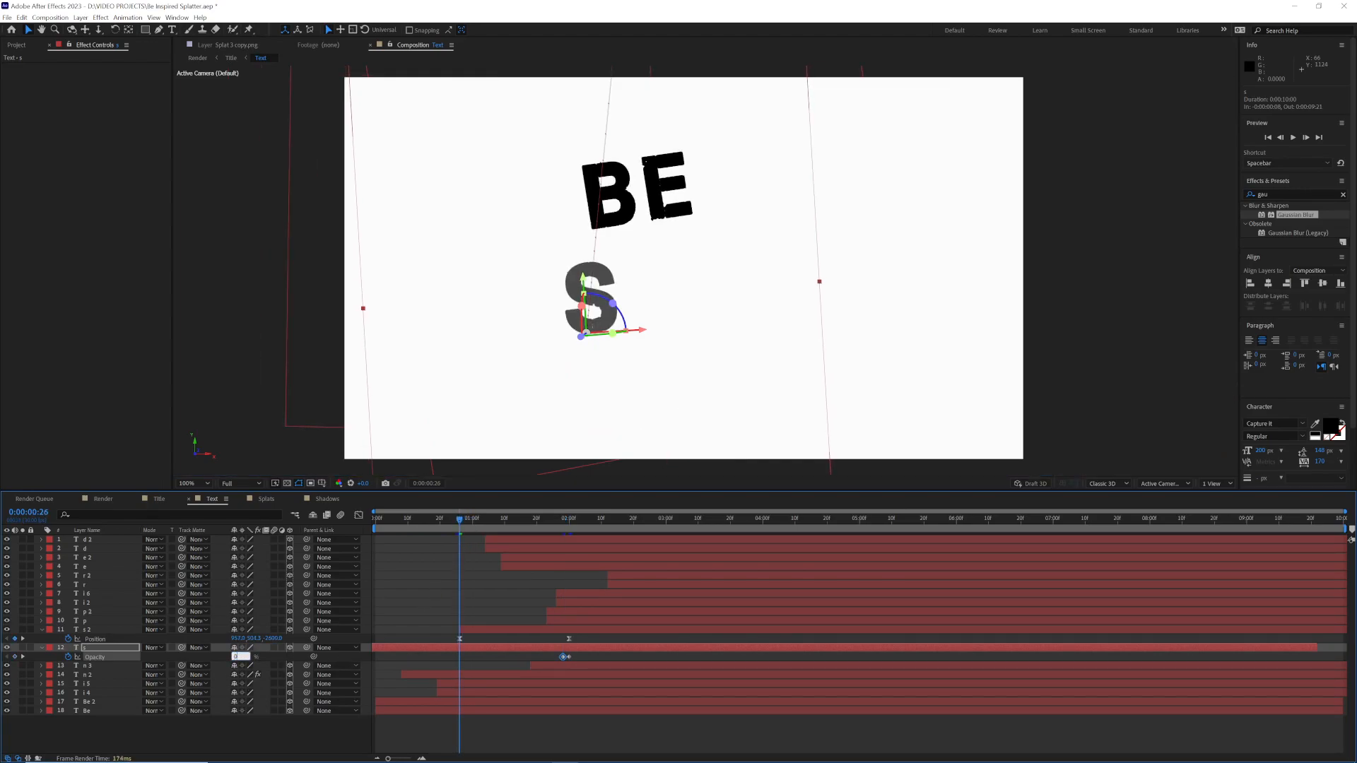
type("0")
key("Return")
Step: Keyframe the lower "s" layer's Scale at its full size at 0:00:02:00 and strongly reduced at 0:00:00:26
left_click(569, 523)
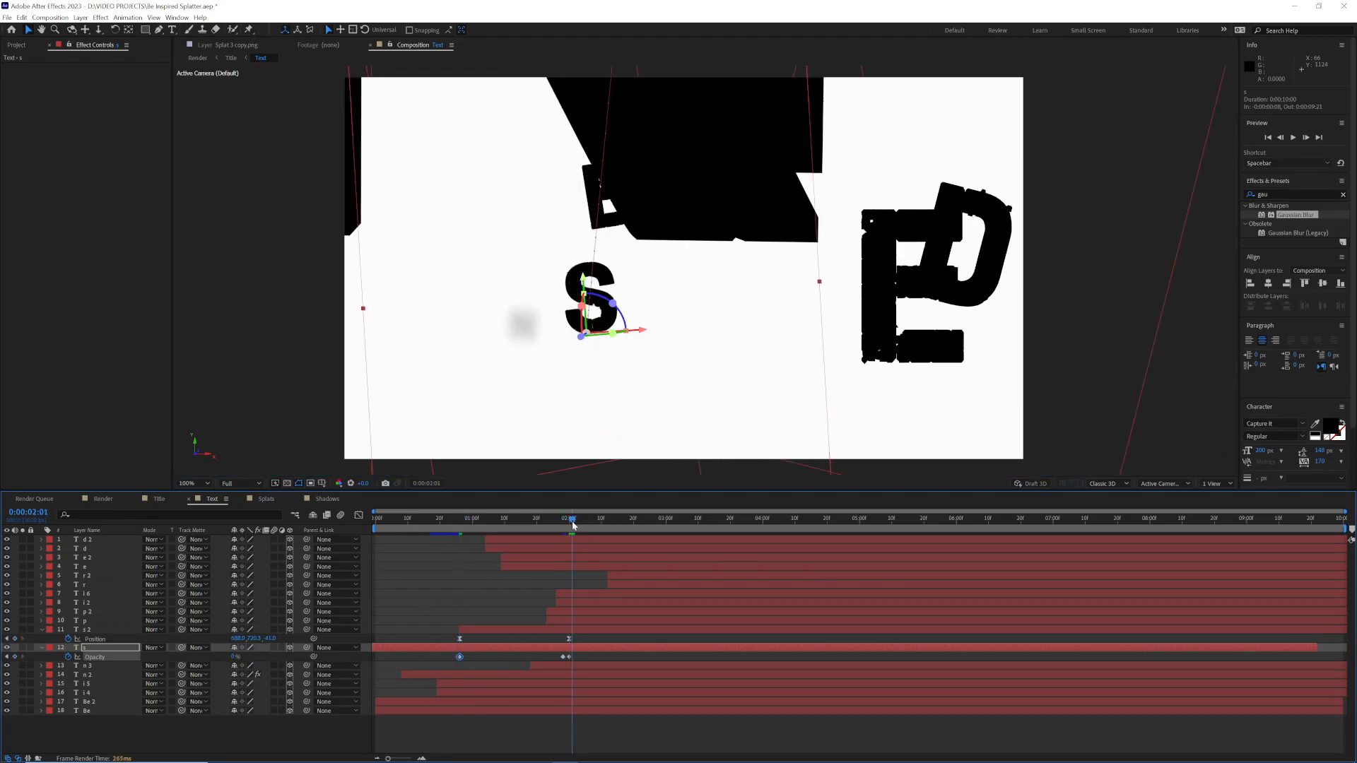
key("s")
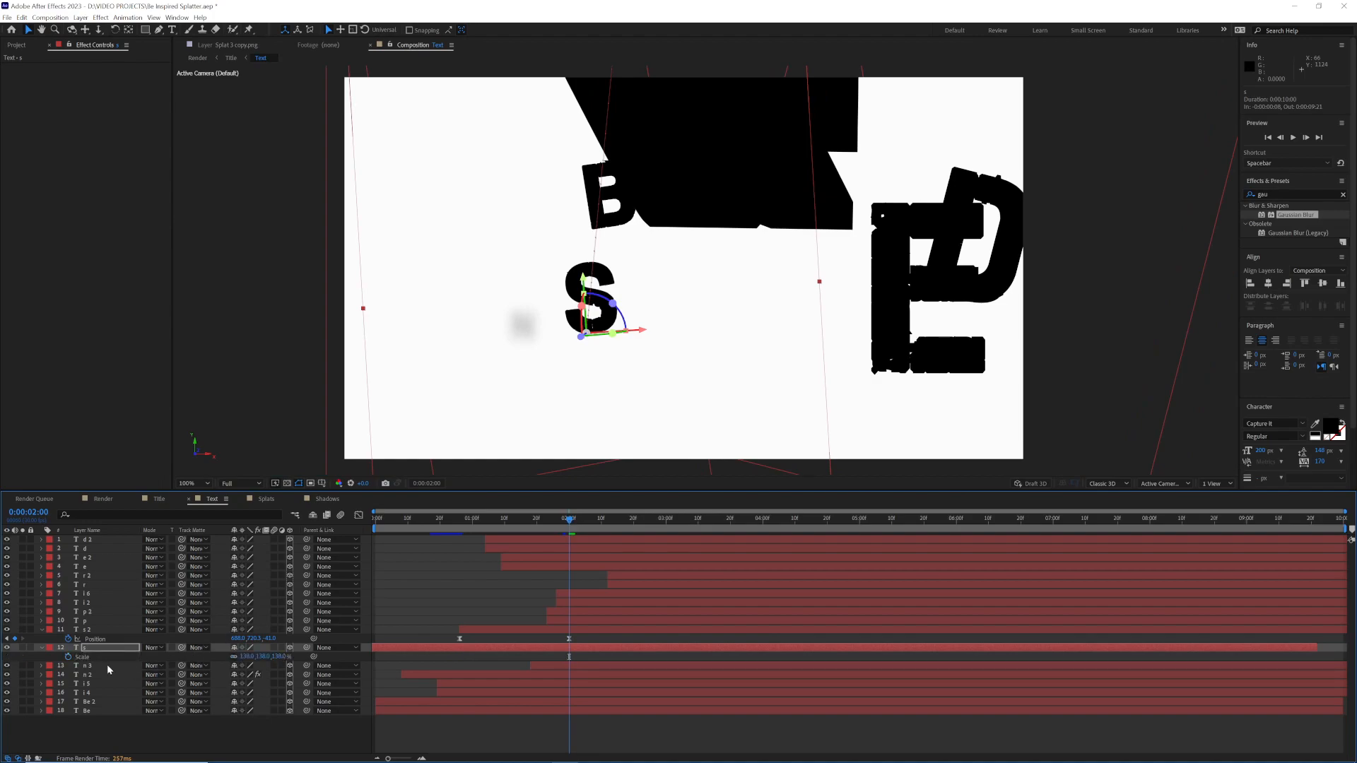
left_click(466, 526)
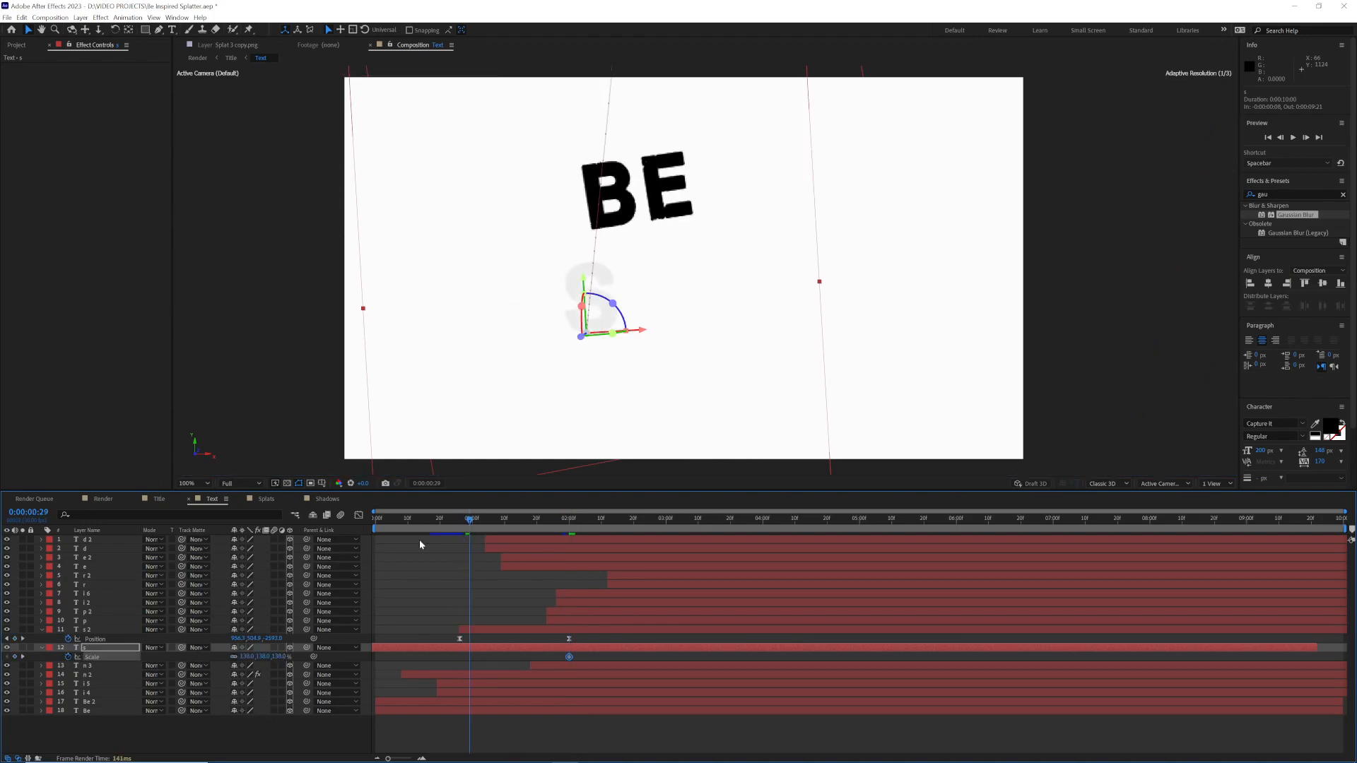
left_click_drag(279, 657, 214, 659)
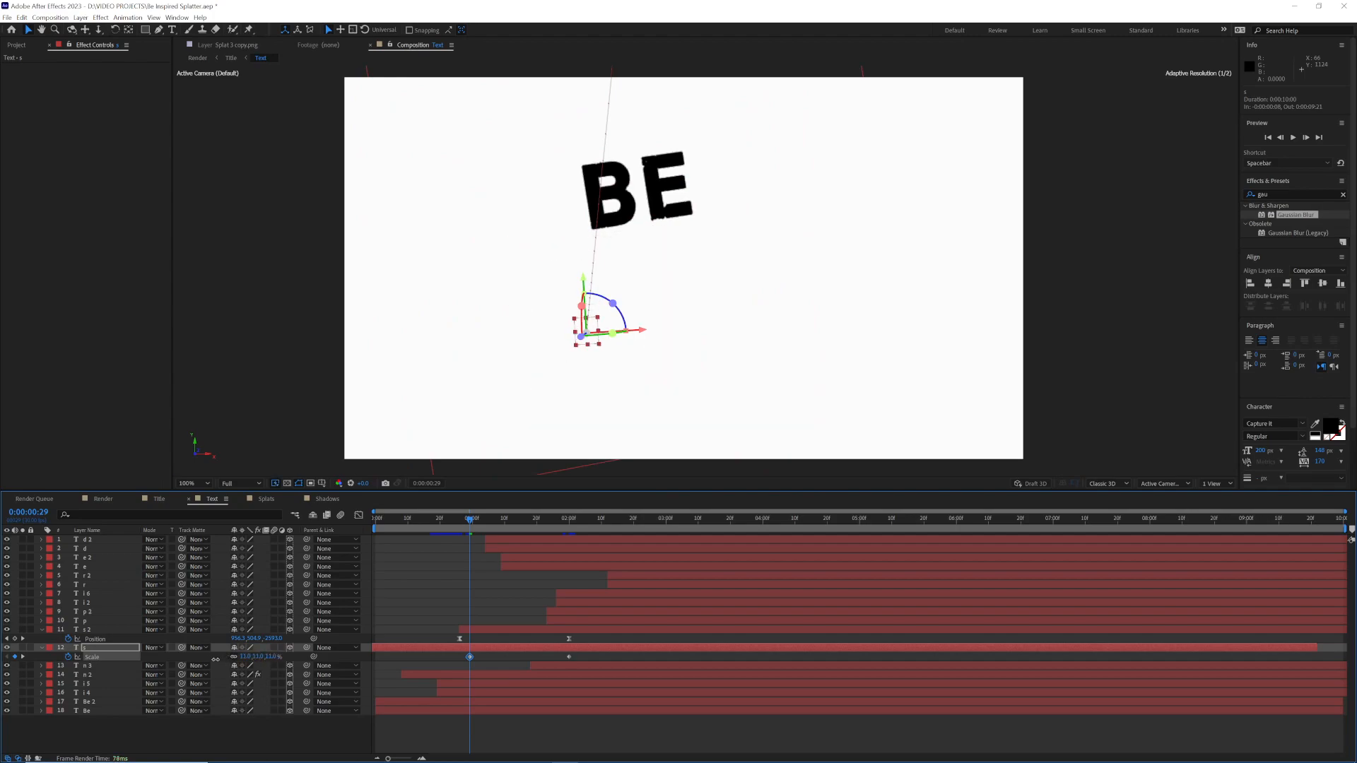
left_click_drag(469, 657, 459, 656)
left_click(460, 526)
left_click(121, 648)
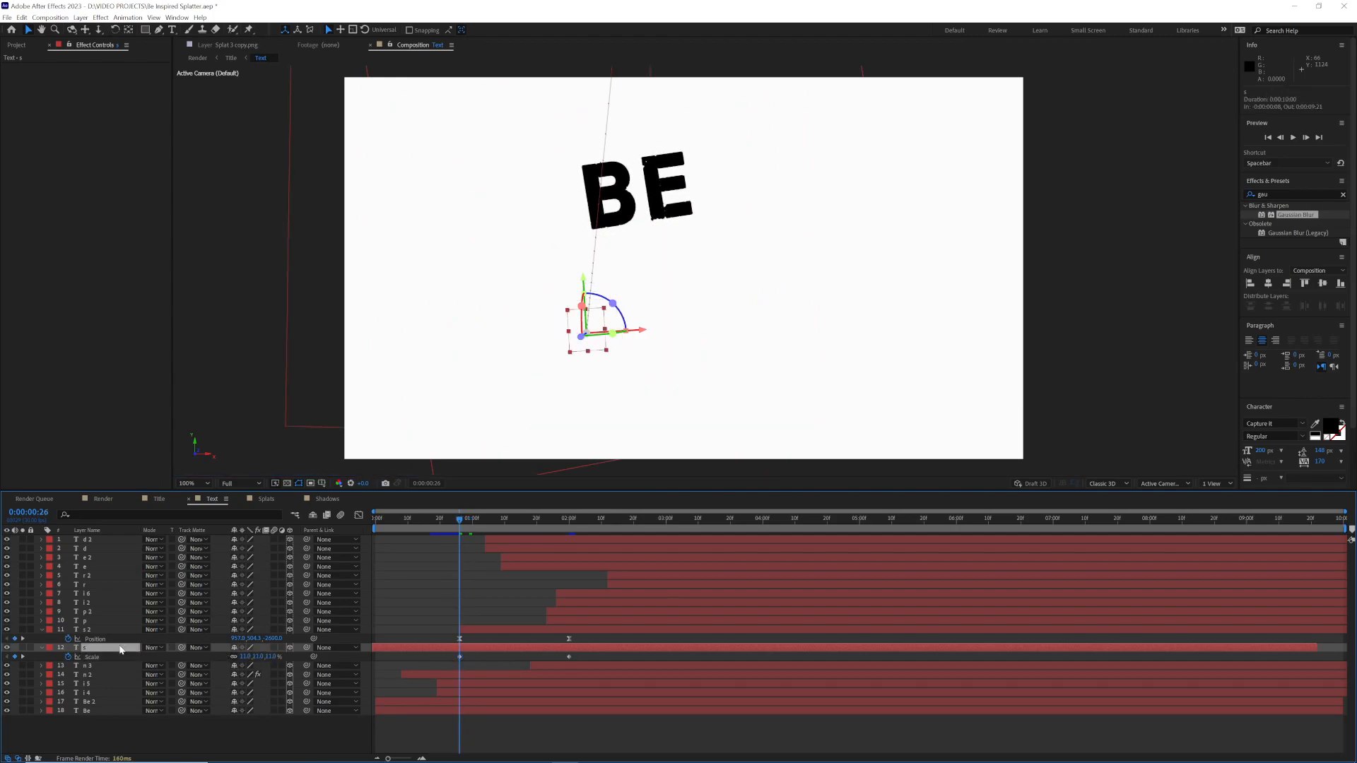
Step: Apply a keyframed Gaussian Blur to the lower "s" layer, reveal its animated properties, and move the last Blurriness keyframe to 0:00:02:00
key("ctrl+alt+shift+e")
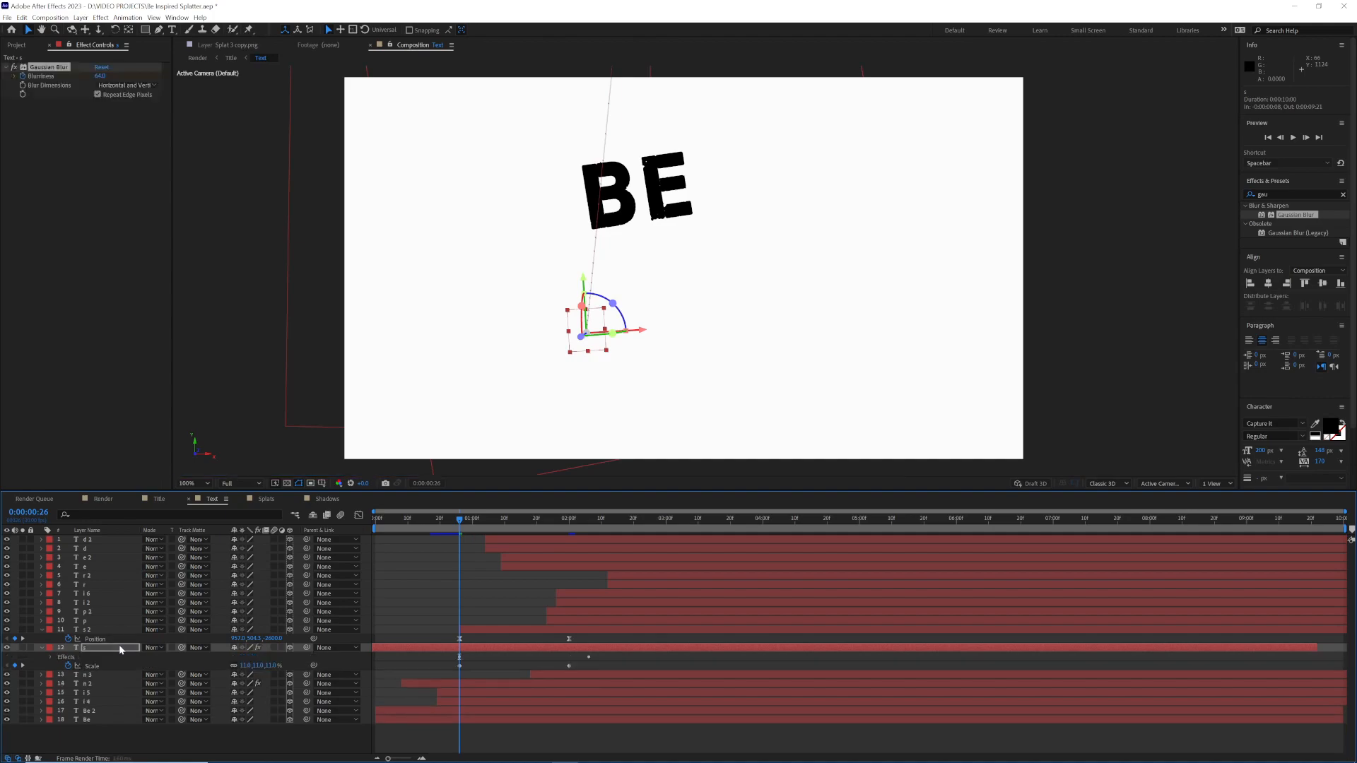
left_click(72, 659)
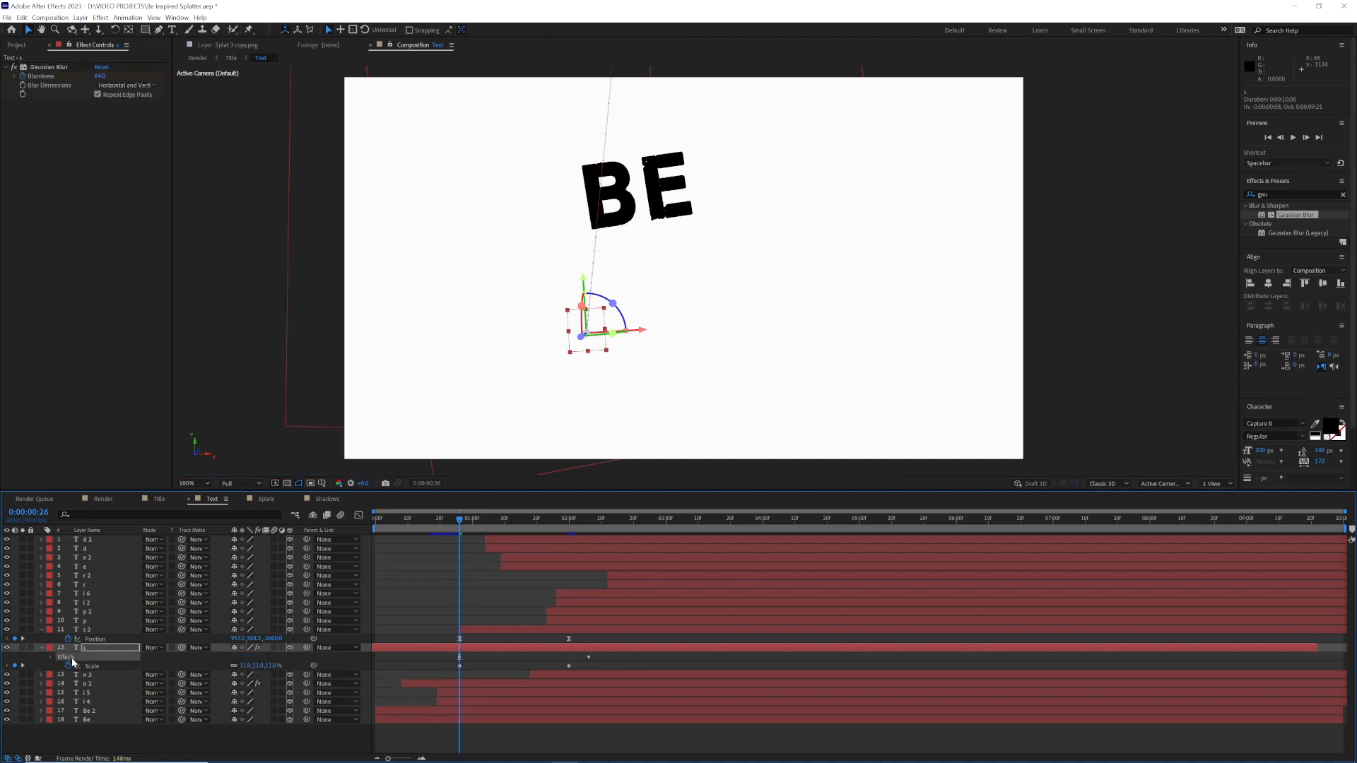
key("u")
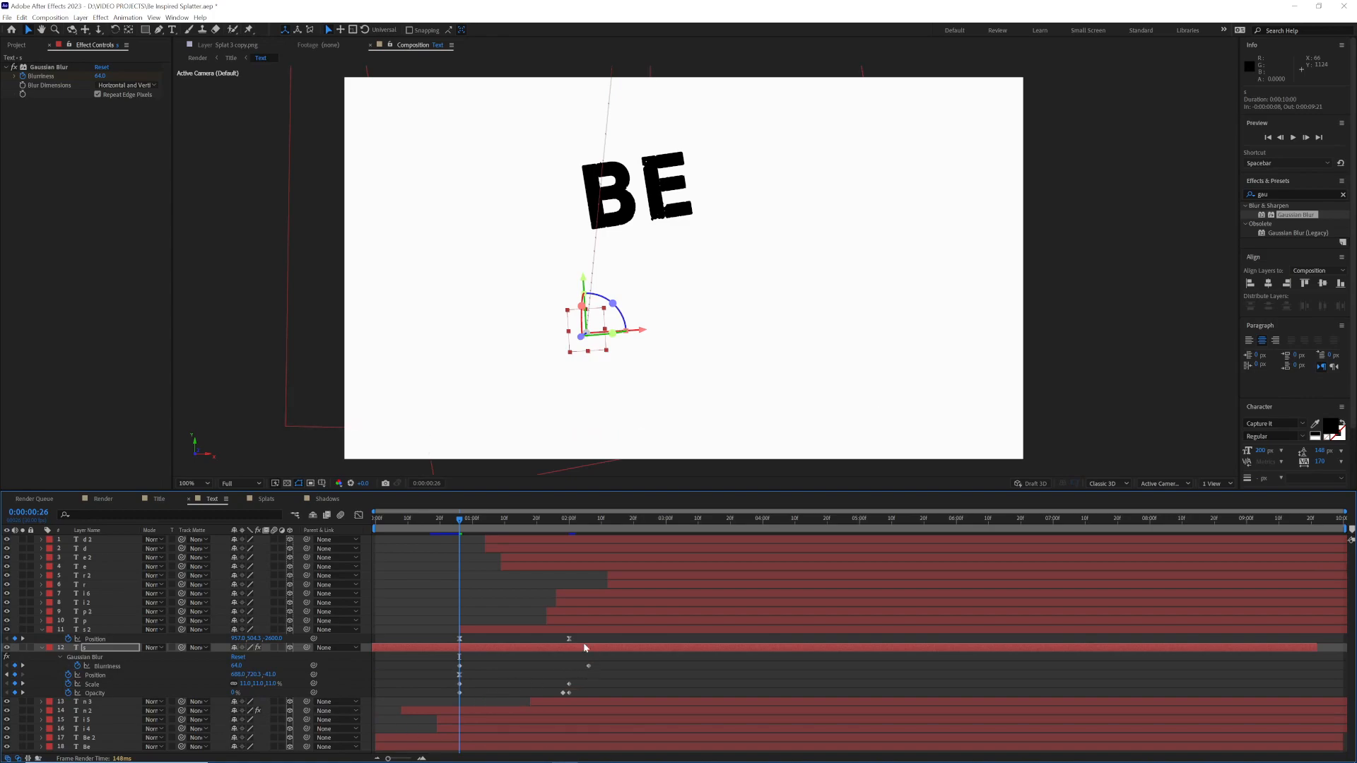
left_click_drag(575, 527, 570, 523)
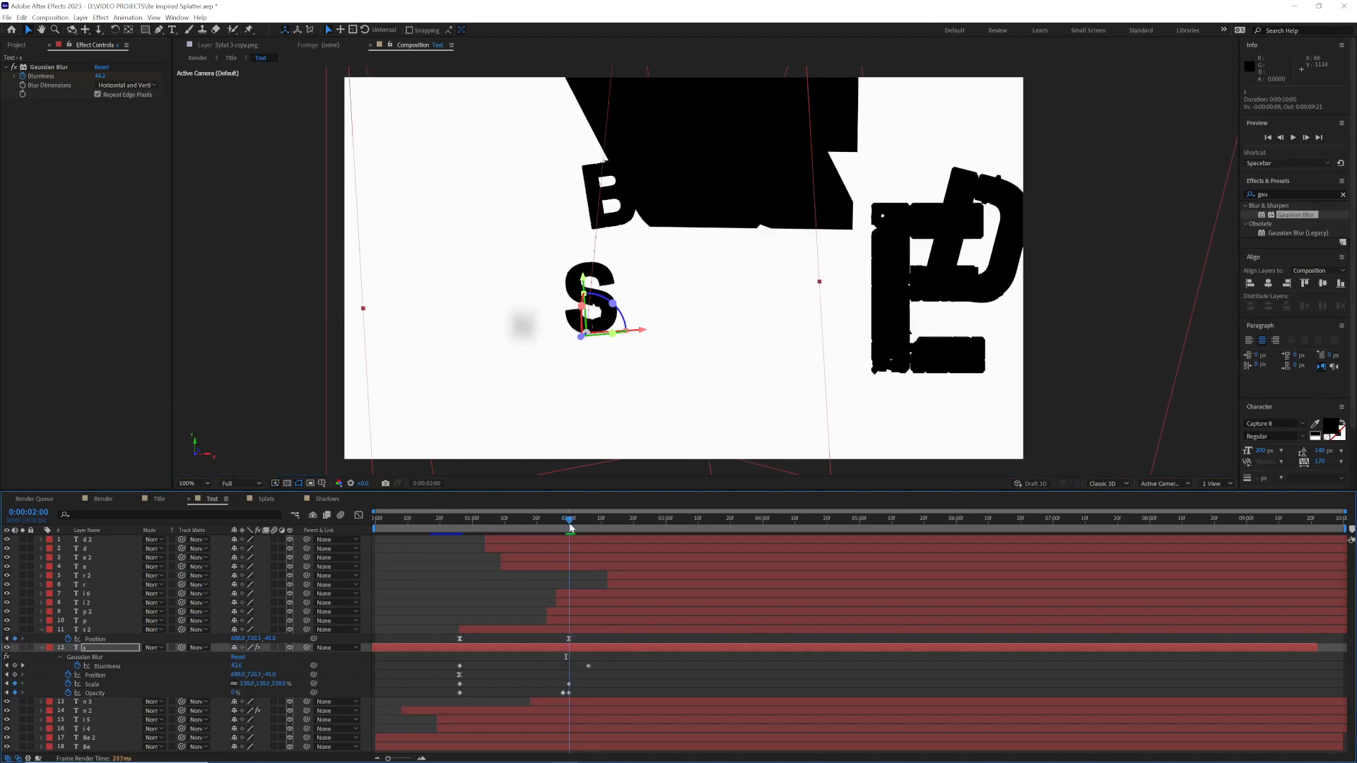
left_click_drag(588, 666, 569, 666)
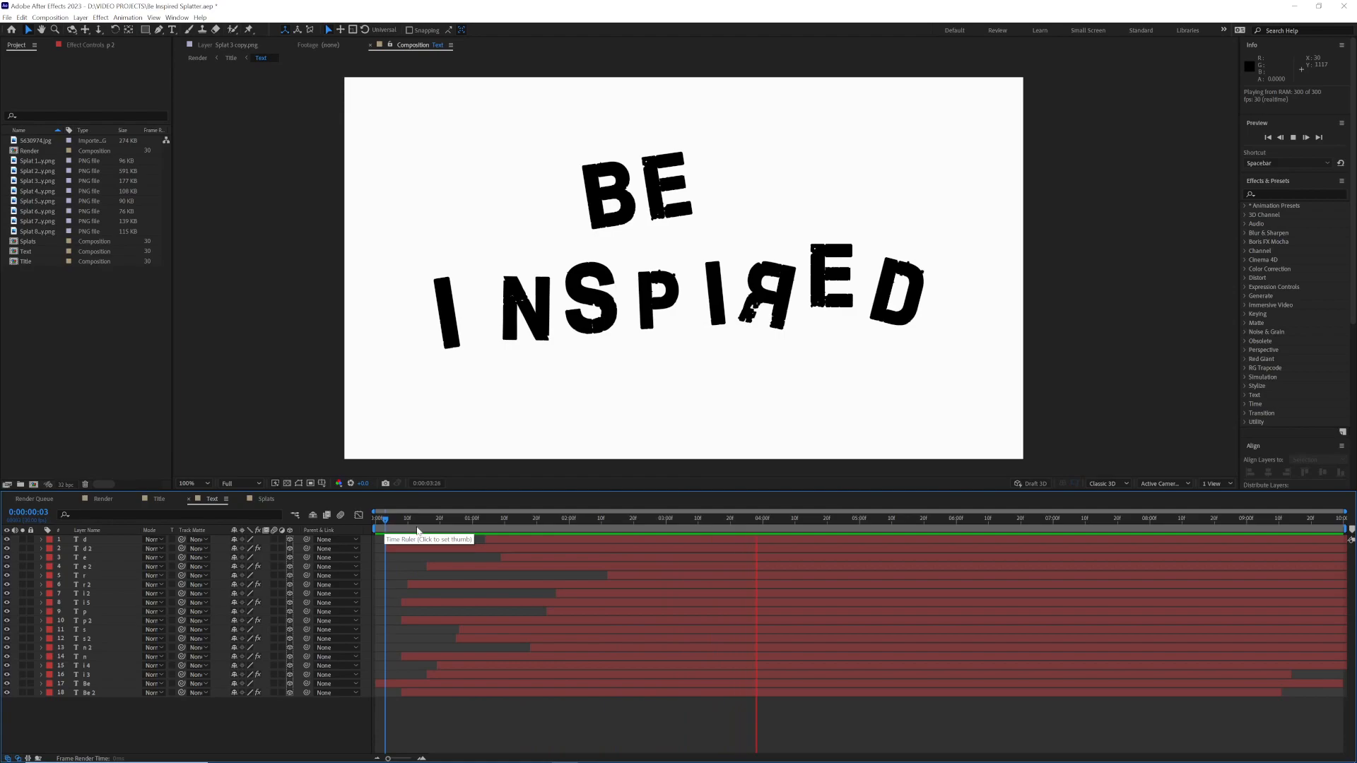
Step: Rename the blurred duplicates of "Be" and the first "I" as Be Shadow and I shadow
left_click(106, 692)
key("Return")
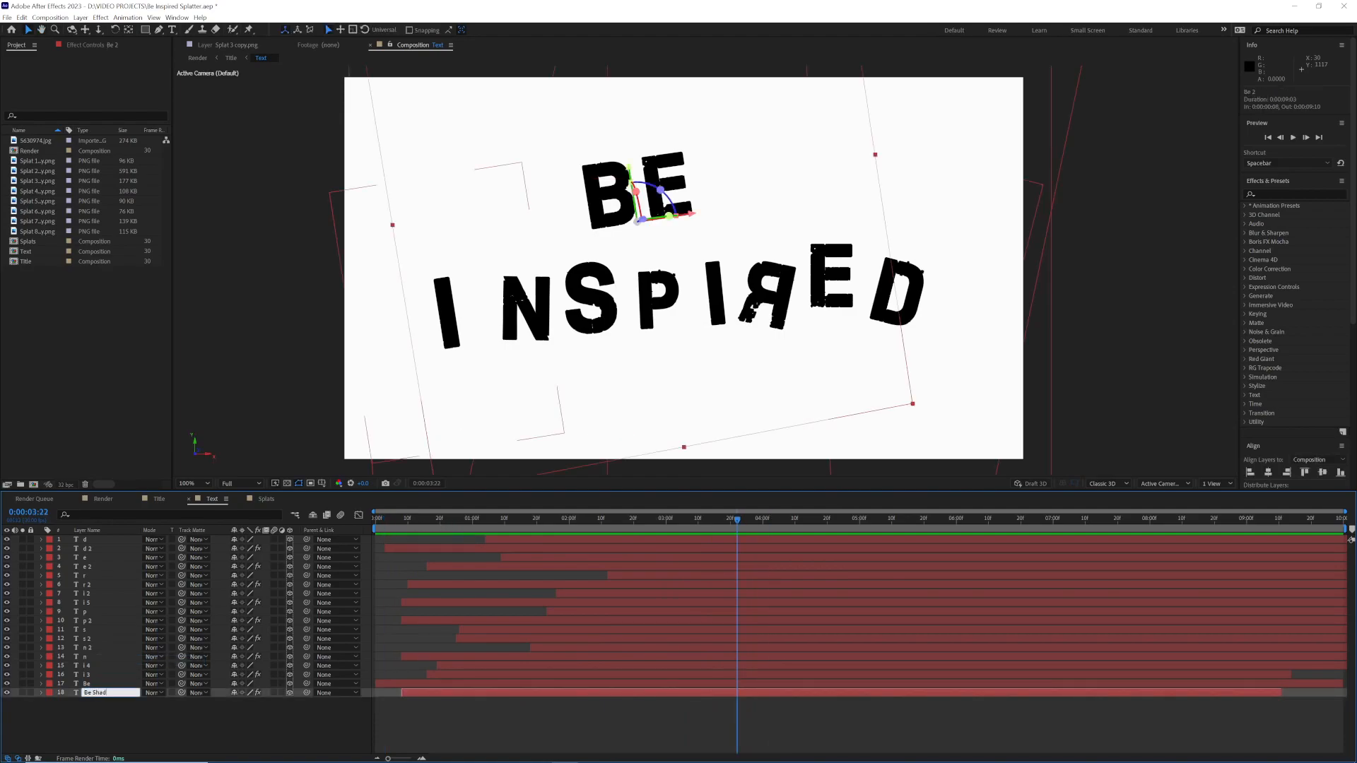
key("Return")
left_click(94, 675)
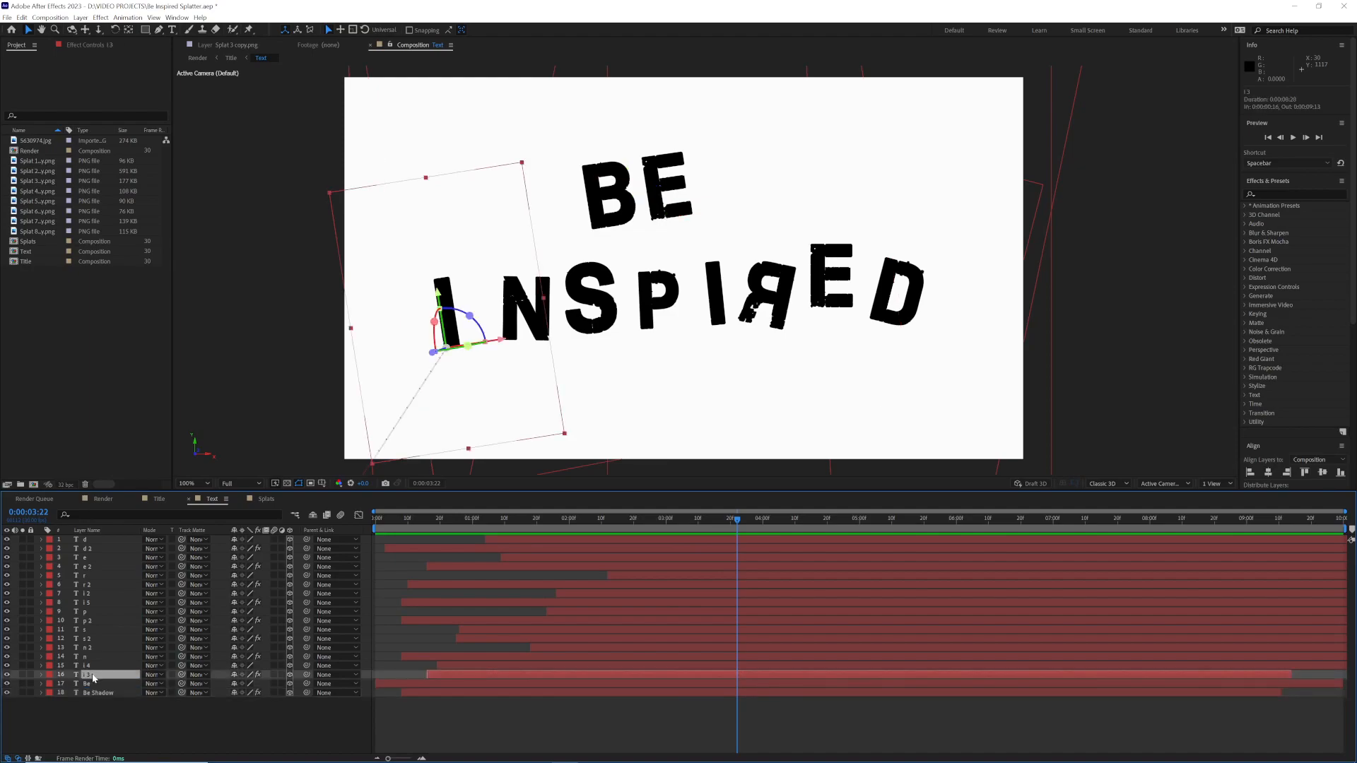
right_click(93, 676)
left_click(120, 653)
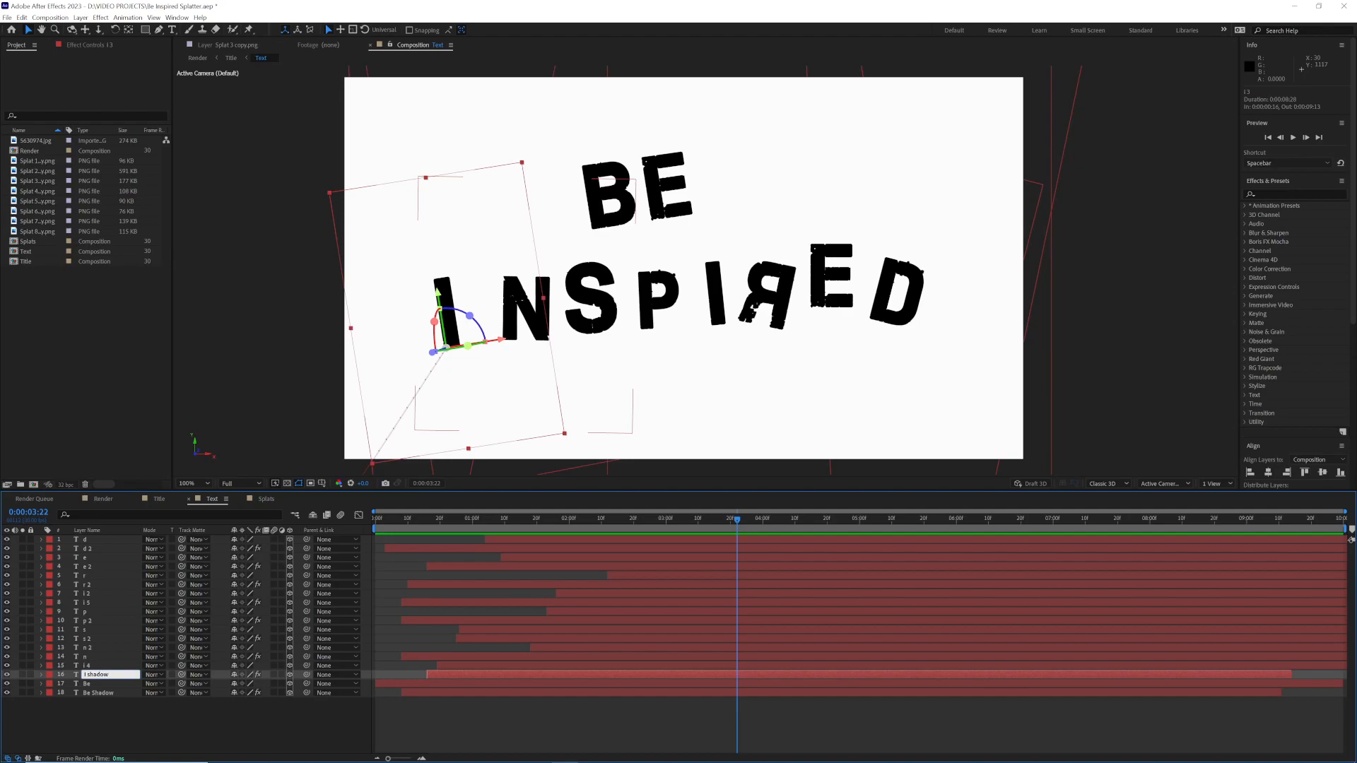
key("Return")
Step: Rename the blurred duplicate of the "n" layer as N Shadow
left_click(120, 657)
right_click(120, 656)
left_click(128, 632)
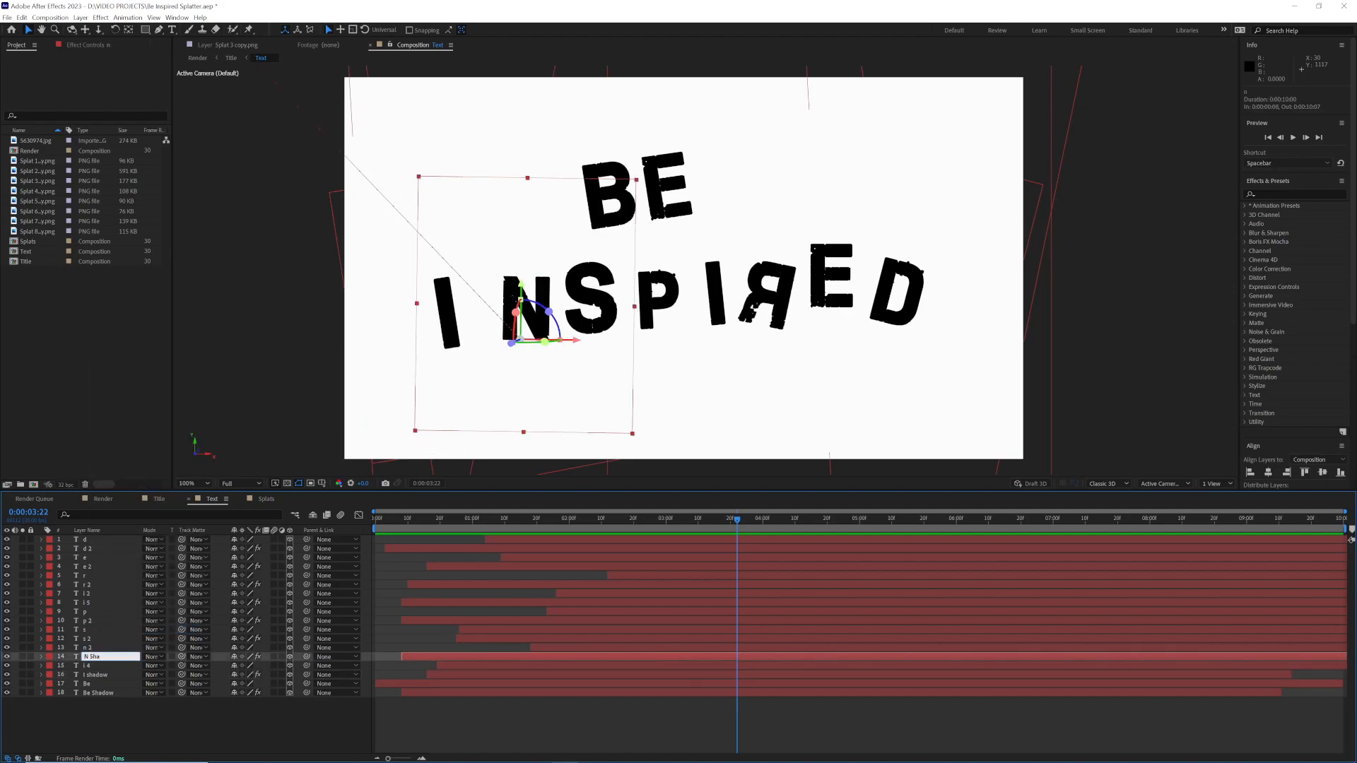
type("N Shad")
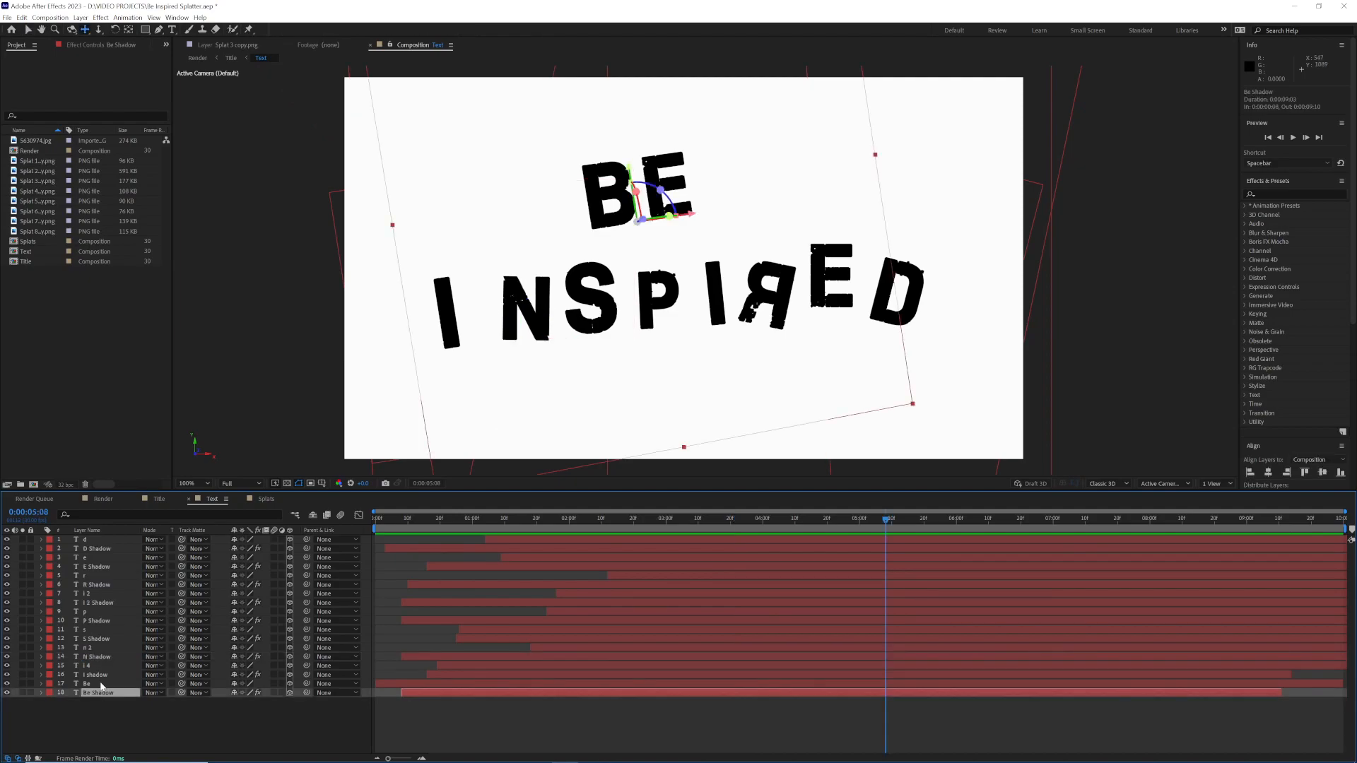
Step: Pre-compose all nine shadow text layers into a composition named Shadows, then return to the Text composition and select the Shadows layer
left_click(99, 675, "ctrl")
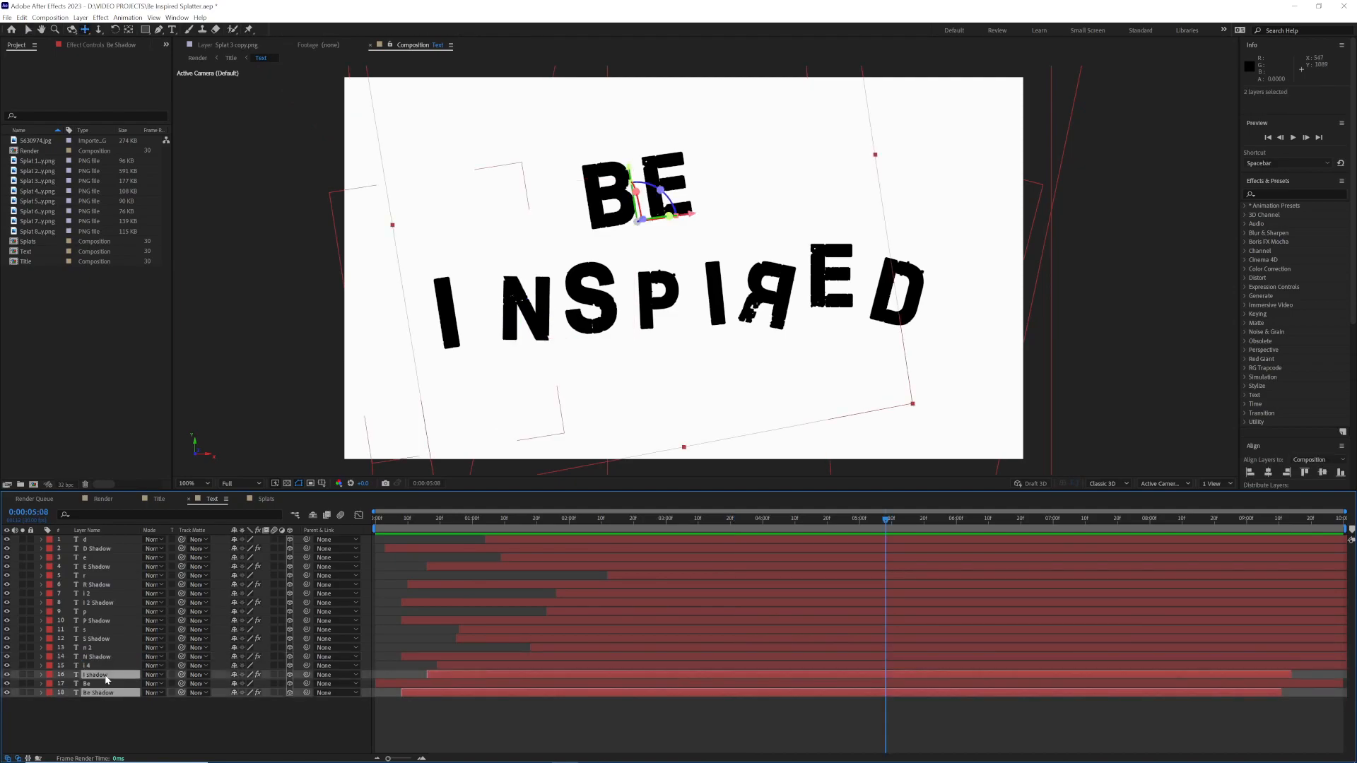
left_click(99, 657, "ctrl")
left_click(106, 638, "ctrl")
left_click(106, 620, "ctrl")
left_click(109, 603, "ctrl")
left_click(113, 584, "ctrl")
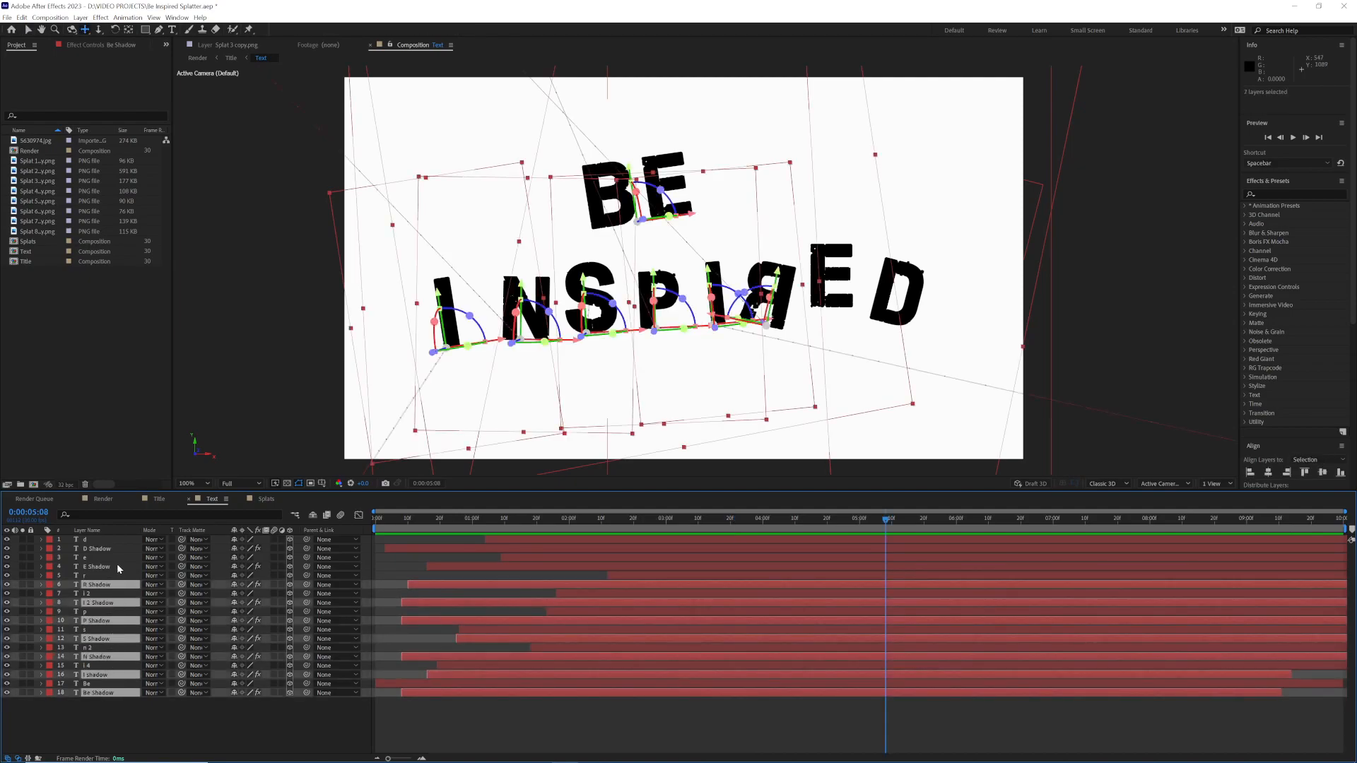
left_click(117, 567, "ctrl")
left_click(118, 549, "ctrl")
right_click(117, 550)
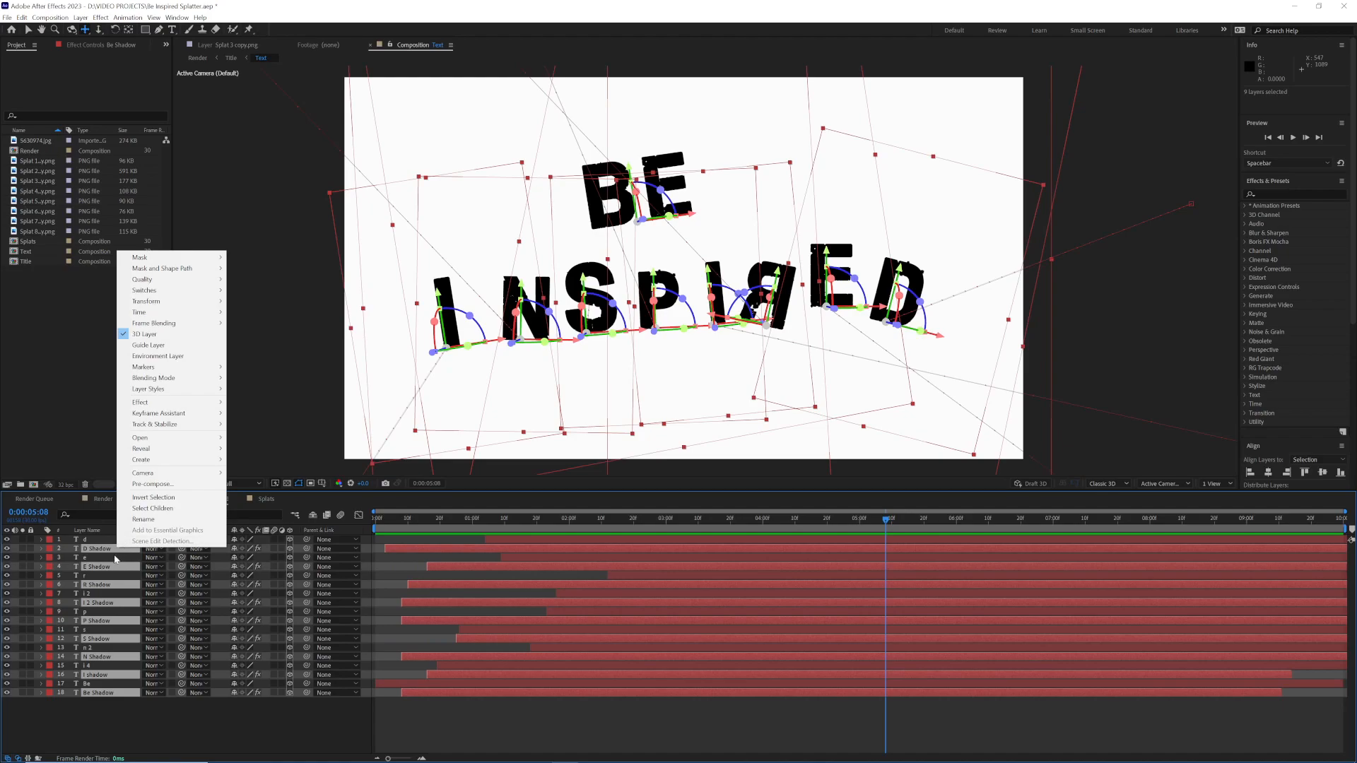
left_click(153, 484)
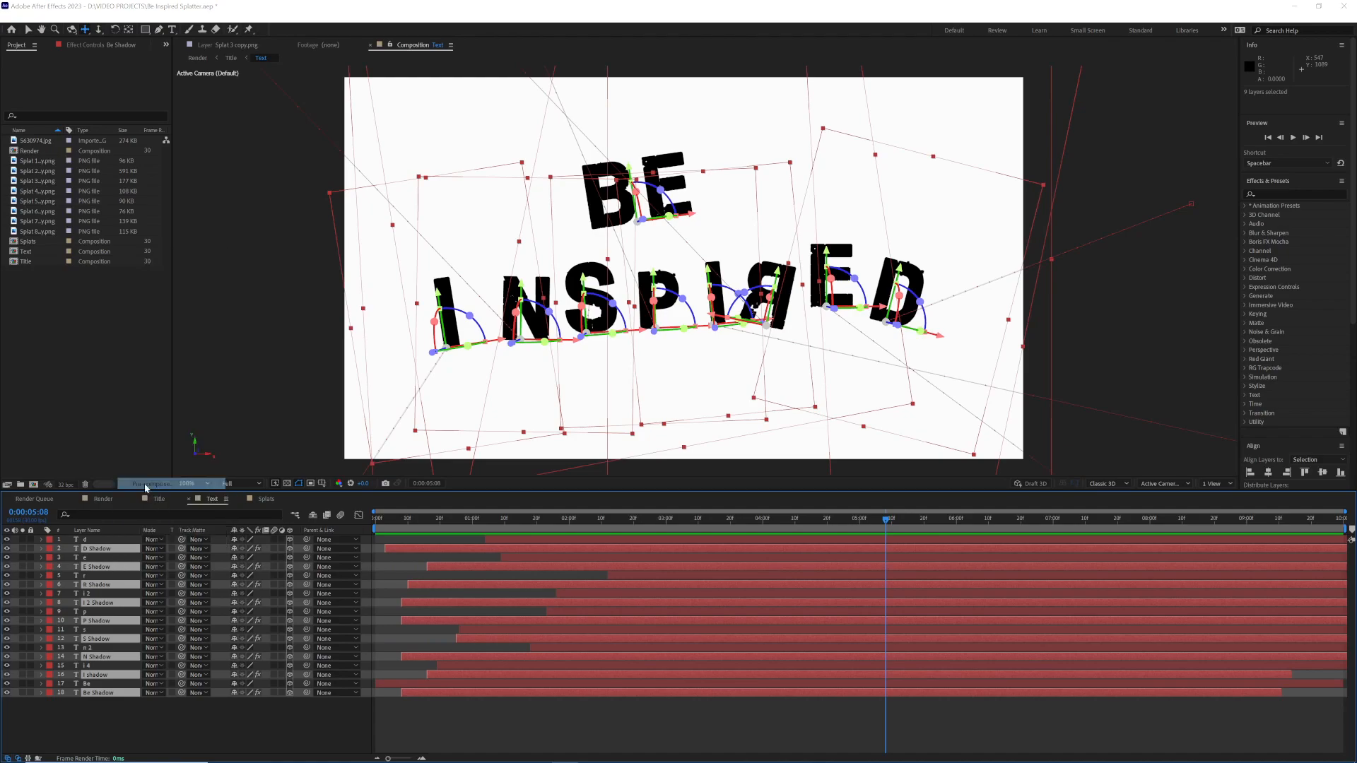
type("Shadows")
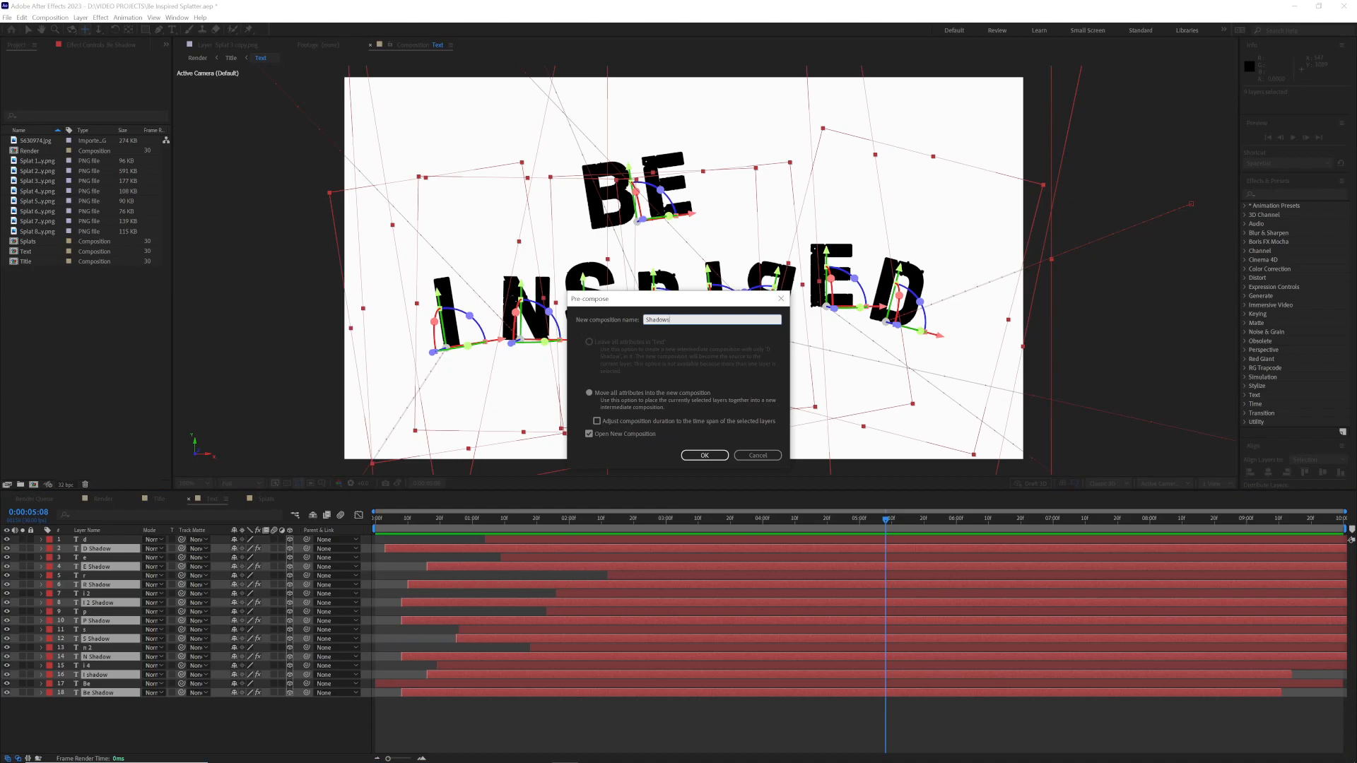
key("Return")
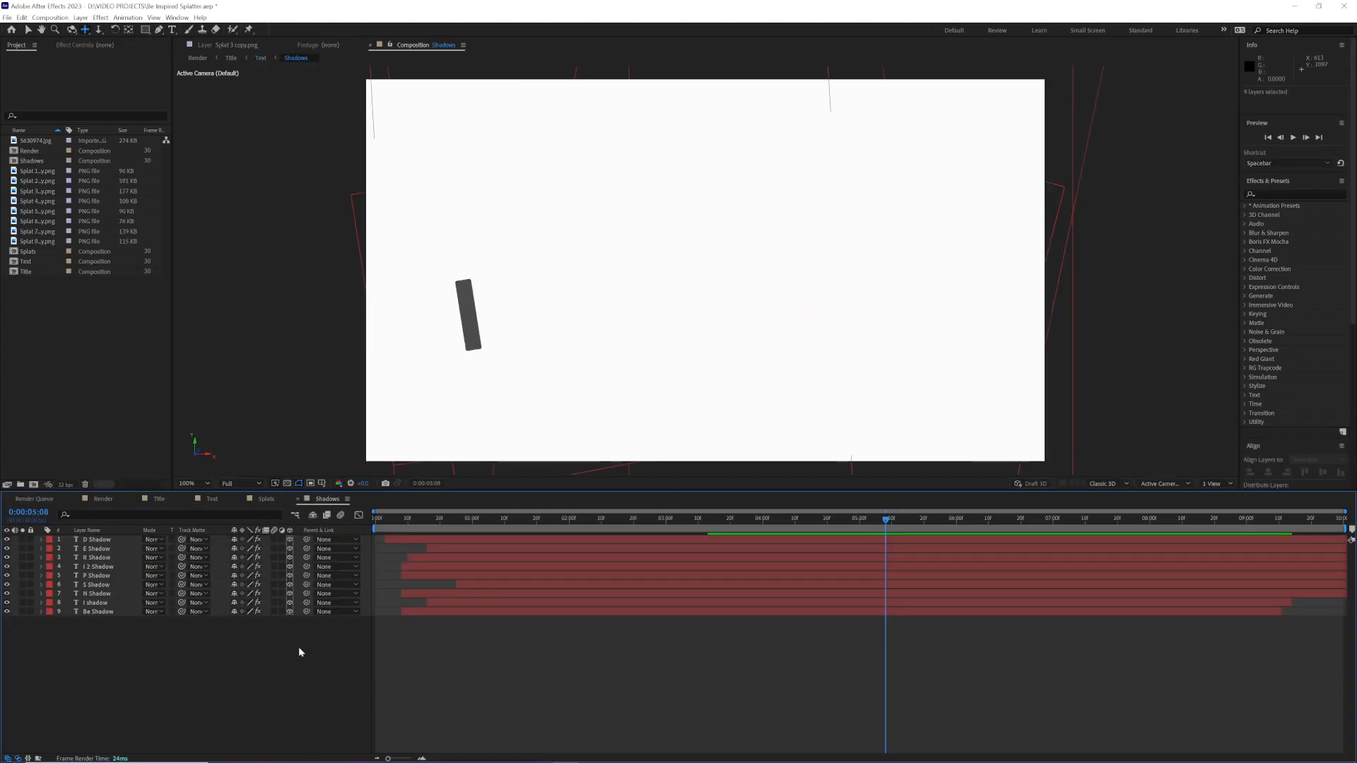
left_click(210, 499)
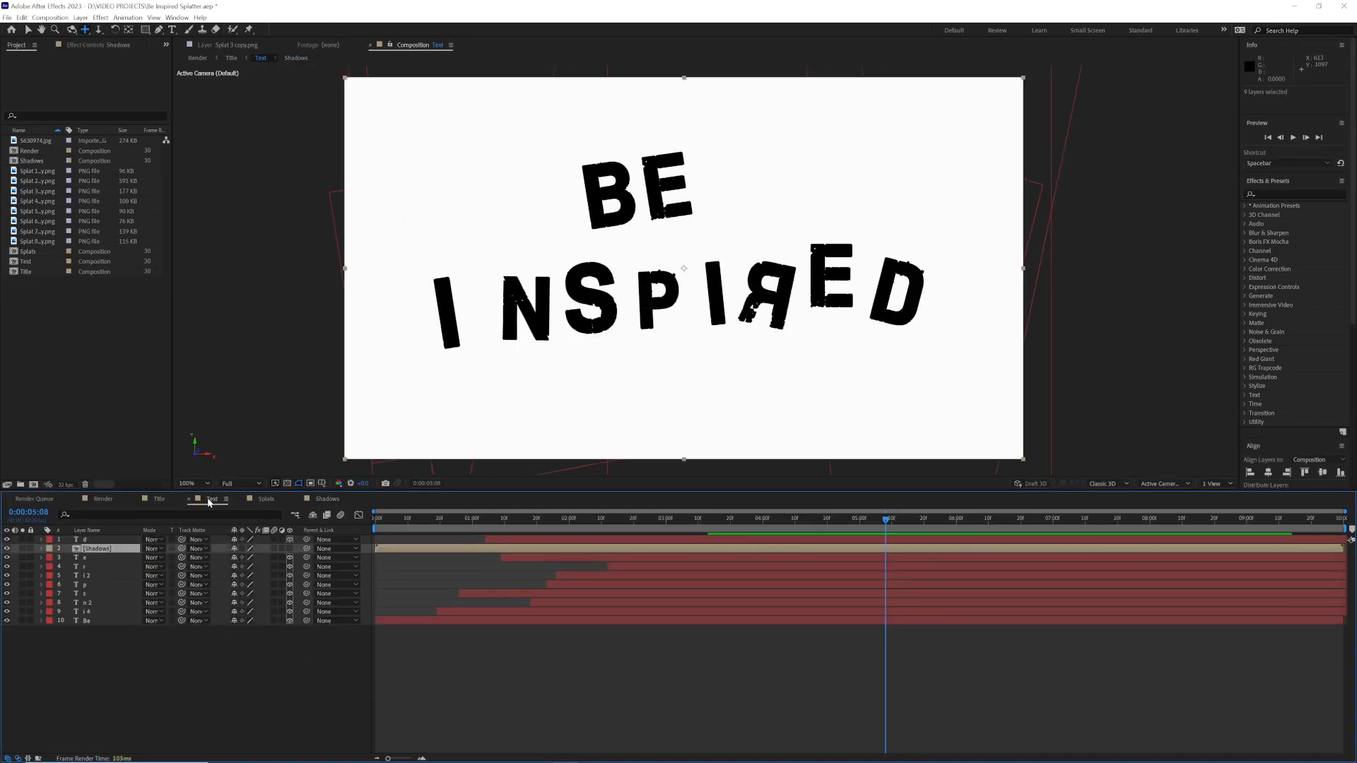
left_click(110, 546)
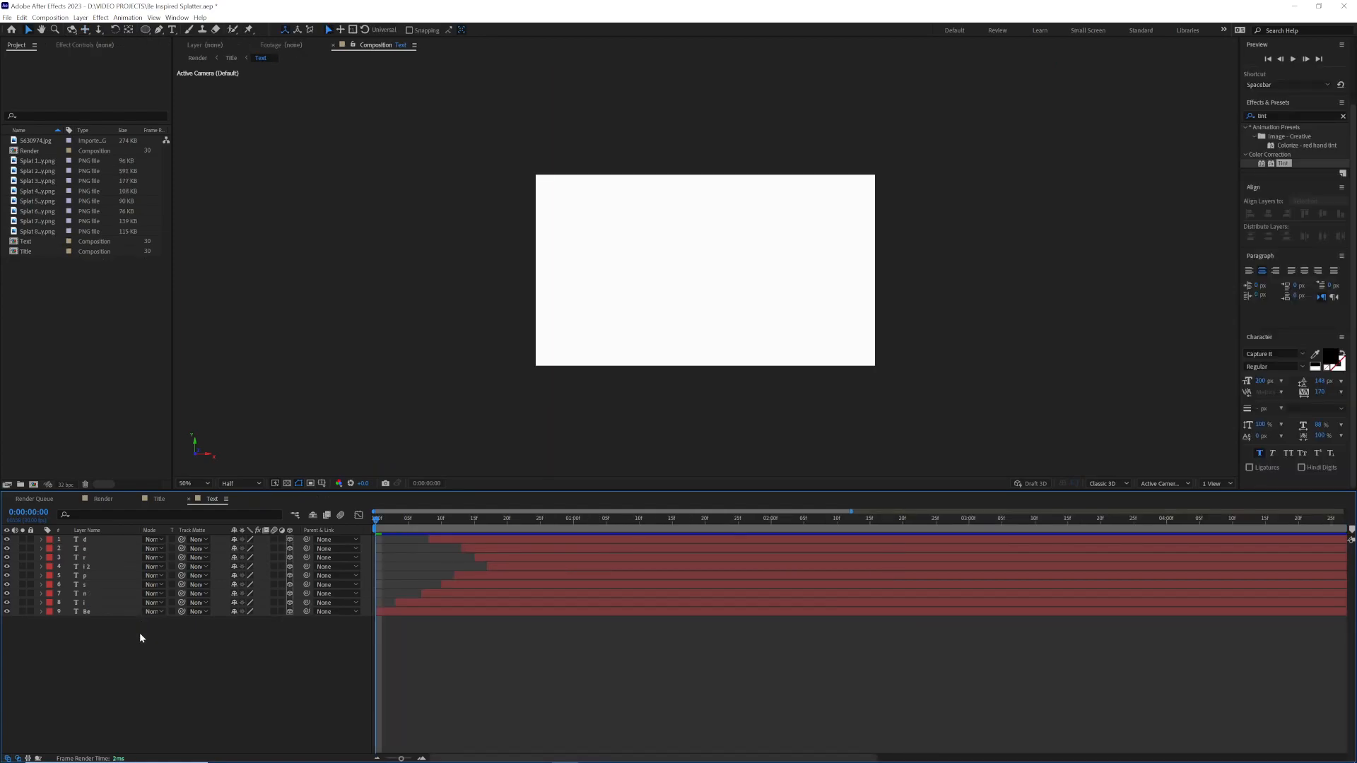
Step: Reveal Position on all the letter layers and add Splat 8 copy.png beneath the "Be" layer
key("p")
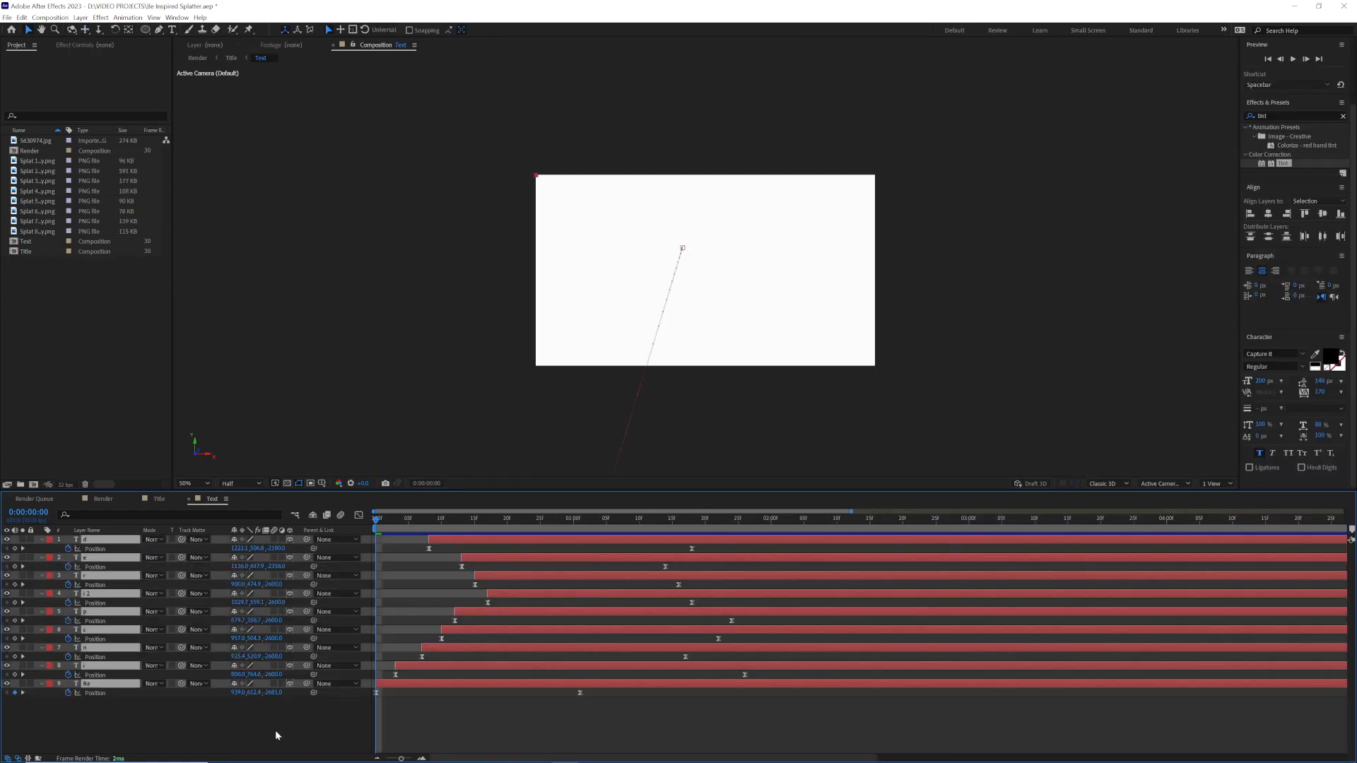
left_click(163, 704)
left_click(45, 233)
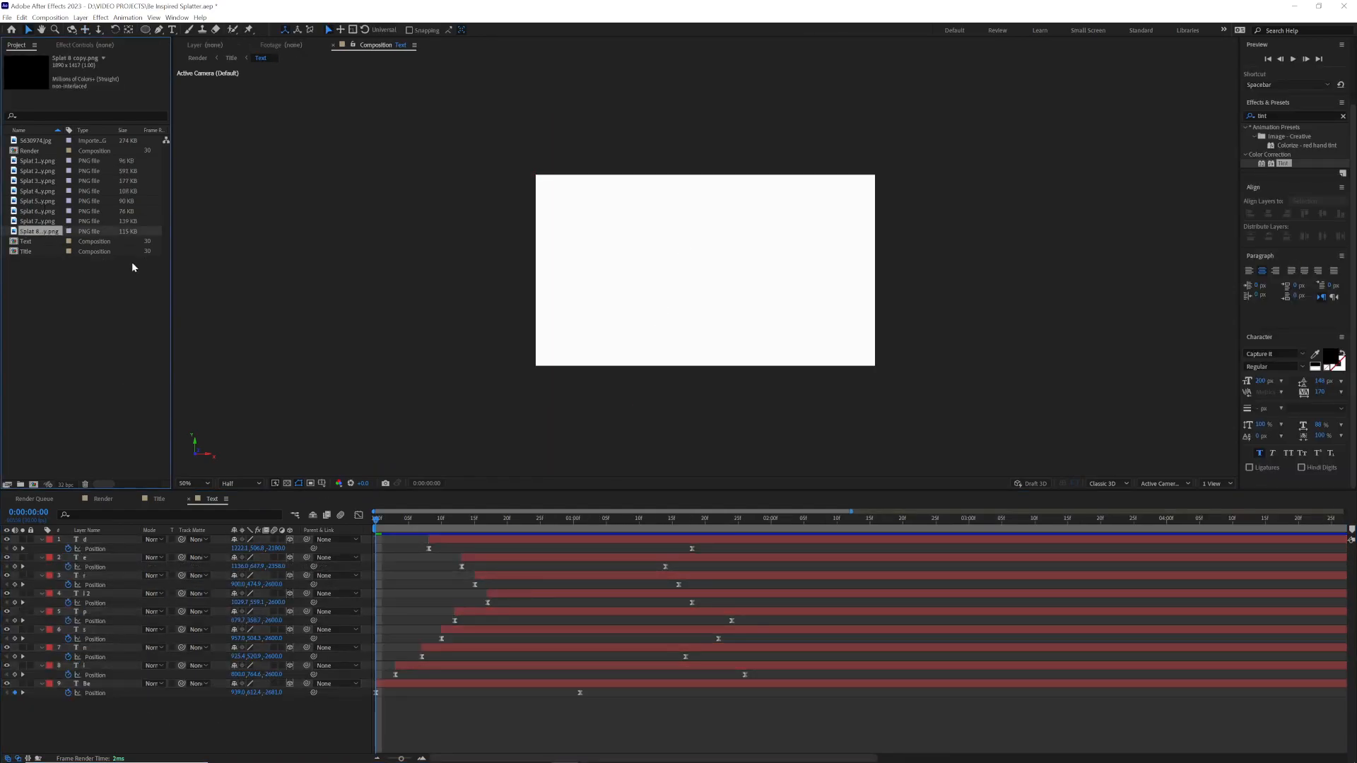
left_click_drag(44, 233, 128, 695)
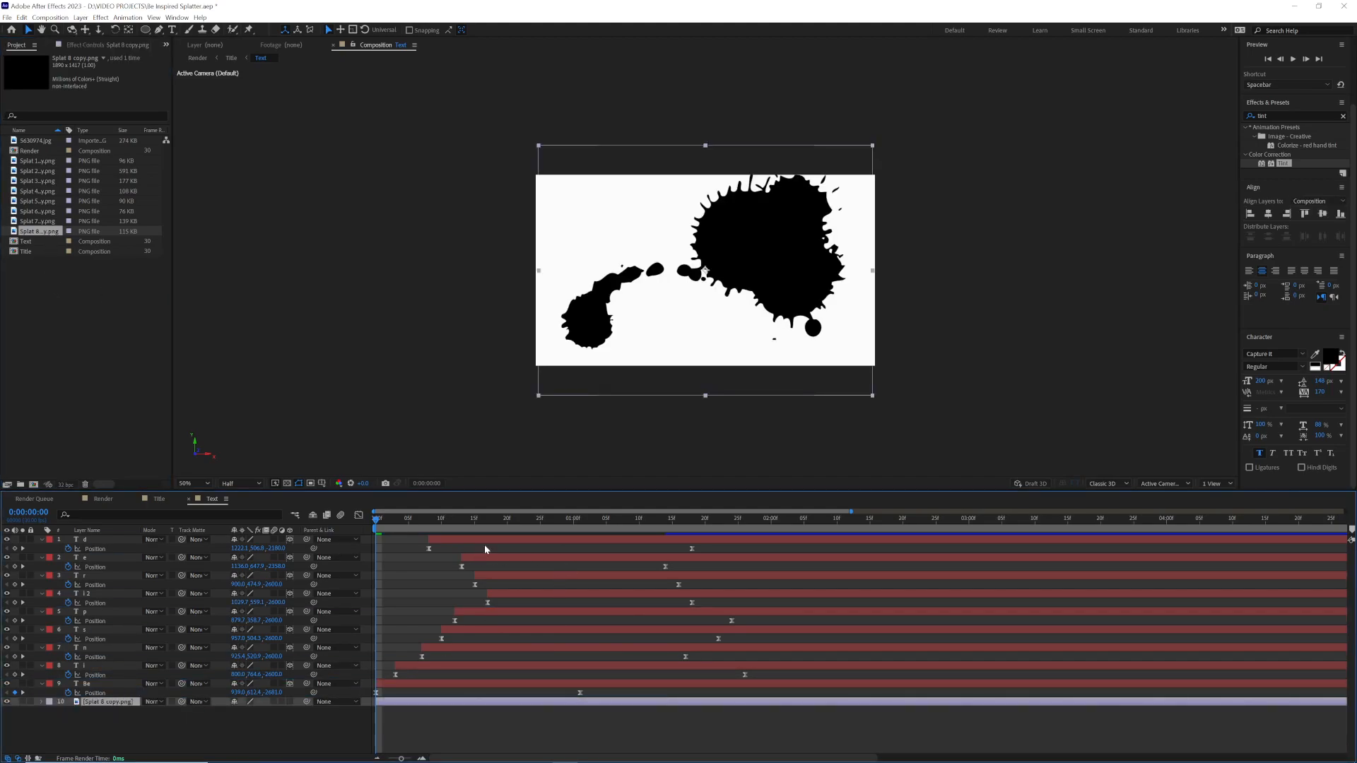
Step: At 0:00:01:00, make the Splat 8 layer 3D and apply Tint with Map Black To set to red
left_click_drag(494, 523, 573, 536)
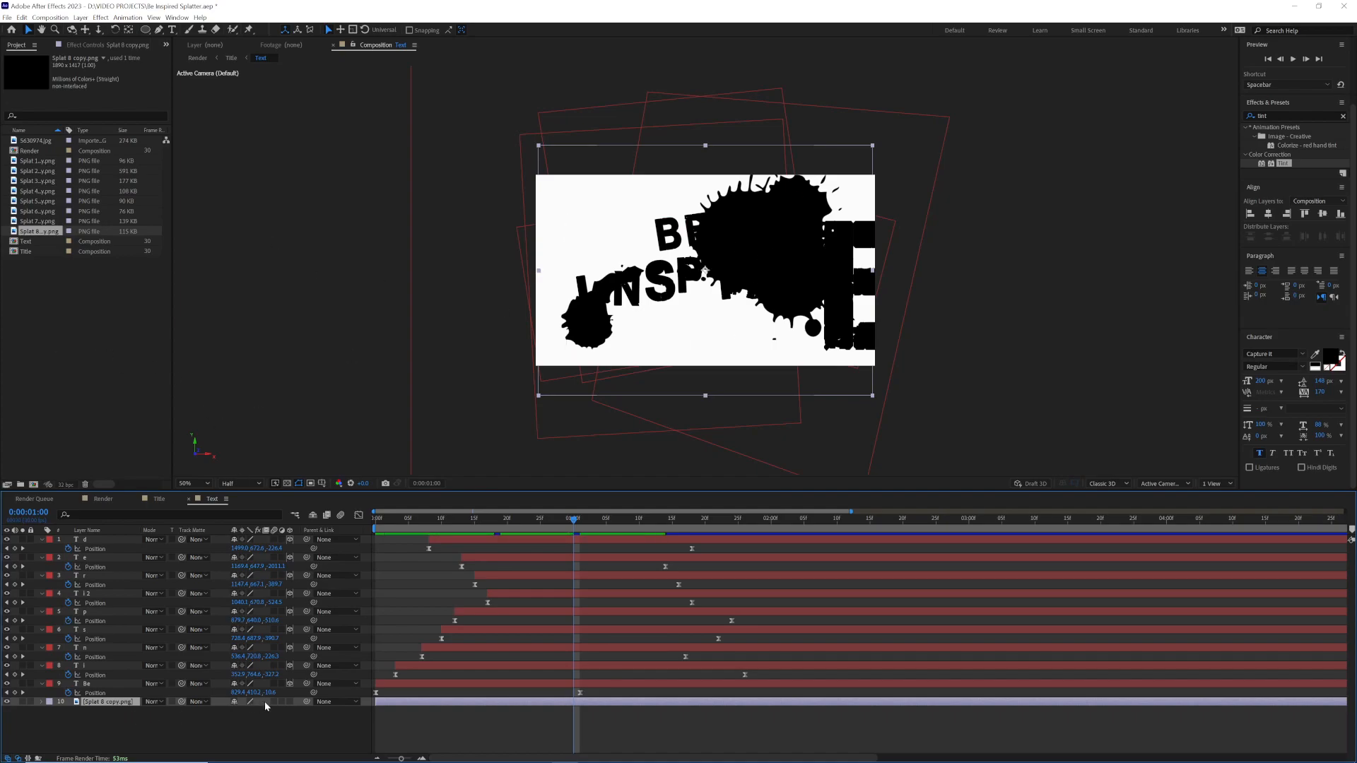
left_click(289, 702)
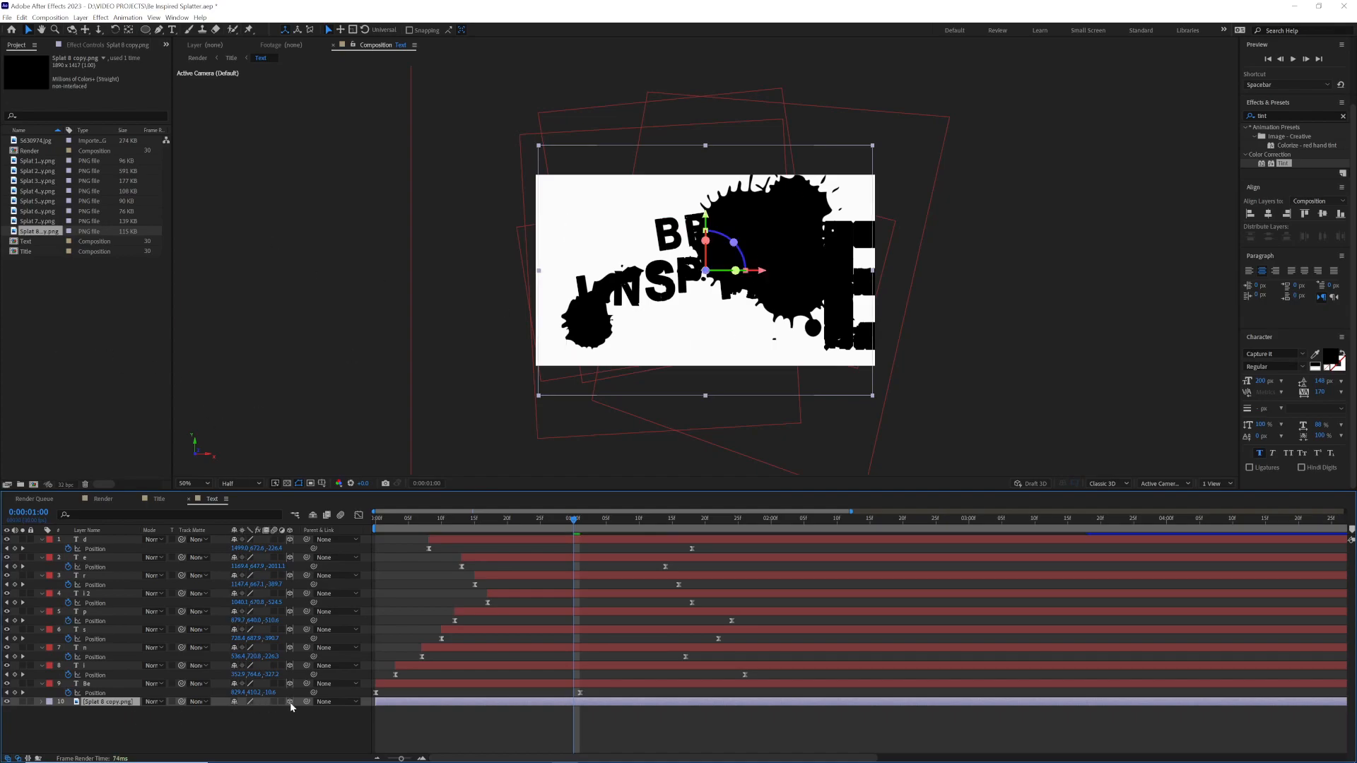
left_click(1284, 116)
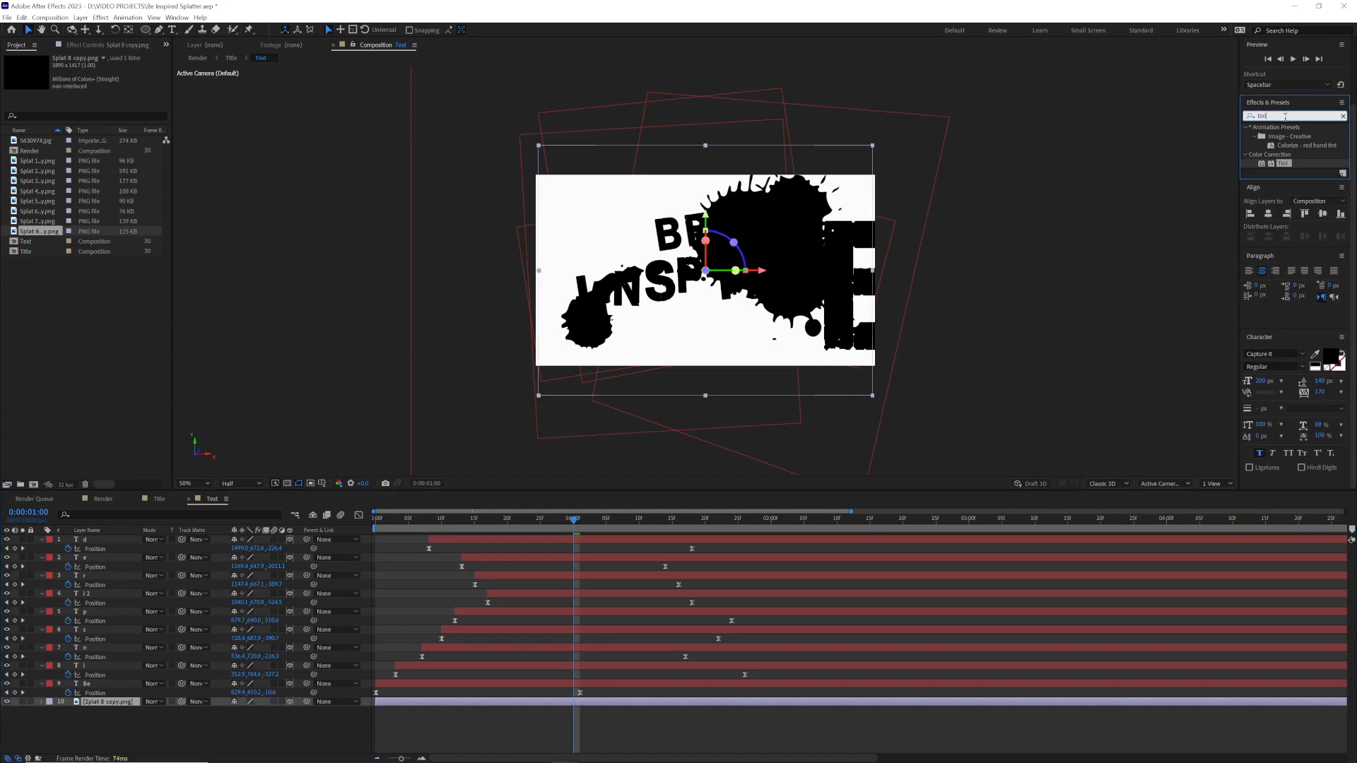
double_click(1285, 163)
left_click(100, 76)
left_click(685, 321)
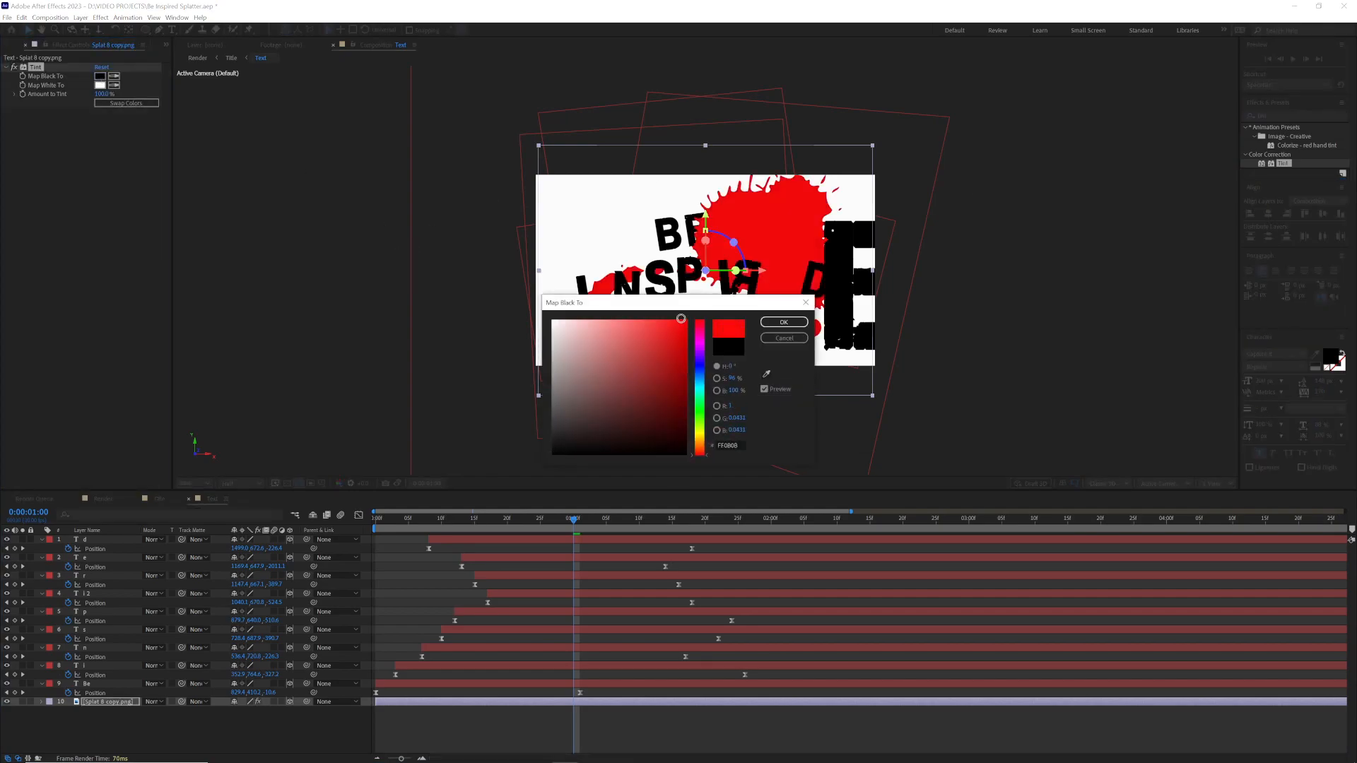
left_click(685, 323)
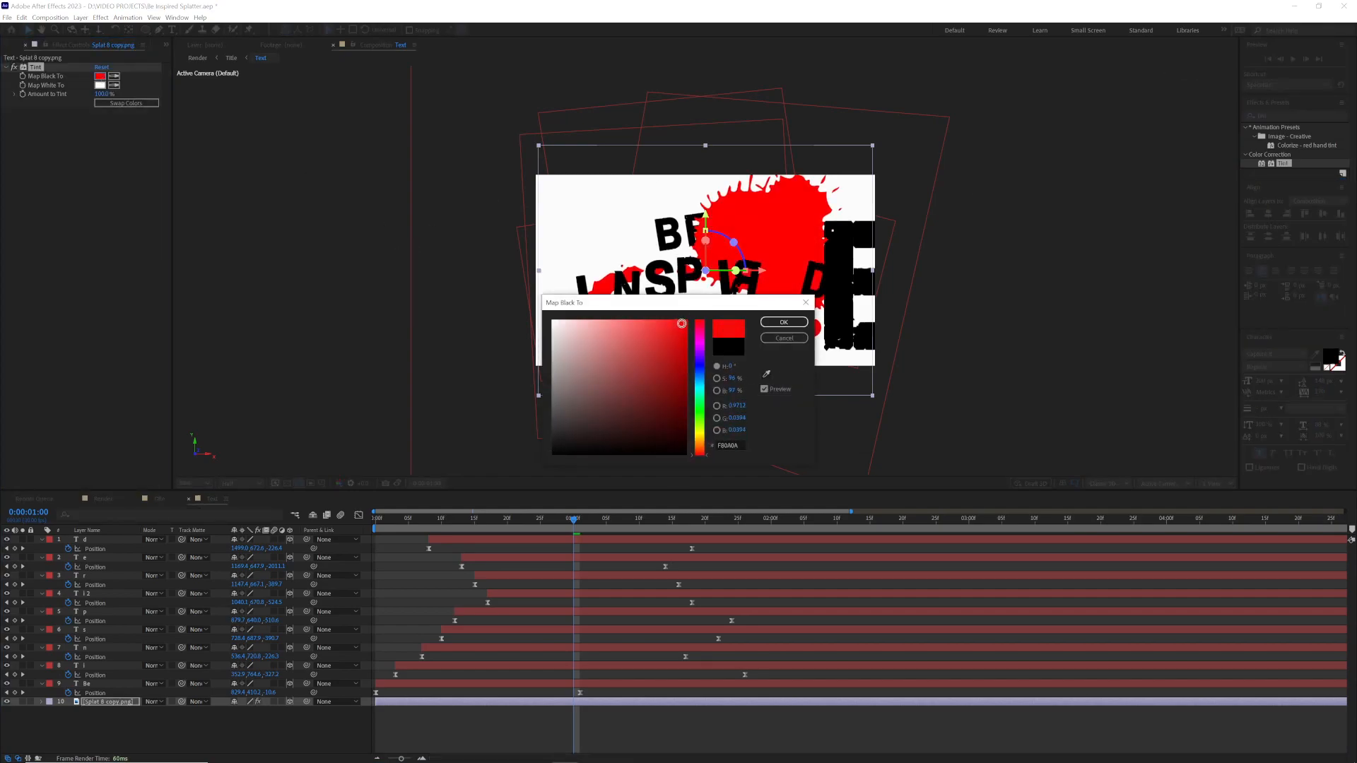
left_click(784, 322)
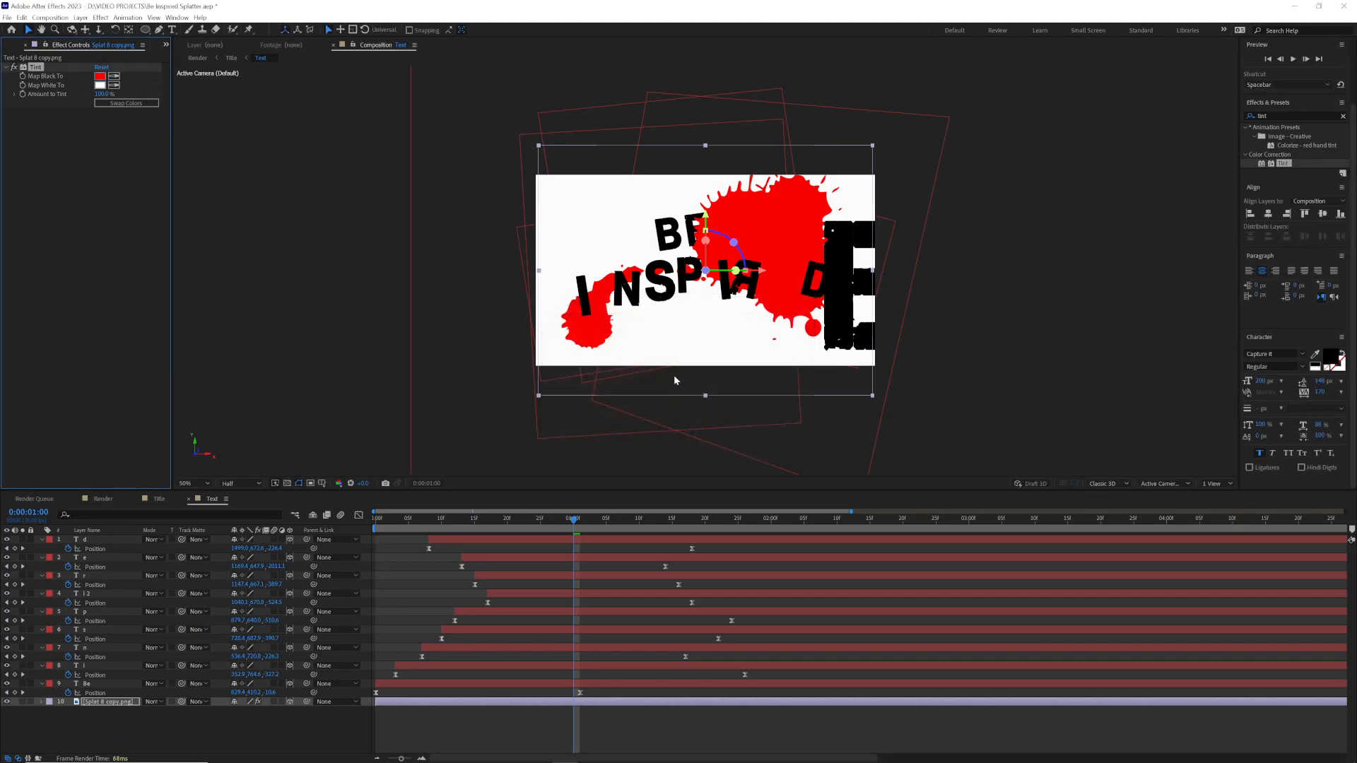
Step: Set the Splat 8 layer's Y Orientation to -180
key("r")
left_click(247, 711)
type("-16")
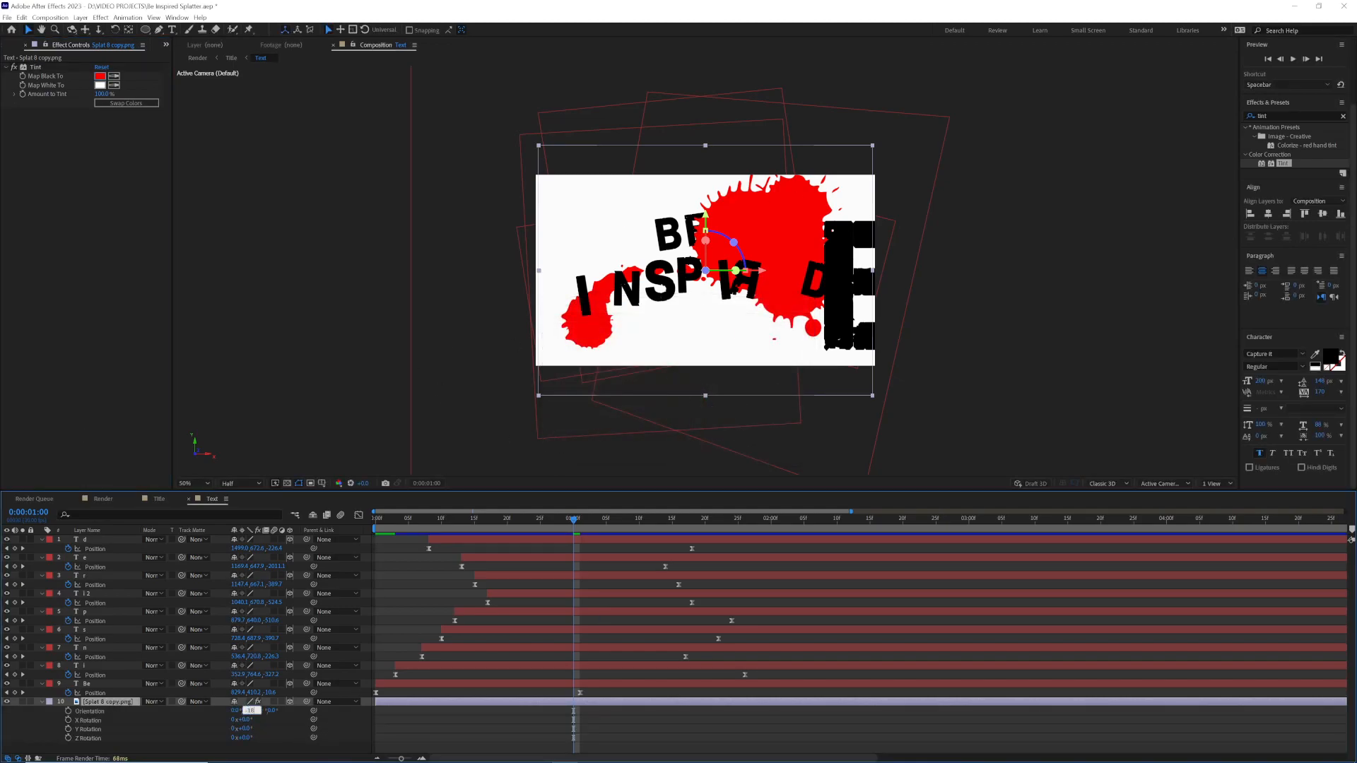
type("80")
key("Return")
Step: Scale down the Splat 8 layer and adjust its Position so the red splat sits behind the word "BE"
key("s")
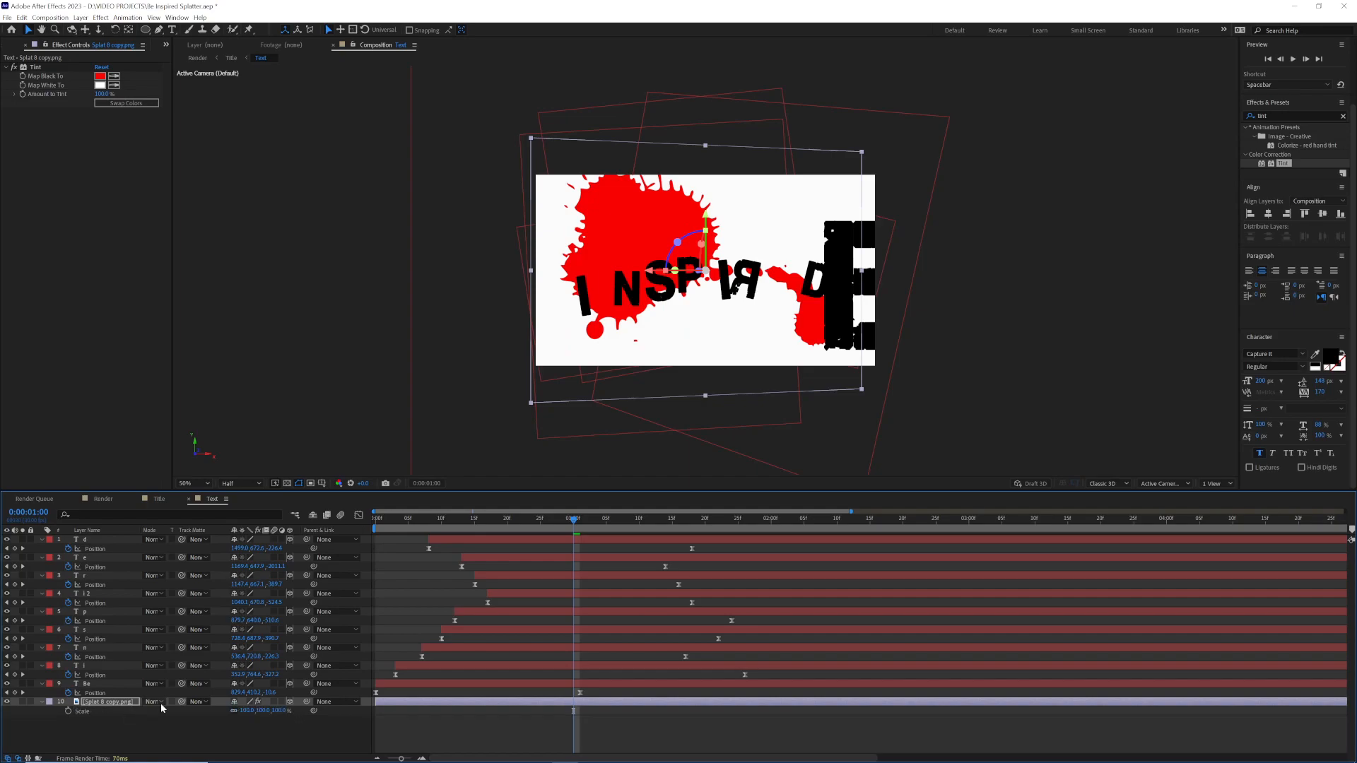
left_click_drag(278, 712, 169, 710)
key("p")
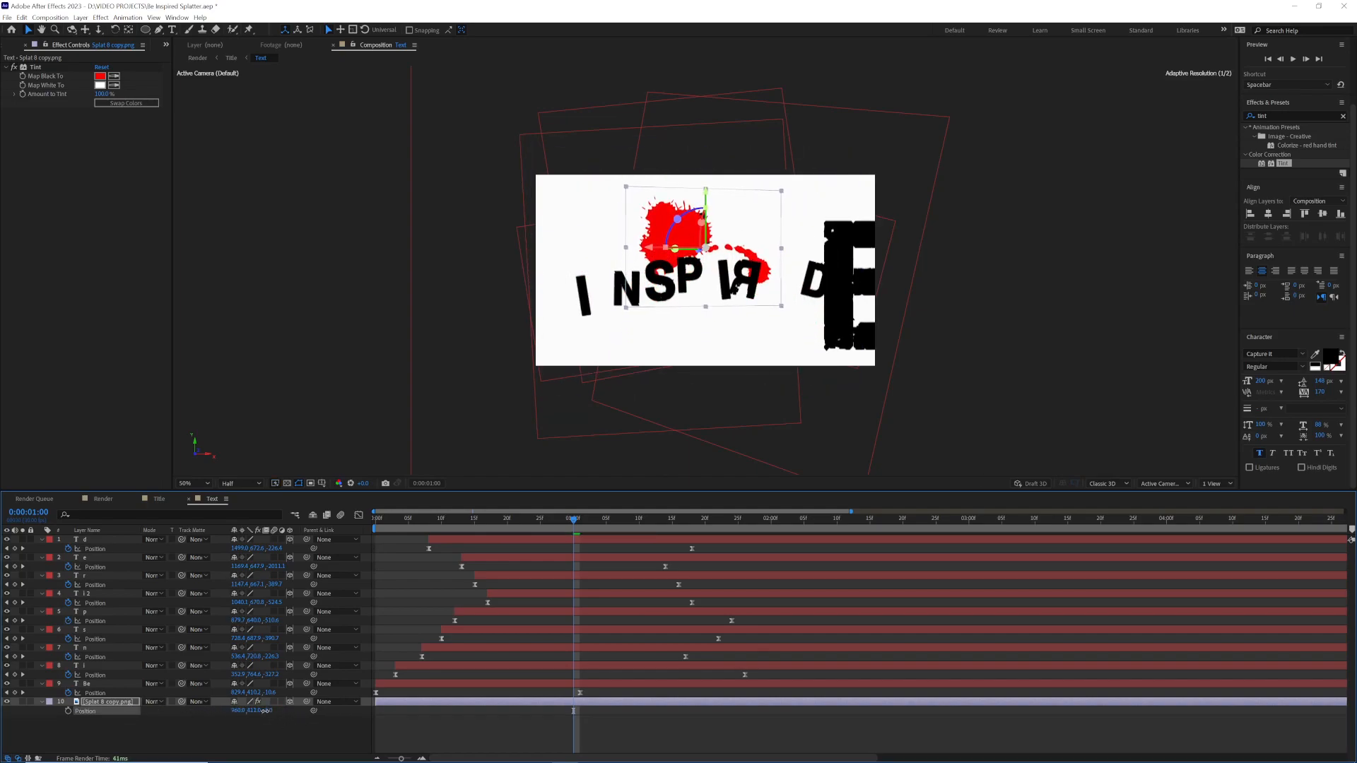
left_click_drag(265, 711, 277, 709)
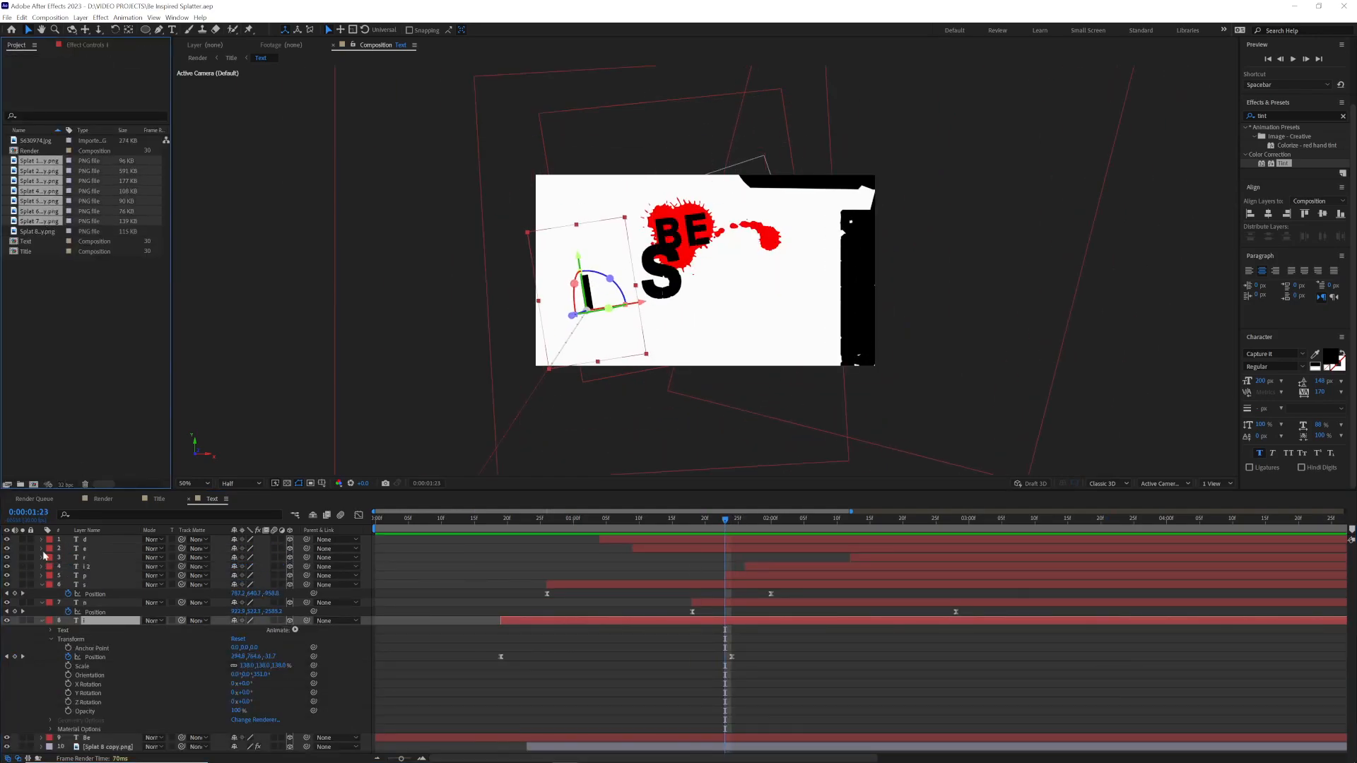
Step: Add the remaining splat images above the "Be" layer and place Splat 6 behind the first "I" as a 3D layer starting about 0:00:01:23
left_click_drag(39, 191, 108, 674)
left_click(7, 677)
left_click_drag(500, 678, 849, 683)
left_click(290, 677)
left_click_drag(732, 243, 600, 283)
key("s")
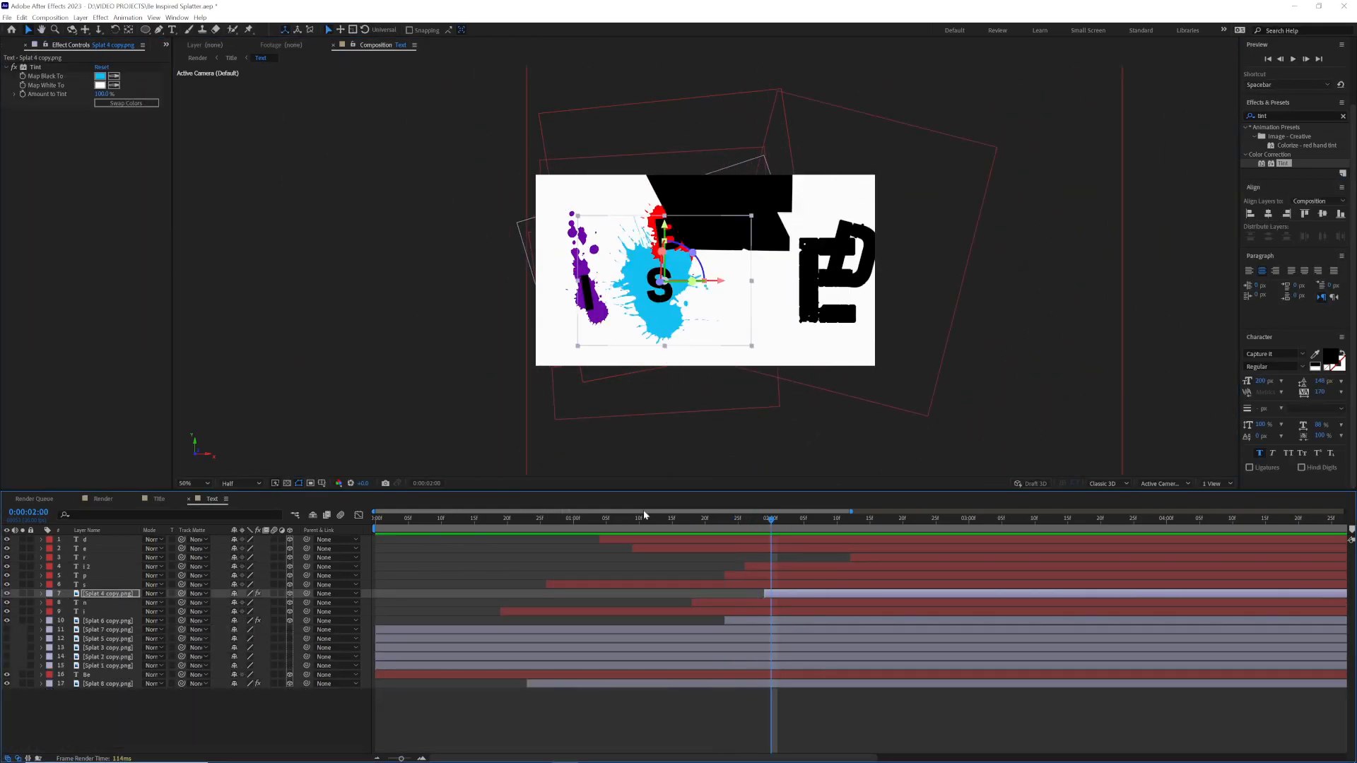
Step: Move the playhead to 0:00:02:15 and open the Map Black To colour of the Splat 1 layer's Tint
left_click_drag(768, 522, 866, 522)
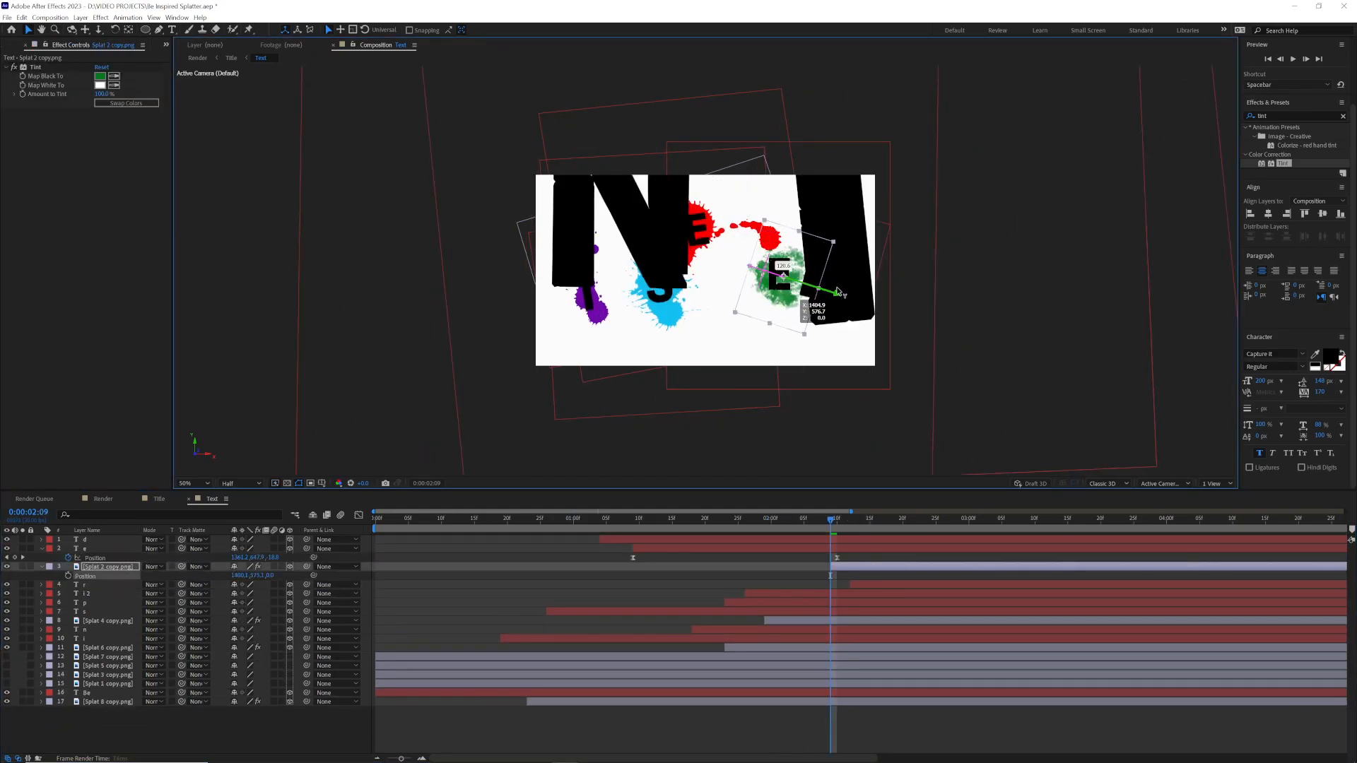
left_click_drag(837, 523, 862, 528)
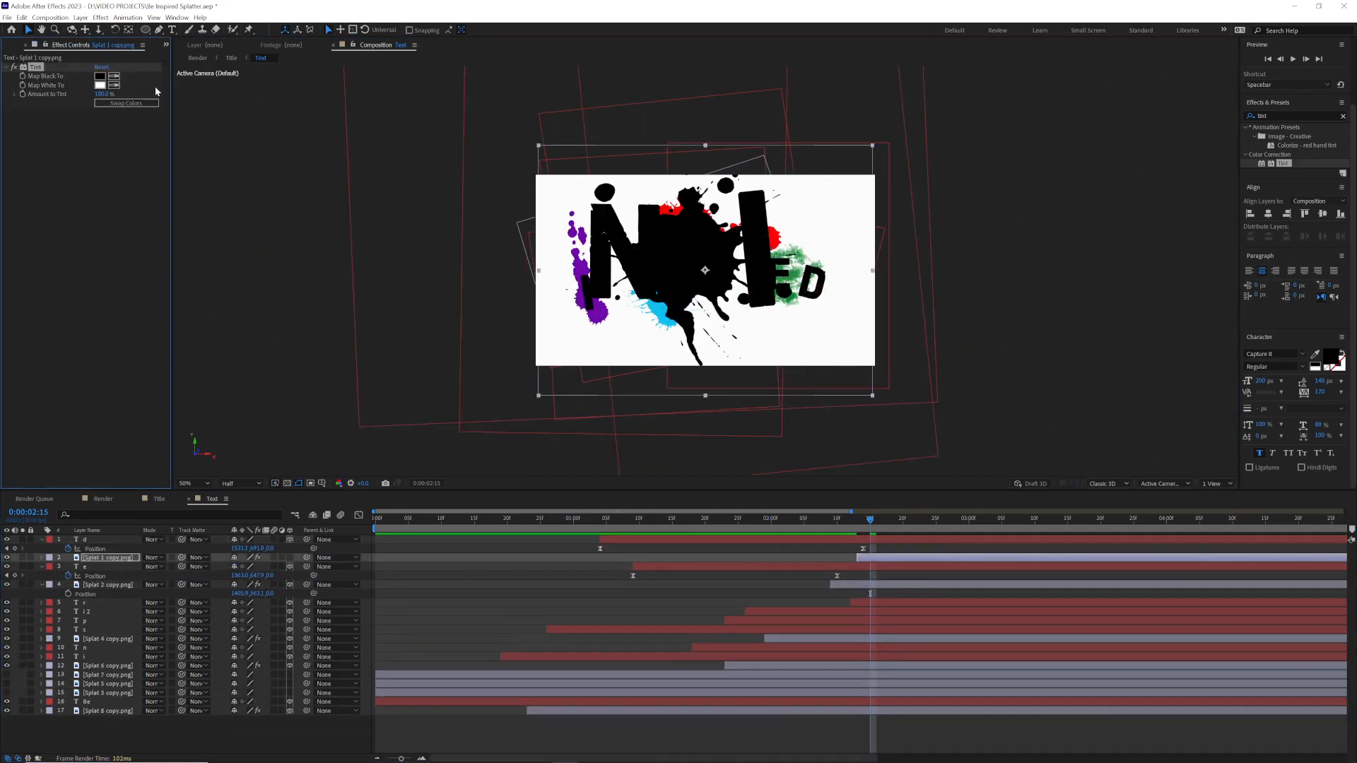
left_click(99, 75)
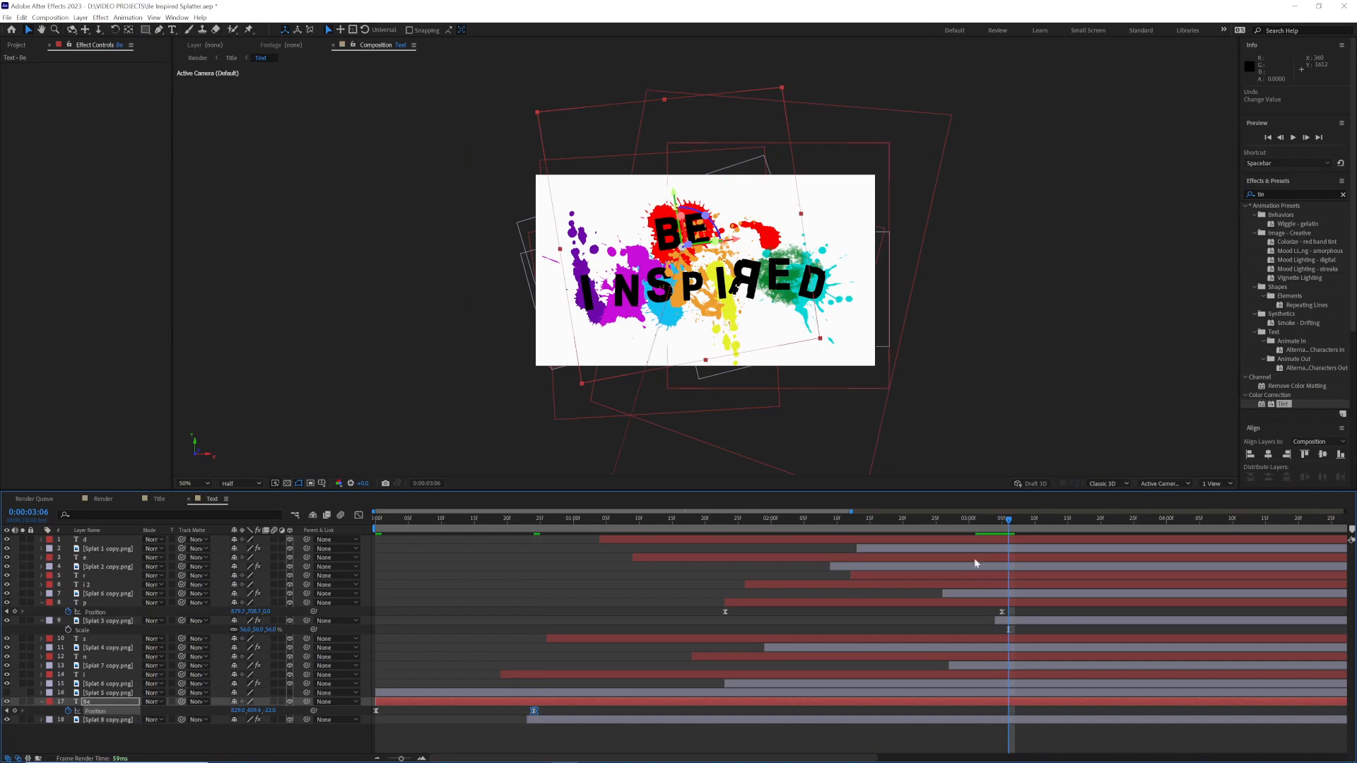
Step: Set the Tint's Map Black To colour on the Splat 5 layer to lime green
left_click(41, 575)
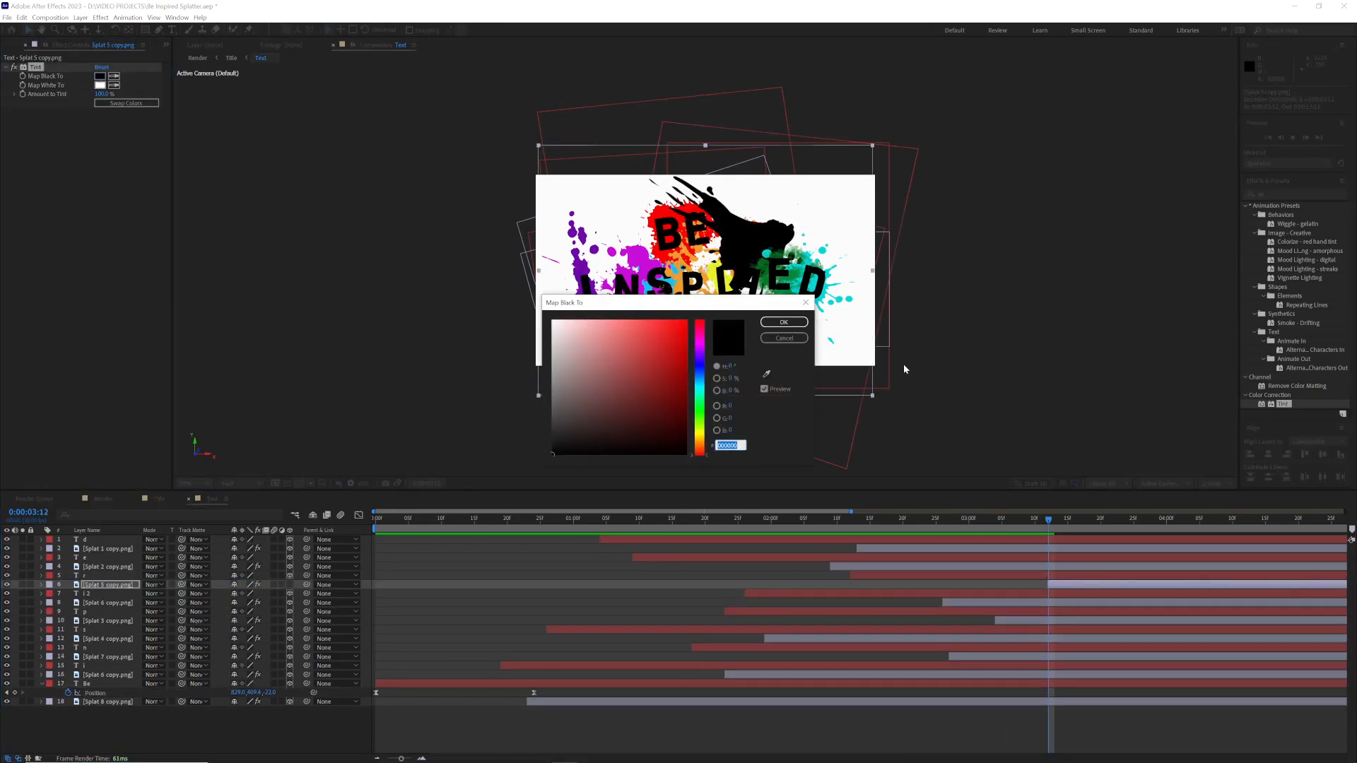
left_click(693, 379)
left_click(781, 315)
Step: Position the green Splat 5 layer behind the reversed "R", resize it and adjust its 3D orientation
left_click_drag(704, 253, 767, 318)
key("s")
mouse_move(249, 593)
left_mouse_down()
mouse_move(232, 594)
mouse_move(260, 595)
left_mouse_up()
key("p")
left_click_drag(733, 320, 739, 324)
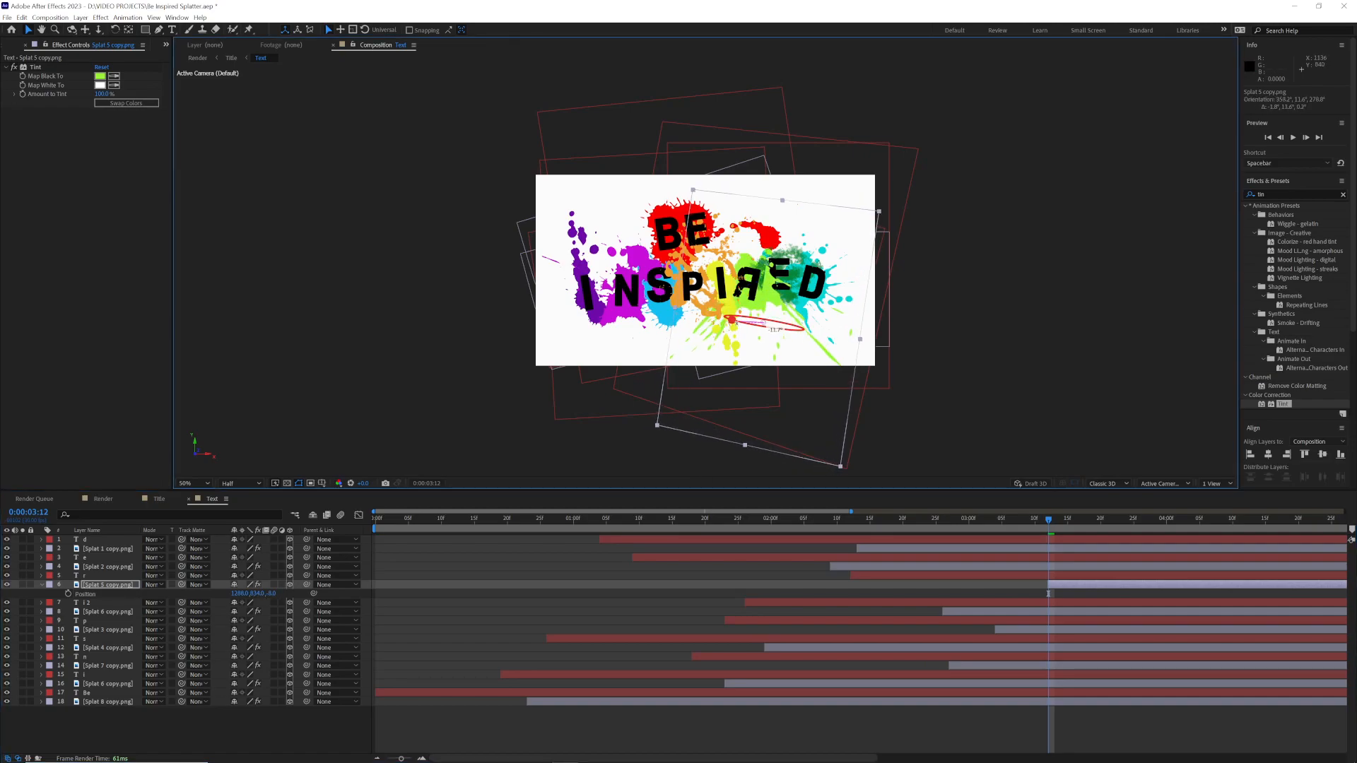
Step: Undo the last orientation change of the green Splat 5 layer and readjust its position behind the reversed "R"
key("ctrl+z")
left_click_drag(271, 594, 248, 585)
left_click(88, 575)
key("r")
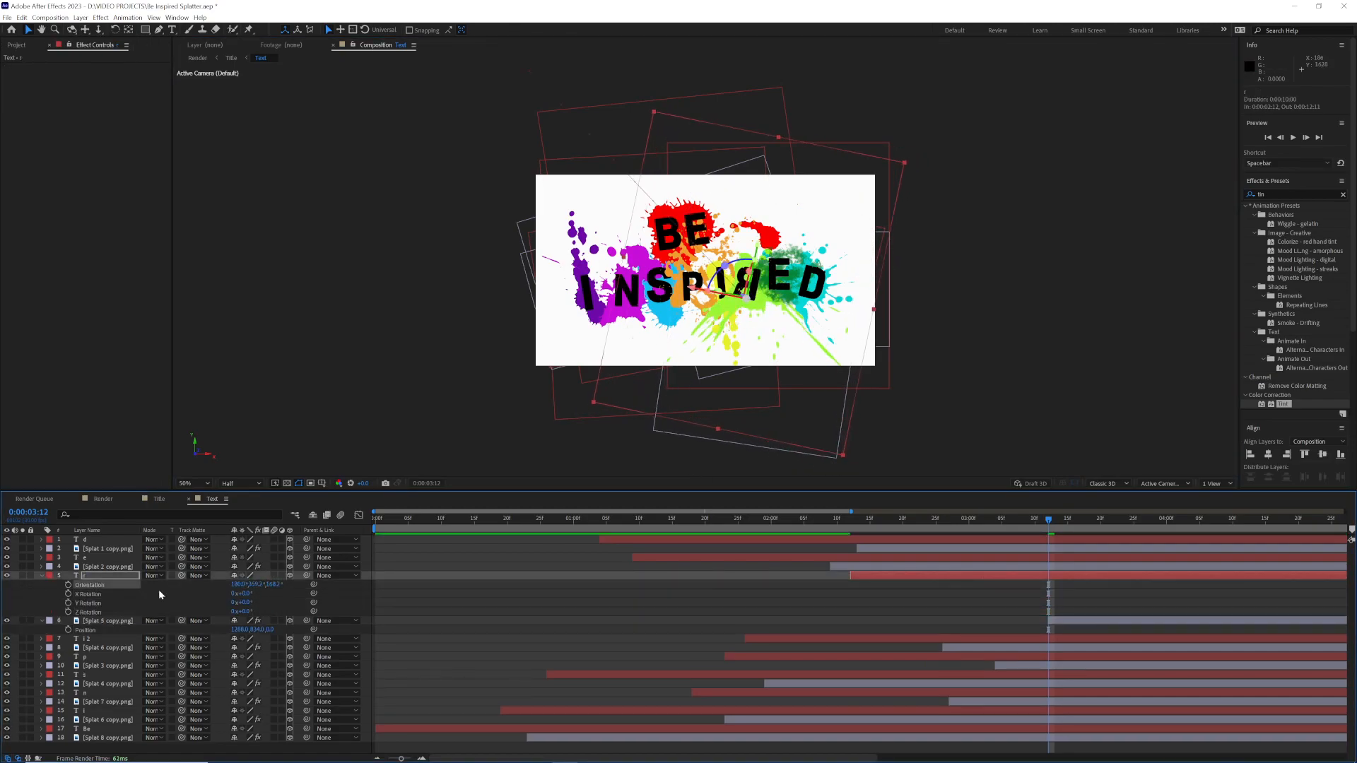
key("p")
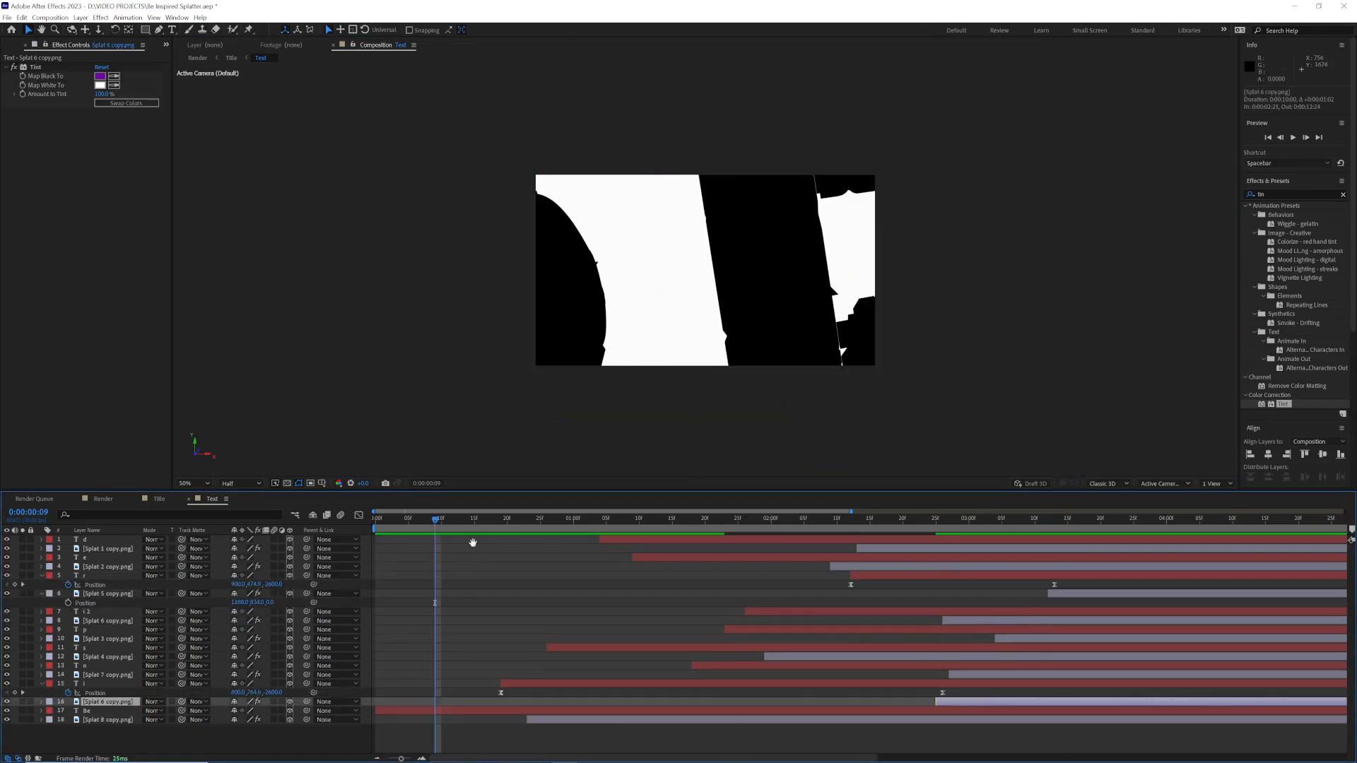
Step: Play through the letter and splat animation, ending with the playhead at 0:00:03:15
key("space")
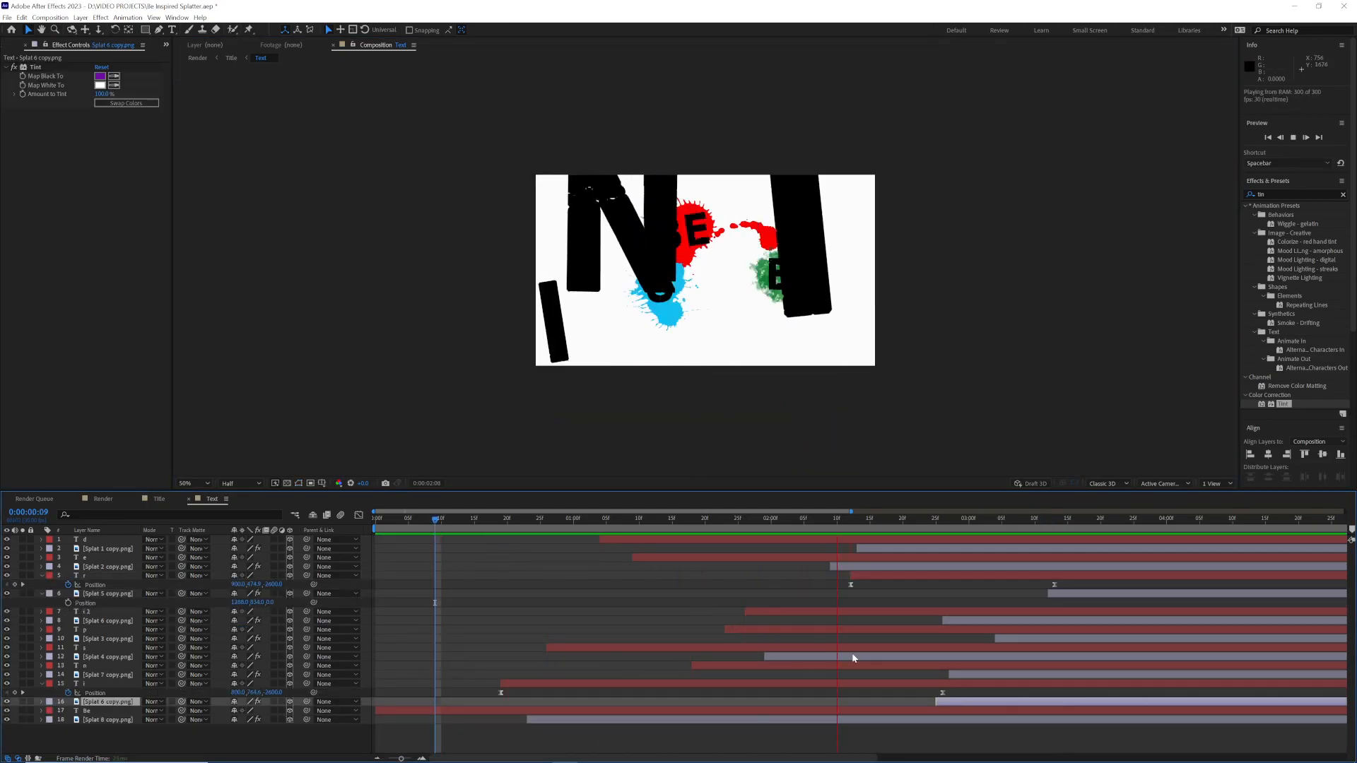
key("space")
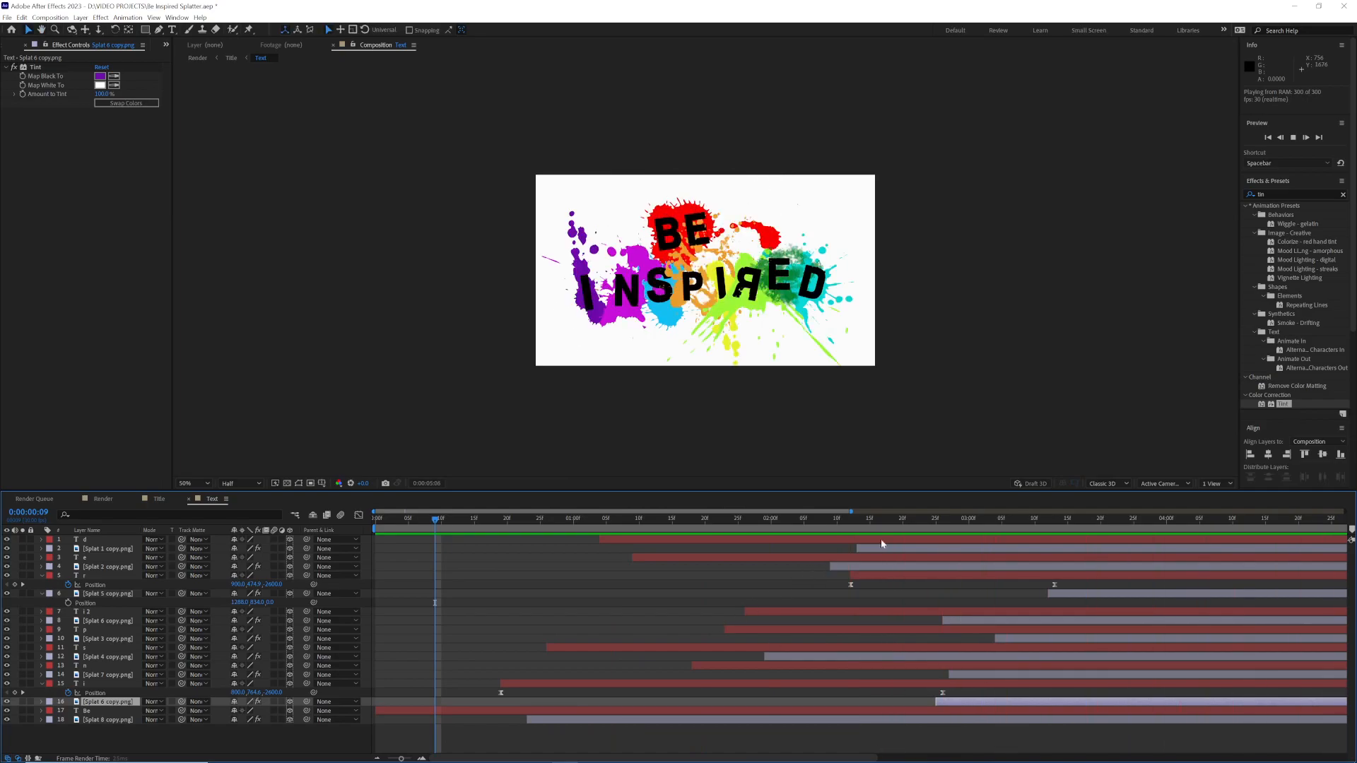
left_click_drag(901, 521, 1036, 537)
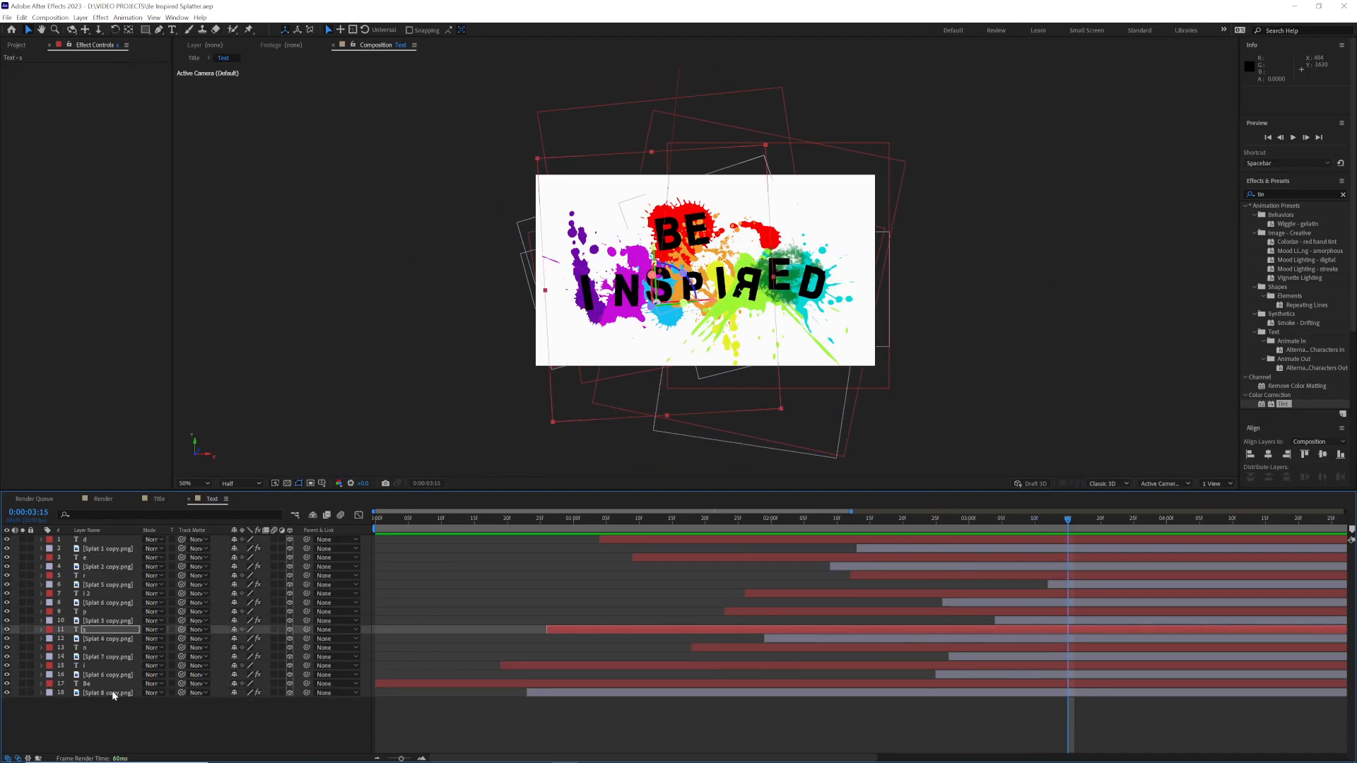
Step: Pre-compose all the splat layers of the Text composition into a new composition named Splats
left_click(116, 693)
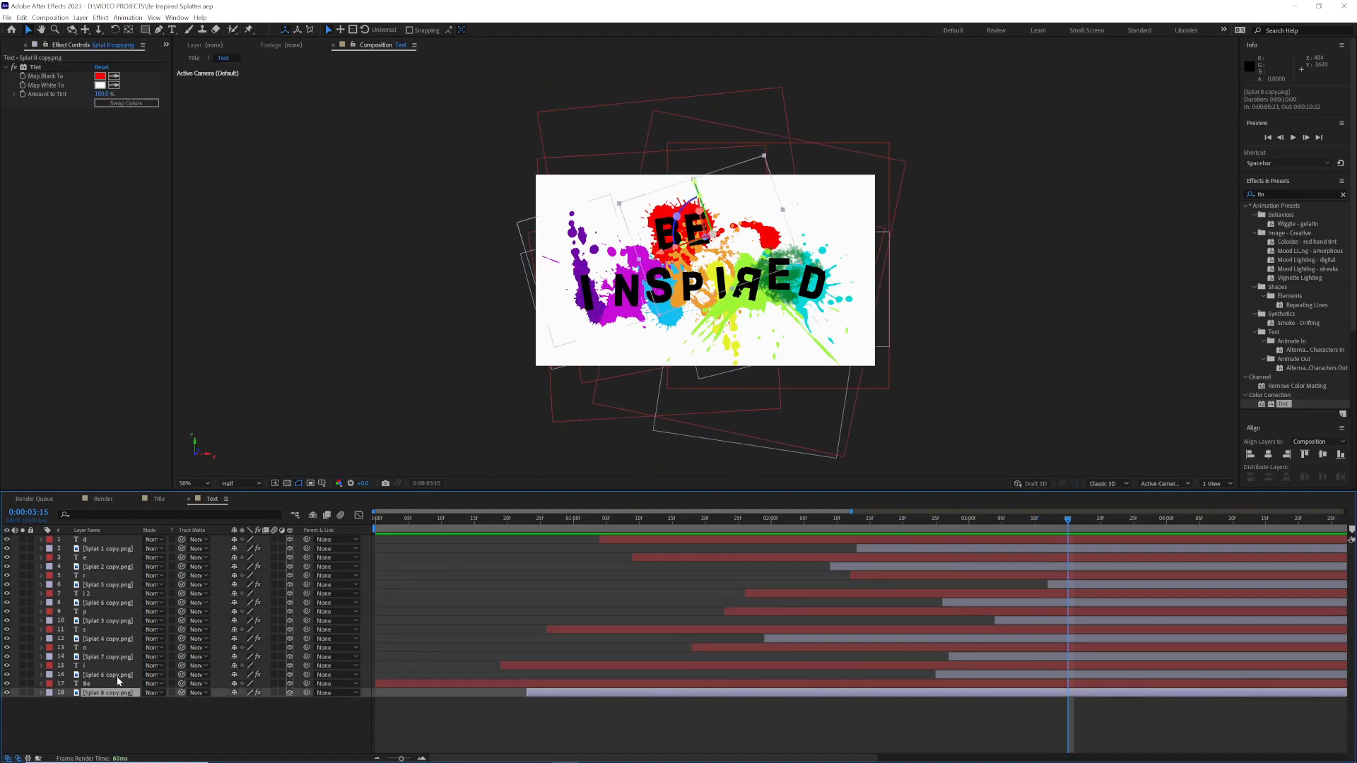
left_click(118, 675, "ctrl")
left_click(123, 658, "ctrl")
left_click(129, 640, "ctrl")
left_click(120, 620, "ctrl")
left_click(120, 603, "ctrl")
left_click(120, 585, "ctrl")
left_click(120, 567, "ctrl")
left_click(120, 548, "ctrl")
right_click(126, 549)
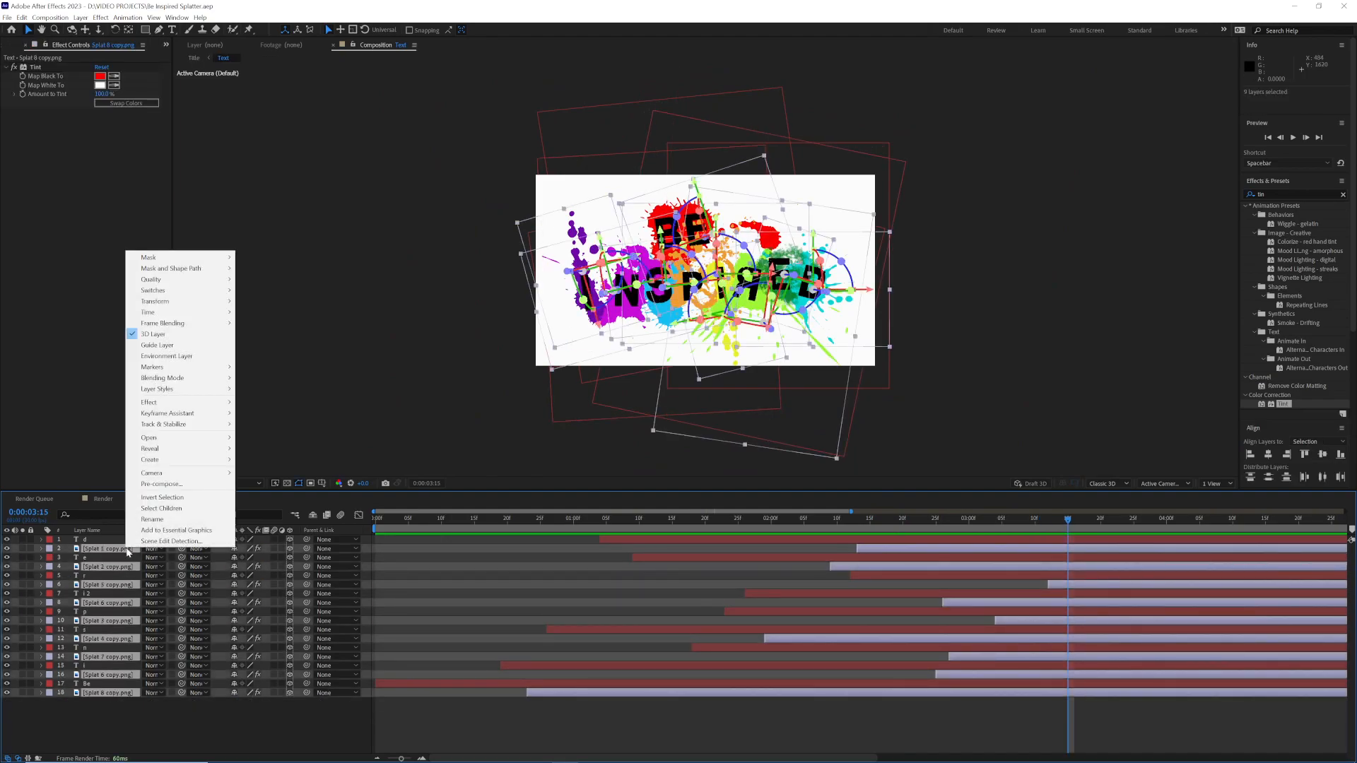
left_click(223, 485)
type("Splats")
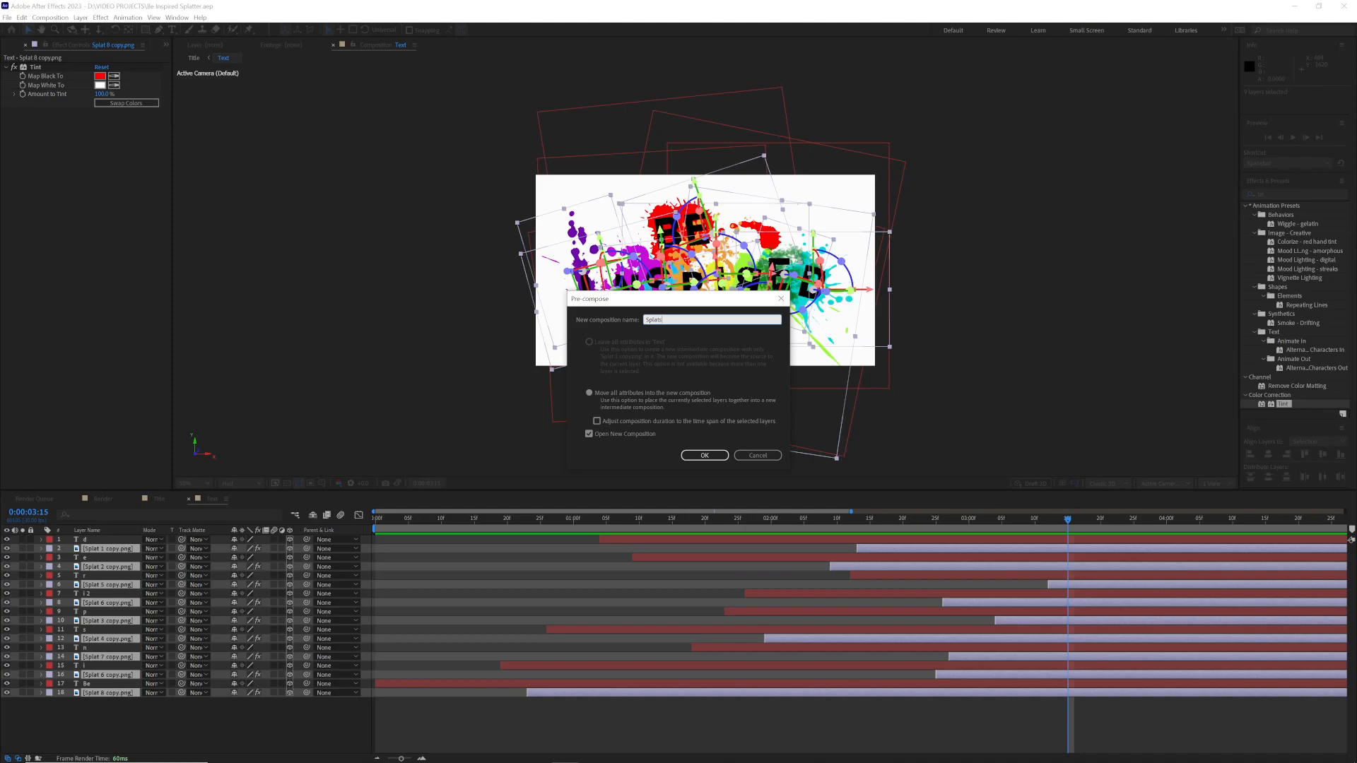
key("Return")
Step: Create a white full-size solid named BG in the Render composition
left_click(209, 499)
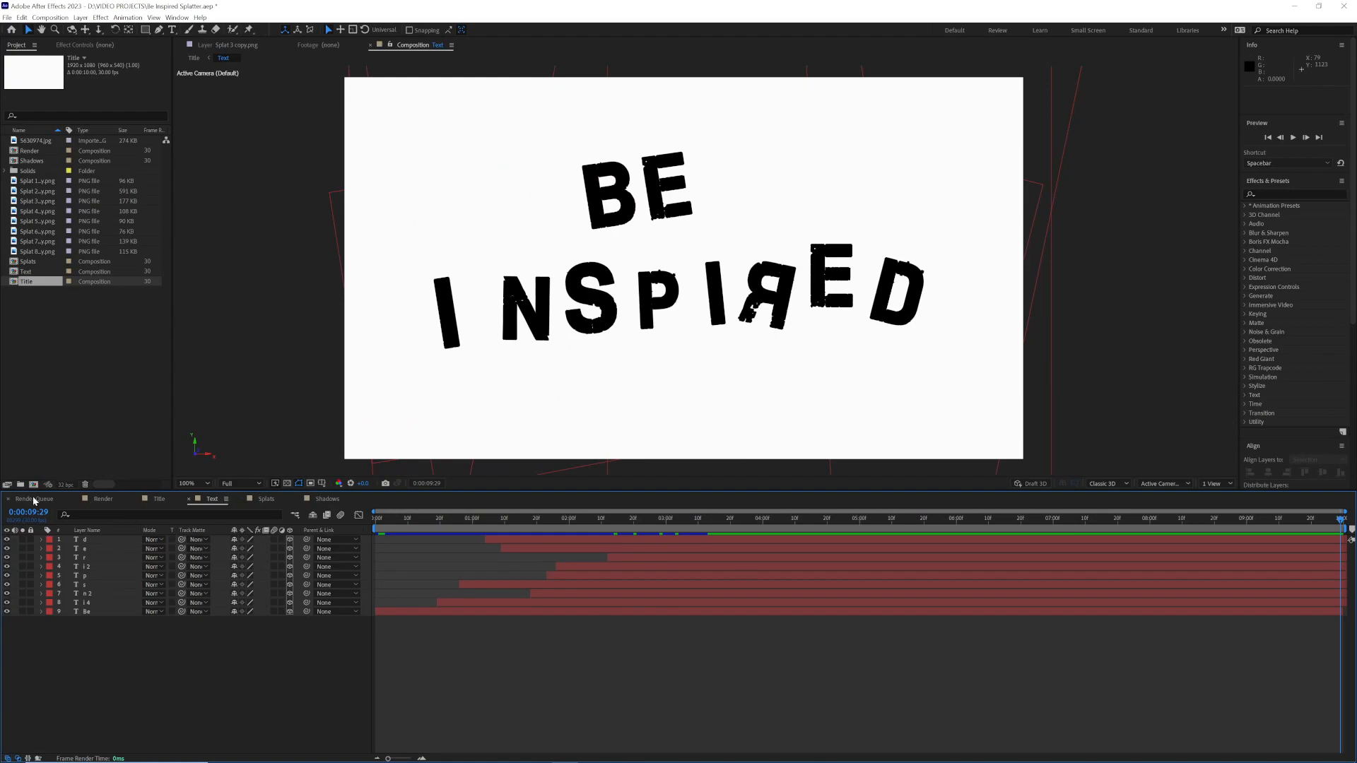
left_click(106, 499)
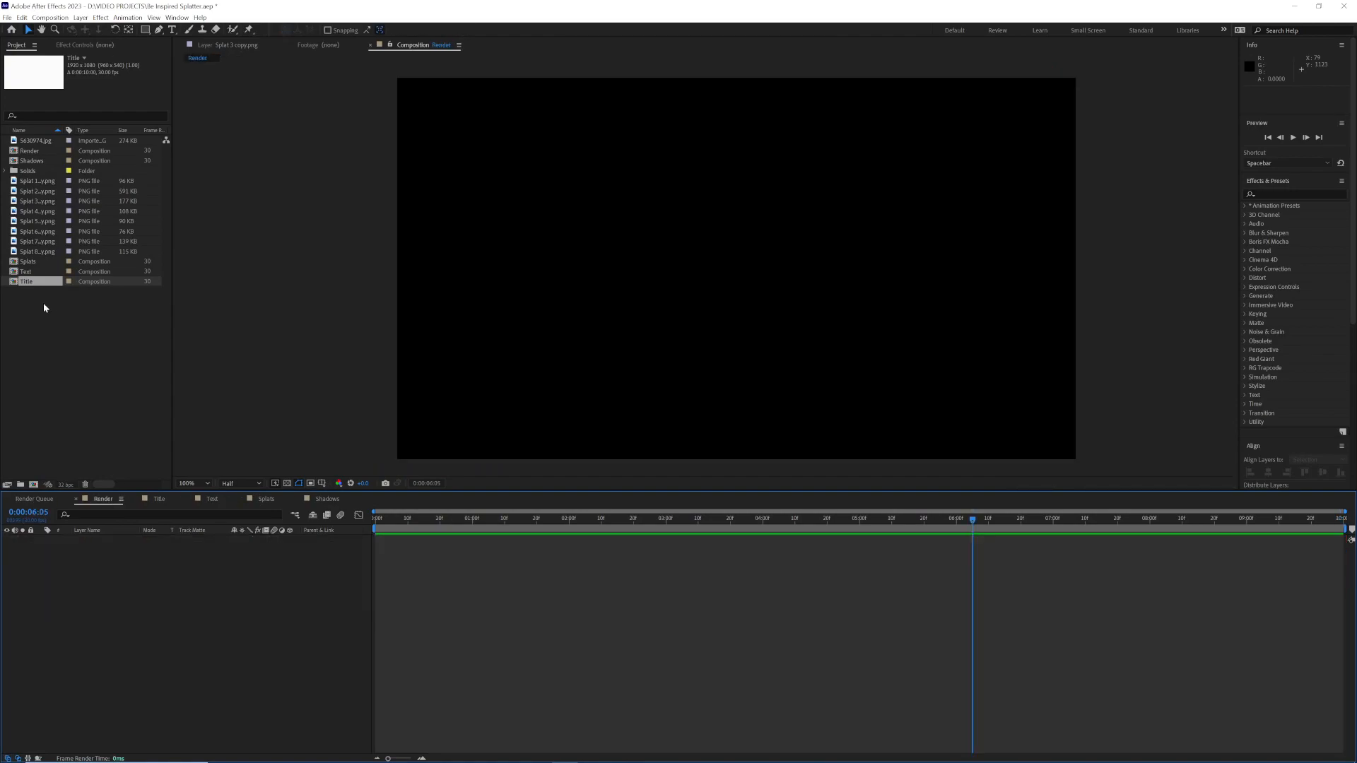
right_click(86, 552)
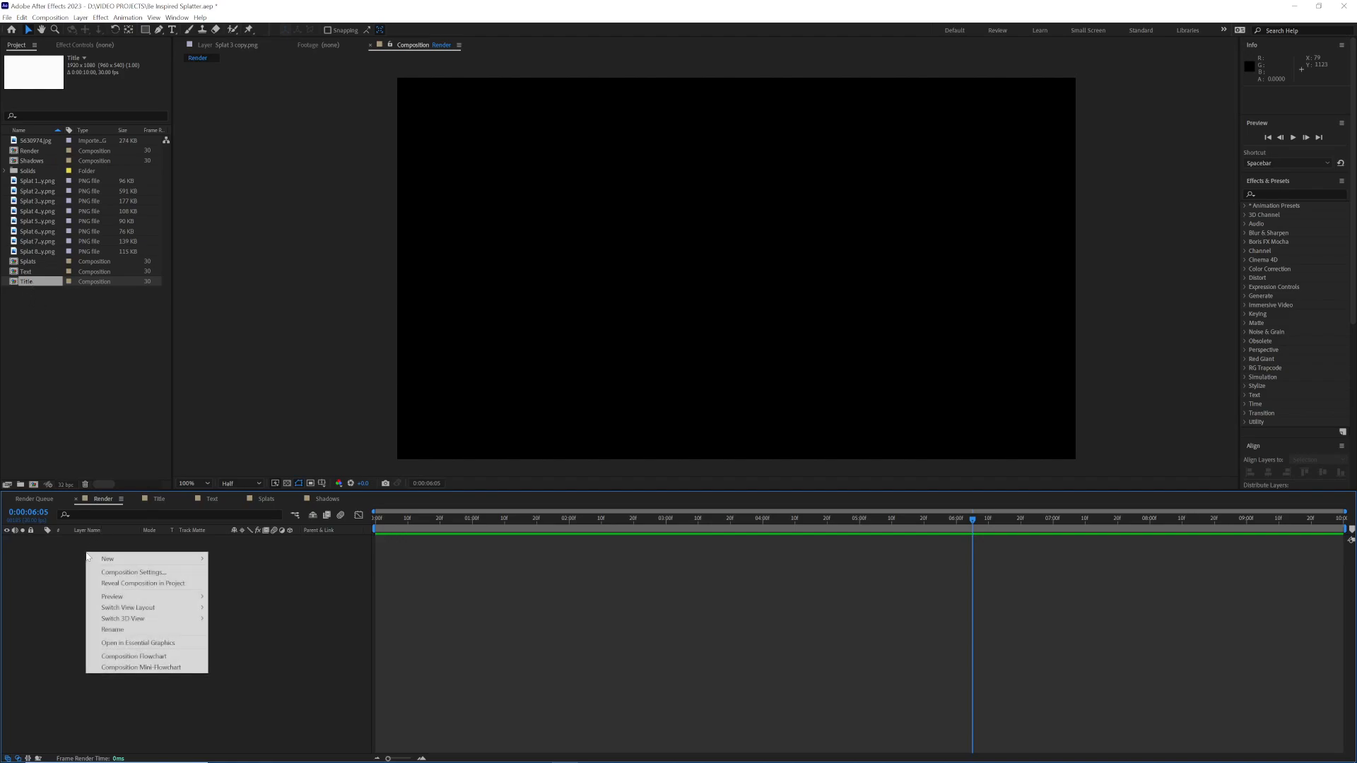
mouse_move(149, 560)
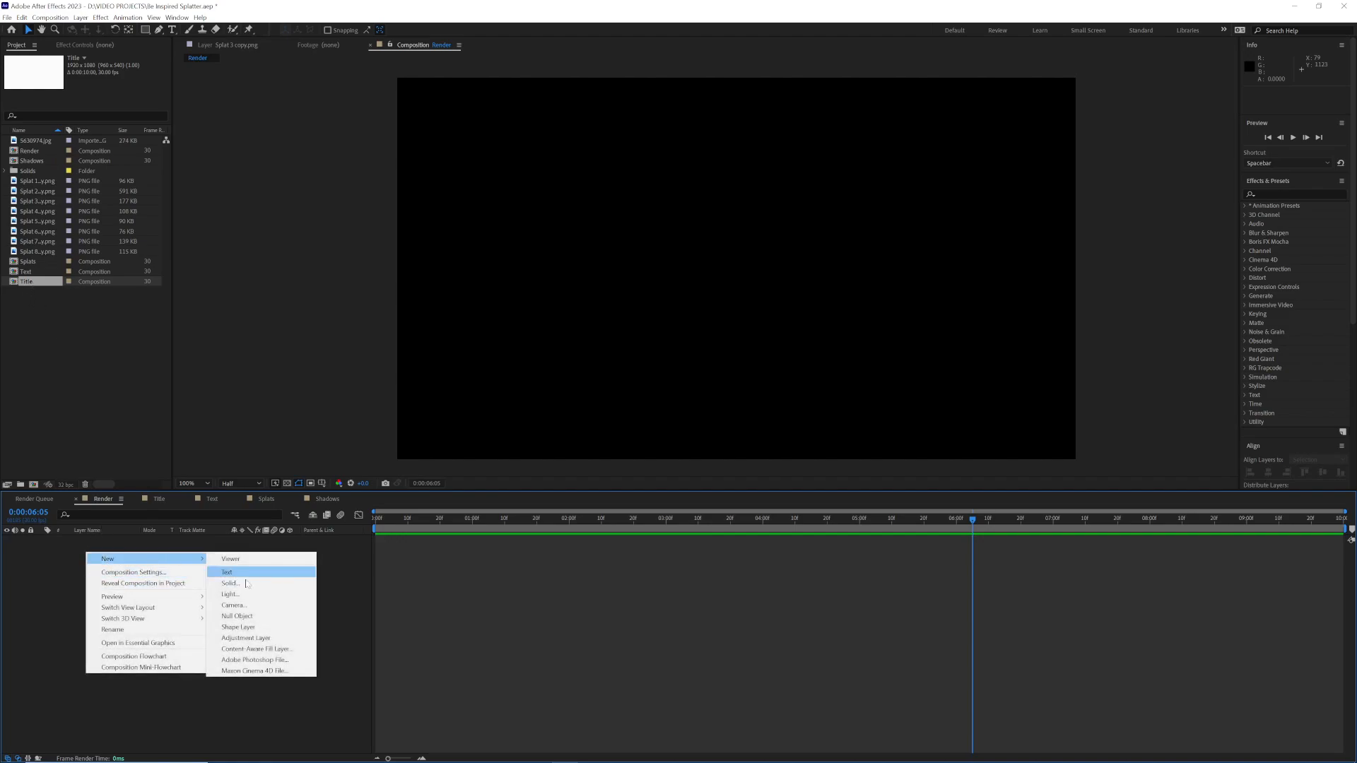
left_click(255, 574)
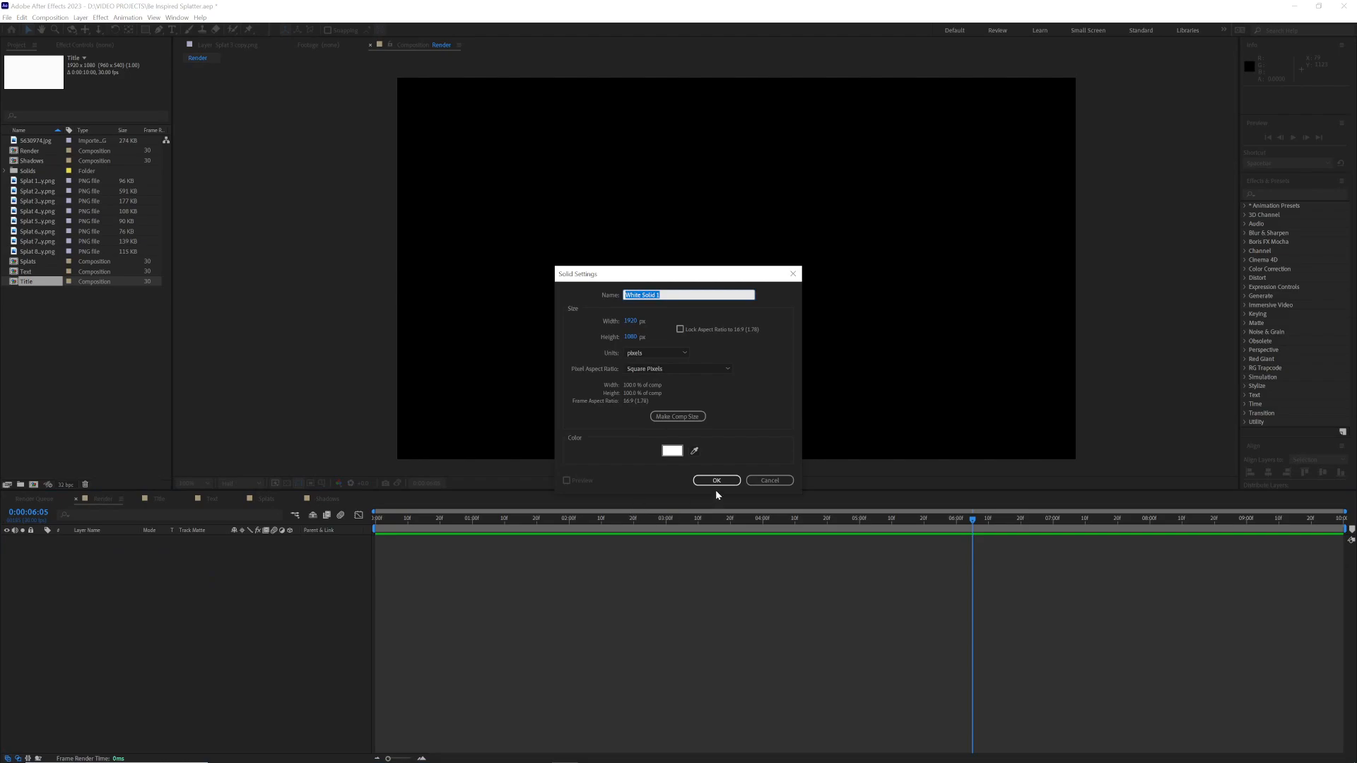
type("BG")
left_click(716, 480)
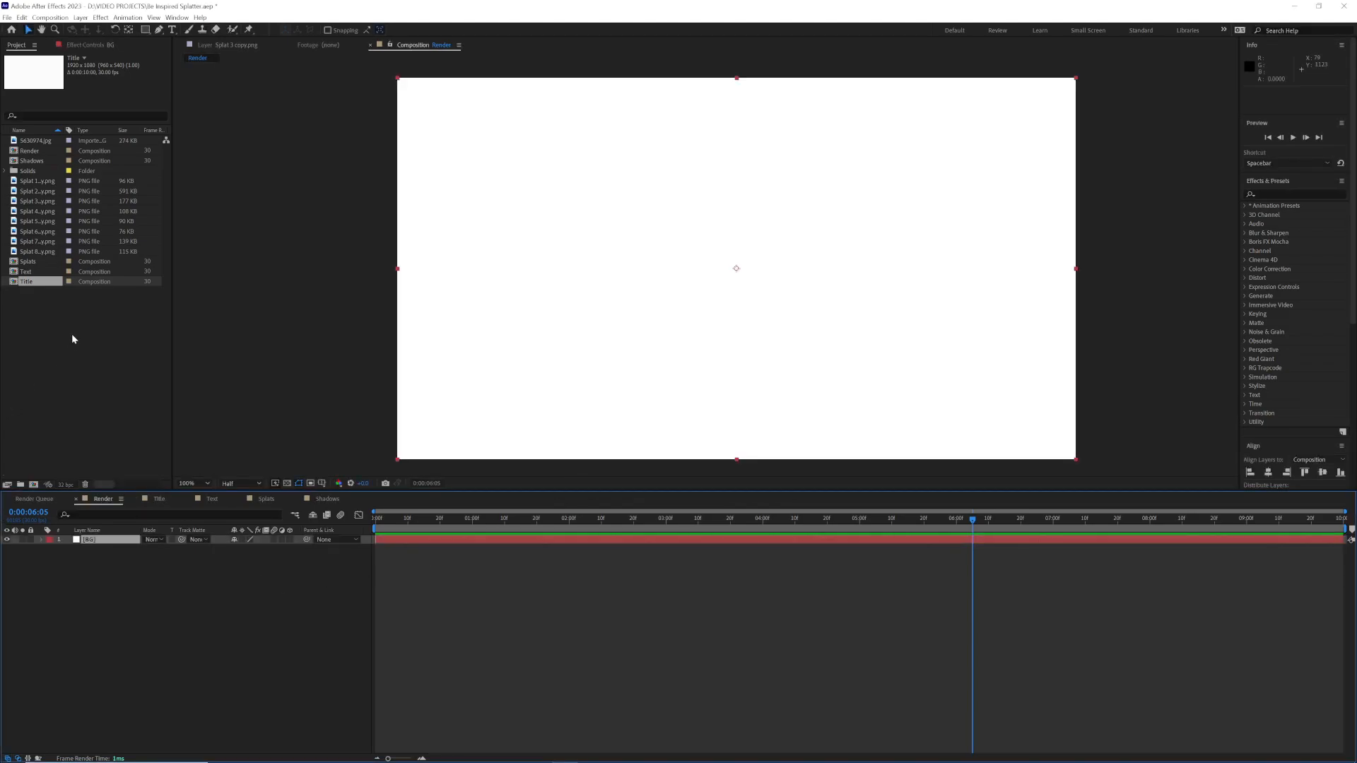
Step: Stack the Title, Shadows and Splats compositions in that order above the BG layer and preview the result
left_click_drag(28, 285, 97, 544)
left_click_drag(29, 262, 194, 545)
left_click_drag(972, 519, 408, 519)
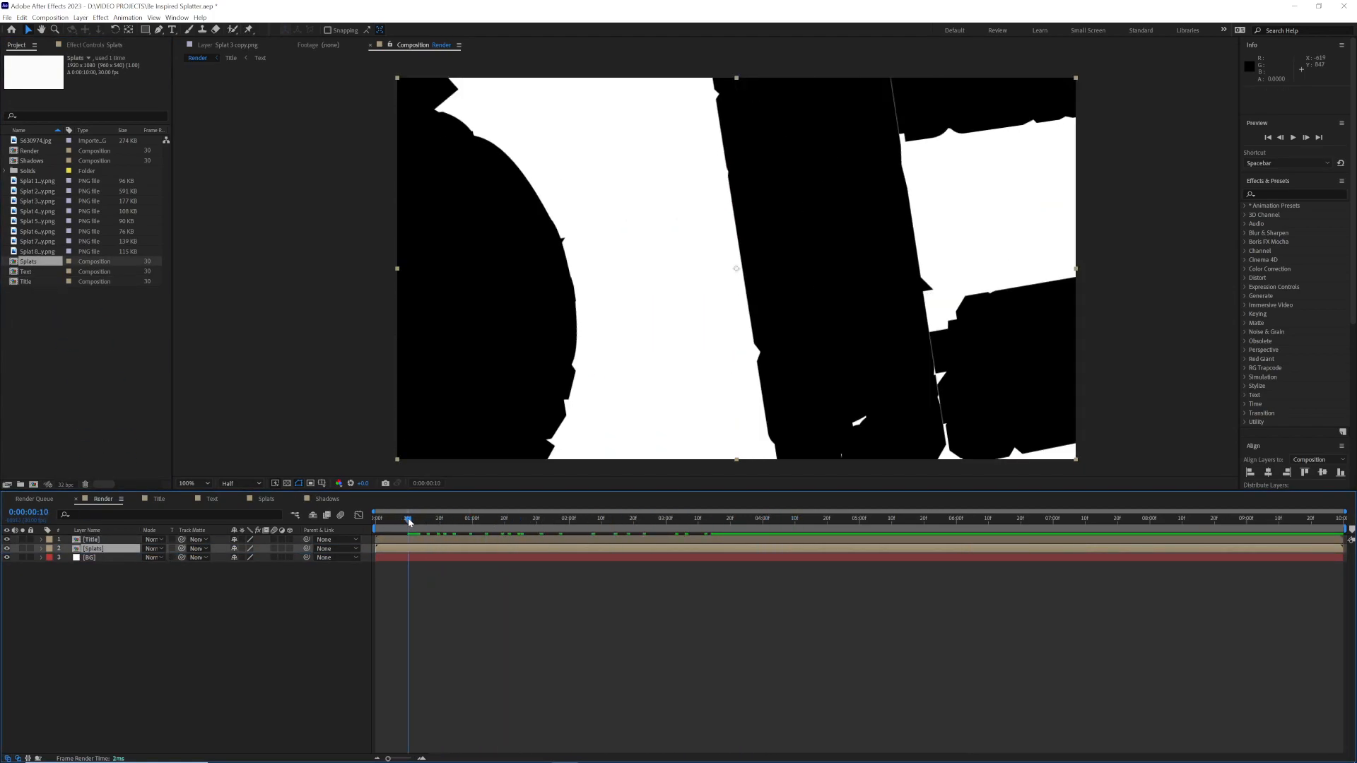
key("space")
left_click_drag(28, 161, 116, 549)
key("space")
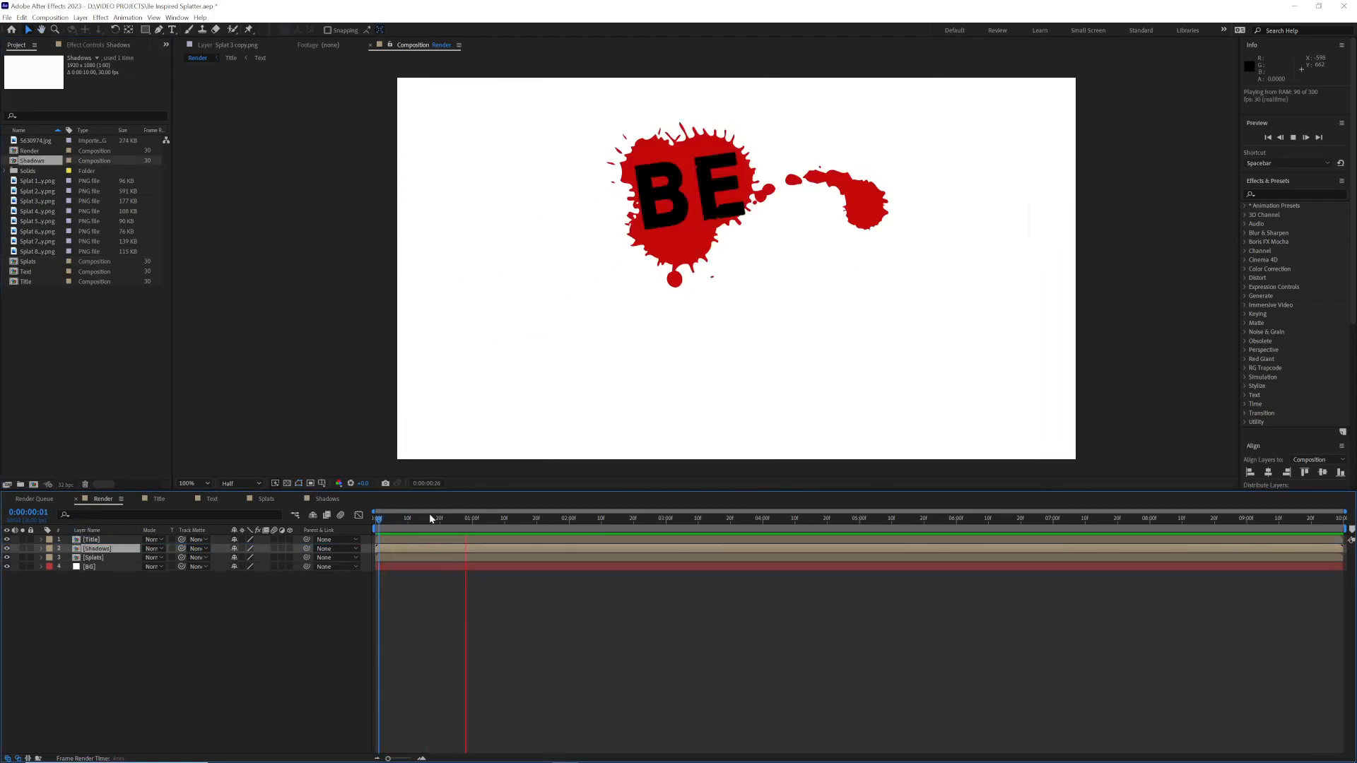
key("space")
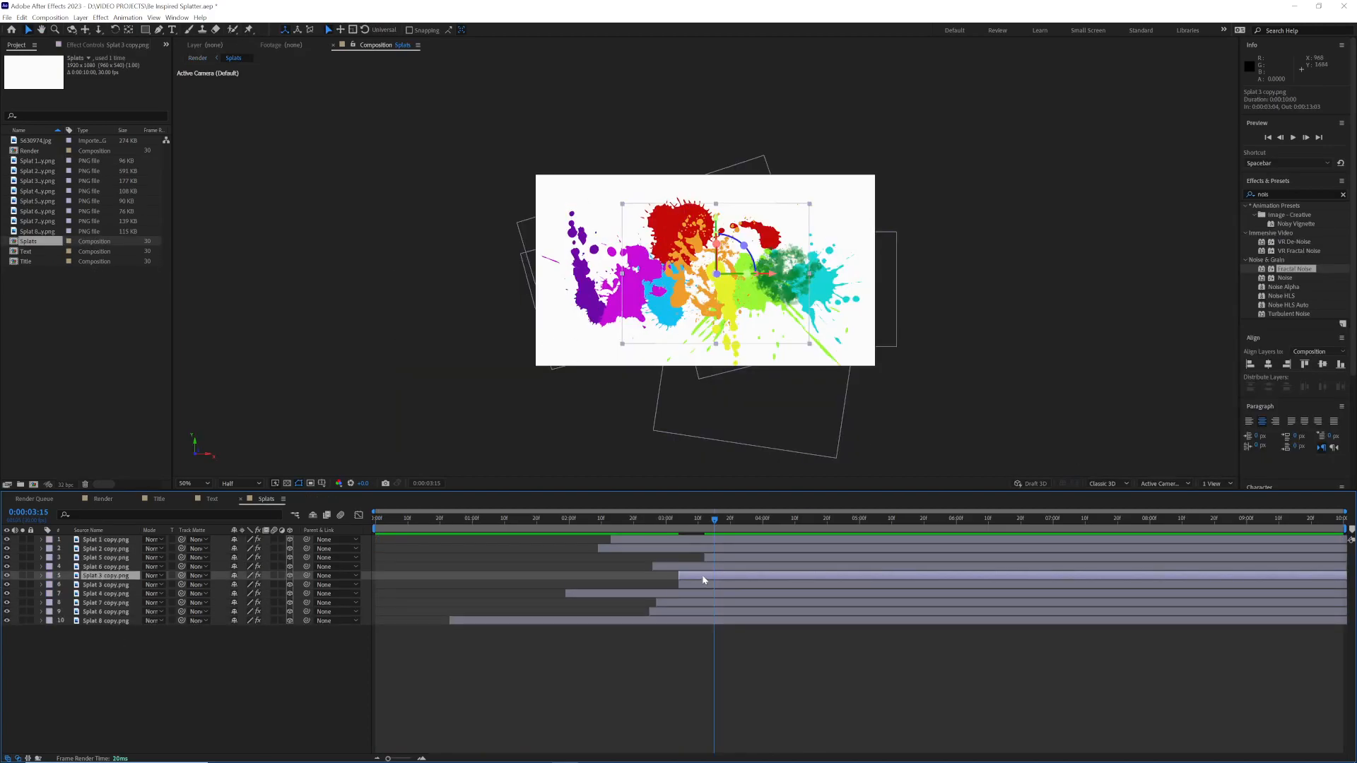
Step: In the Splats composition, start the extra Splat 3 layer at 0:00:00:23, scale it and bring it toward the camera as foreground splatter around the red splat
left_click_drag(705, 520, 451, 525)
left_click_drag(738, 621, 503, 623)
key("s")
left_click_drag(260, 629, 55, 659)
key("p")
left_click_drag(662, 278, 425, 189)
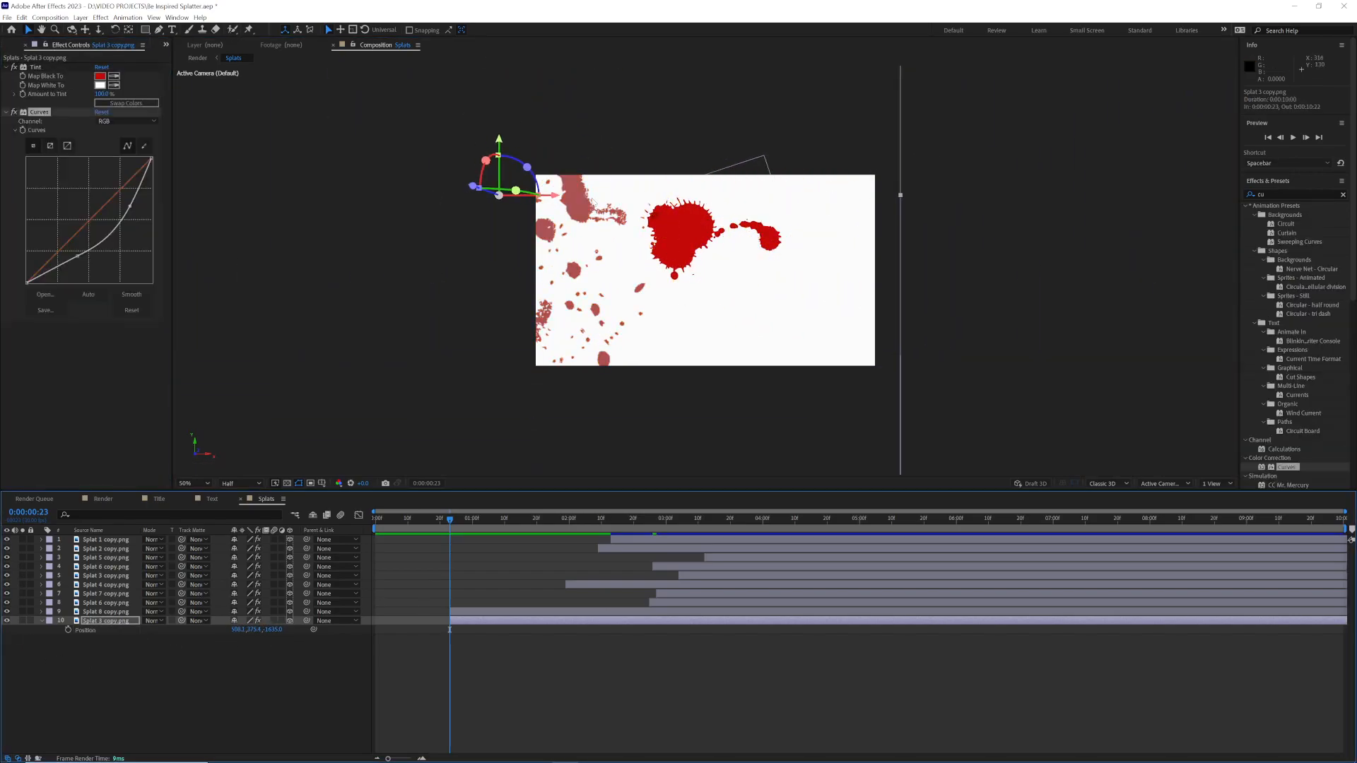
left_click_drag(692, 304, 658, 183)
key("s")
left_click_drag(255, 629, 283, 631)
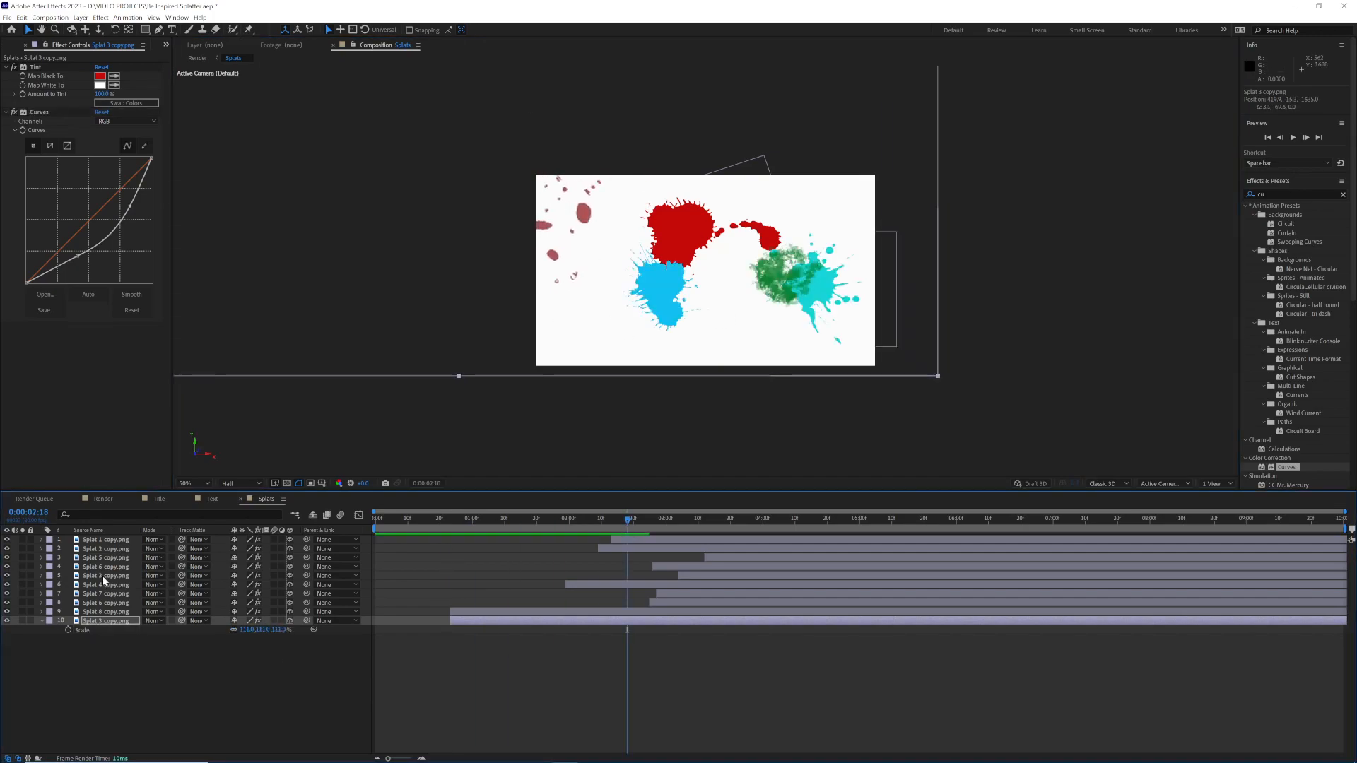
Step: Duplicate the orange Splat 3 layer, place the copy directly below Splat 4 and start it at about 0:00:02:00
left_click(103, 576)
key("ctrl+d")
left_click_drag(706, 576, 684, 576)
left_click_drag(102, 577, 96, 614)
left_click_drag(627, 520, 569, 534)
left_click_drag(97, 613, 96, 590)
left_click_drag(695, 595, 605, 598)
left_click_drag(746, 244, 683, 297)
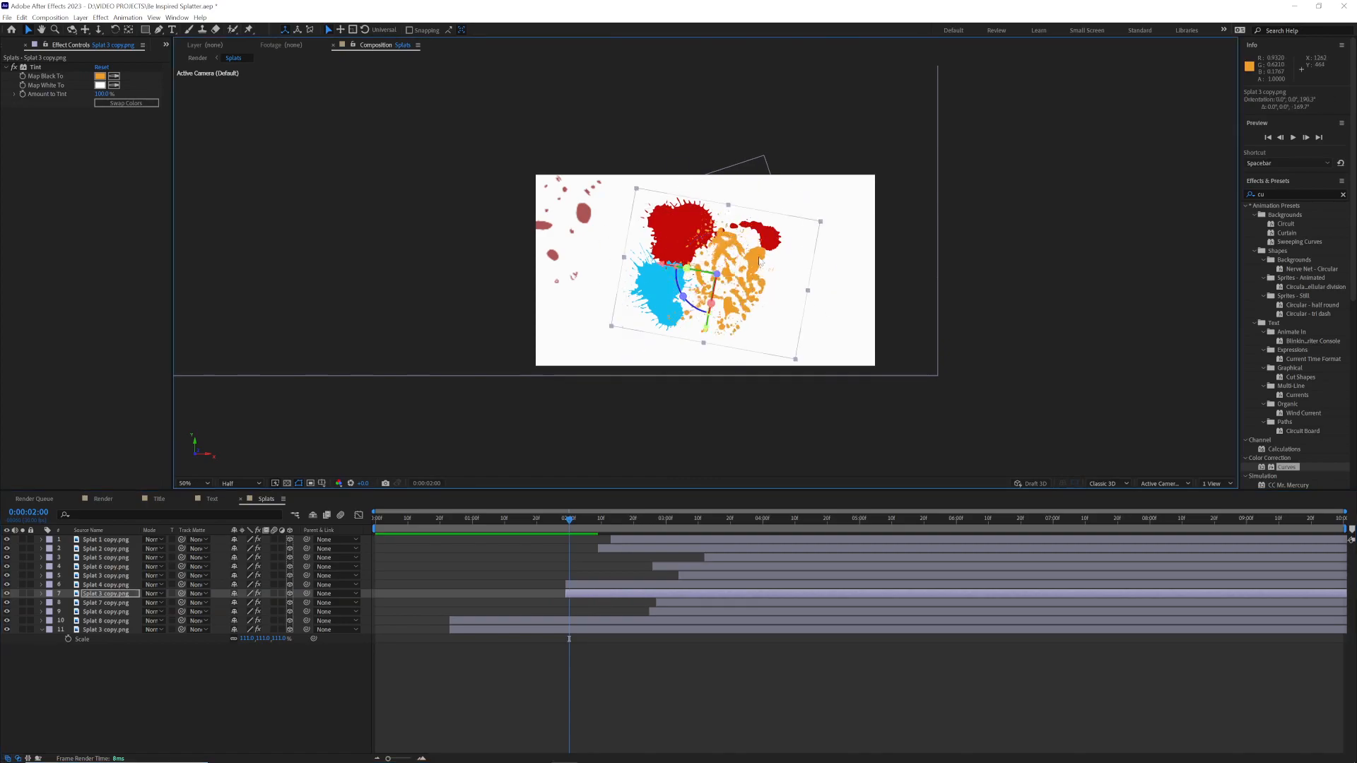
Step: Scale down the new Splat 3 copy and position it behind the blue splat
key("s")
left_click_drag(272, 601, 260, 602)
left_click_drag(738, 268, 648, 294)
key("p")
left_click_drag(267, 602, 284, 603)
Step: Set the copy's Tint Map Black To colour to a darker shade of the blue sampled from the neighbouring splat
left_click(113, 76)
left_click(663, 286)
left_click(99, 75)
left_click_drag(705, 373, 709, 391)
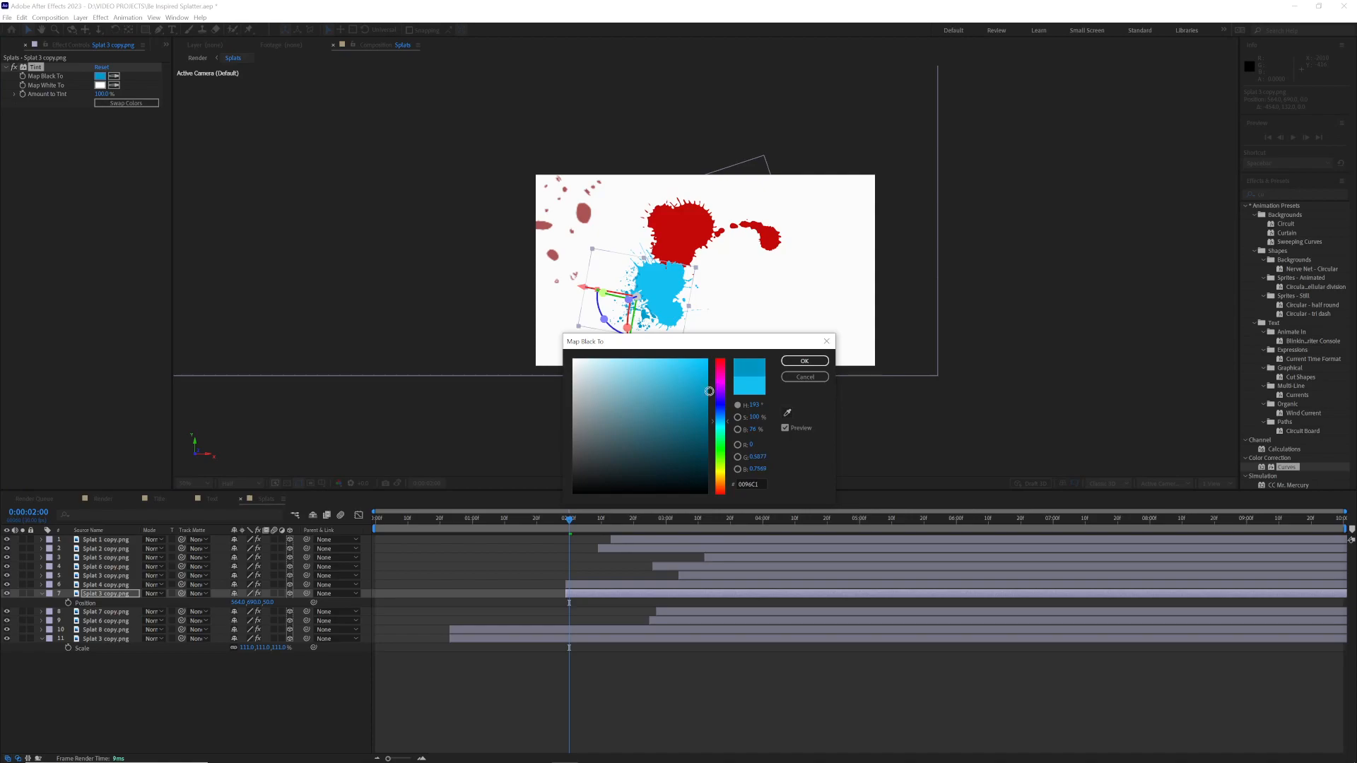
left_click(804, 361)
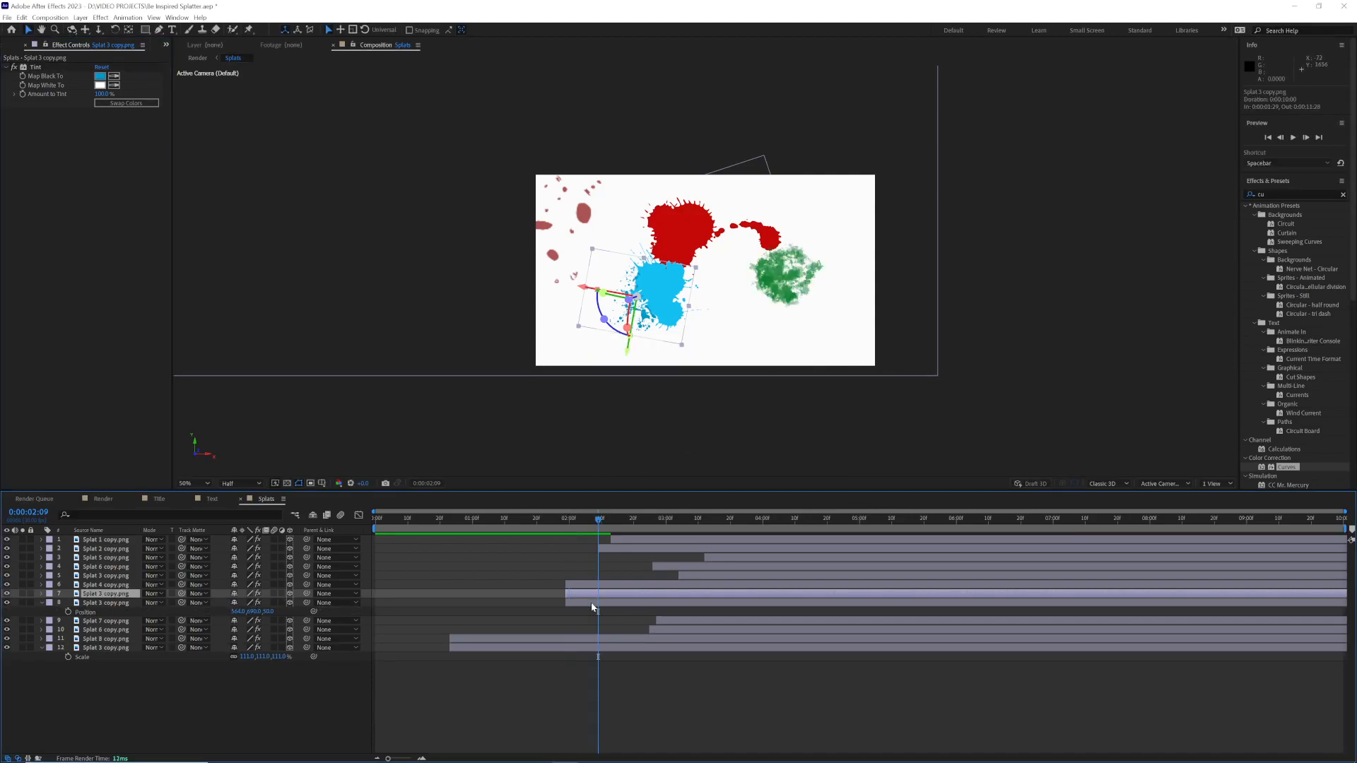
Step: Place another Splat 3 copy directly below the Splat 1 layer, then scale and position it near the camera around the turquoise splat
left_click_drag(91, 560, 93, 545)
key("s")
left_click_drag(247, 557, 403, 552)
key("p")
left_click_drag(272, 558, 7, 558)
left_click_drag(889, 191, 894, 287)
key("s")
left_click_drag(248, 558, 131, 558)
key("p")
left_click_drag(871, 295, 838, 277)
left_click_drag(718, 313, 805, 381)
Step: Set that copy's Tint Map Black To colour to turquoise sampled from the splat and readjust its position
left_click(113, 77)
left_click(827, 290)
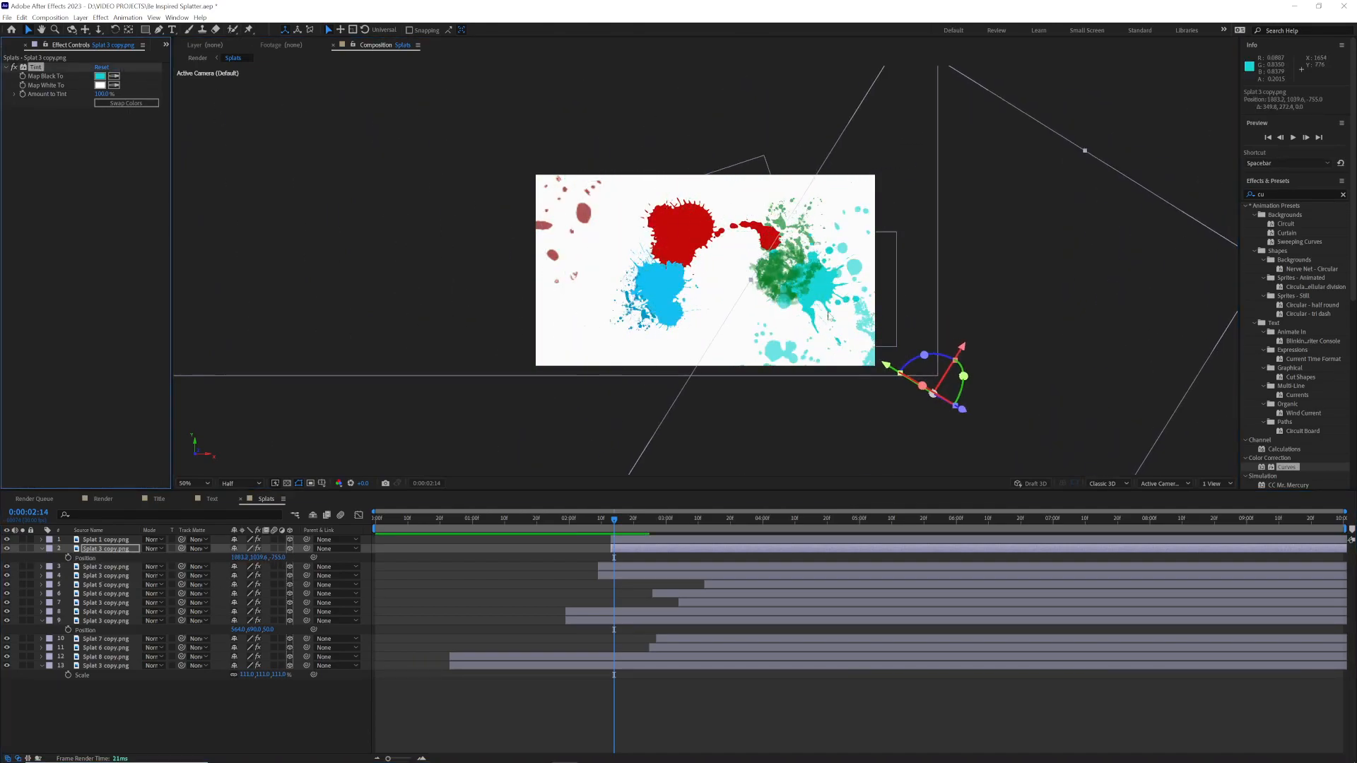
left_click_drag(280, 557, 61, 558)
left_click_drag(883, 368, 817, 299)
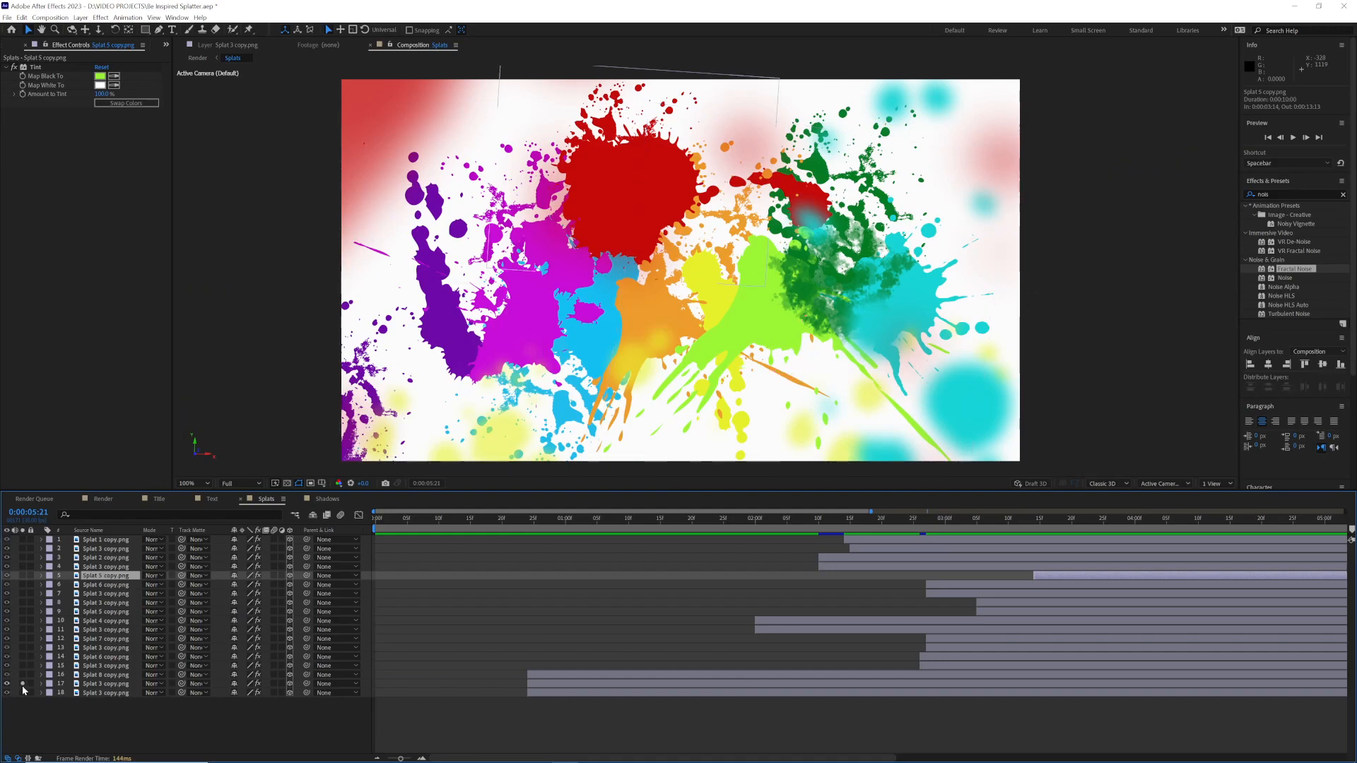
Step: Solo the blurred red, turquoise and yellow Splat 3 layers to identify the foreground splatters
left_click(23, 683)
left_click(22, 685)
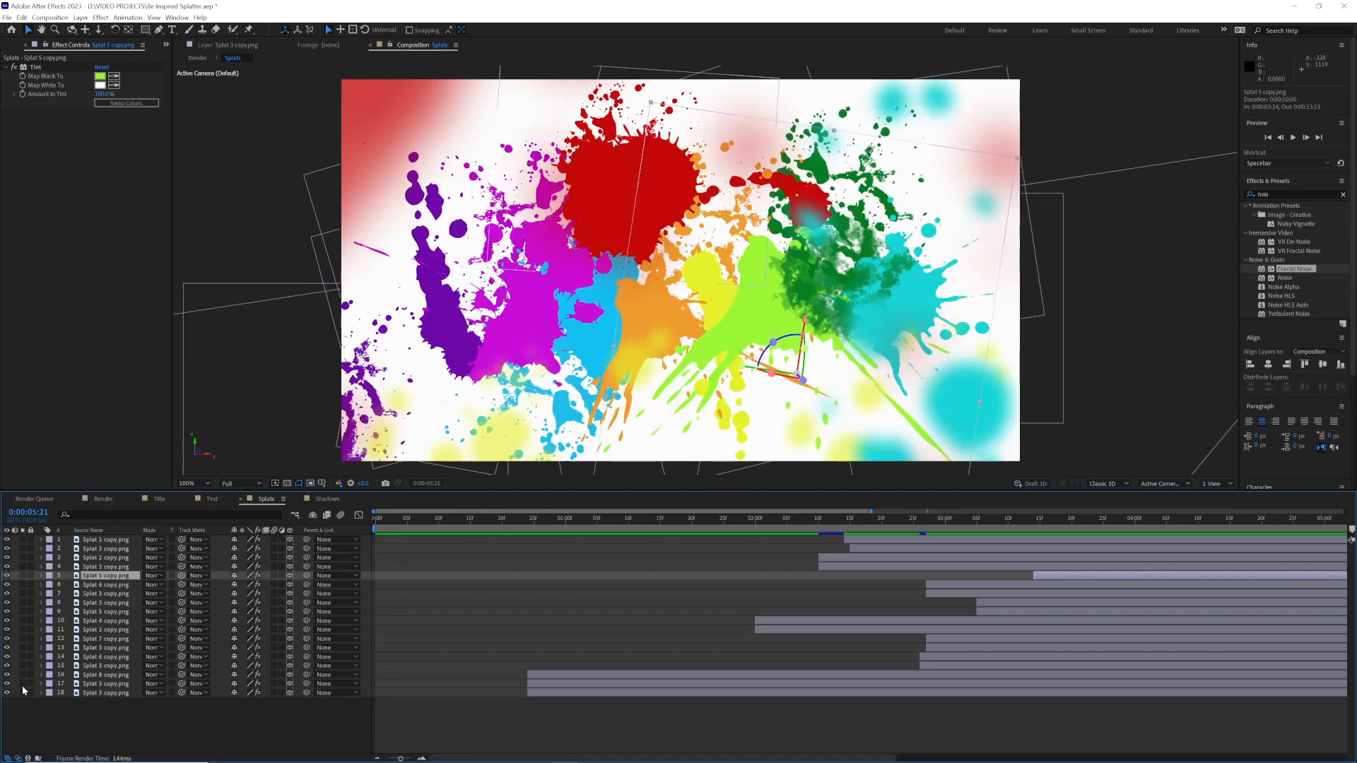
left_click(22, 692)
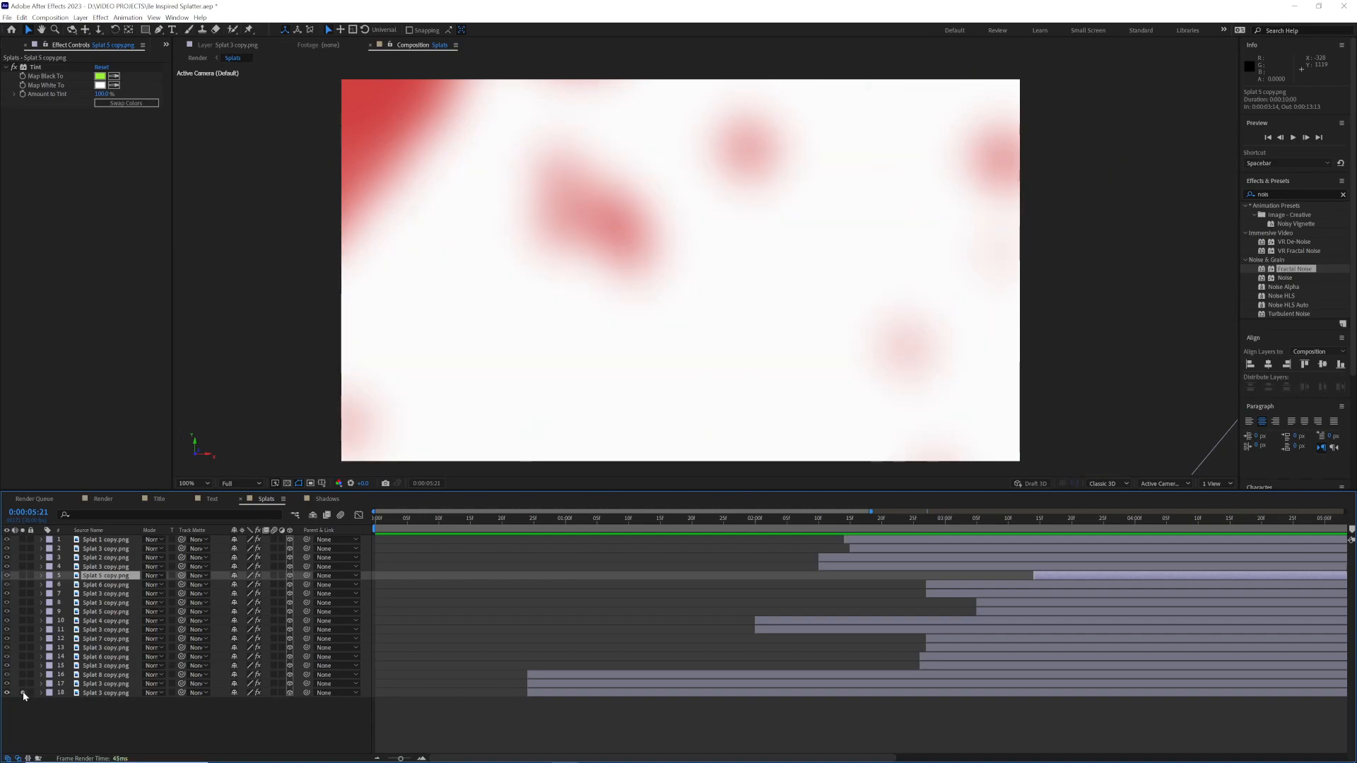
left_click(23, 566)
left_click(22, 565)
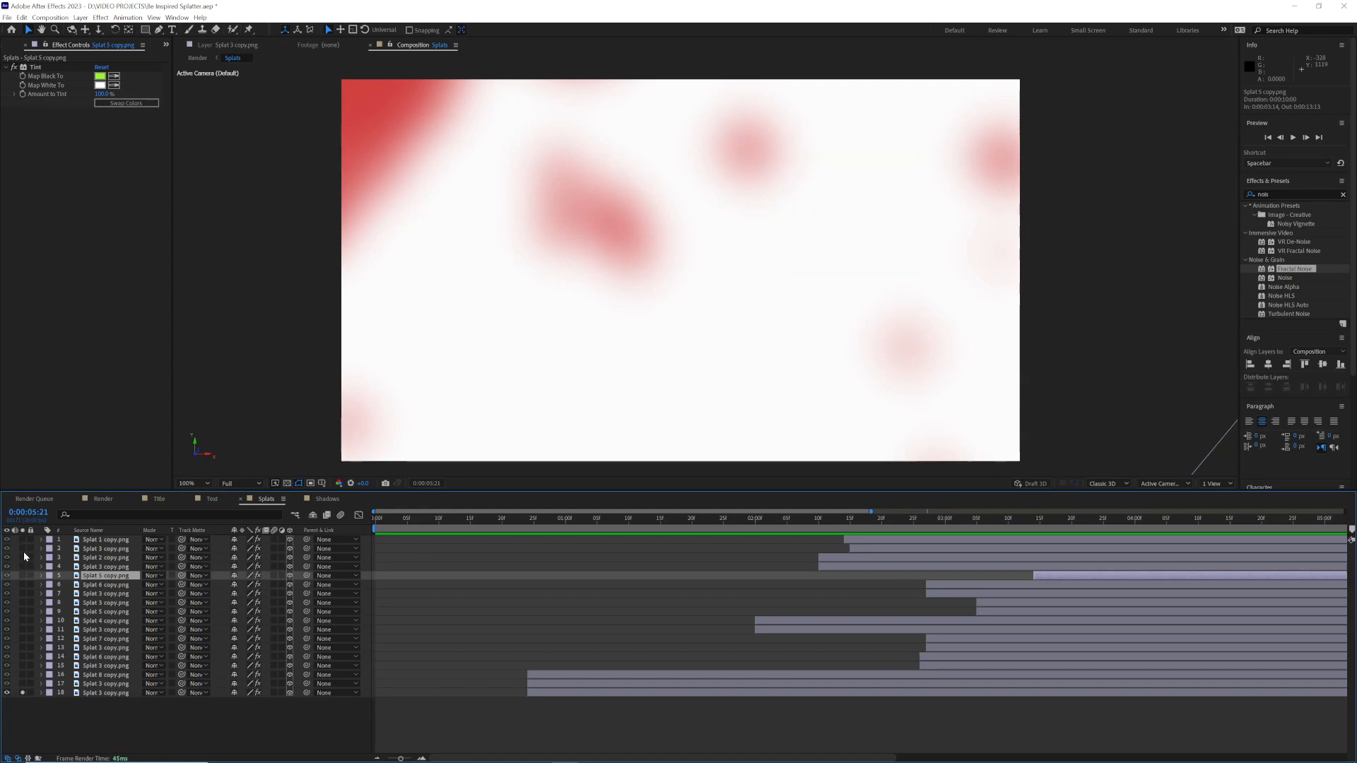
left_click(23, 549)
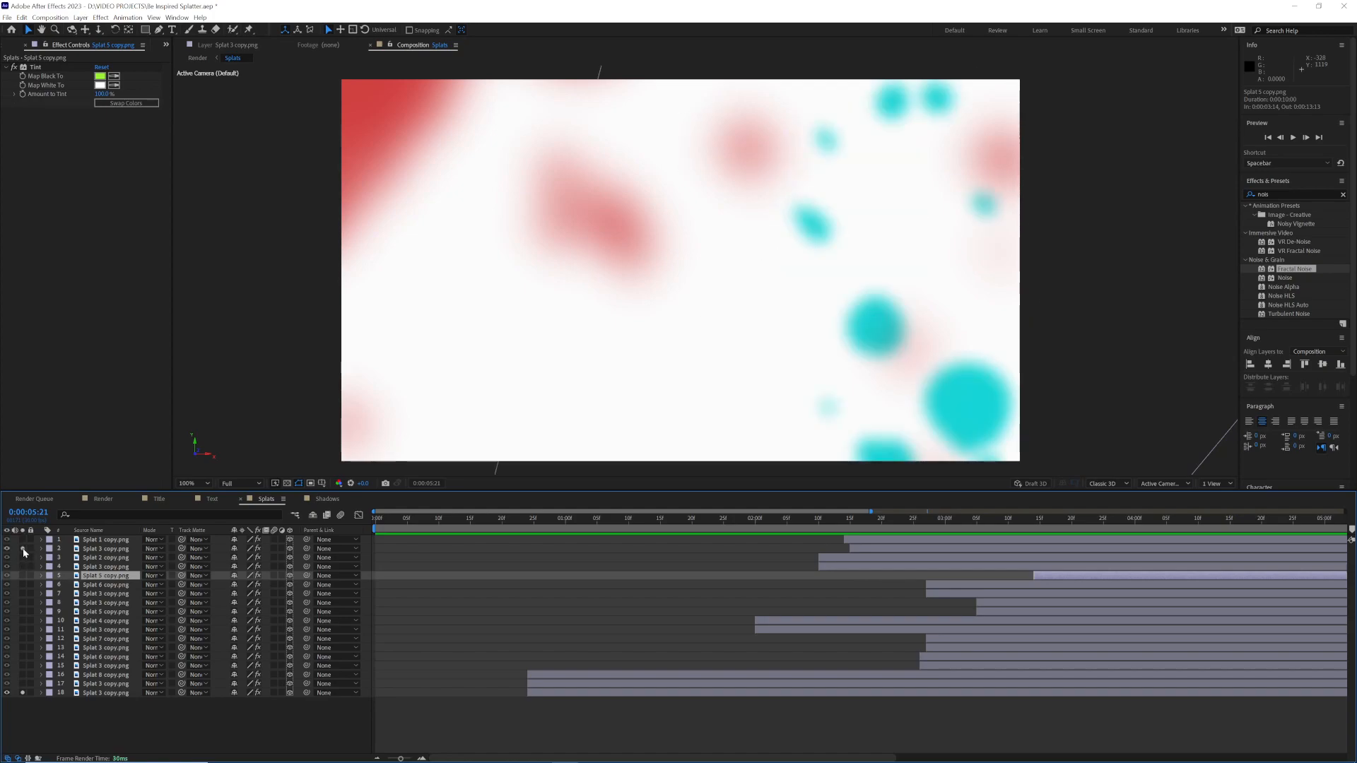
left_click(22, 595)
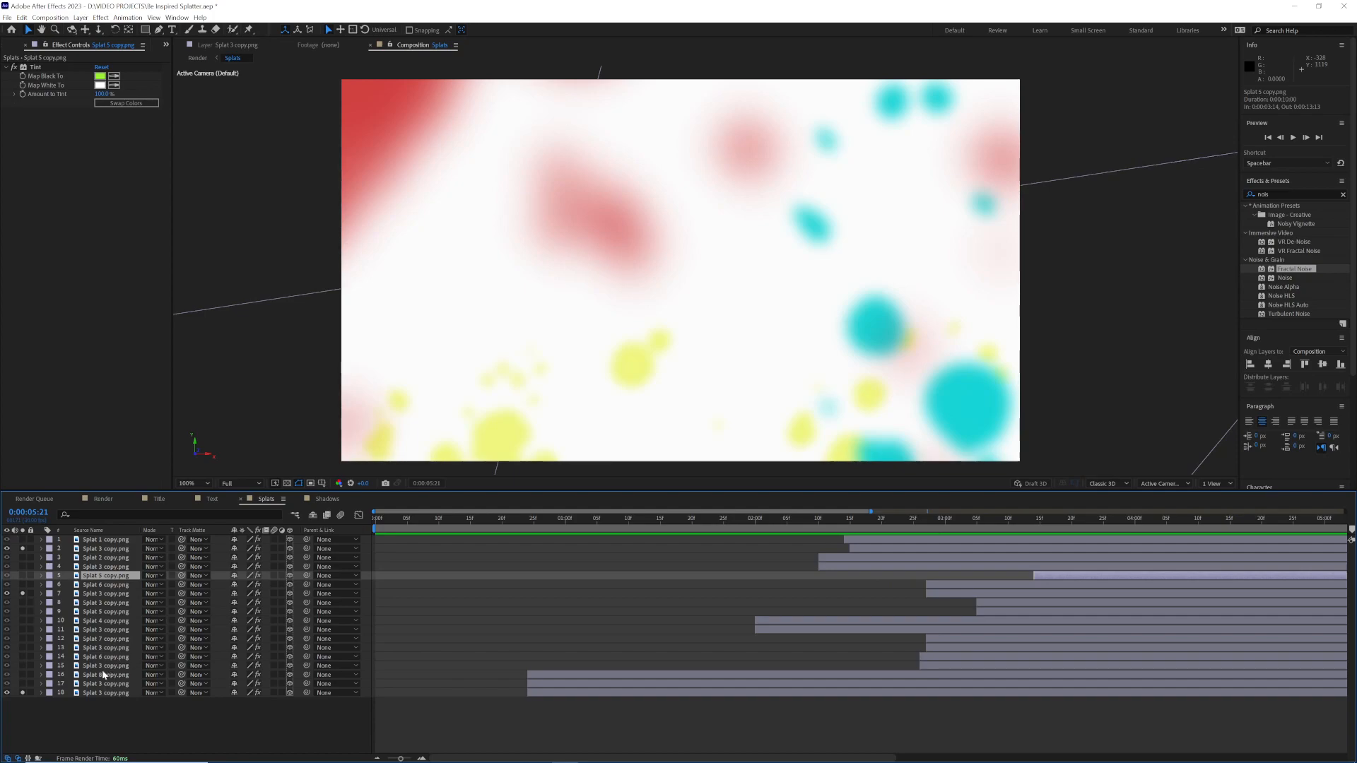
Step: Move the three blurred Splat 3 layers to the top of the layer stack and turn off their solo
left_click(97, 595)
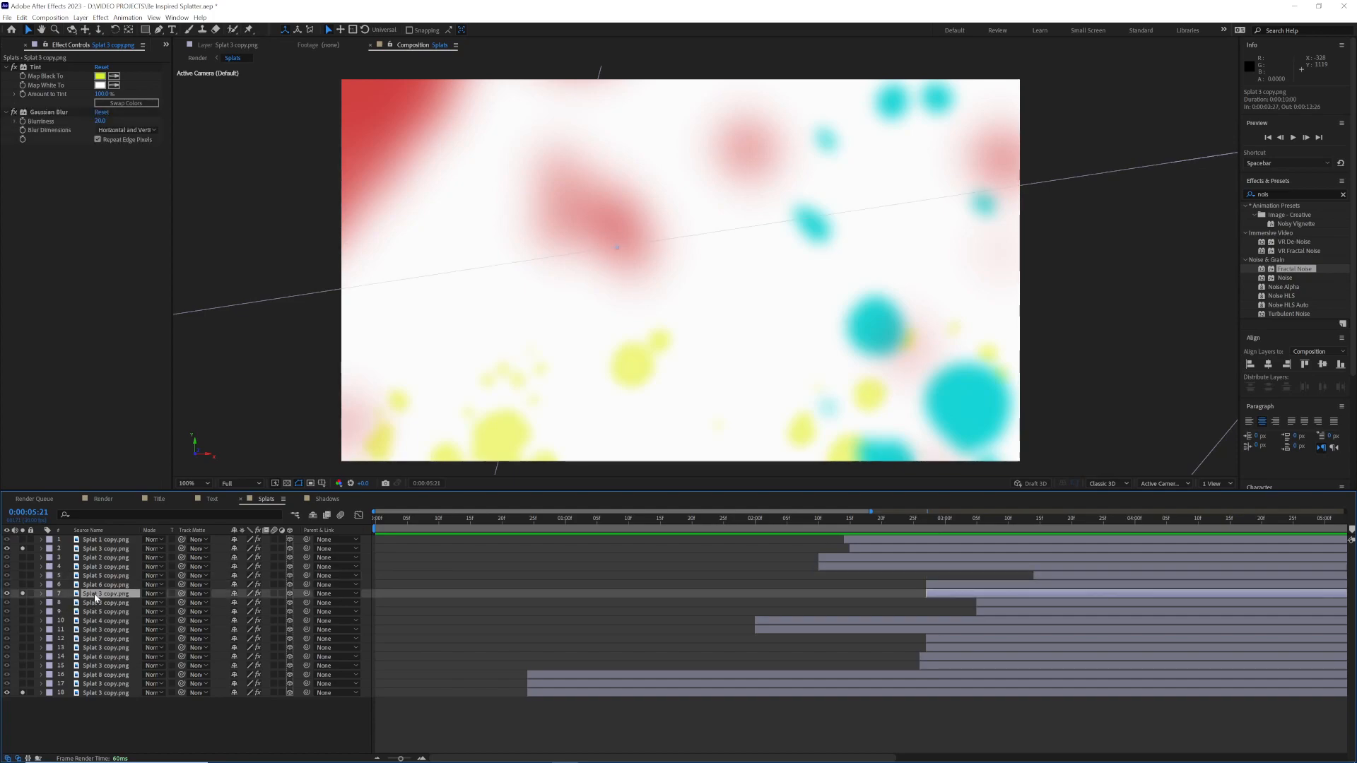
left_click(107, 549, "ctrl")
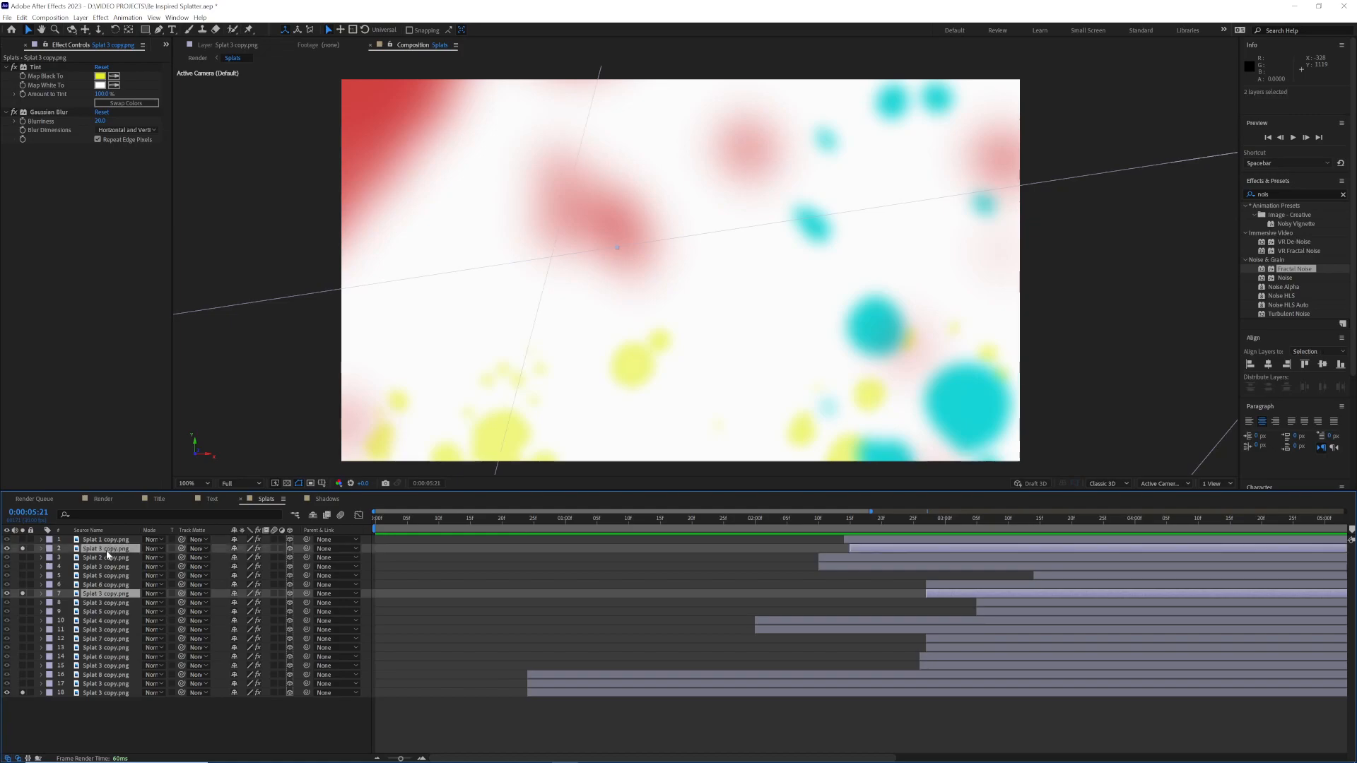
left_click(113, 693, "ctrl")
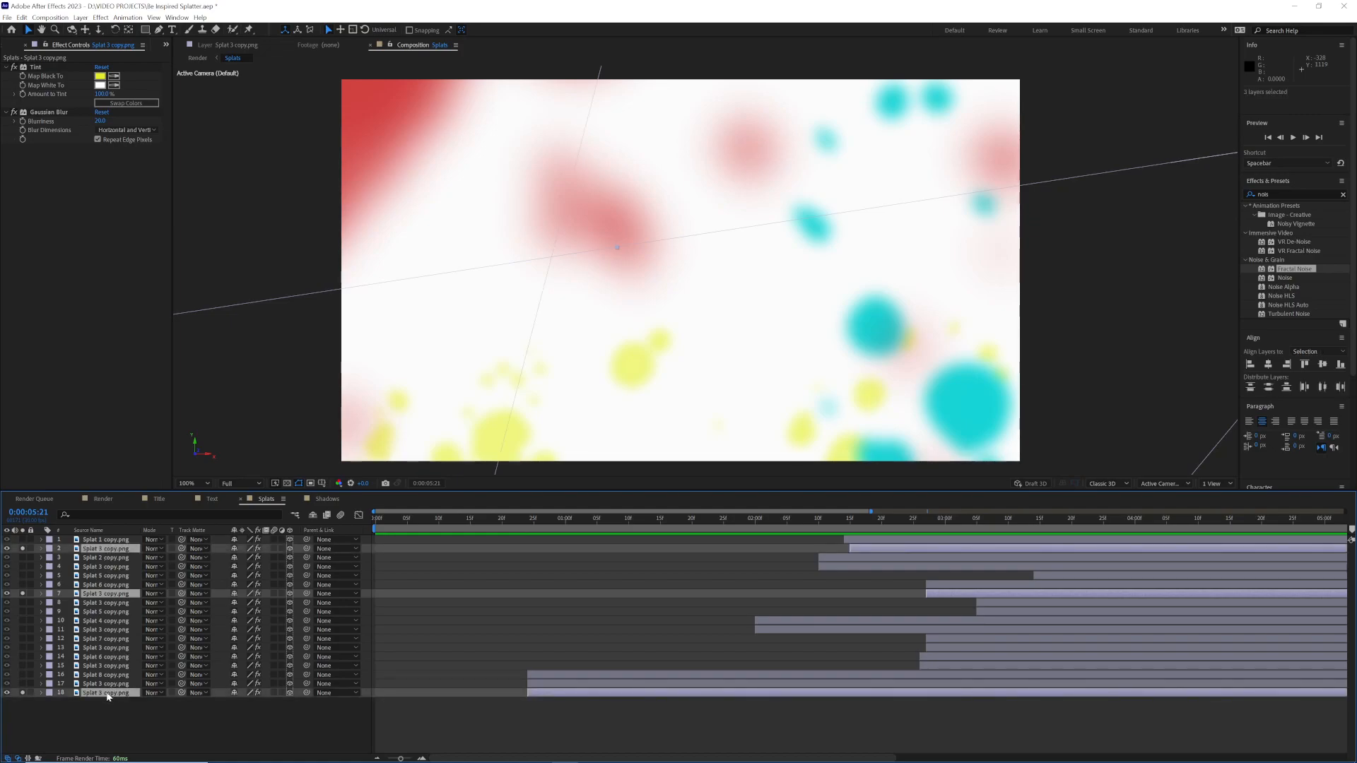
left_click_drag(109, 694, 105, 537)
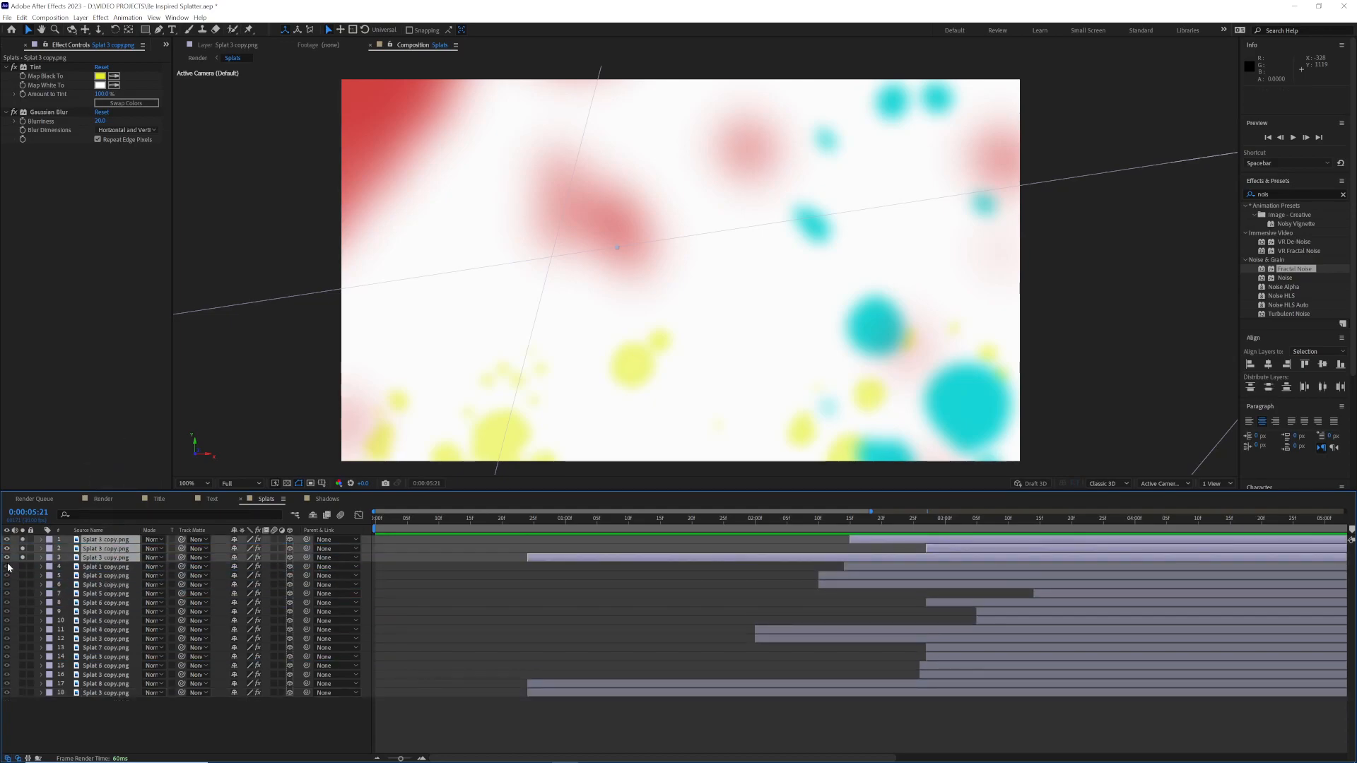
left_click(22, 557)
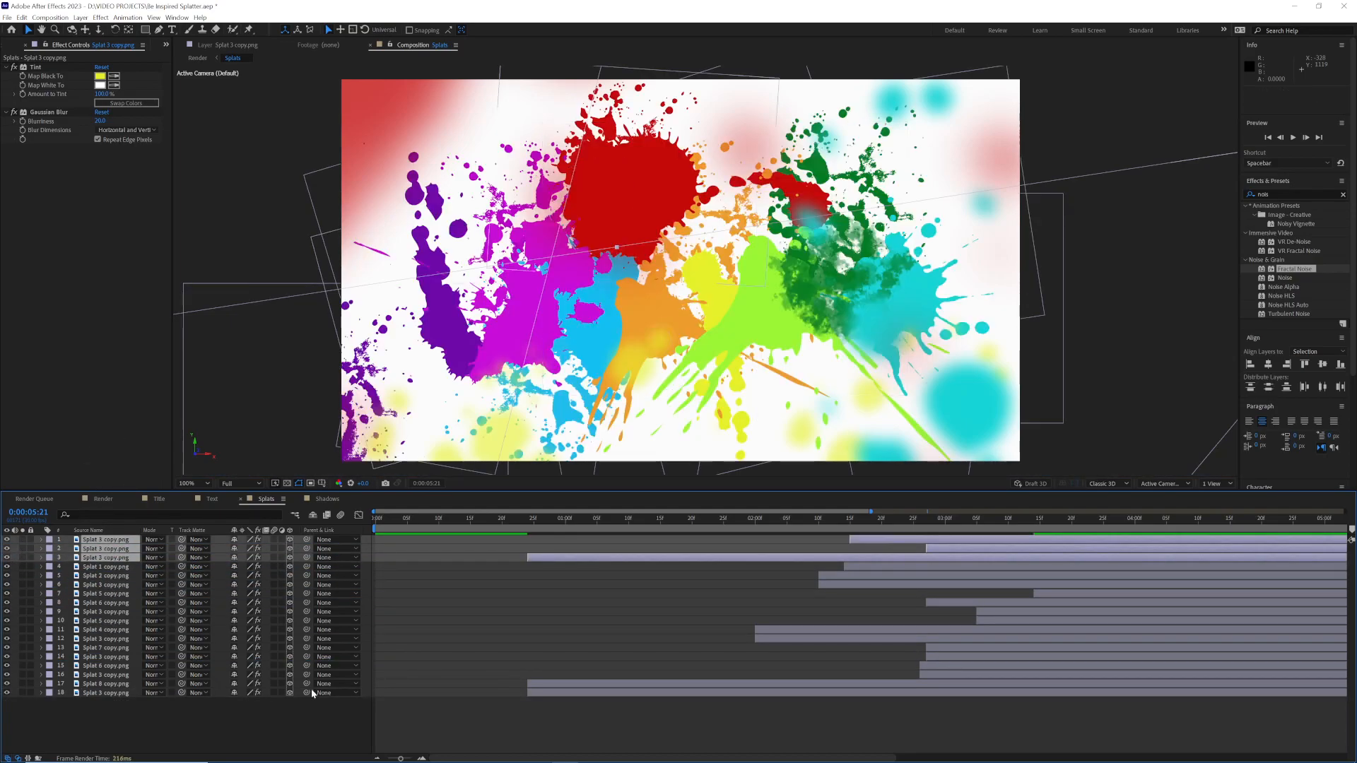
Step: Add an adjustment layer to the Splats composition and place it directly below the three blurred foreground layers
right_click(96, 700)
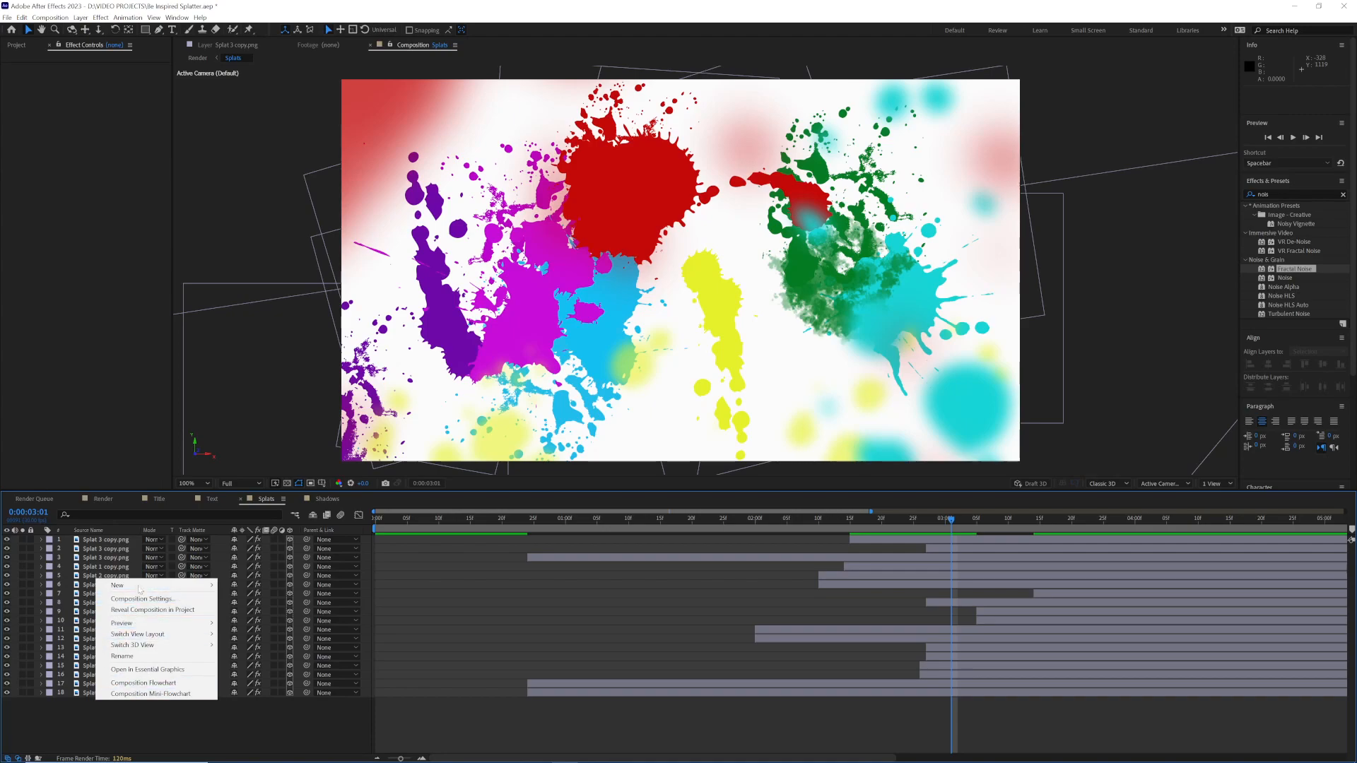
mouse_move(155, 586)
left_click(255, 665)
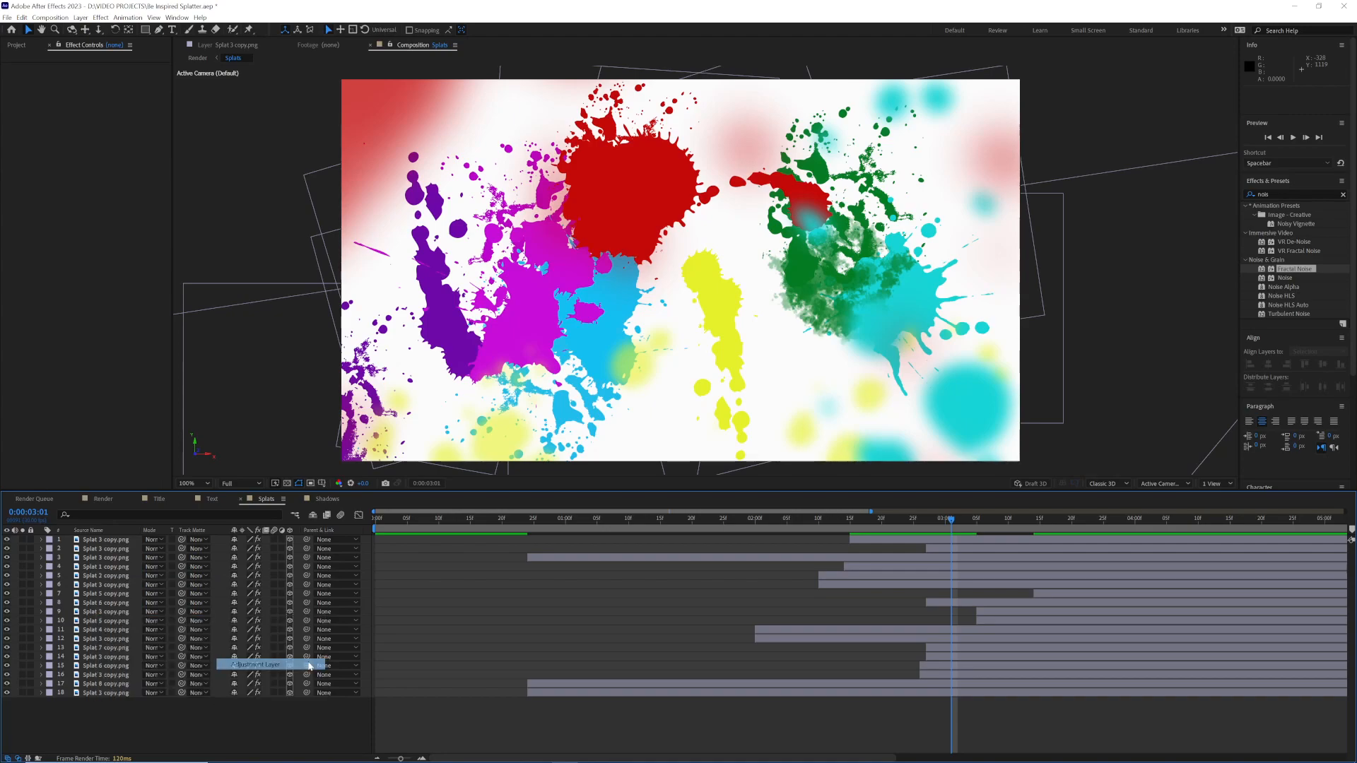
left_click_drag(113, 543, 118, 574)
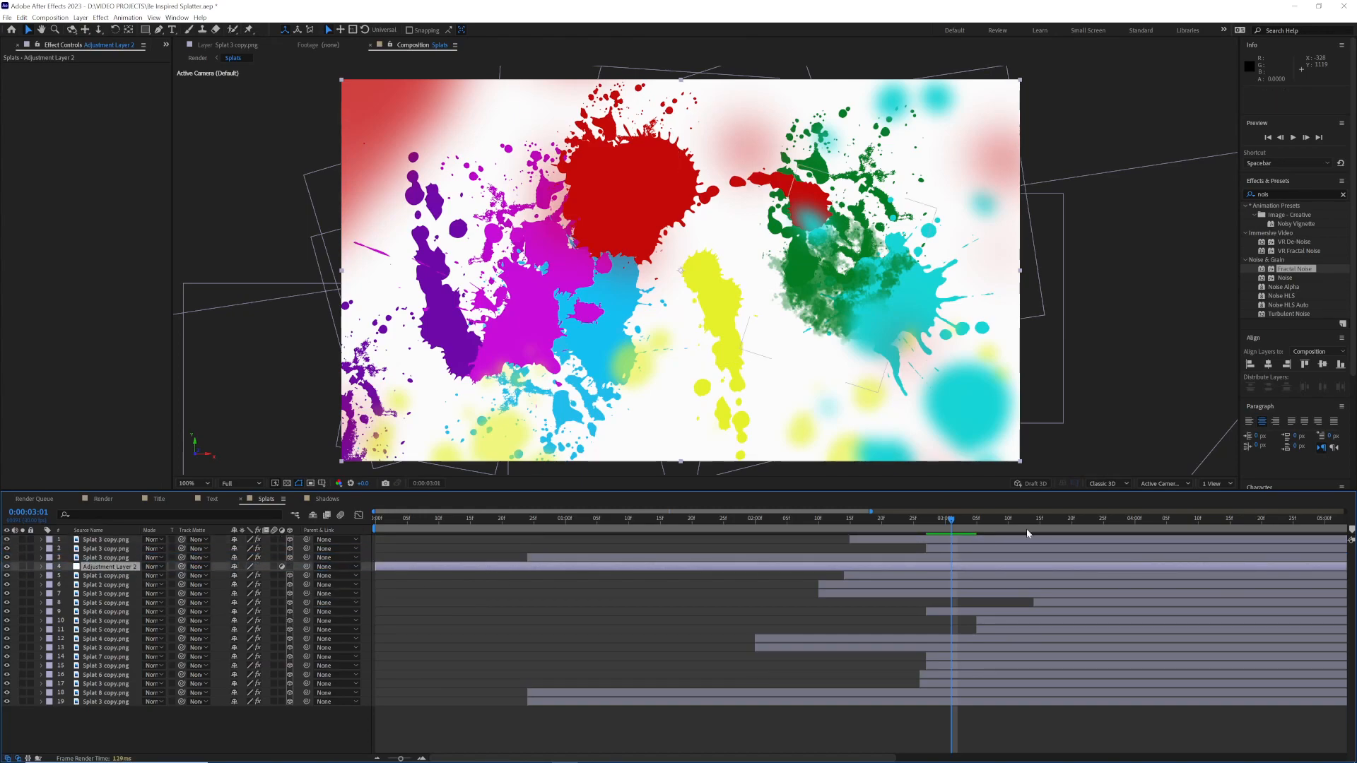
Step: Apply the Fractal Noise effect to the adjustment layer and set its blending mode to Overlay
left_click(1281, 195)
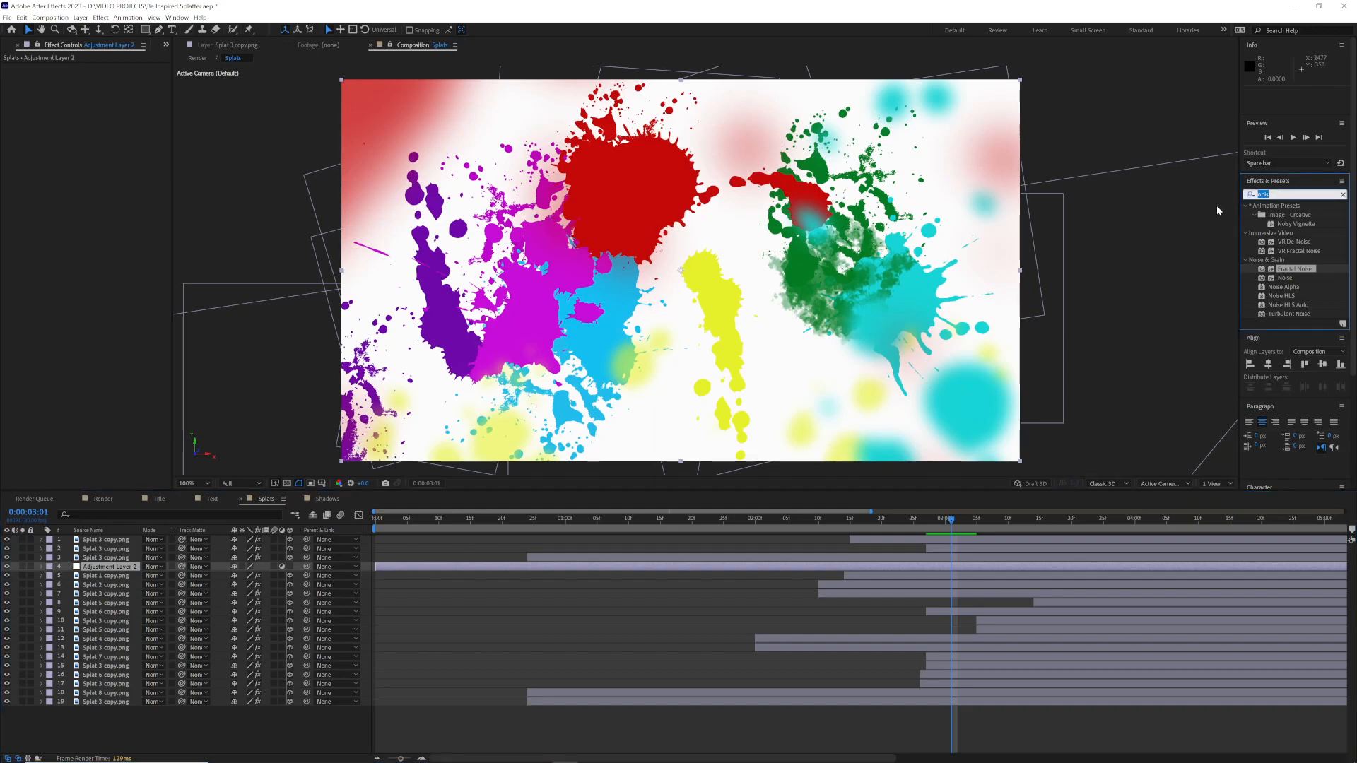
left_click(1270, 271)
double_click(1270, 271)
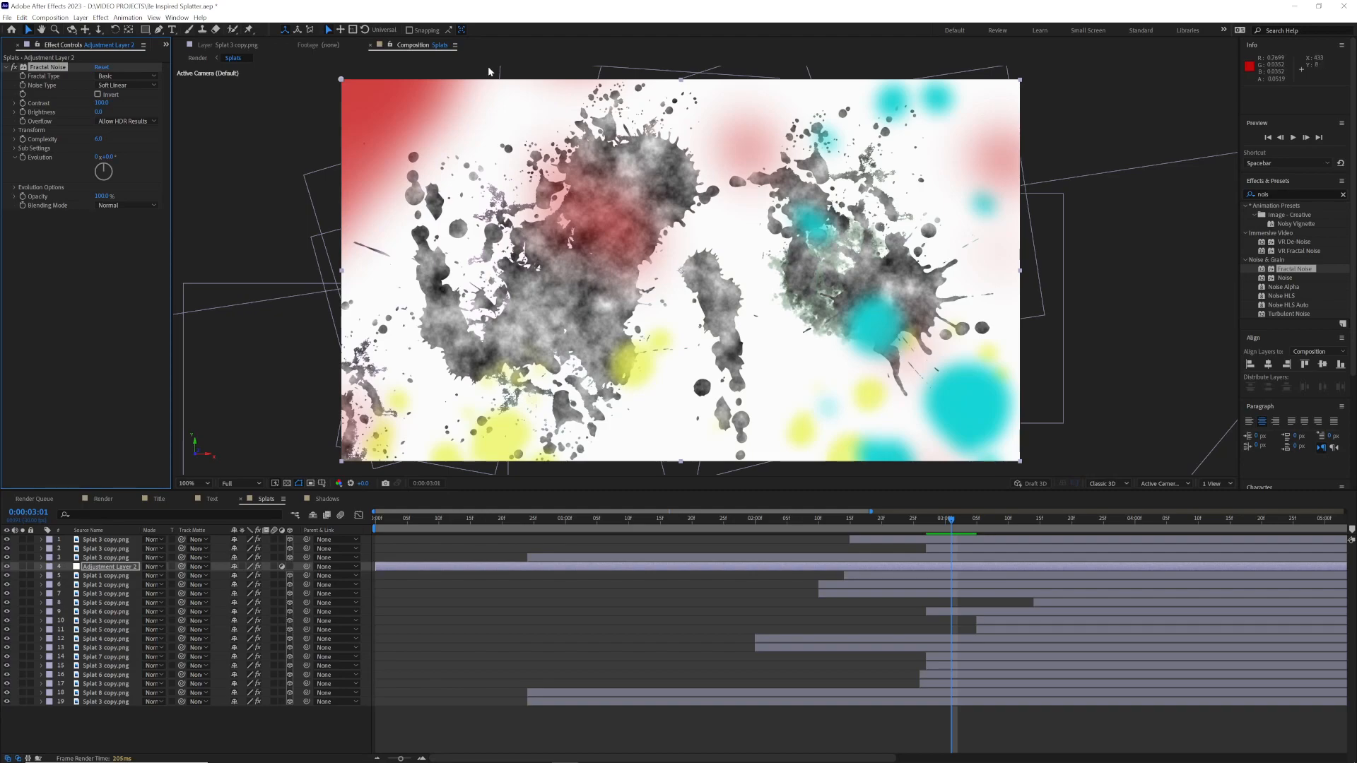
left_click(126, 205)
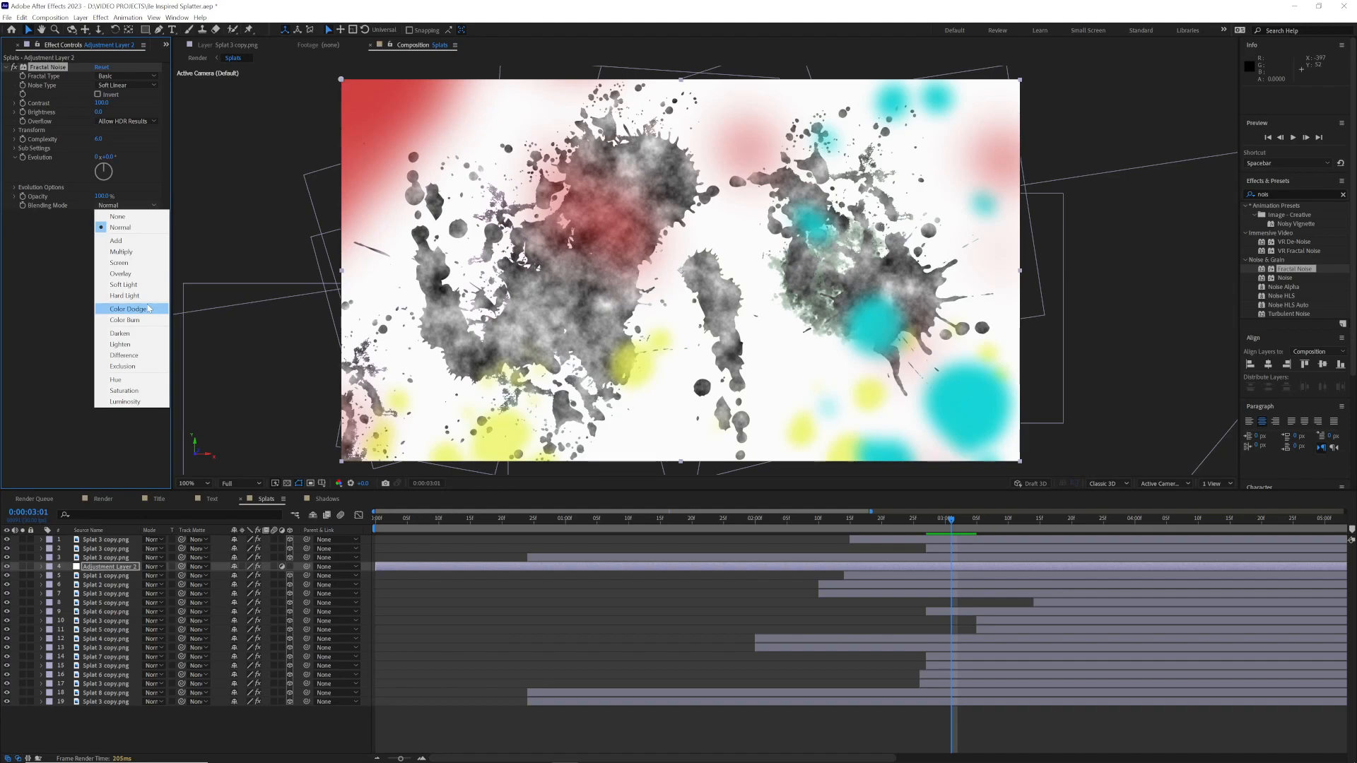
left_click(149, 274)
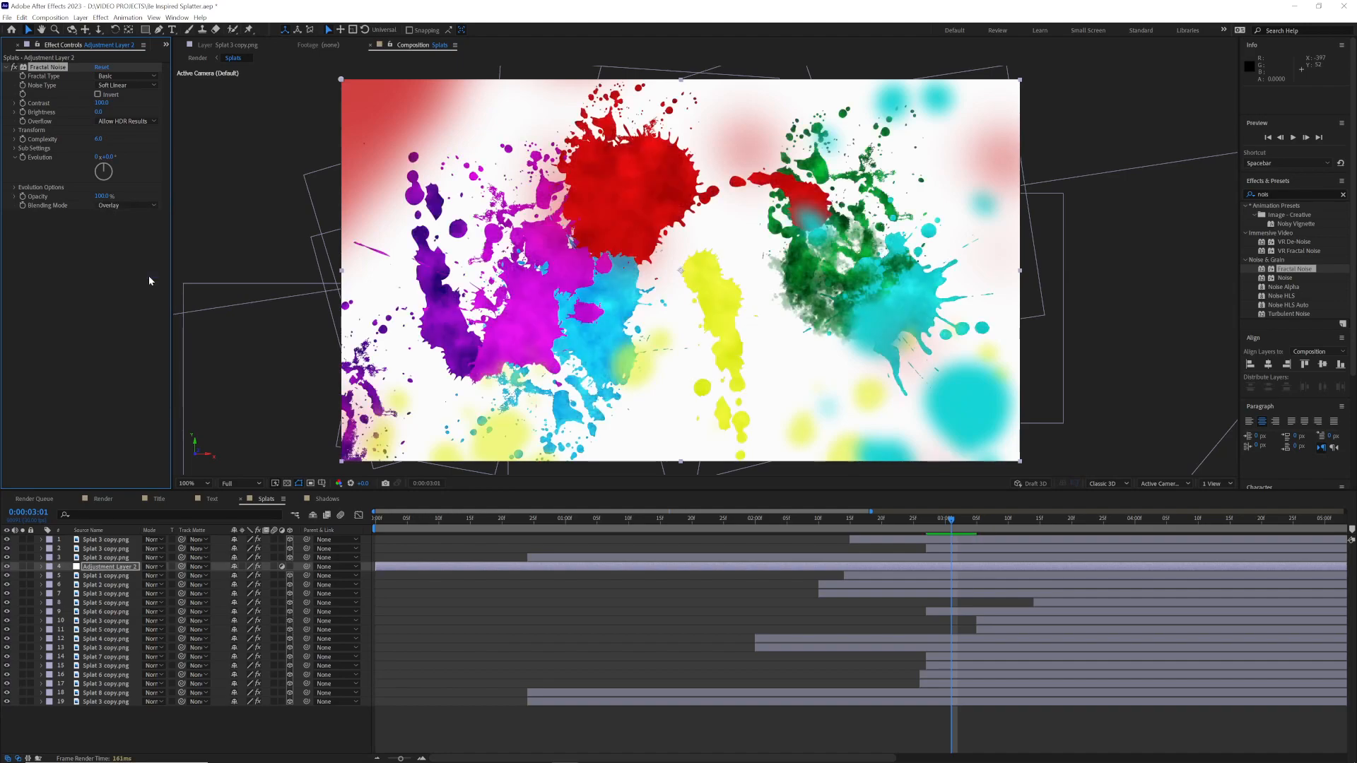
Step: Set the Fractal Noise's fractal type to Swirly and its opacity to 60%
left_click(149, 86)
left_click(151, 88)
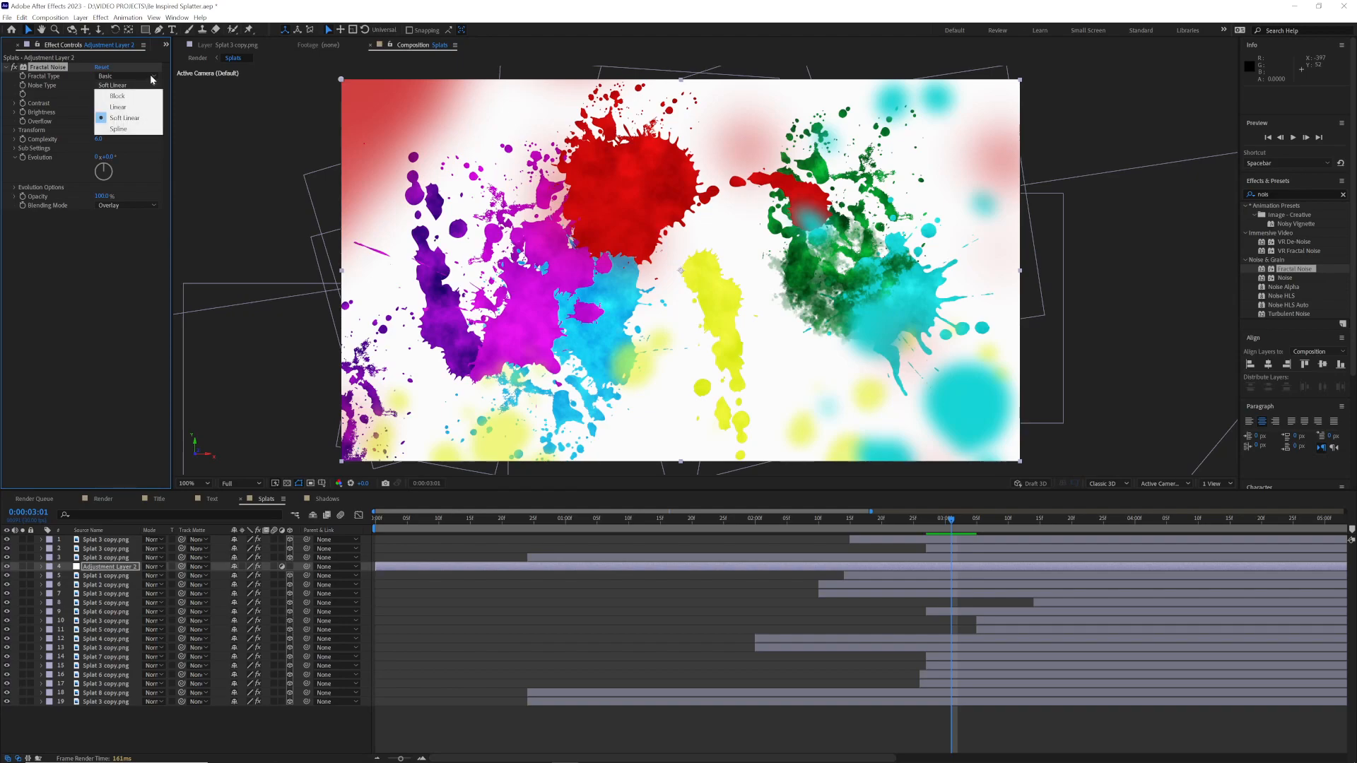
left_click(152, 77)
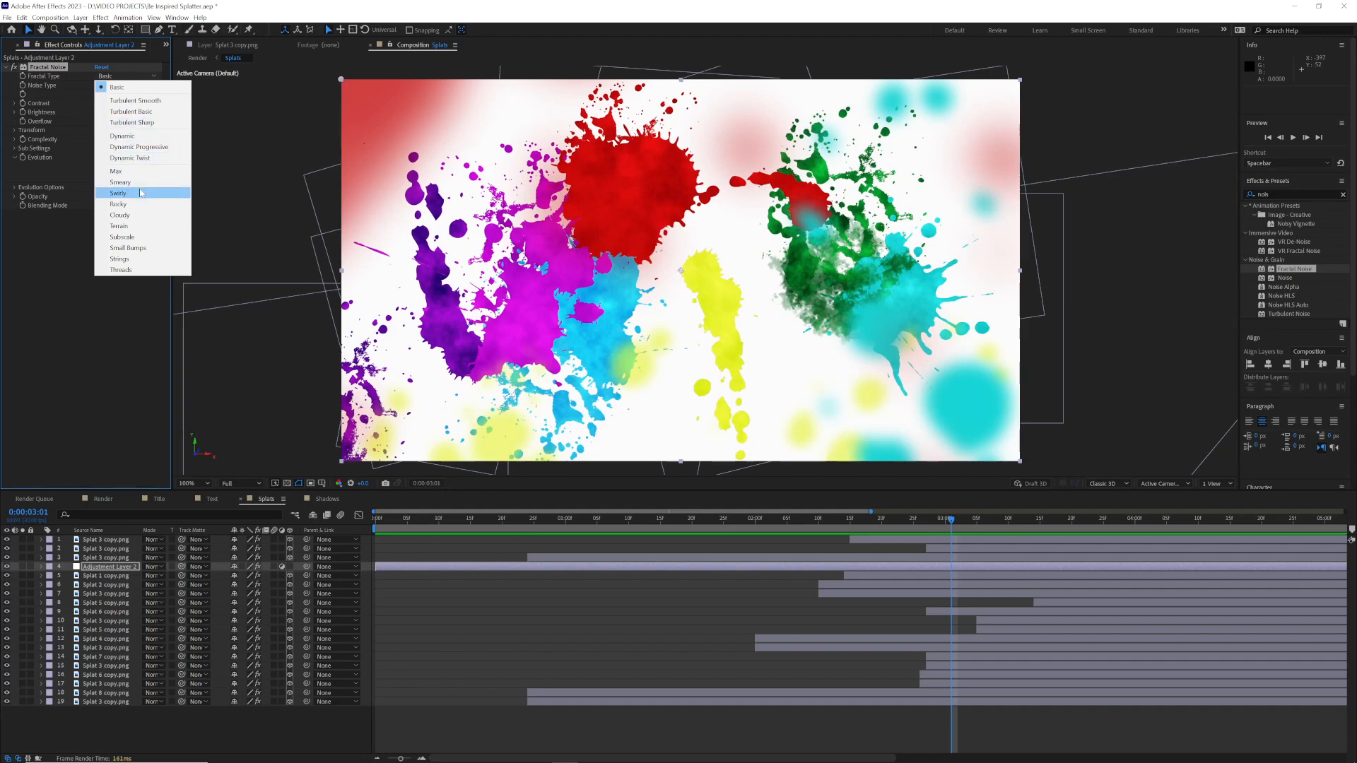
left_click(139, 192)
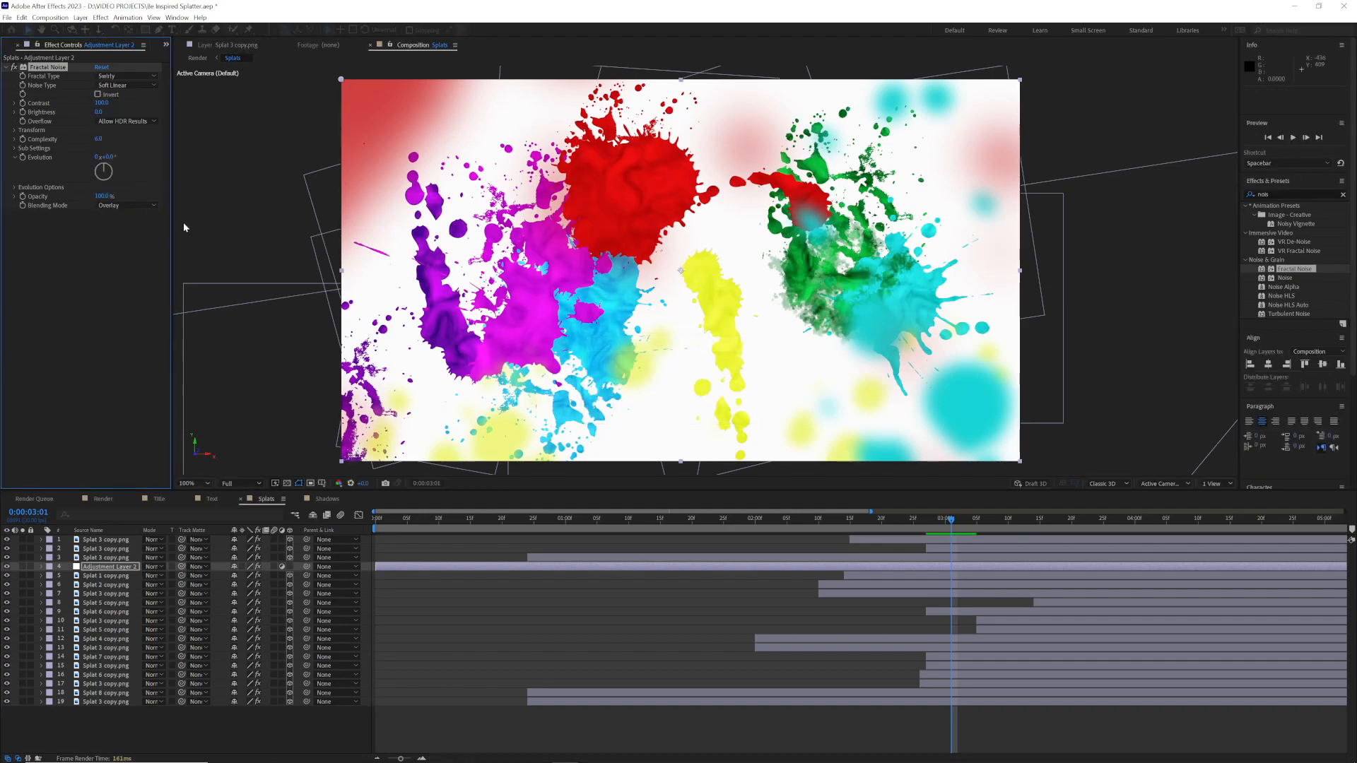
left_click(101, 197)
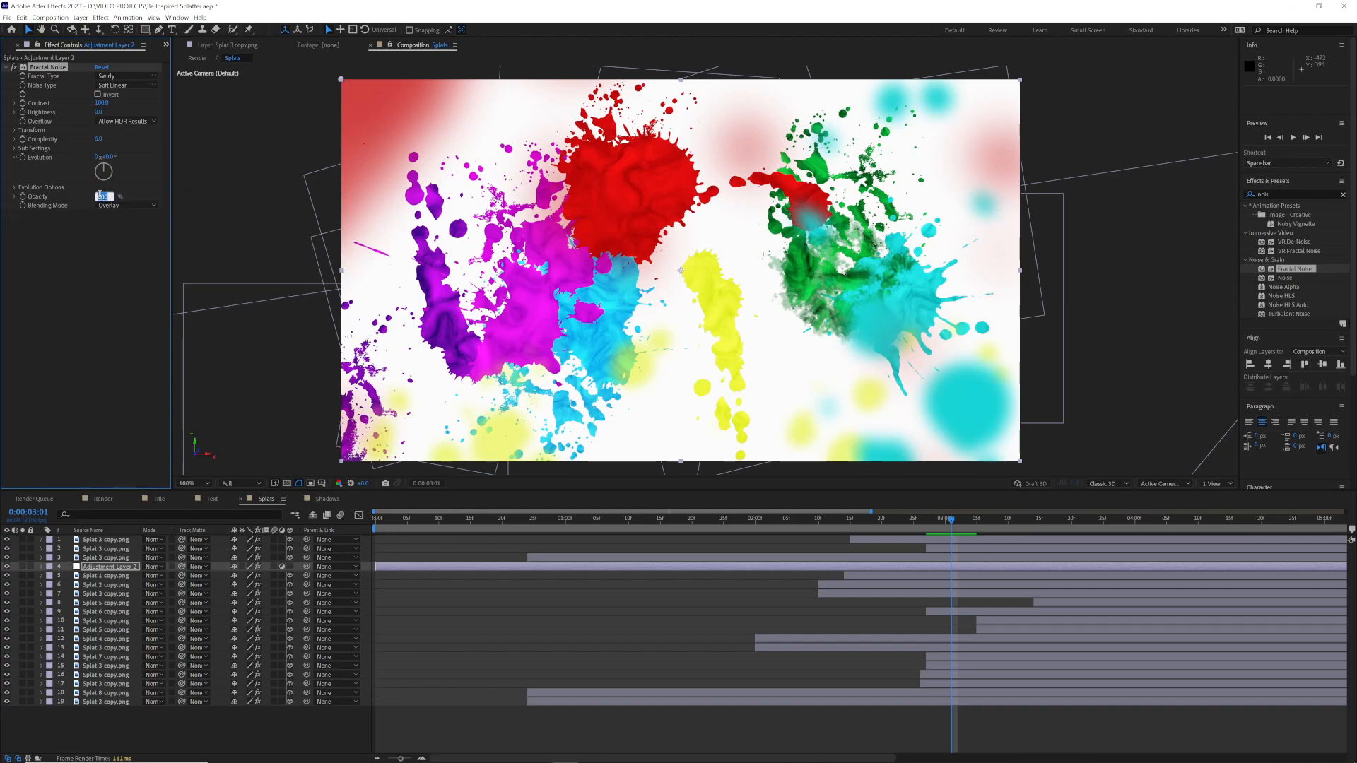
type("60")
key("Return")
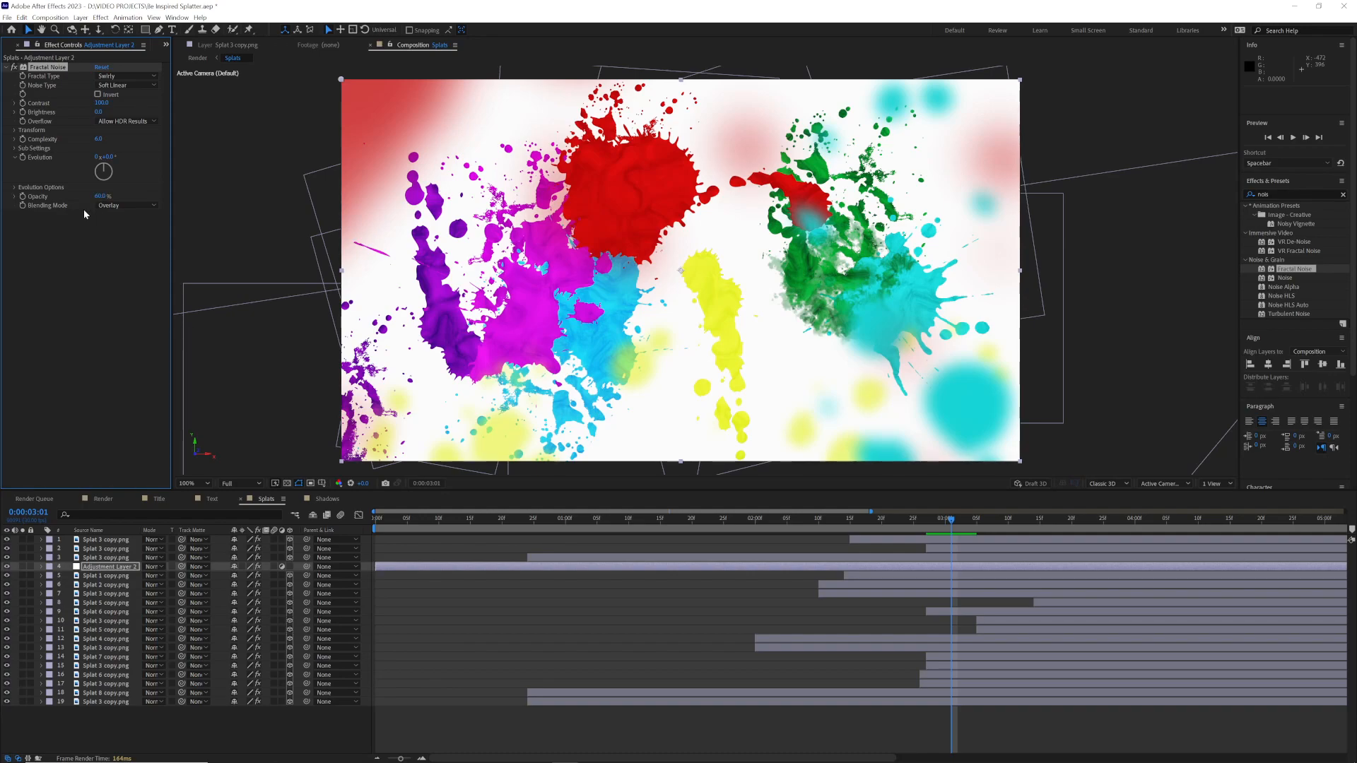
Step: Keyframe the Fractal Noise Evolution at 0:00:00:24 and a rotated value at 0:00:03:15, and preview the paint texture animation
left_click(526, 529)
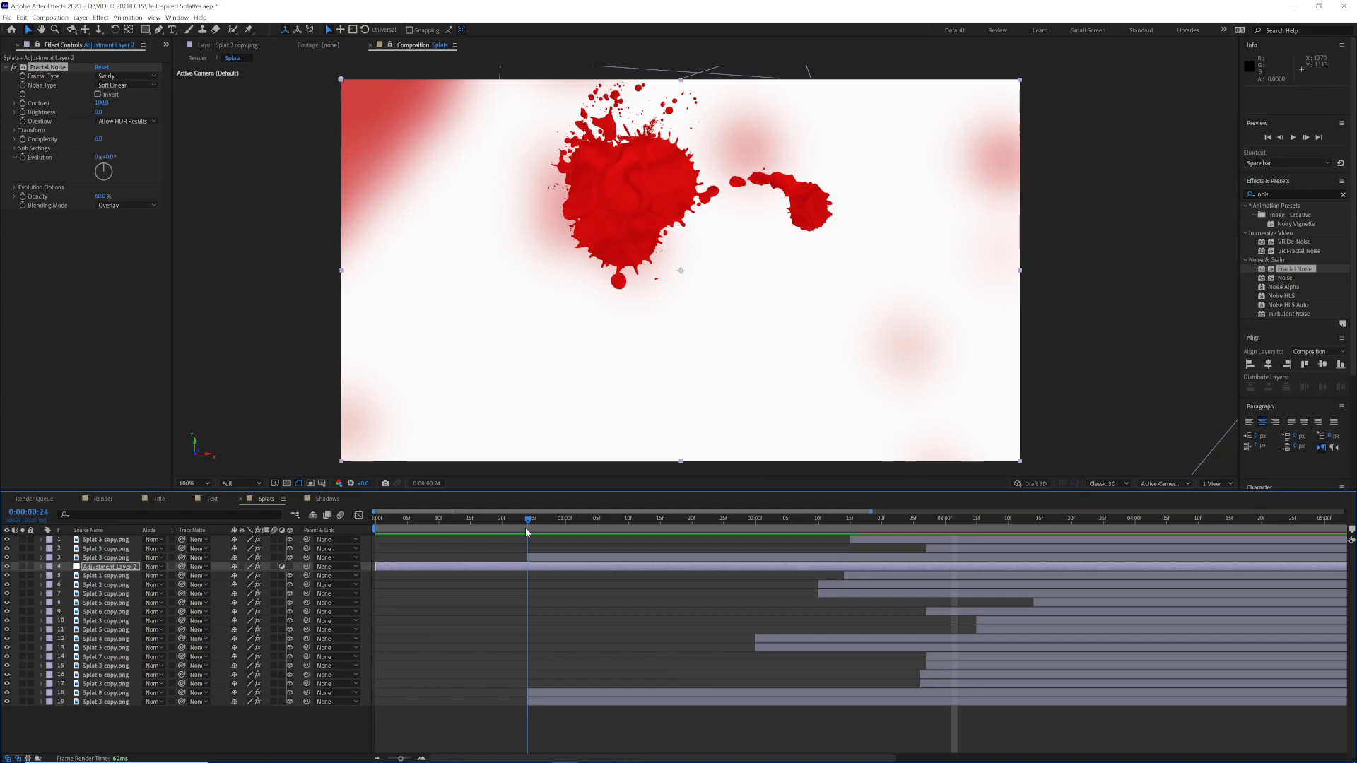
left_click(23, 158)
left_click_drag(638, 521, 1042, 526)
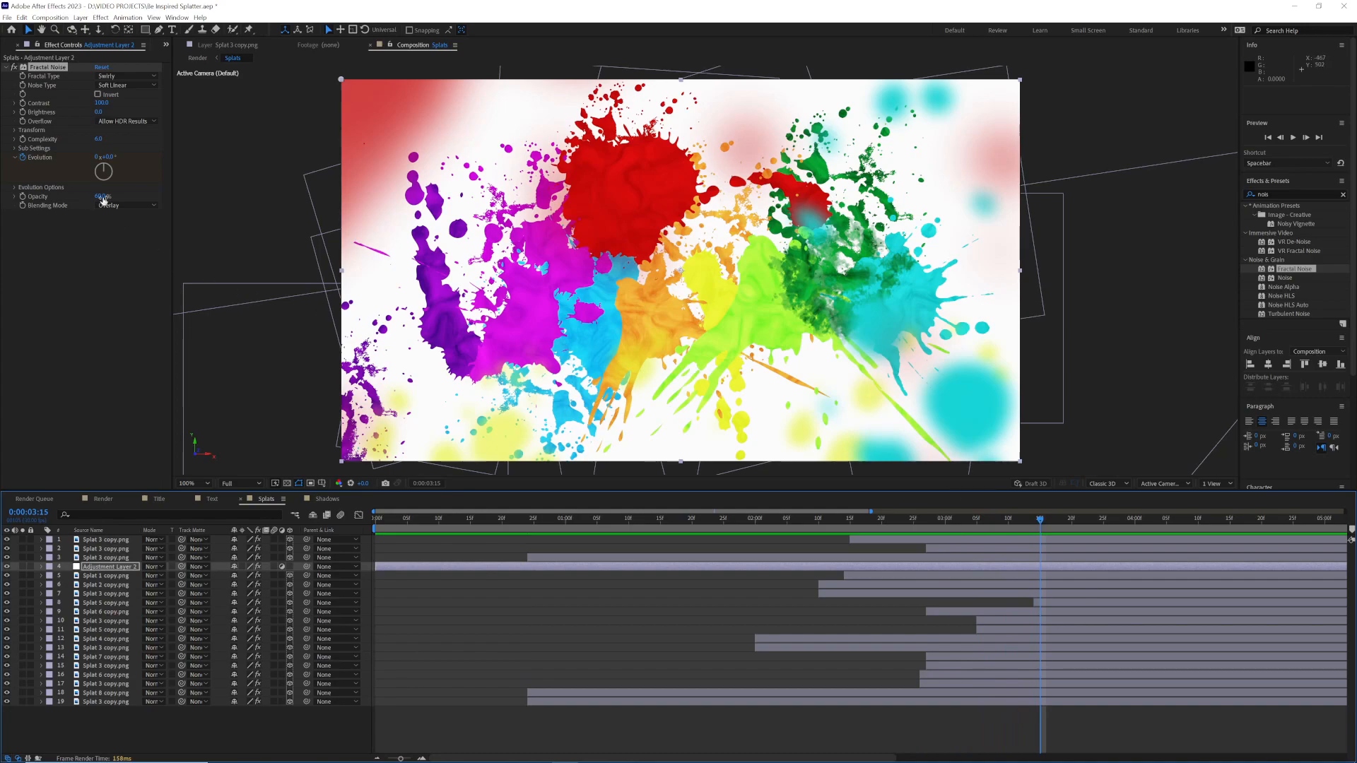
left_click_drag(103, 169, 110, 172)
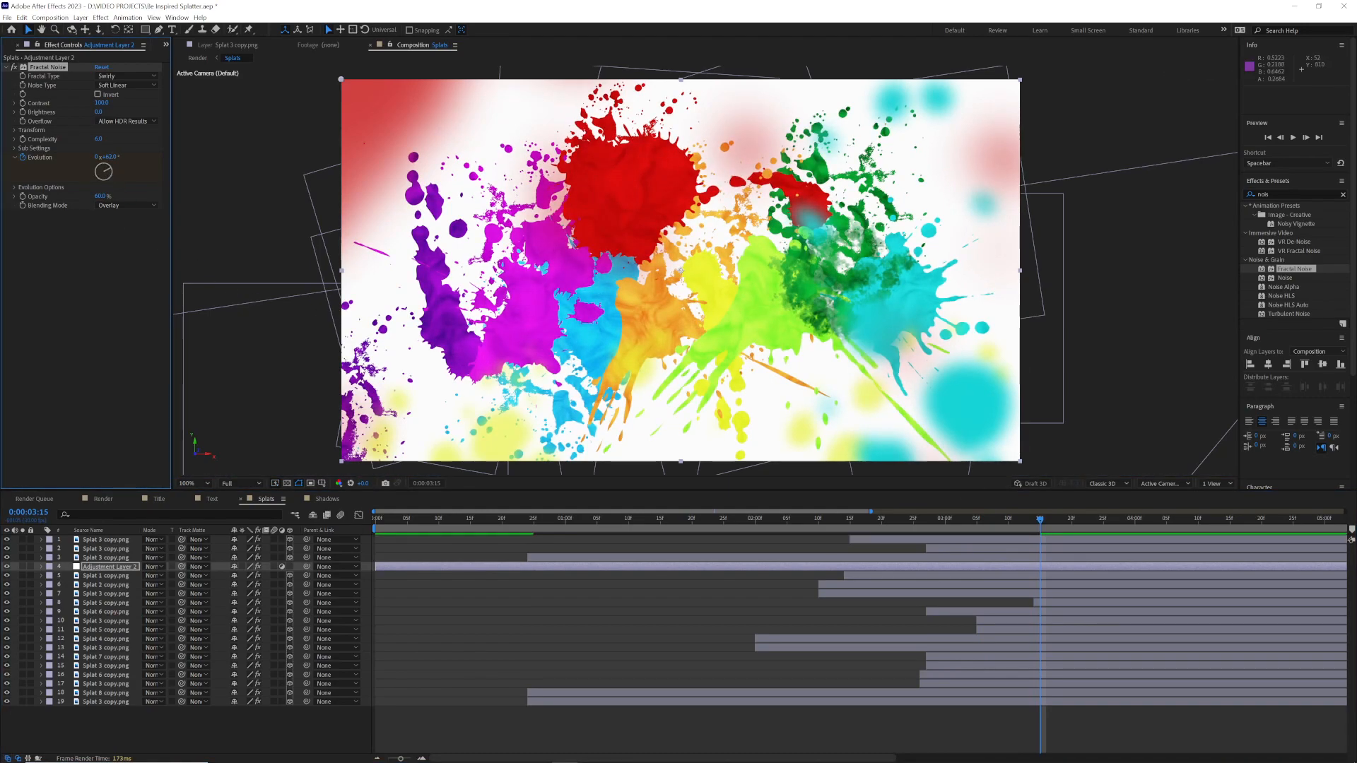
left_click_drag(659, 520, 524, 520)
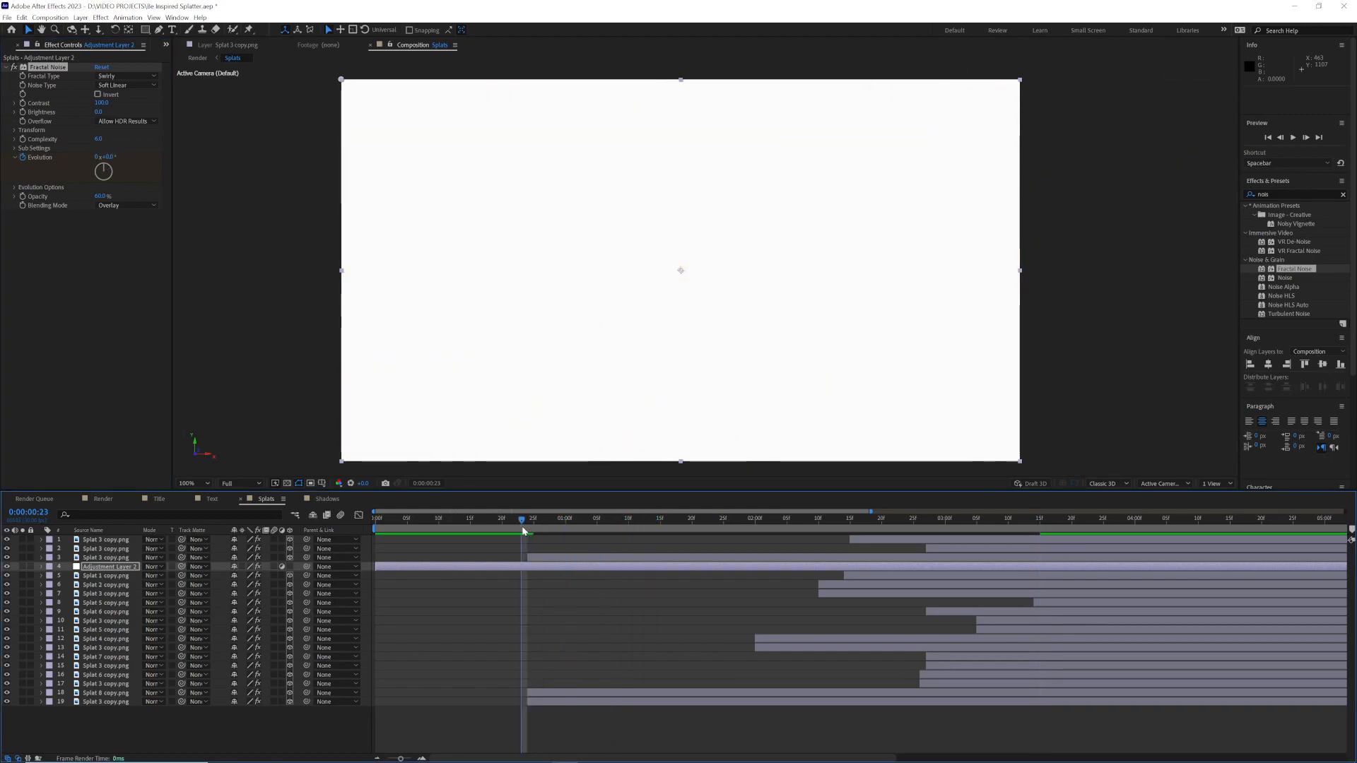
key("space")
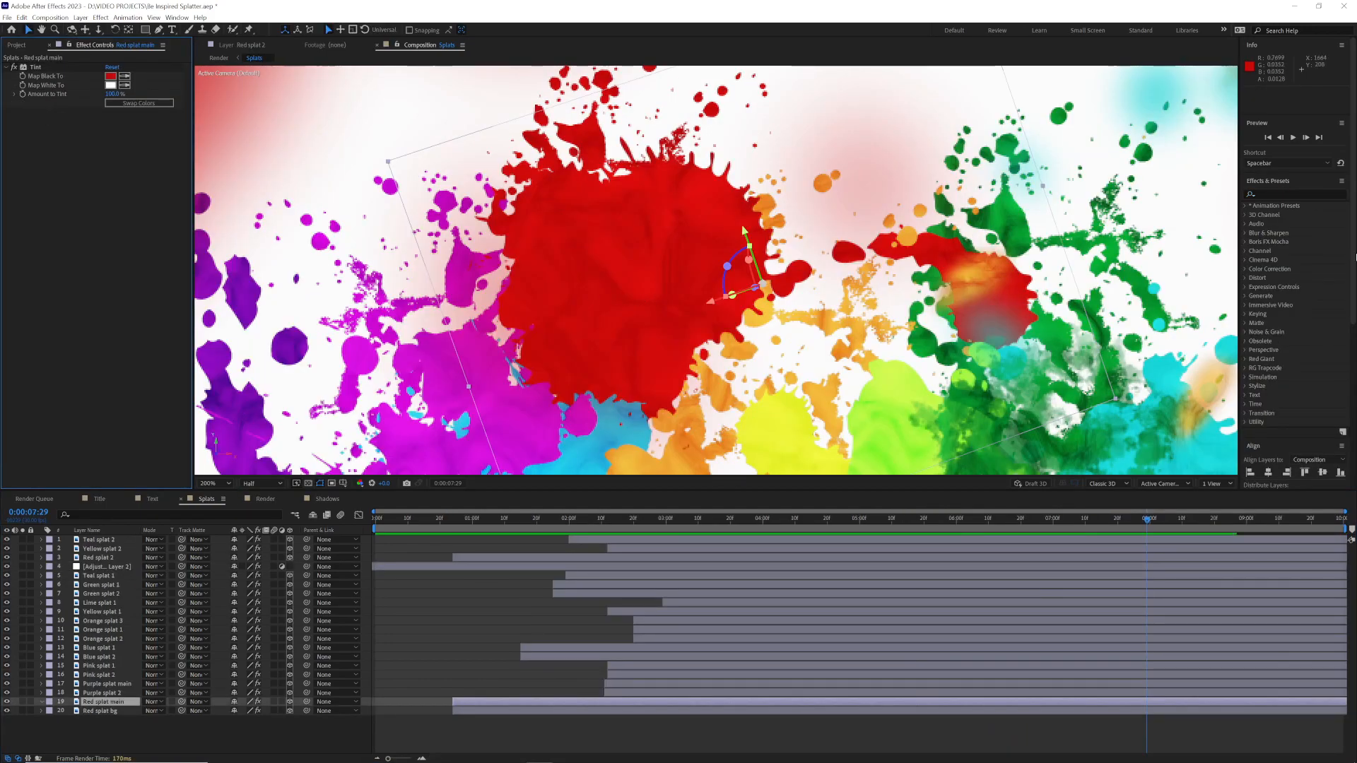
Step: Apply the Liquify effect to the Red splat main layer and set its warp brush pressure to 70
left_click(1259, 194)
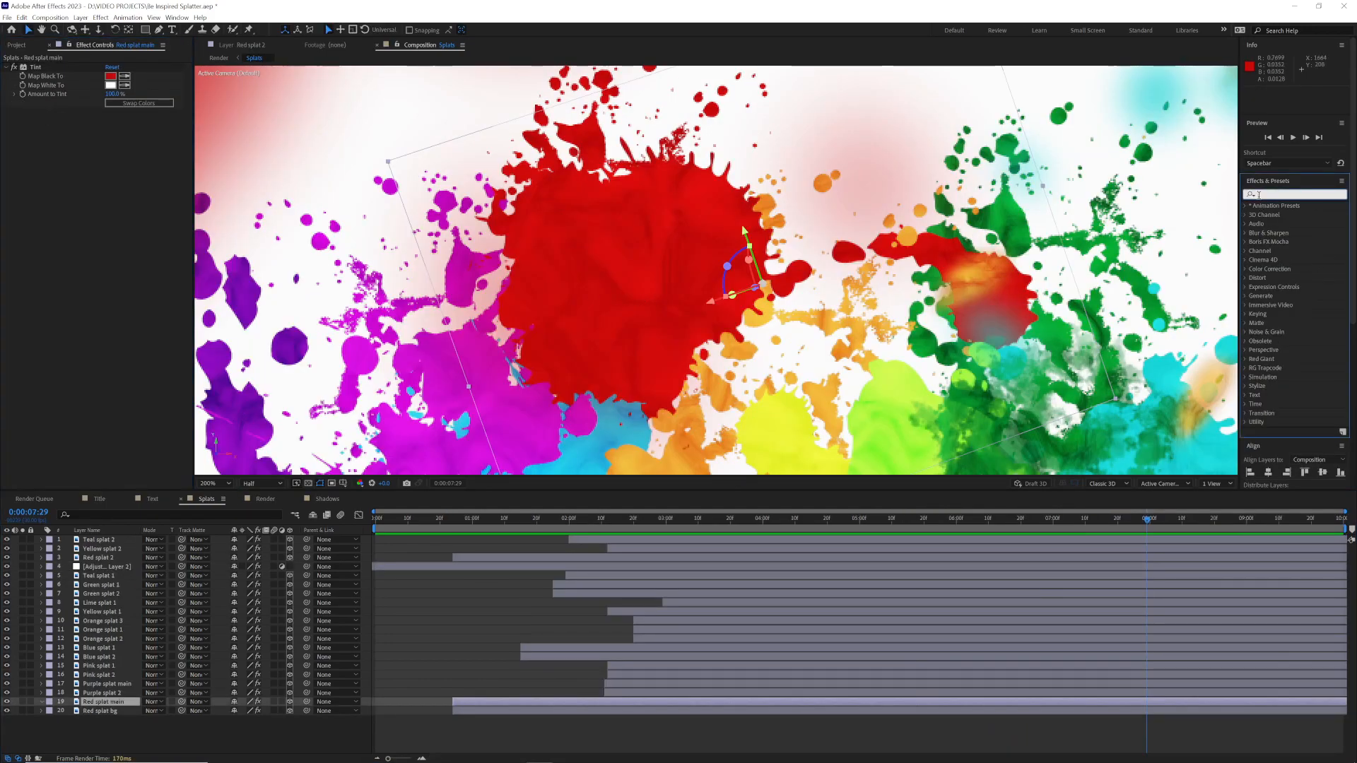
type("liquif")
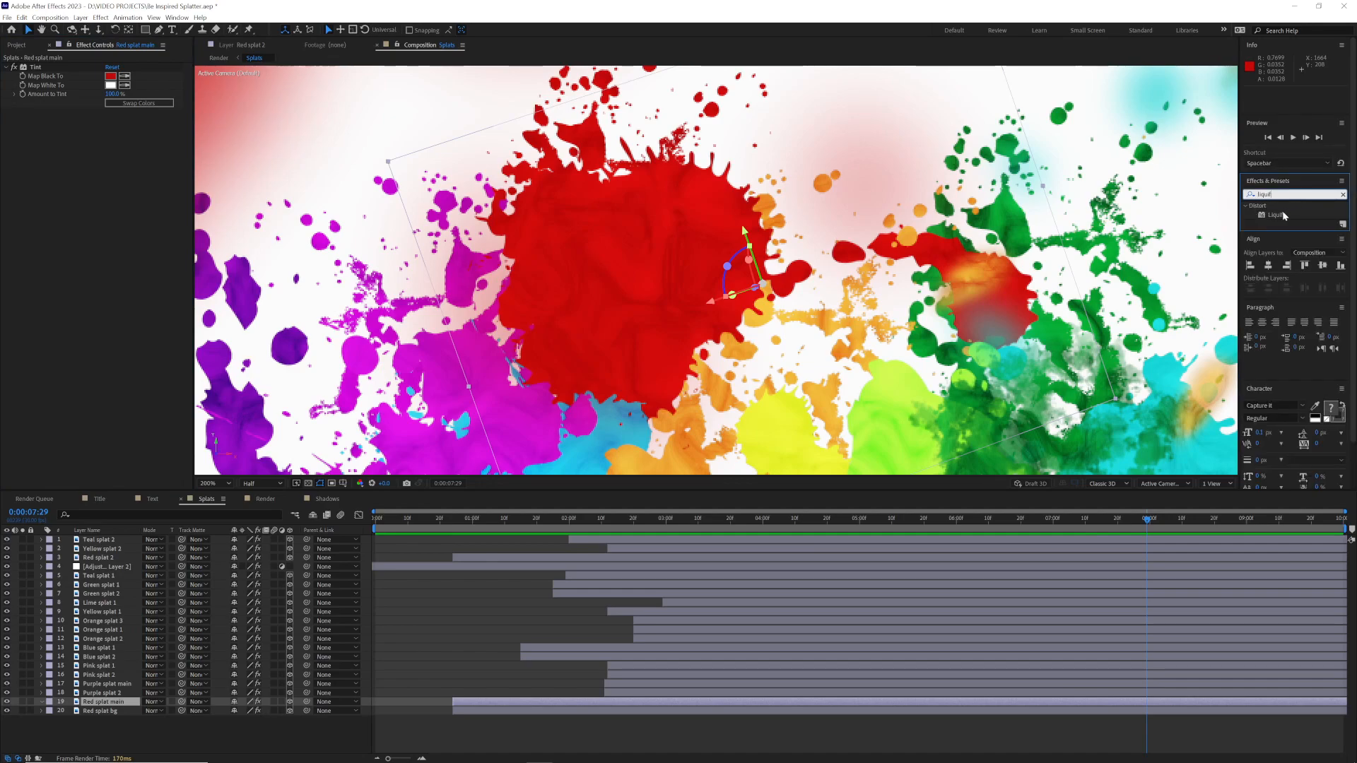
left_click_drag(1282, 210, 147, 254)
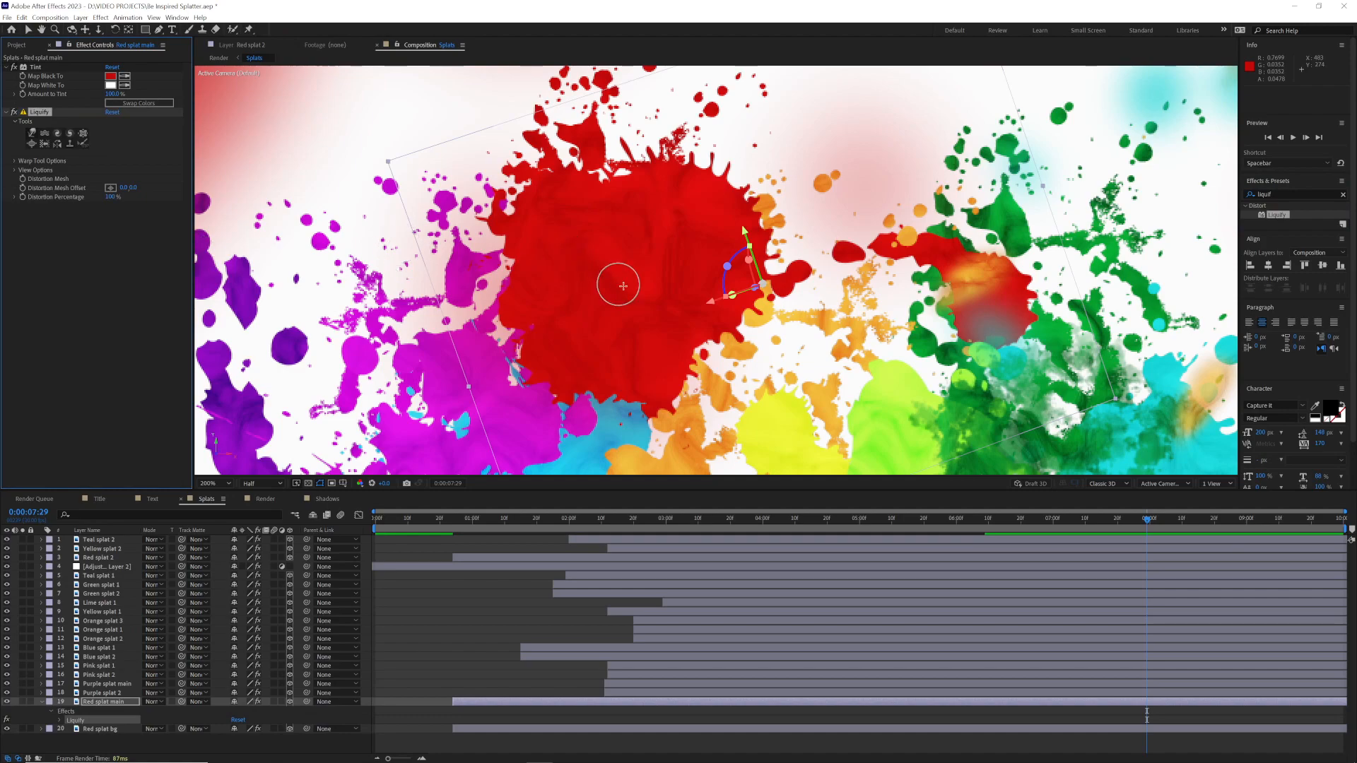
left_click(15, 161)
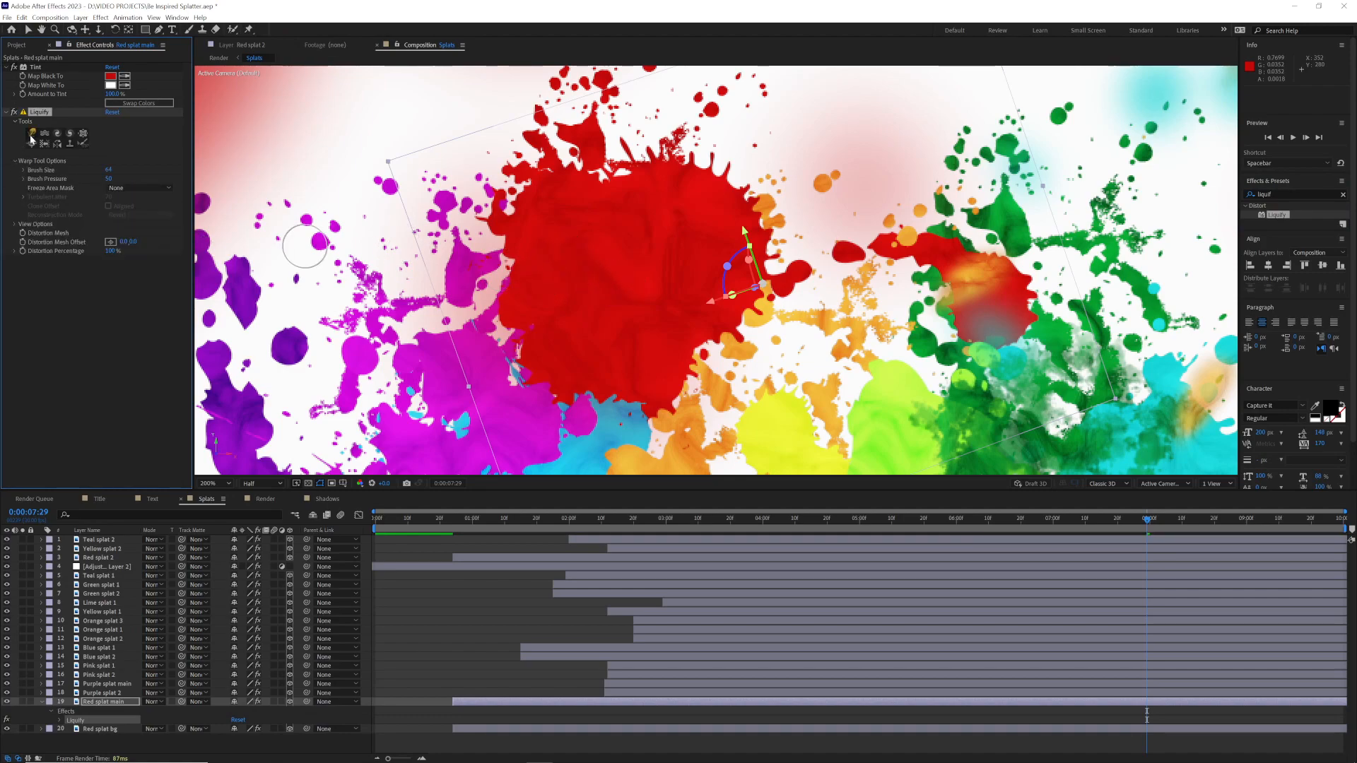
left_click(109, 178)
type("70v")
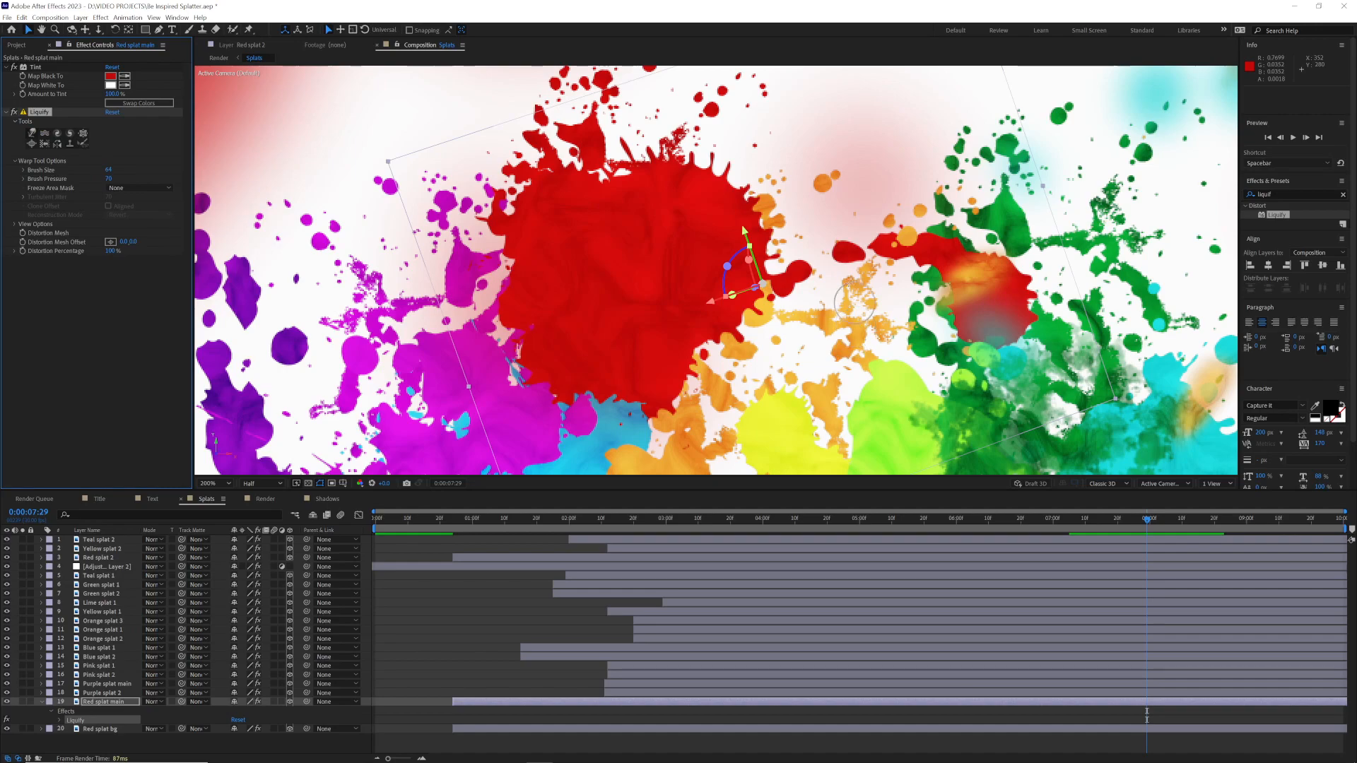
Step: Warp the red splat's edges outward with Liquify, using a brush size of 40 for the finer spikes
left_click_drag(841, 252, 842, 249)
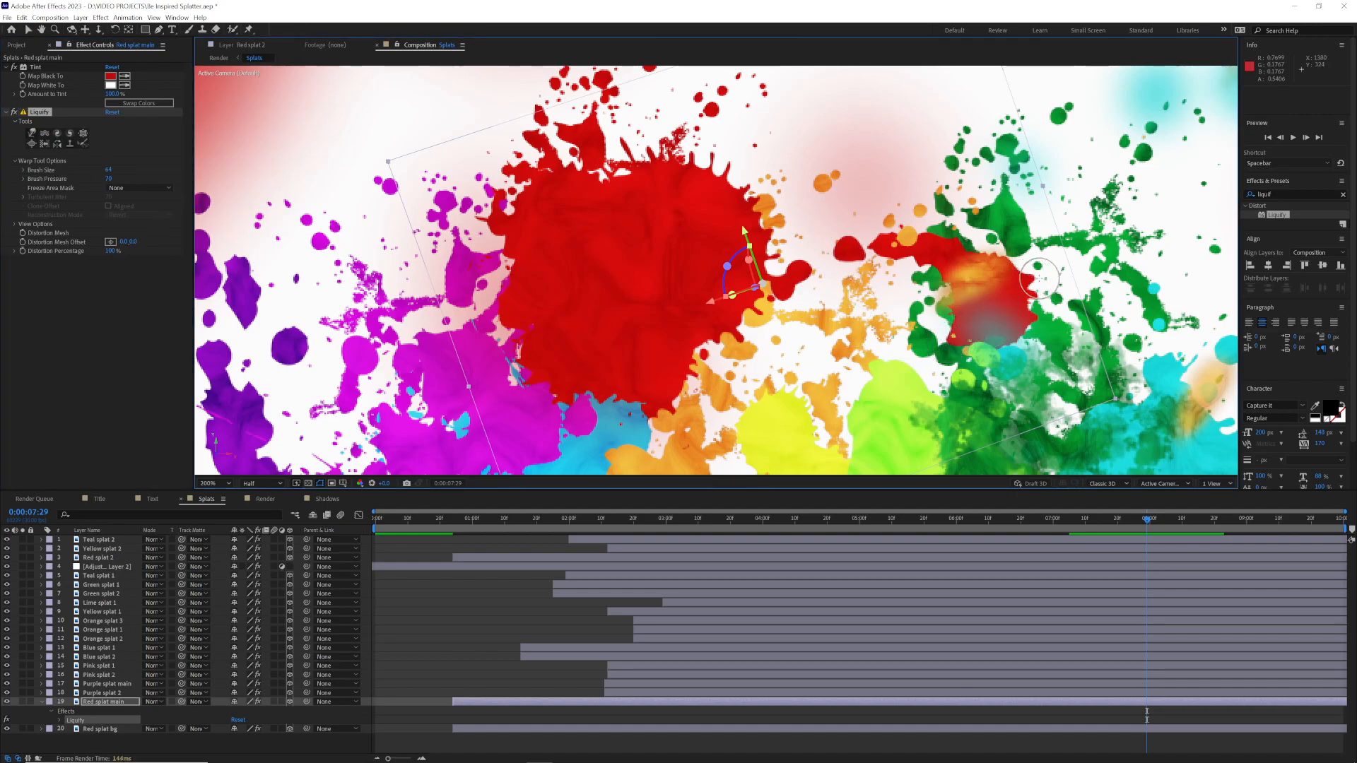
mouse_move(647, 397)
left_mouse_down()
mouse_move(599, 385)
mouse_move(658, 400)
mouse_move(656, 430)
left_mouse_up()
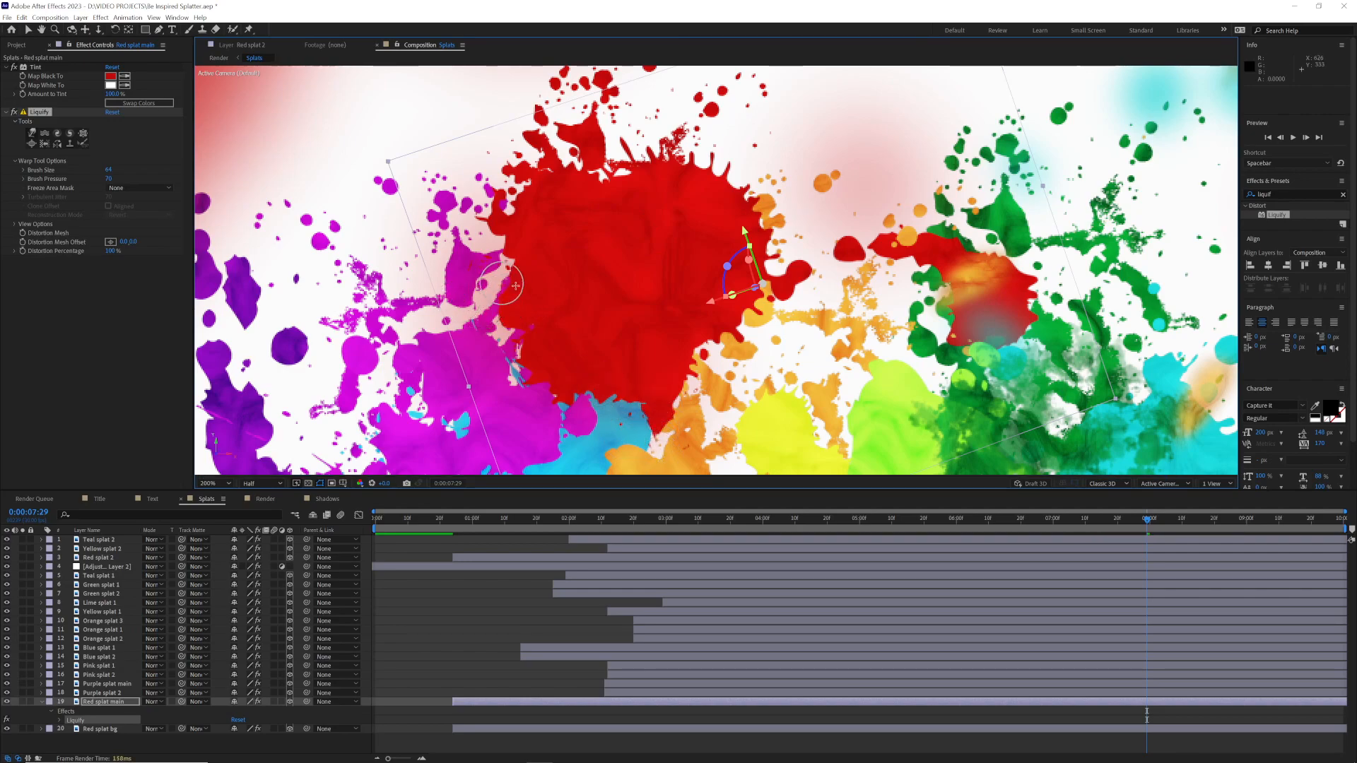
left_click(109, 170)
type("40")
key("Return")
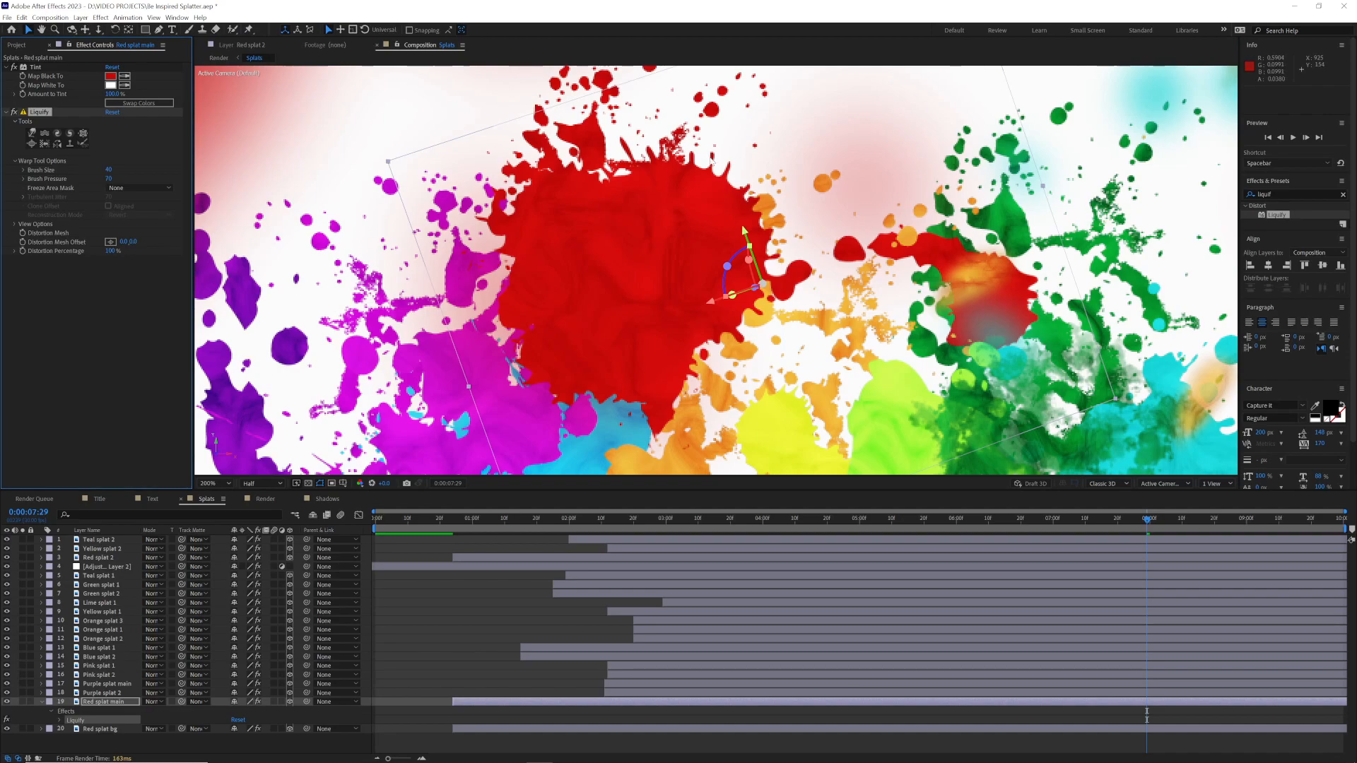
mouse_move(731, 174)
left_mouse_down()
mouse_move(754, 149)
mouse_move(716, 153)
left_mouse_up()
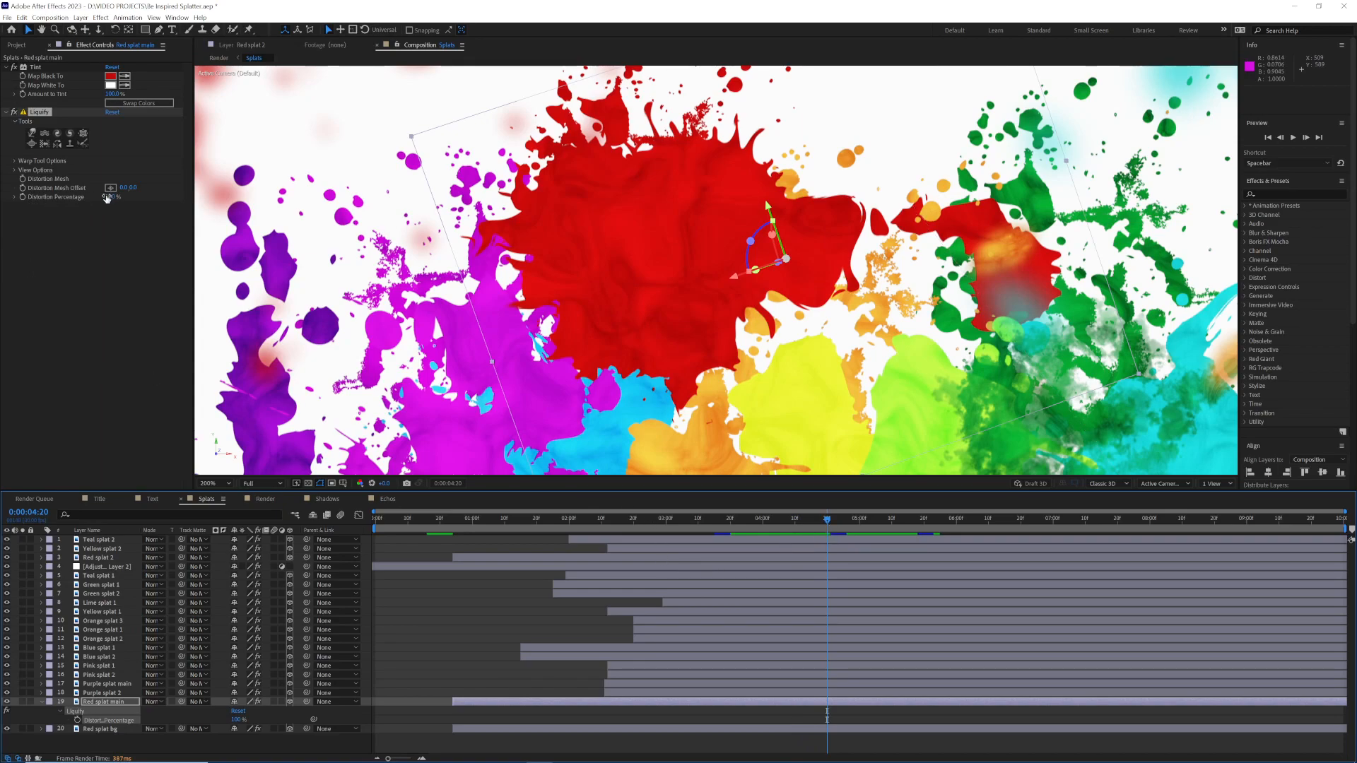
Step: Keyframe the red splat's Liquify Distortion Percentage at 100% at 0:00:04:20 and 0% at 0:00:00:24
left_click(23, 198)
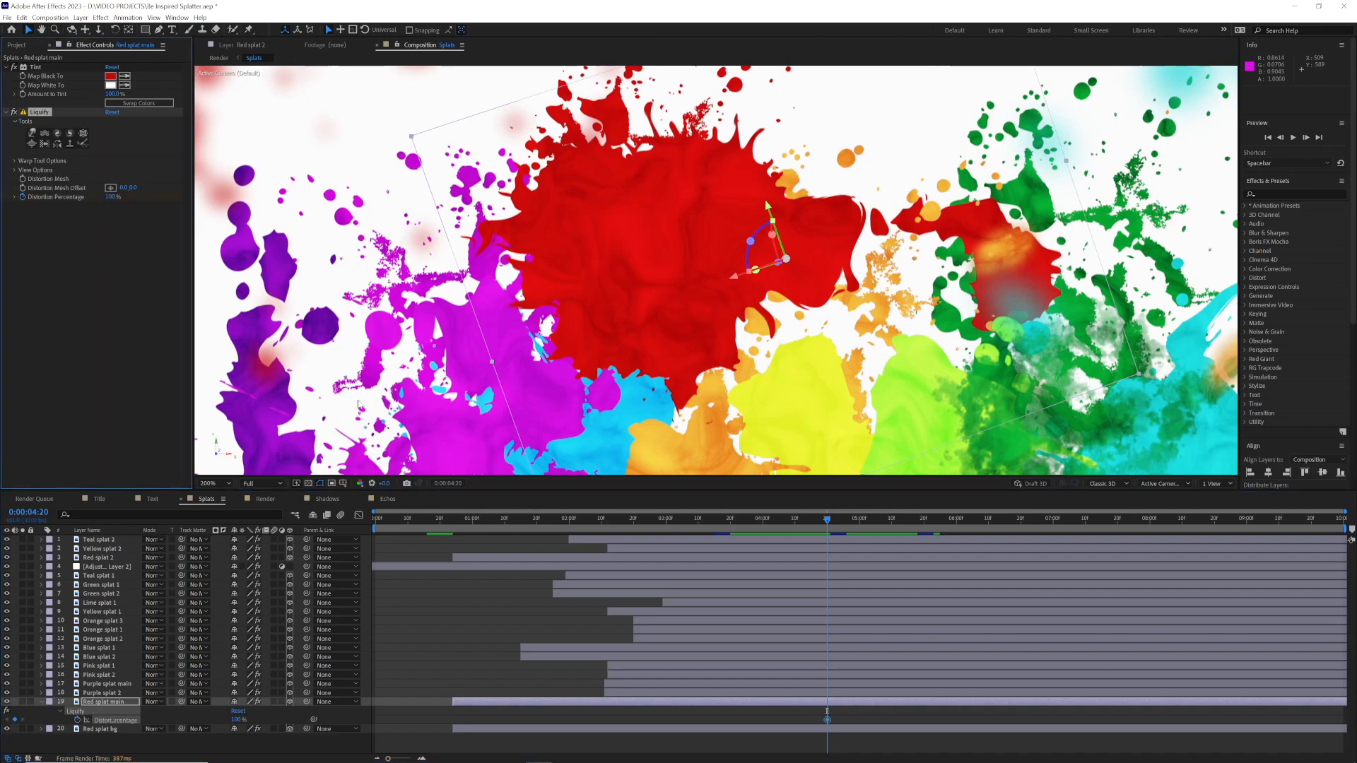
left_click_drag(478, 520, 452, 531)
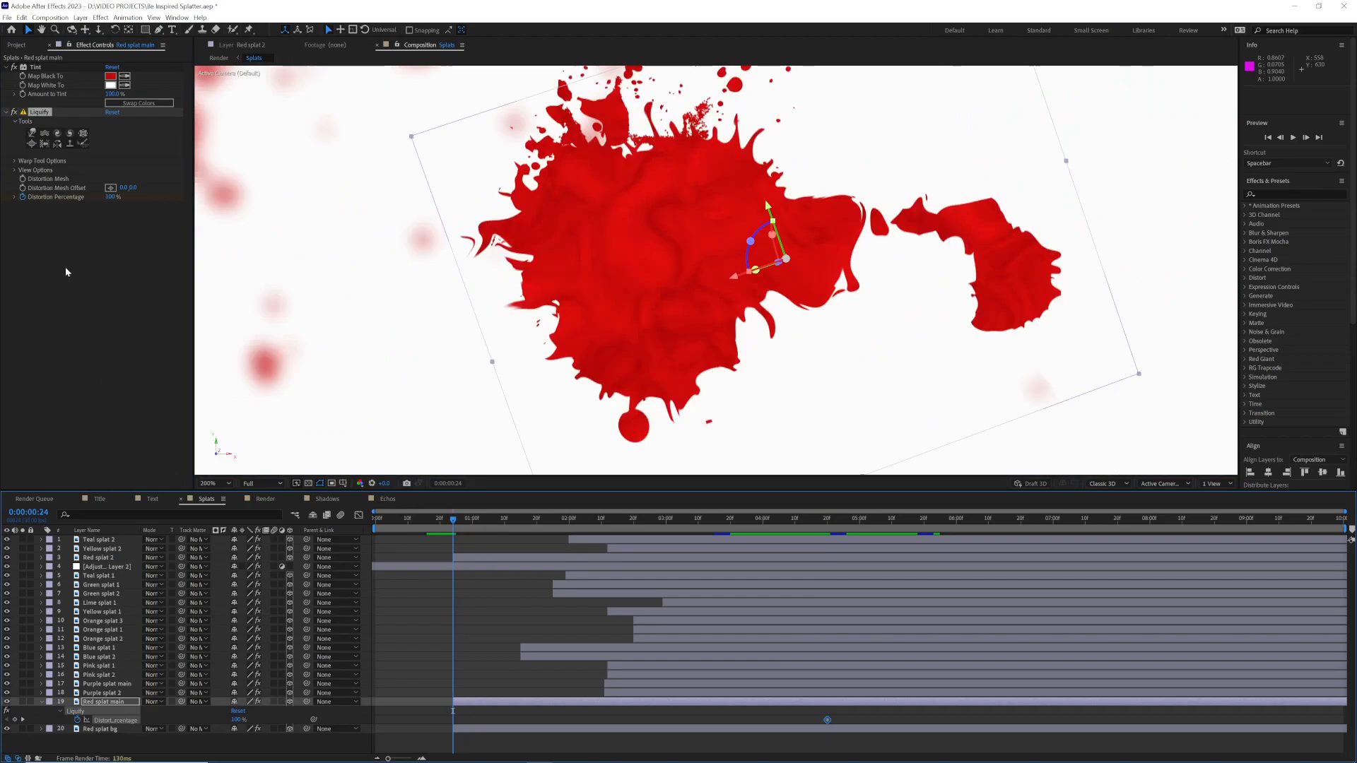
left_click(113, 197)
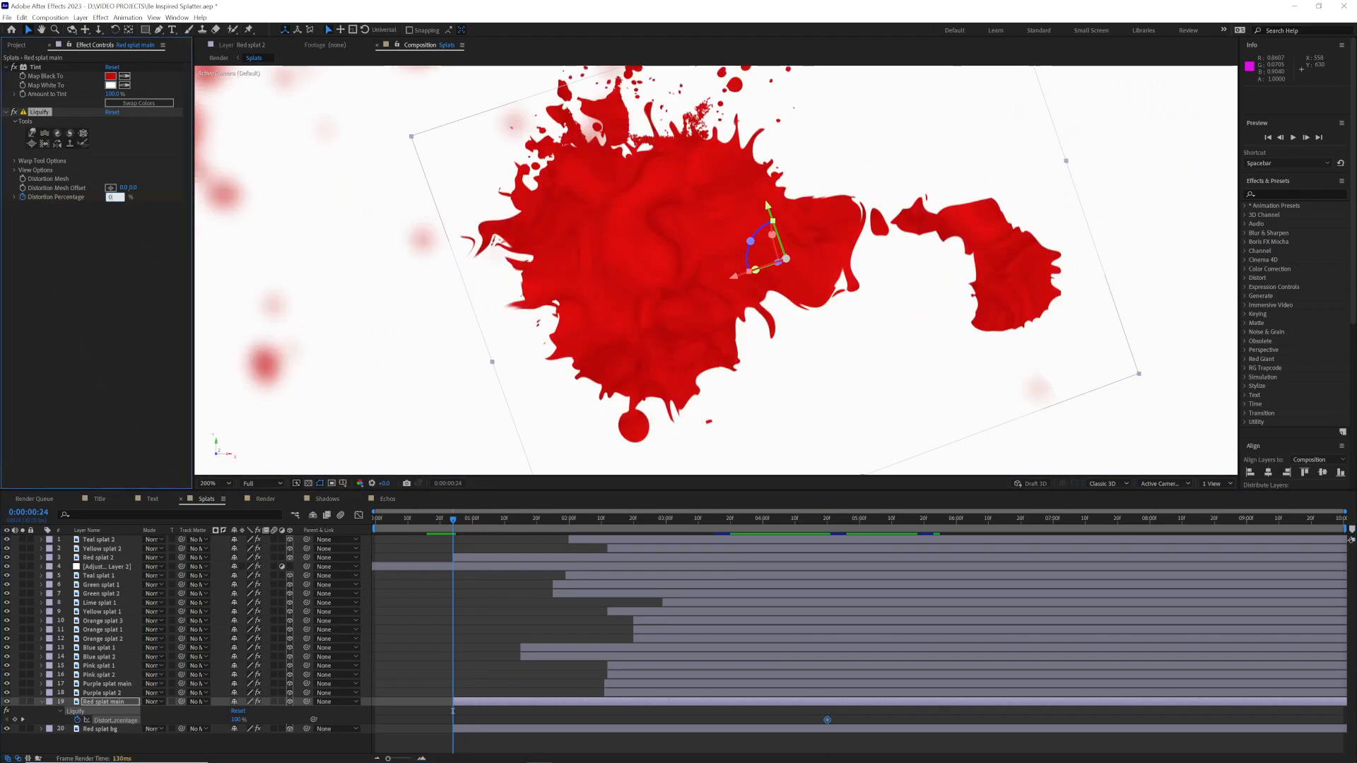
key("Return")
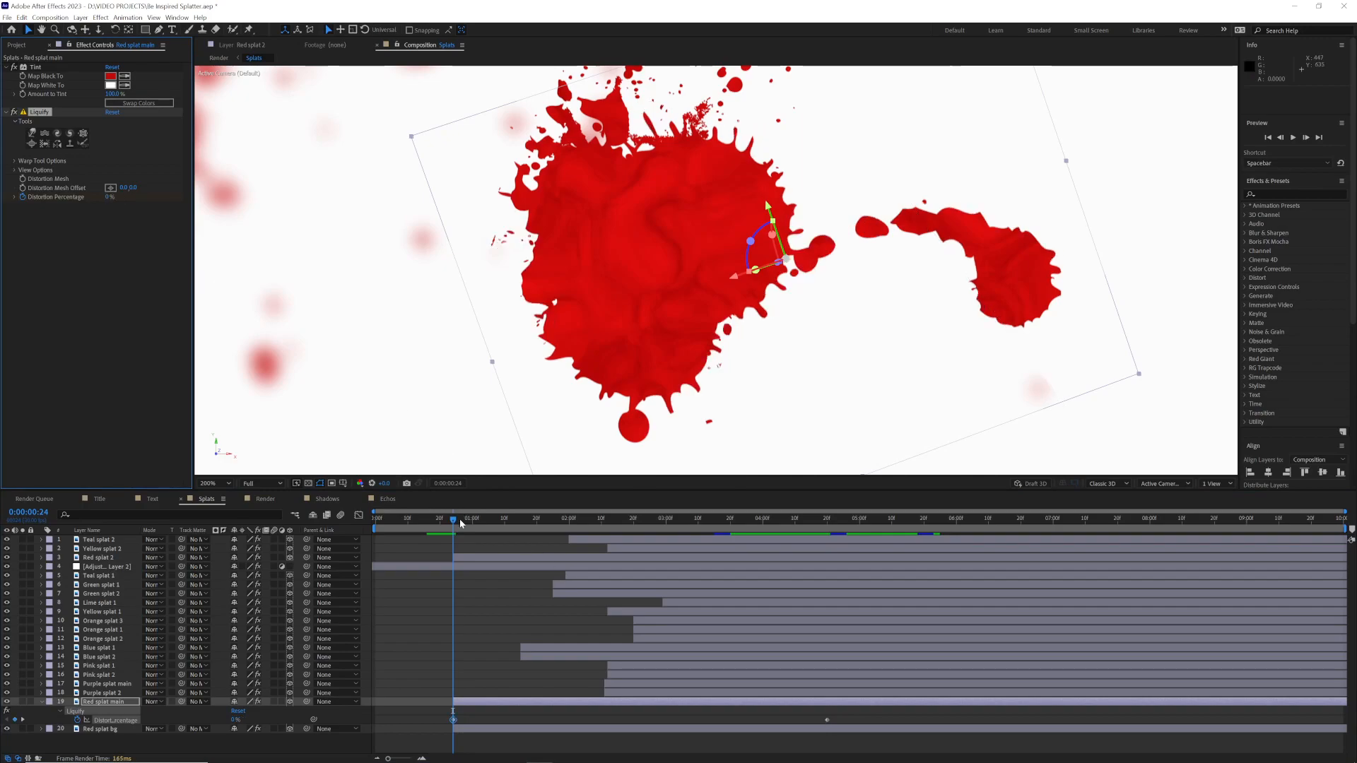
Step: Add a 70% Distortion Percentage keyframe at 0:00:00:26 and scrub through the red splat's spreading animation
left_click(460, 518)
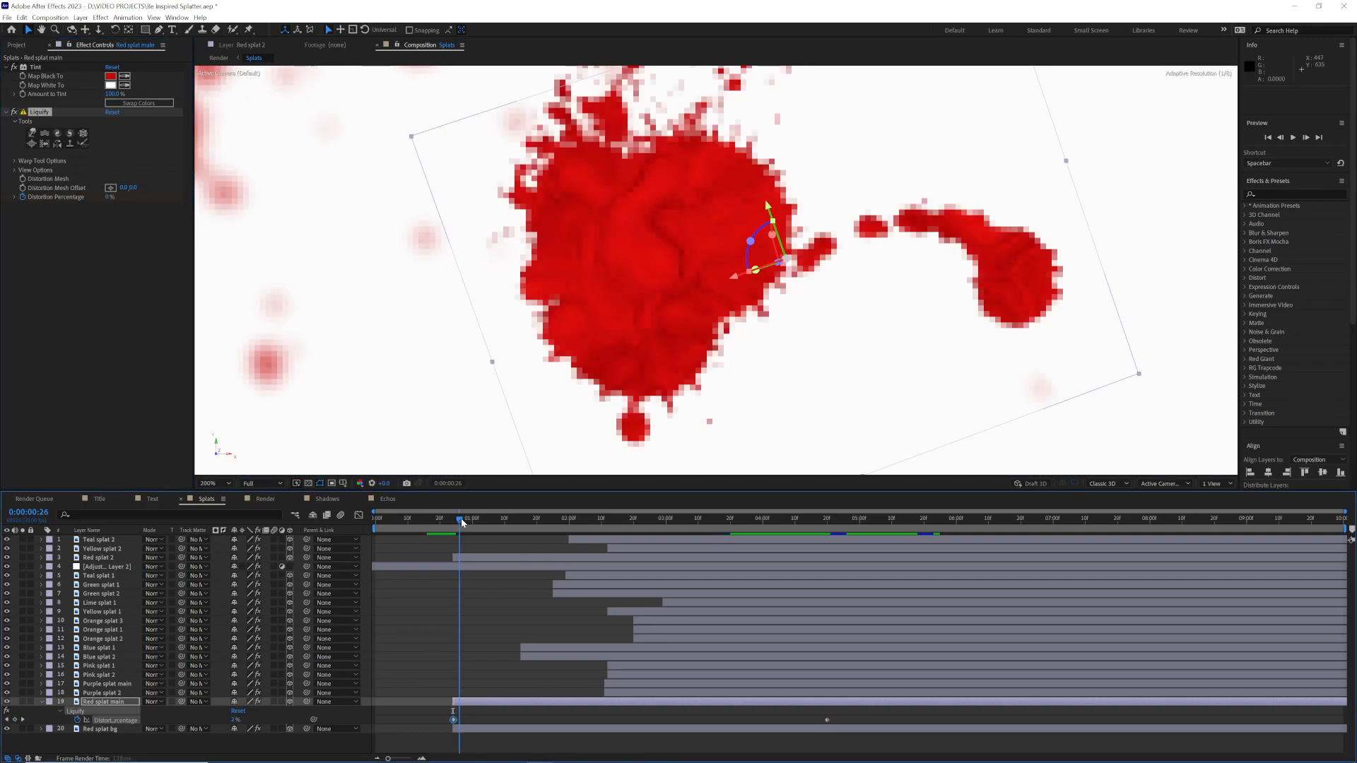
left_click(110, 197)
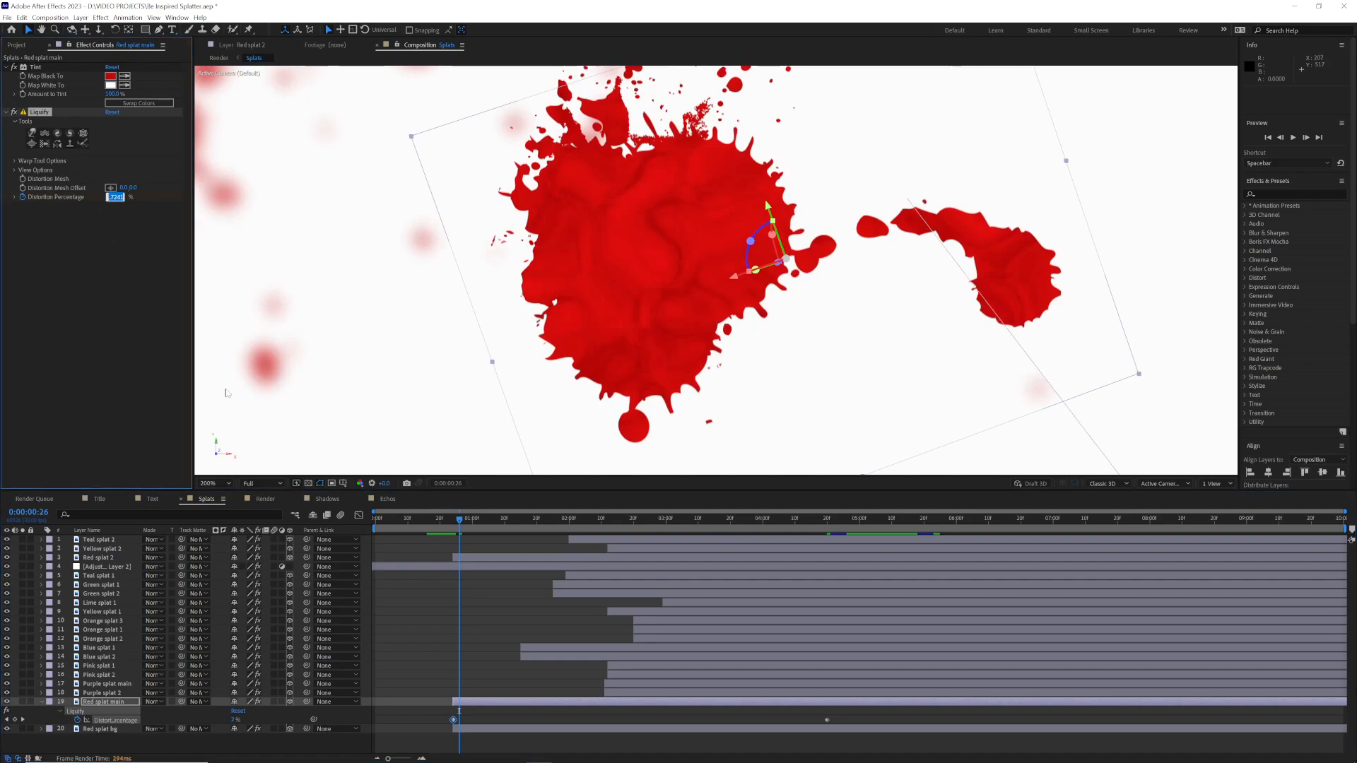
type("70")
key("Return")
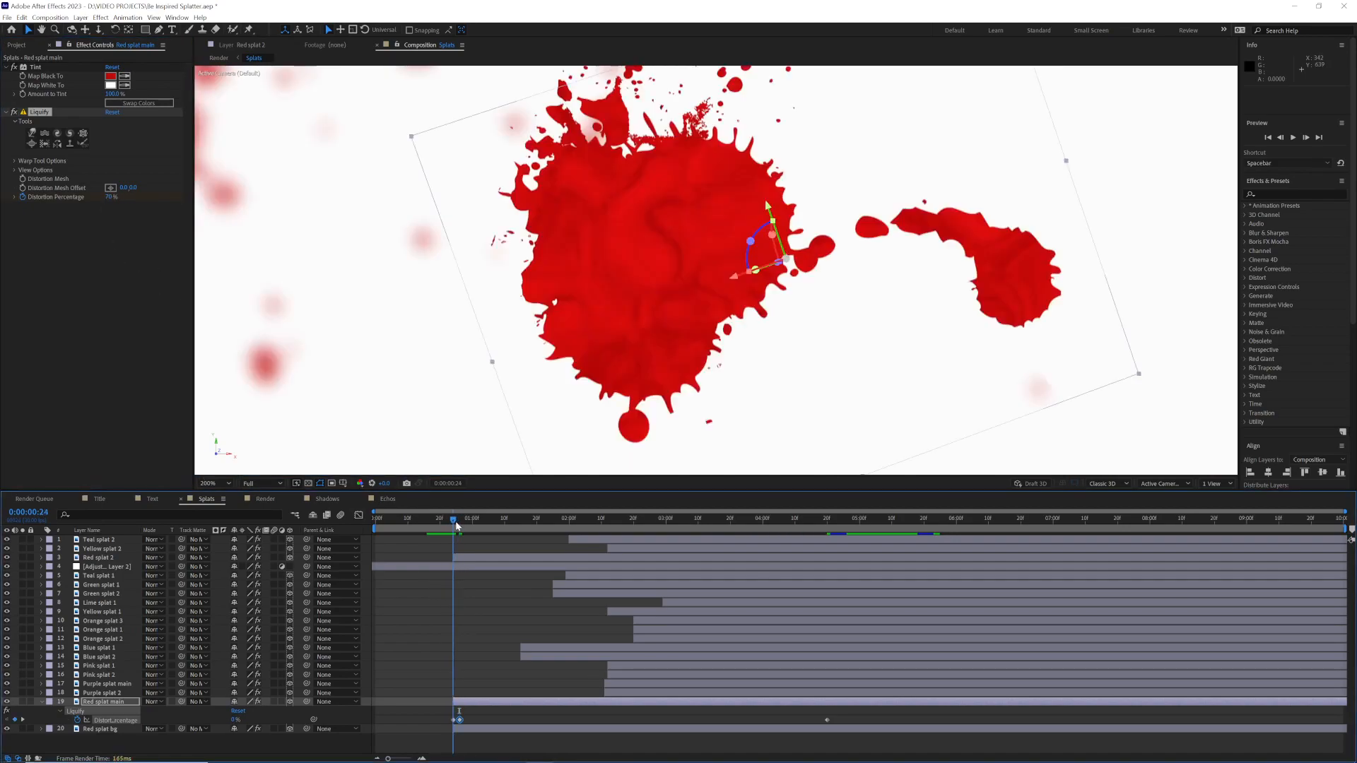
left_click_drag(461, 520, 695, 553)
left_click_drag(824, 562, 830, 565)
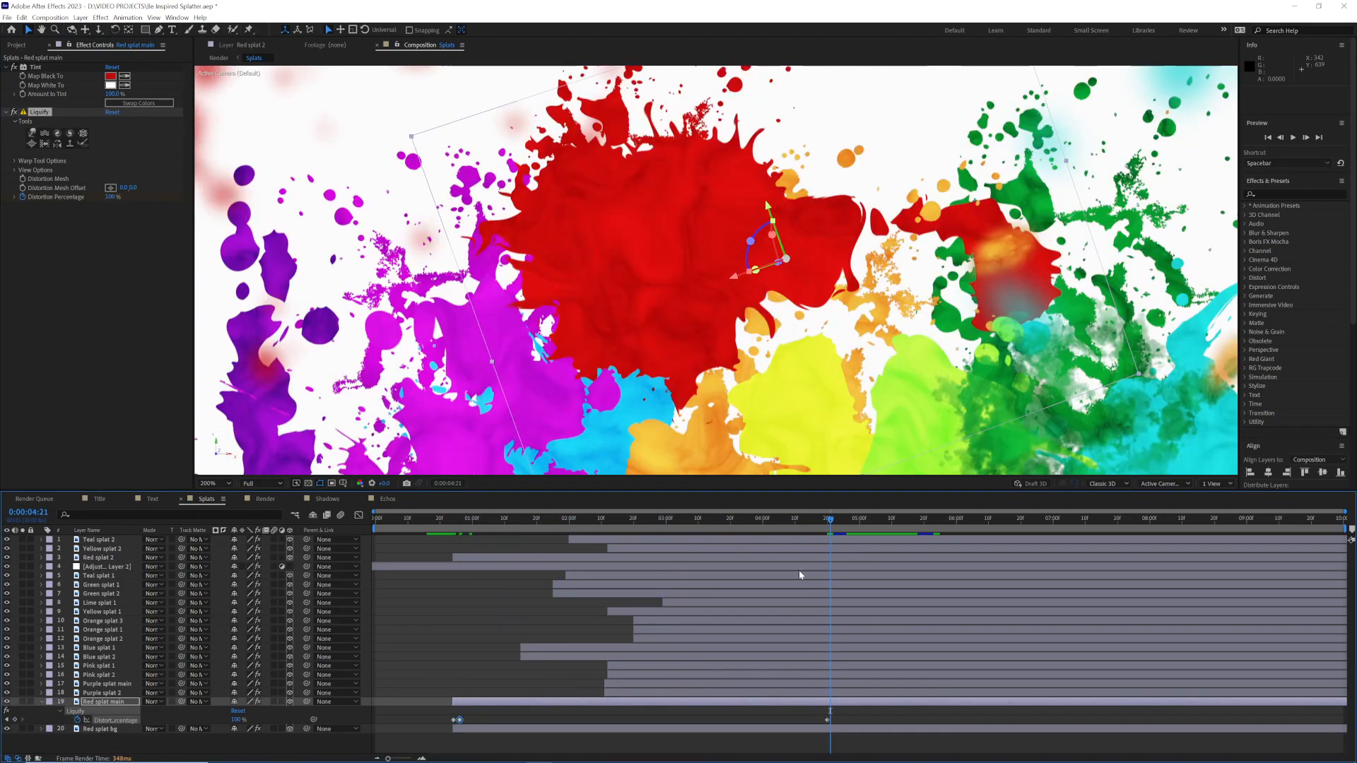
Step: Collapse the Red splat main layer's properties and warp the edges of the neighbouring pink splat with Liquify
left_click(41, 702)
left_click_drag(424, 424, 648, 302)
left_click_drag(487, 435, 587, 273)
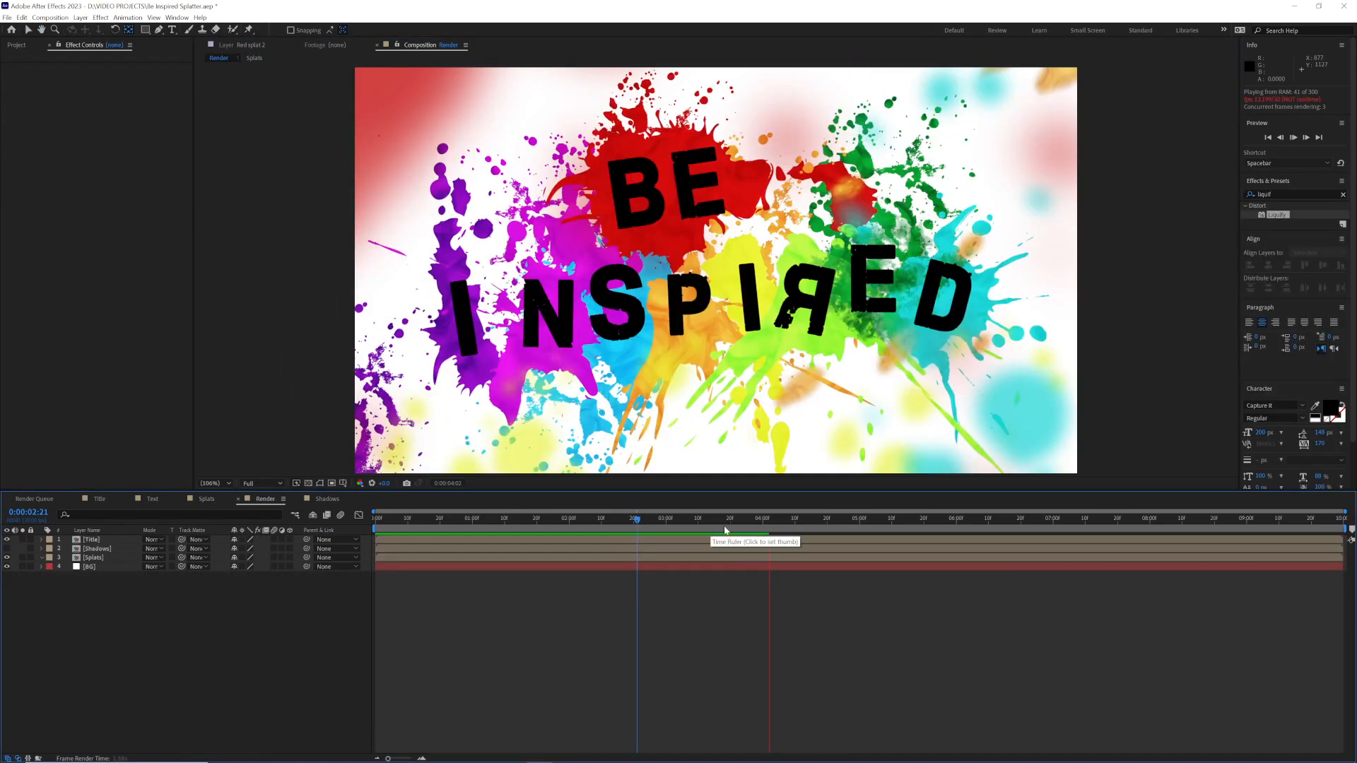
Step: Duplicate the Be layer in the Text composition, with the time set to 0:00:00:16
left_click(445, 520)
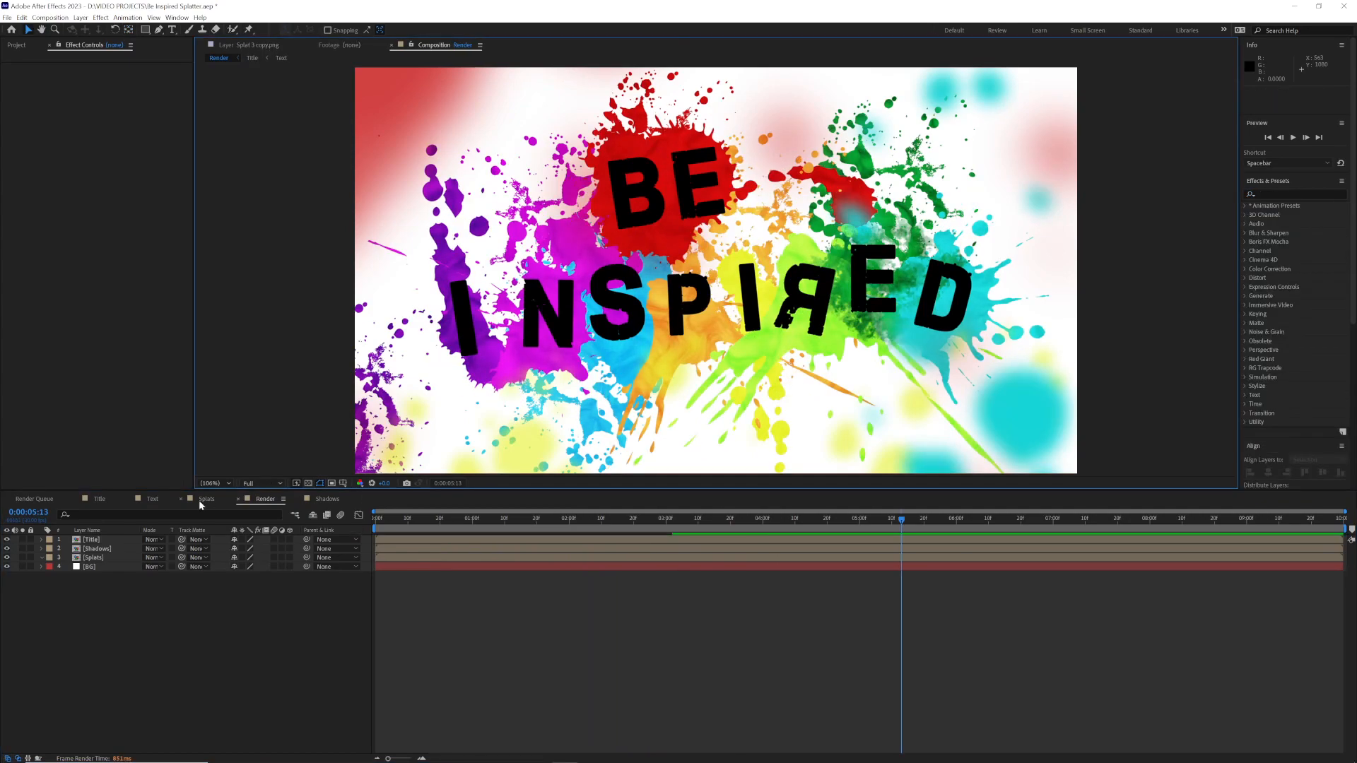
left_click(152, 499)
left_click(95, 612)
left_click(445, 520)
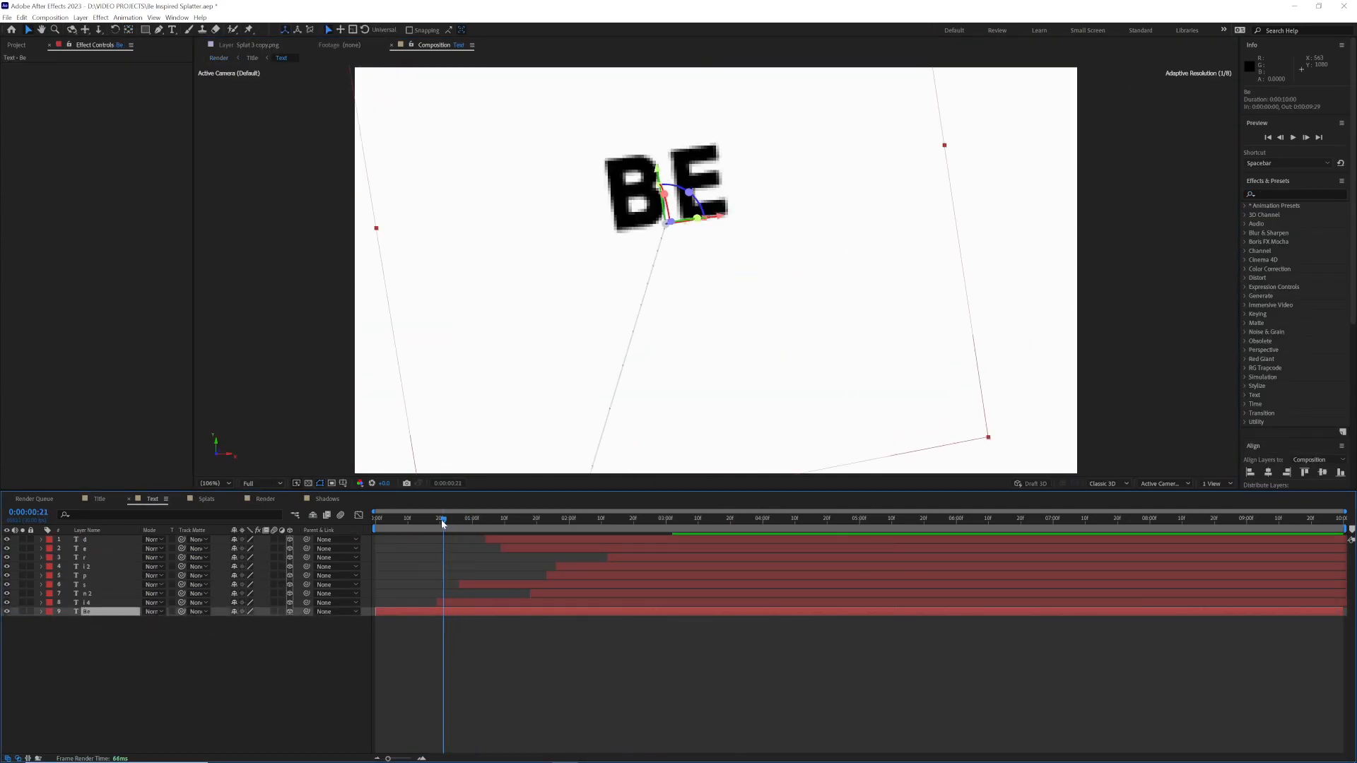
left_click_drag(445, 522, 429, 526)
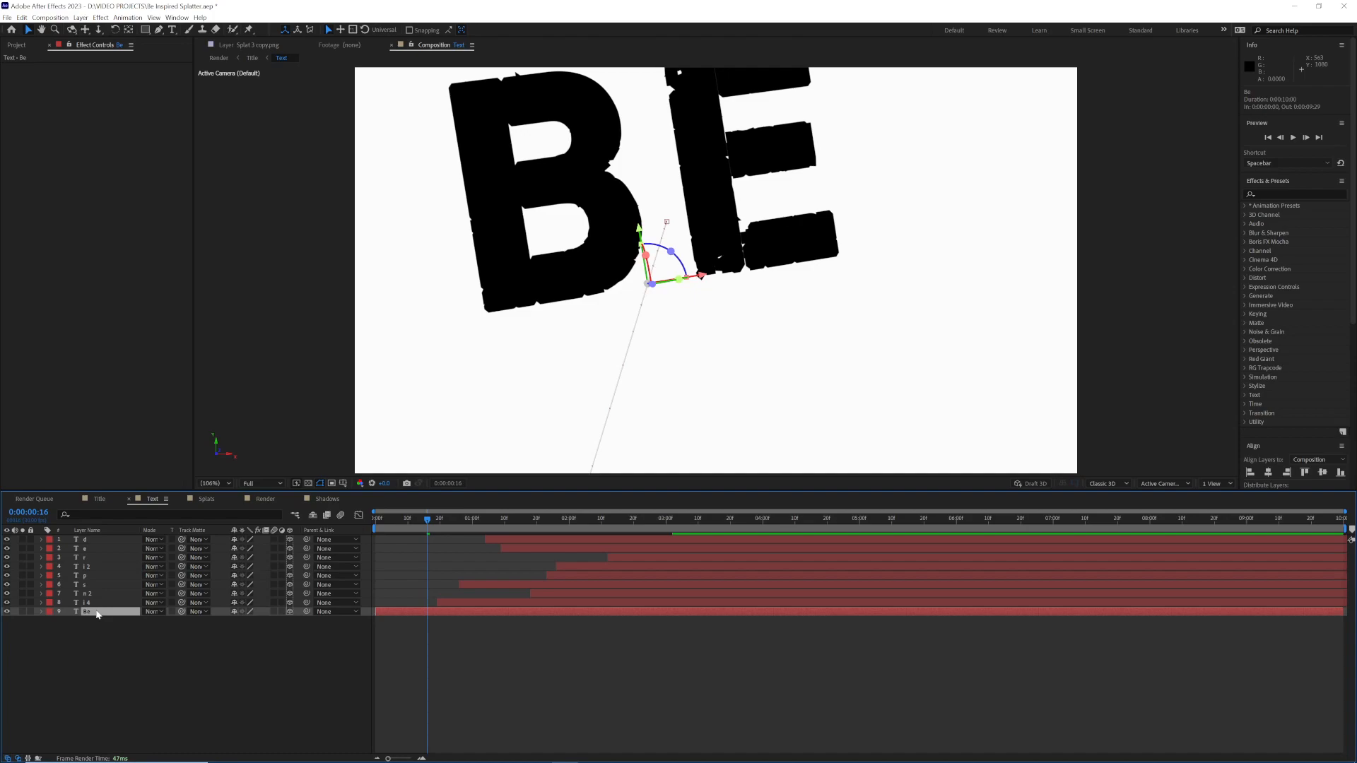
key("ctrl+d")
Step: Apply the Echo effect to the lower Be layer with an Echo Time of -0.053 seconds and 45 echoes
left_click(100, 17)
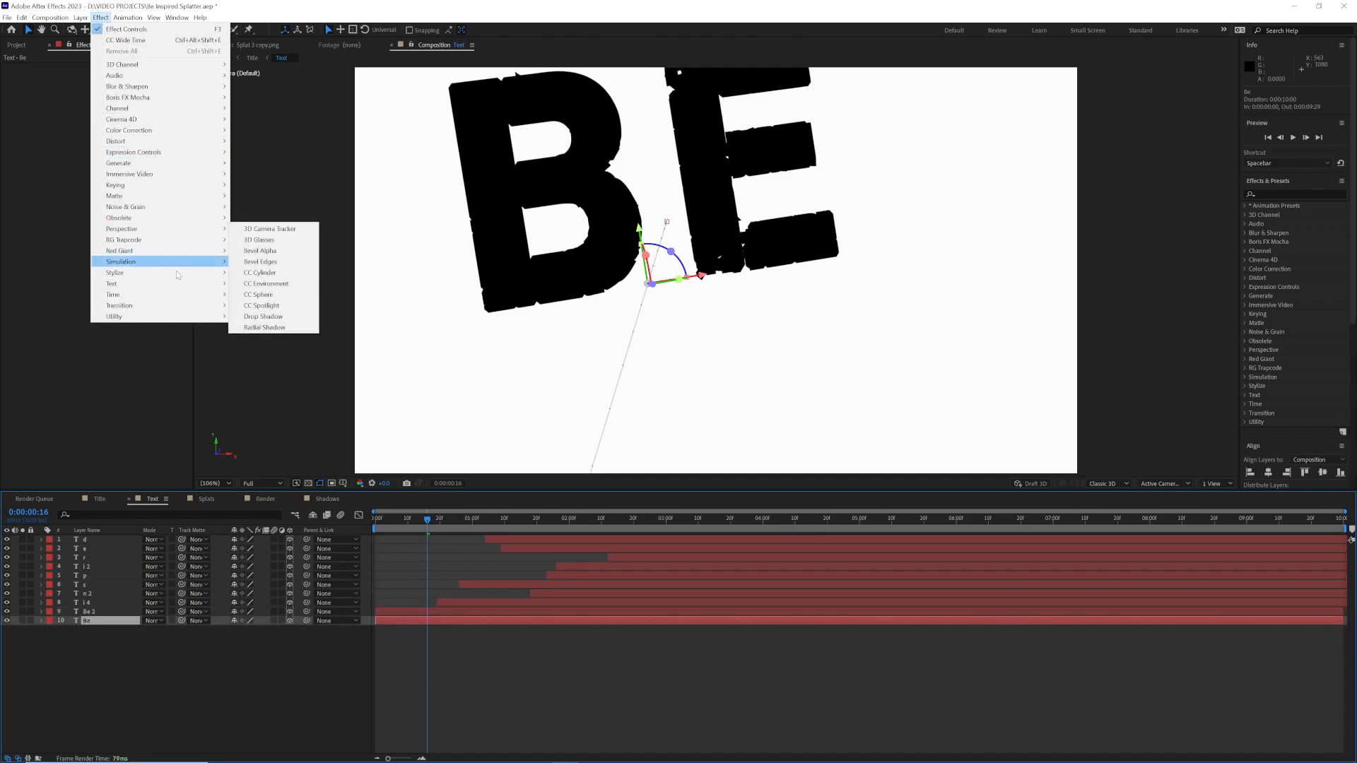
mouse_move(196, 167)
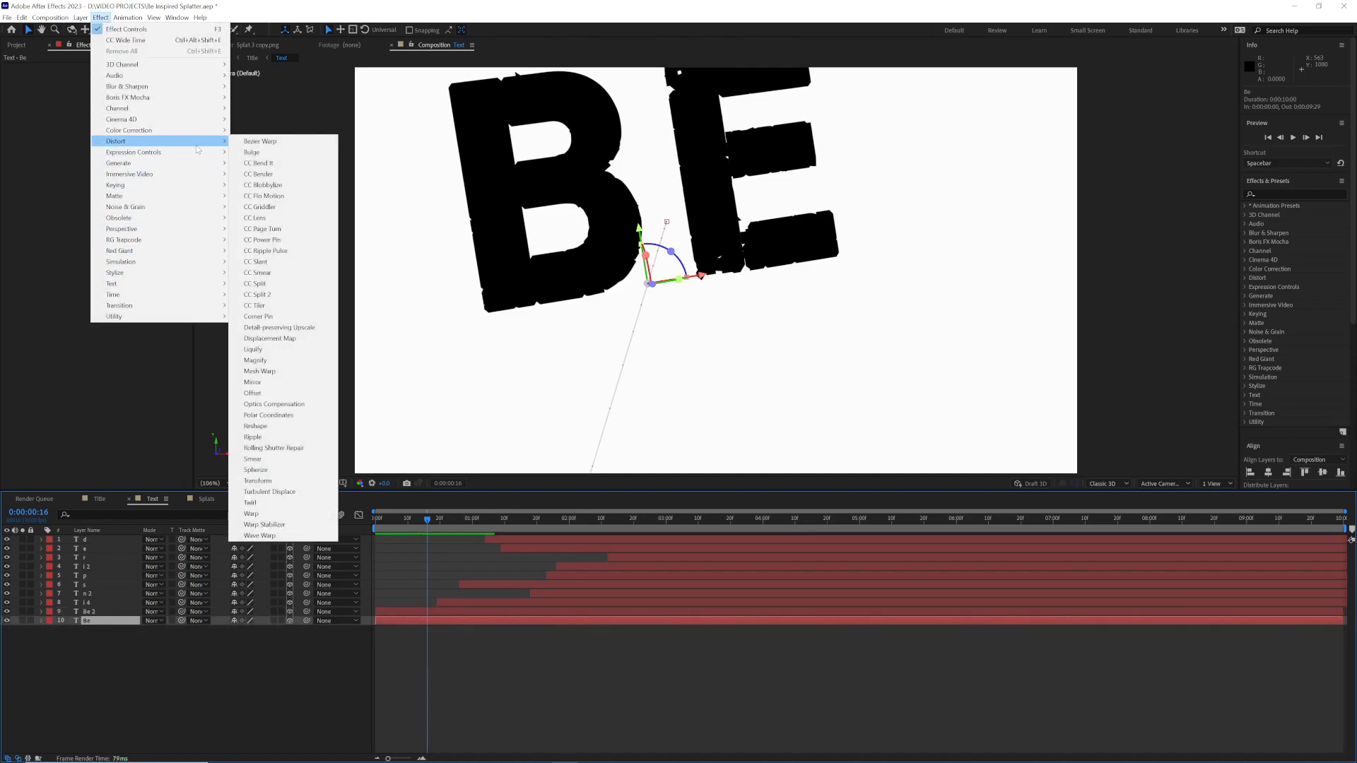
mouse_move(198, 295)
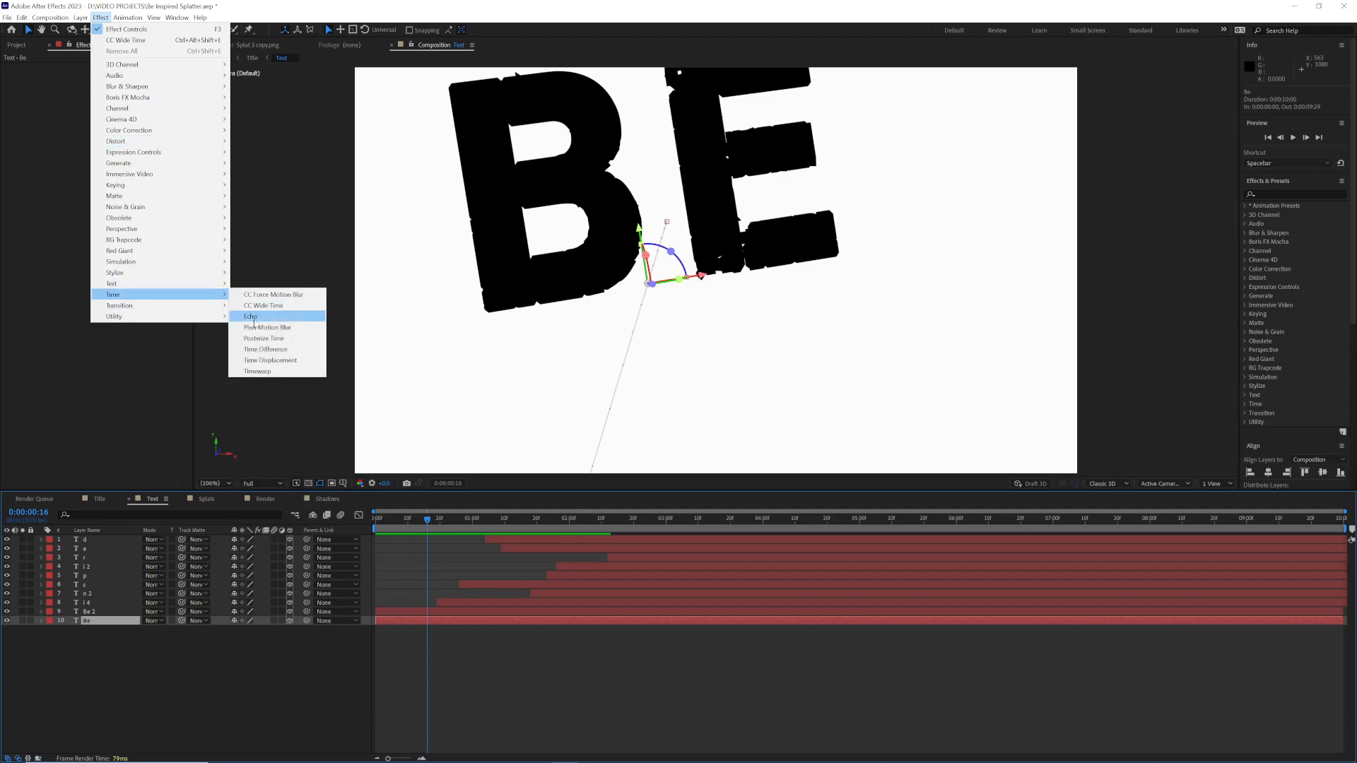
left_click(258, 315)
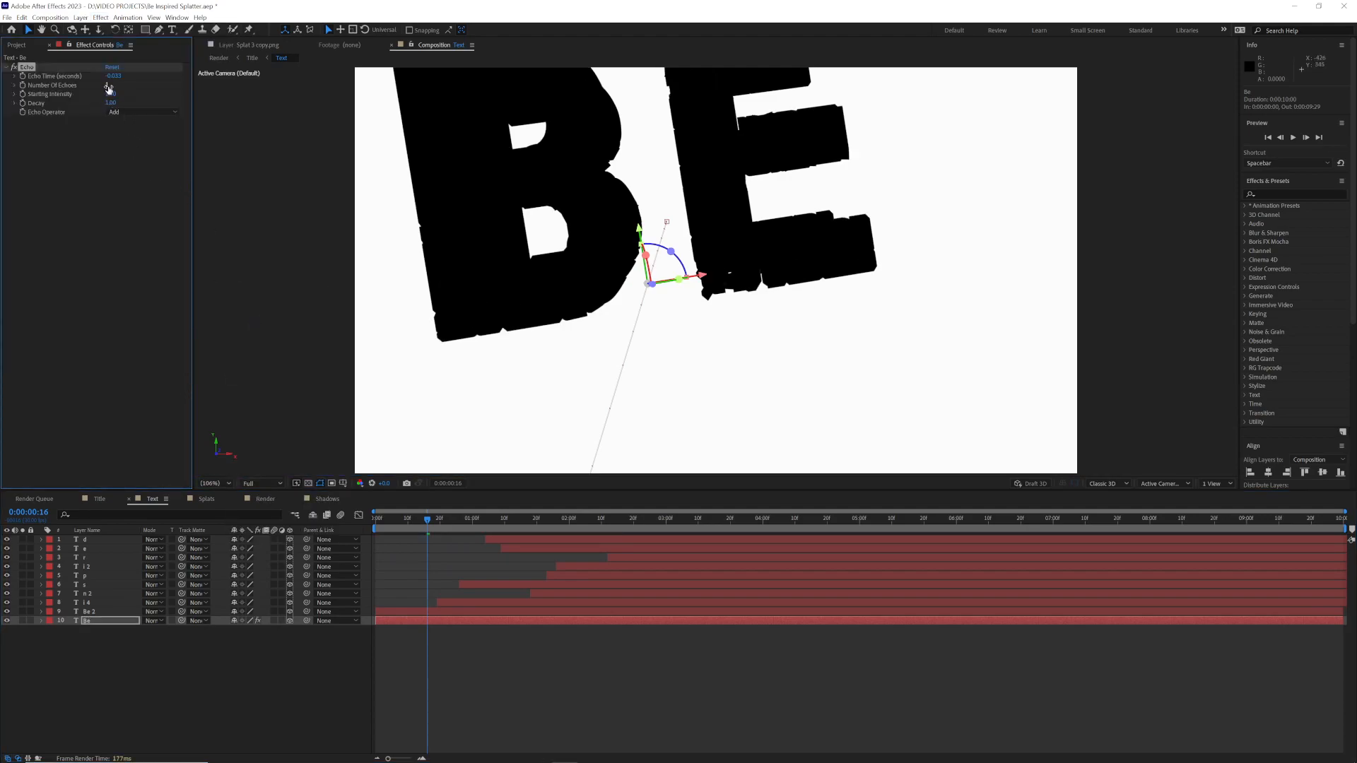
left_click(114, 77)
type("-0.053")
key("Return")
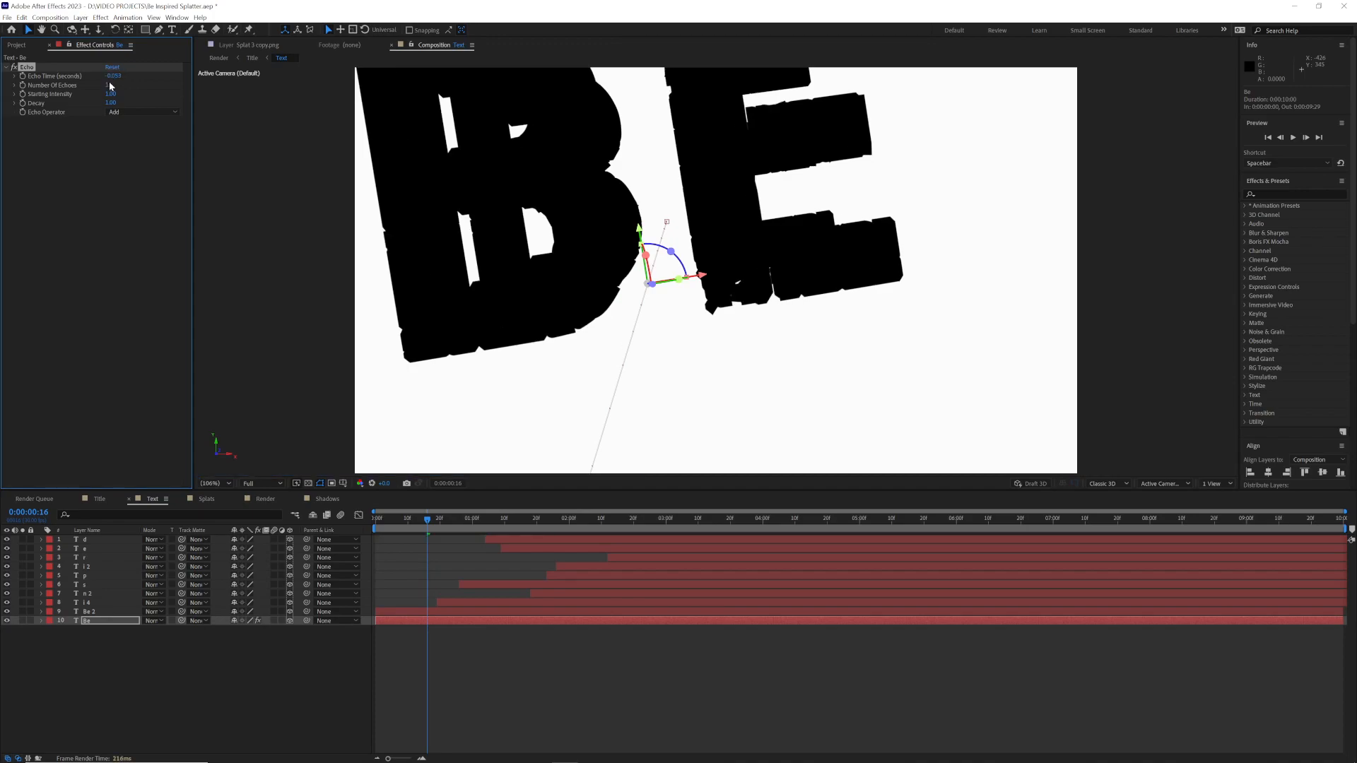
type("45")
key("Return")
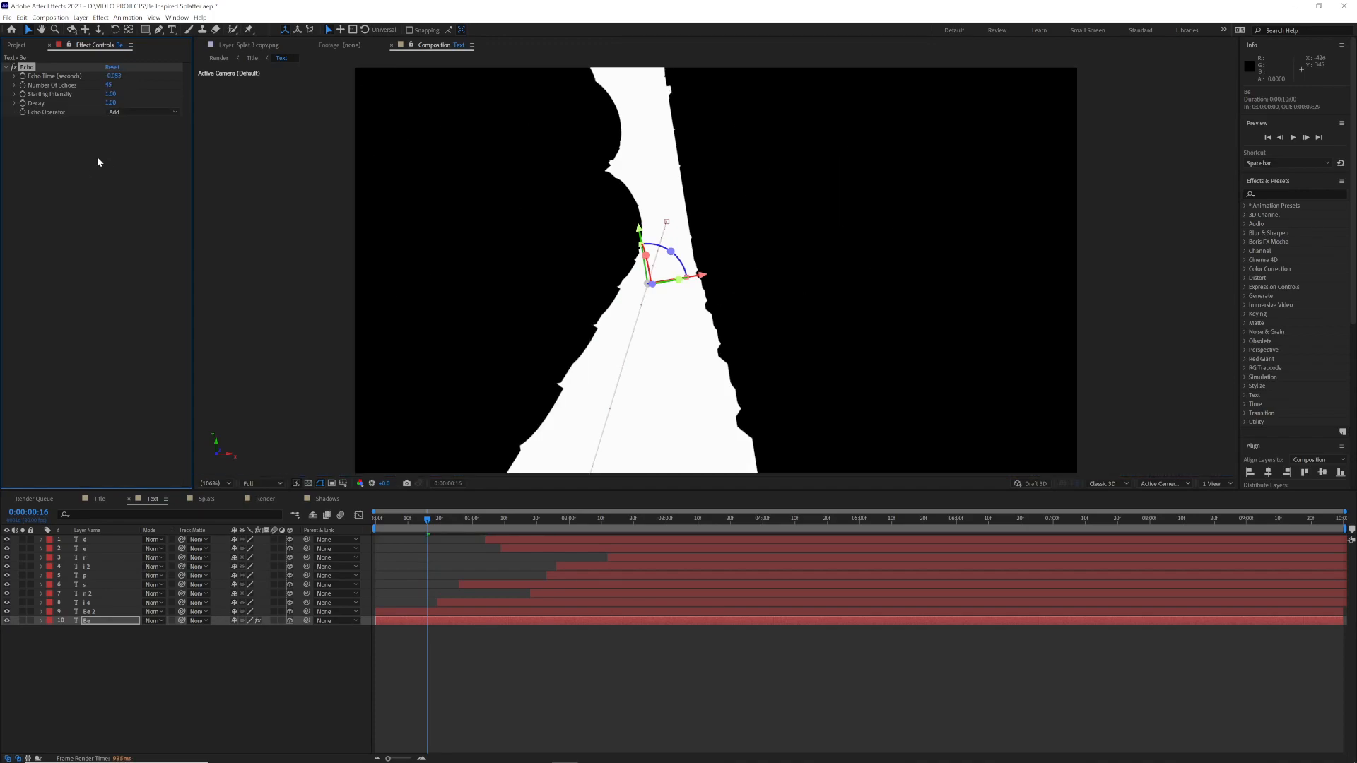
Step: Add a 4-Color Gradient to the lower Be layer and change its Color 4 to dark red
left_click(100, 17)
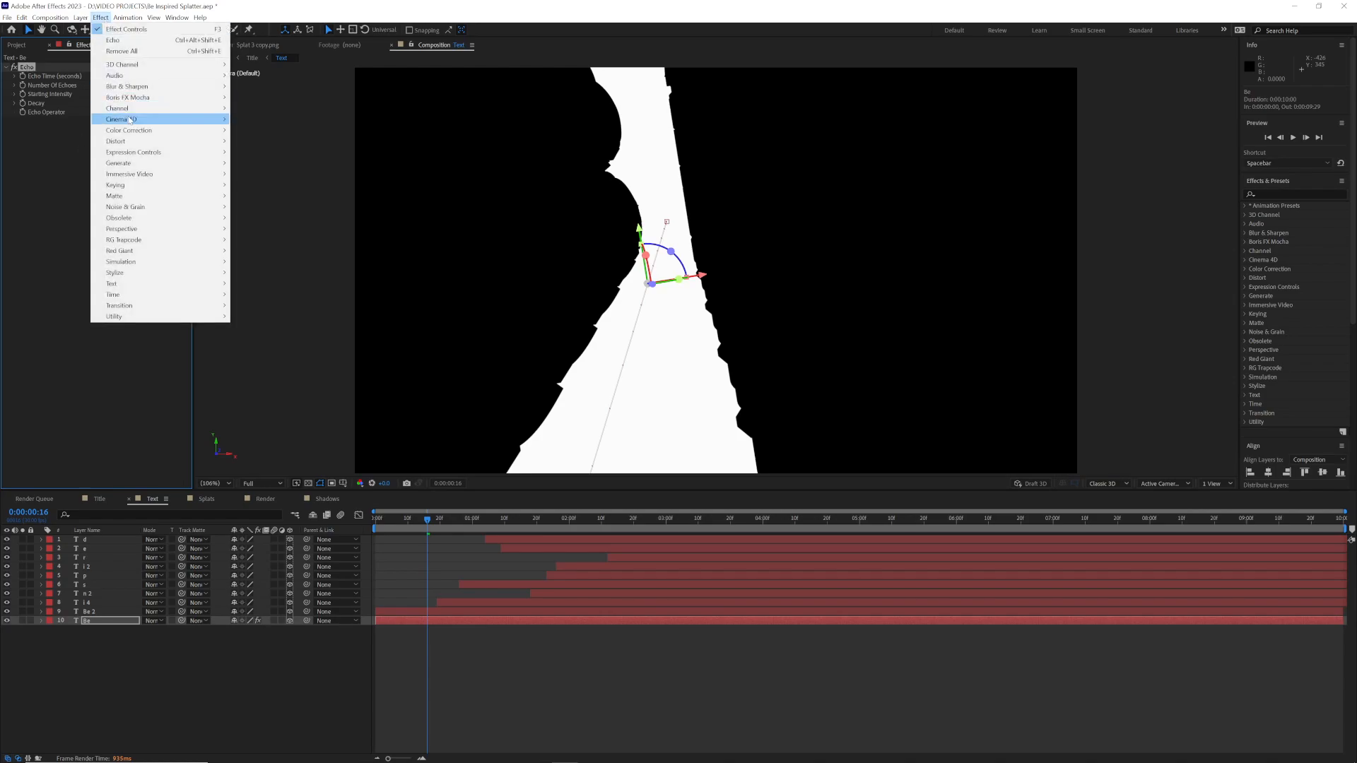
mouse_move(137, 144)
mouse_move(162, 164)
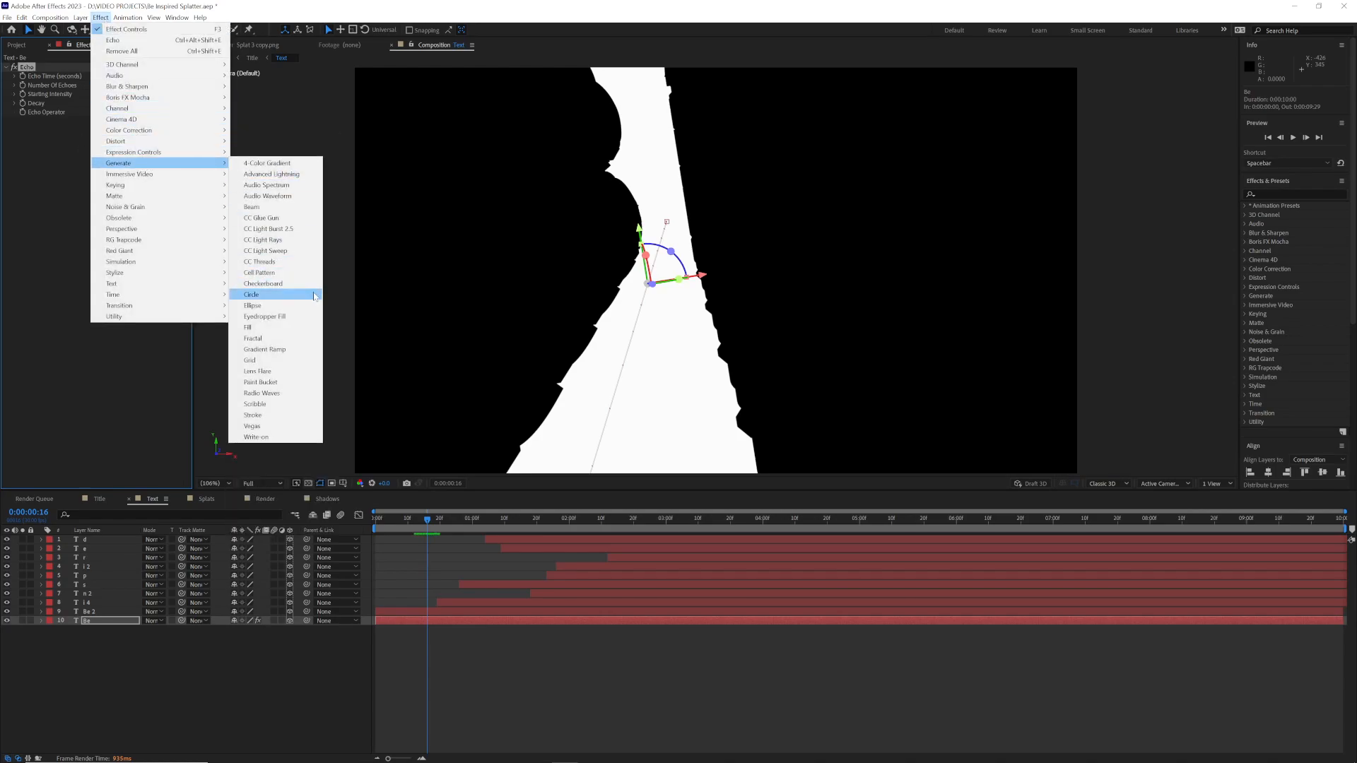
left_click(267, 163)
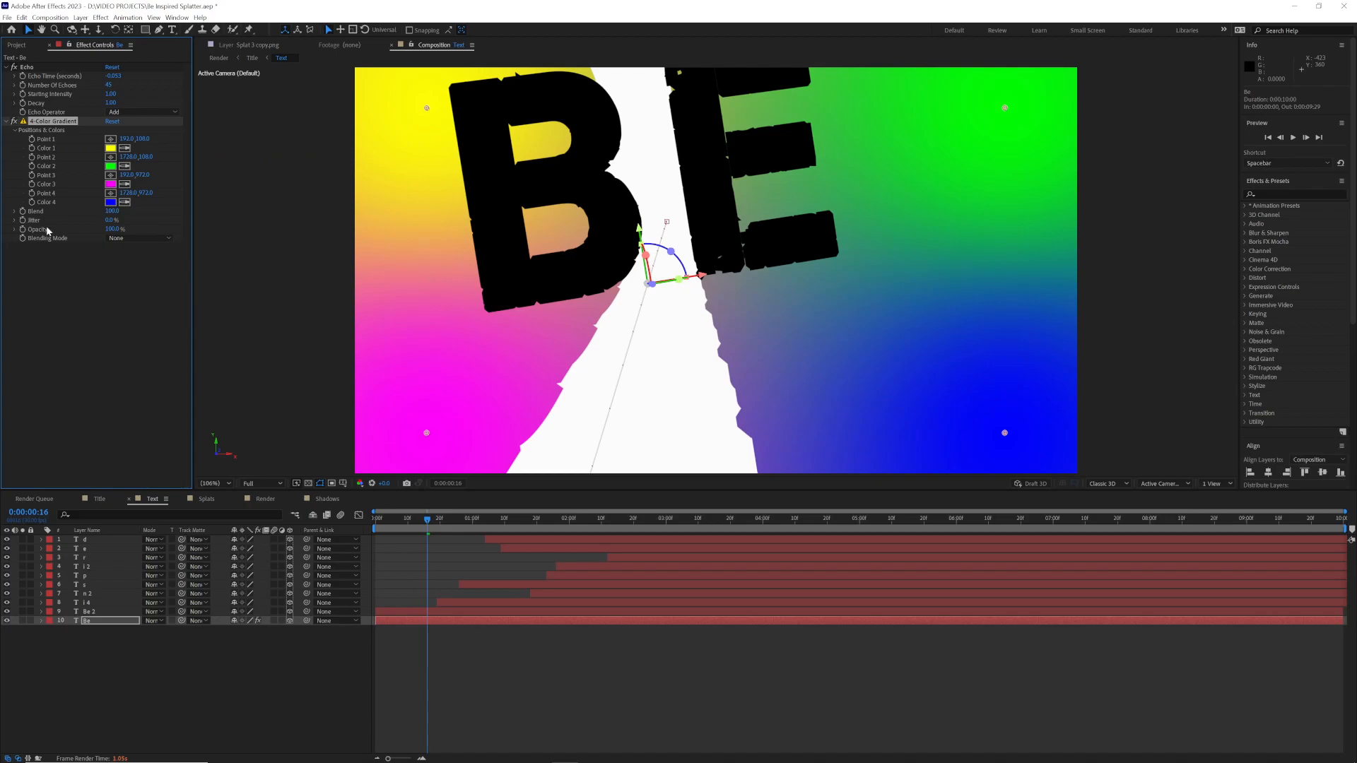
left_click(110, 202)
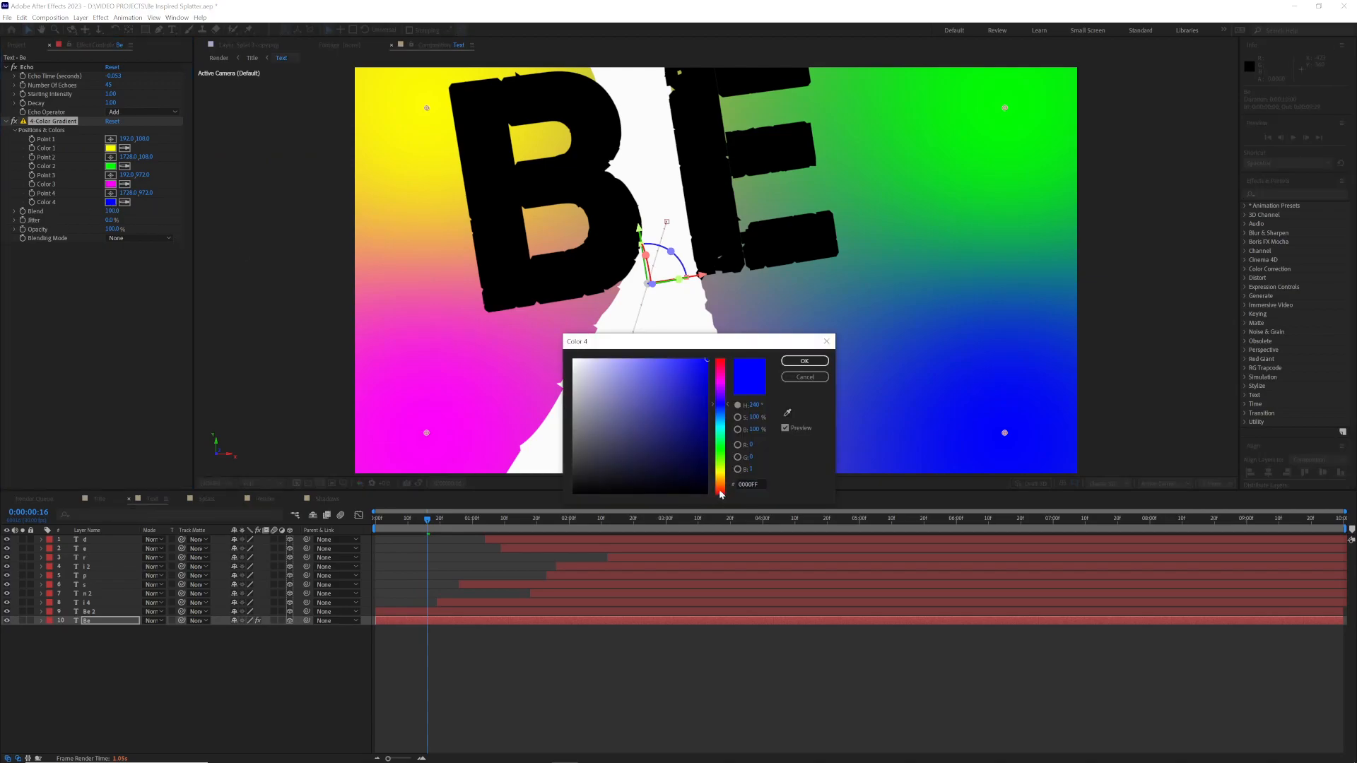
left_click(720, 489)
left_click(704, 409)
left_click(804, 361)
Step: Set the gradient's Color 2 to red and its Color 1 to pink
left_click(111, 166)
left_click(723, 366)
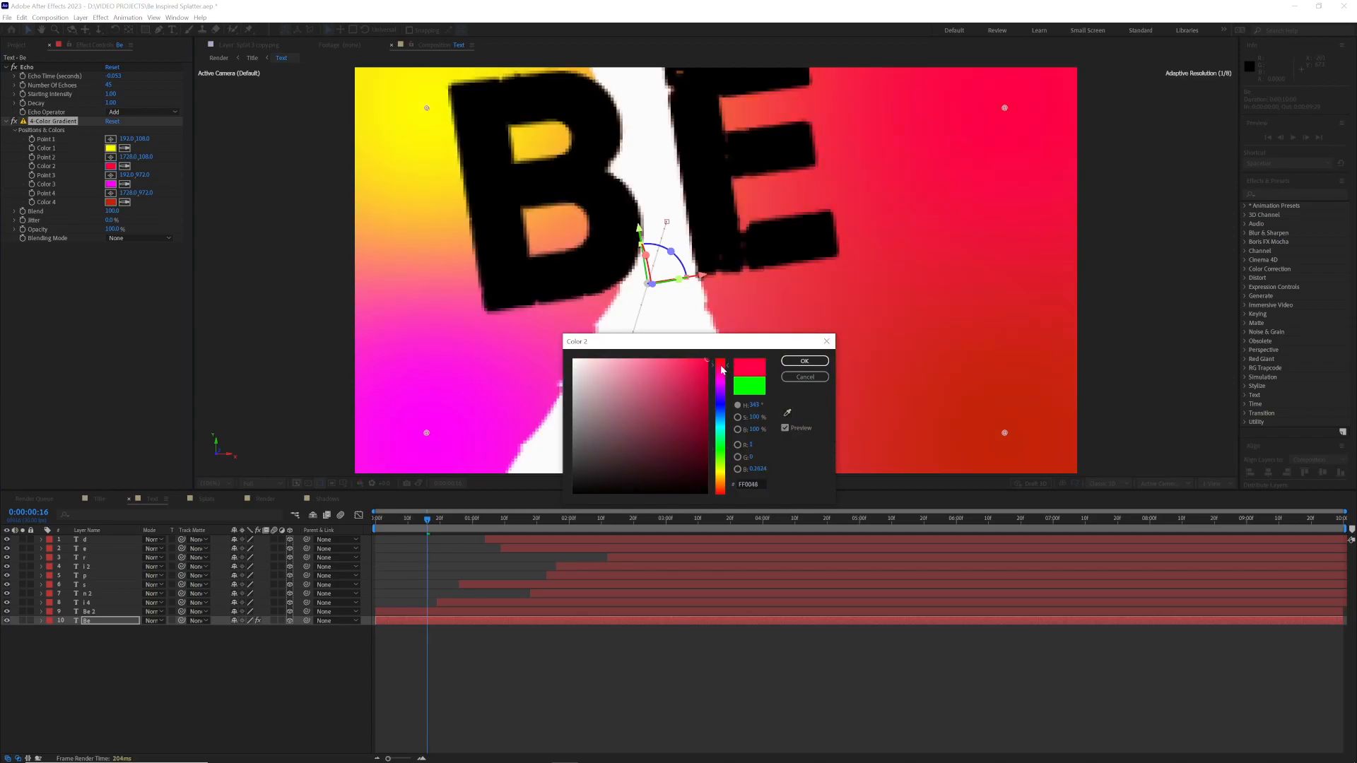
left_click(805, 361)
left_click(110, 147)
left_click(723, 386)
left_click_drag(722, 386, 720, 380)
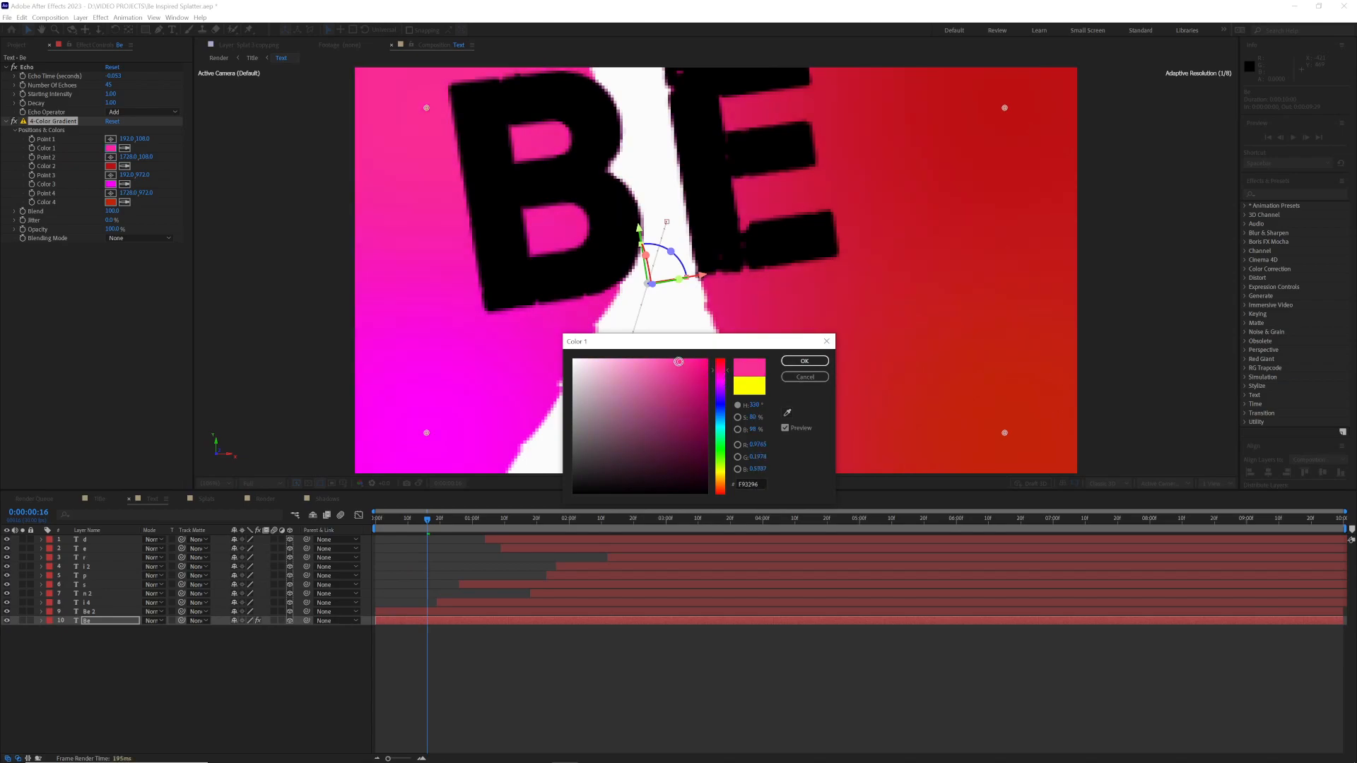
left_click(805, 361)
Step: Set the Echo effect's Starting Intensity and Decay to 0.5 each and scrub through the coloured trail
left_click_drag(427, 520, 438, 521)
left_click(110, 94)
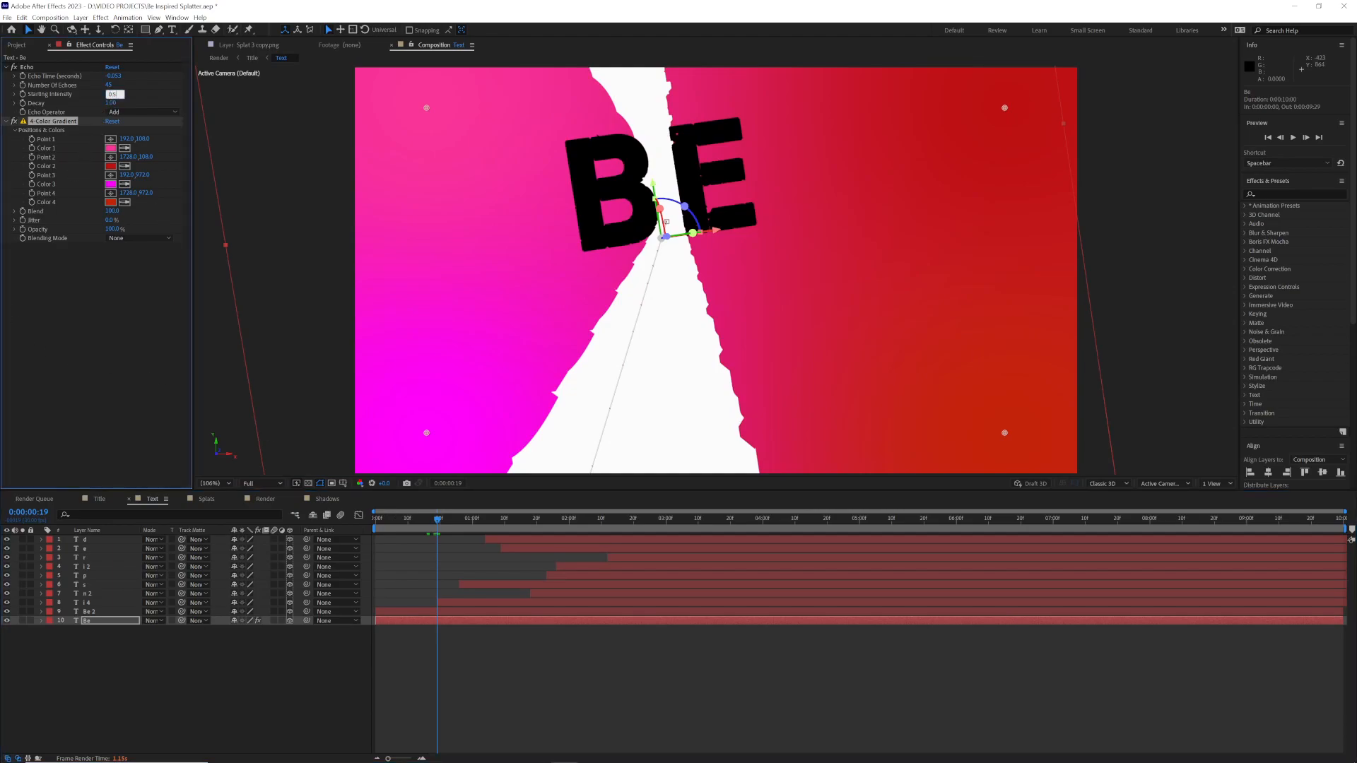
type("0.5")
key("Tab")
type("0.5")
key("Return")
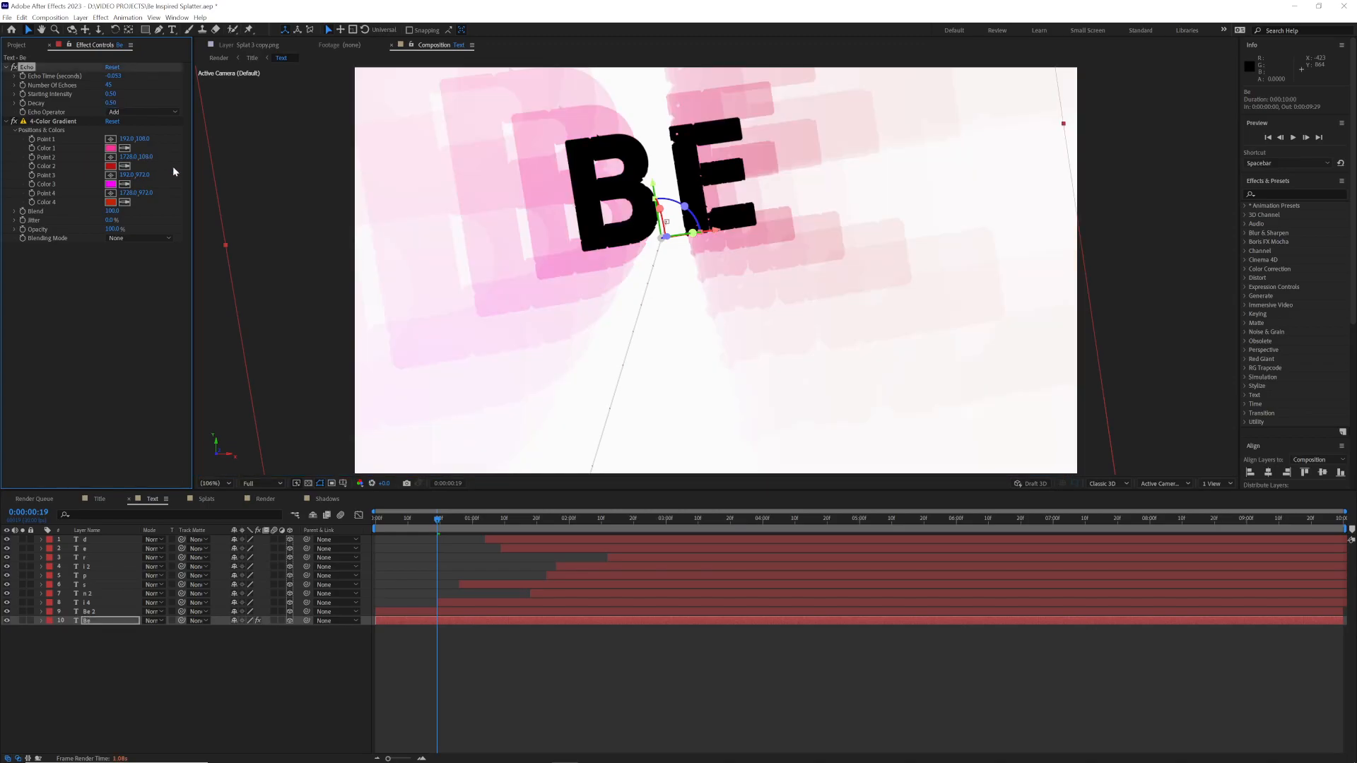
mouse_move(437, 520)
left_mouse_down()
mouse_move(409, 523)
mouse_move(446, 523)
left_mouse_up()
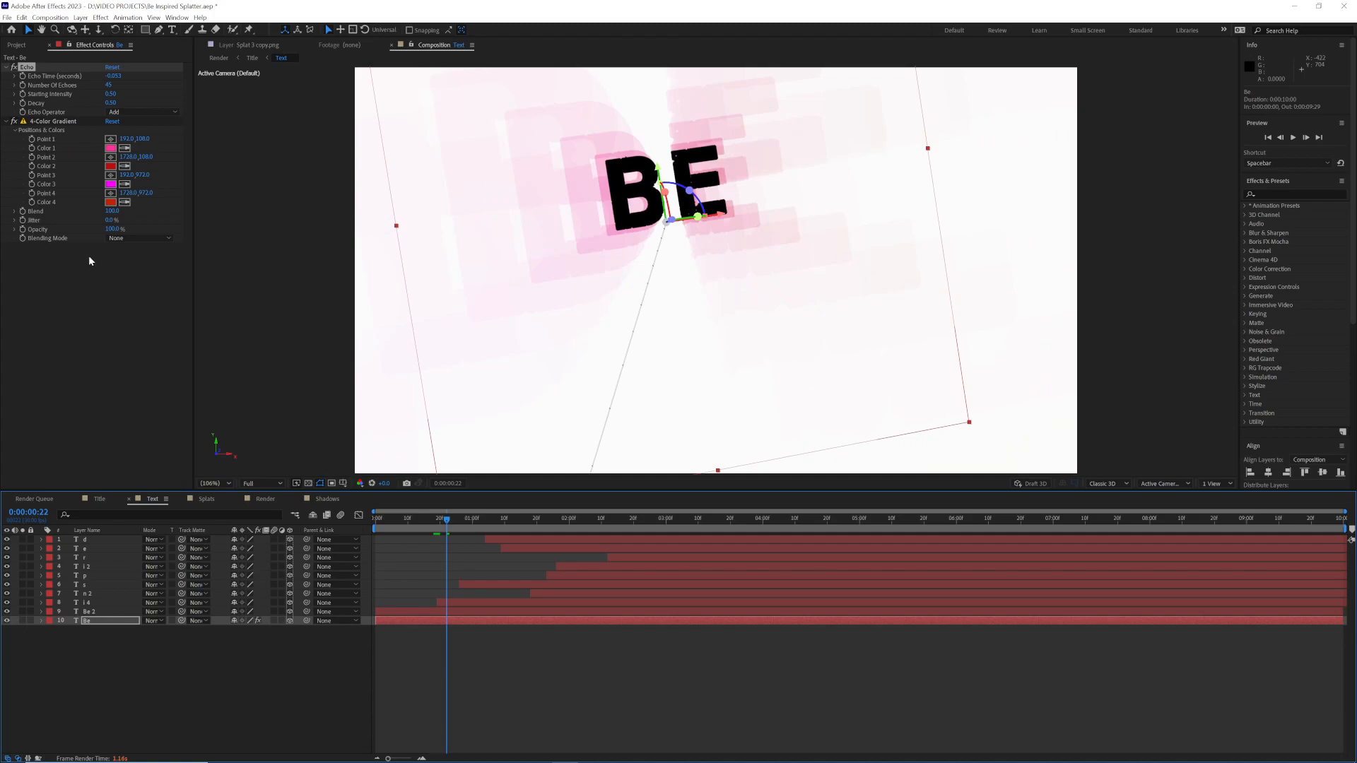
Step: Add a Glow effect to the lower Be layer with a 100% threshold and a radius of 11
left_click(1268, 194)
type("glow")
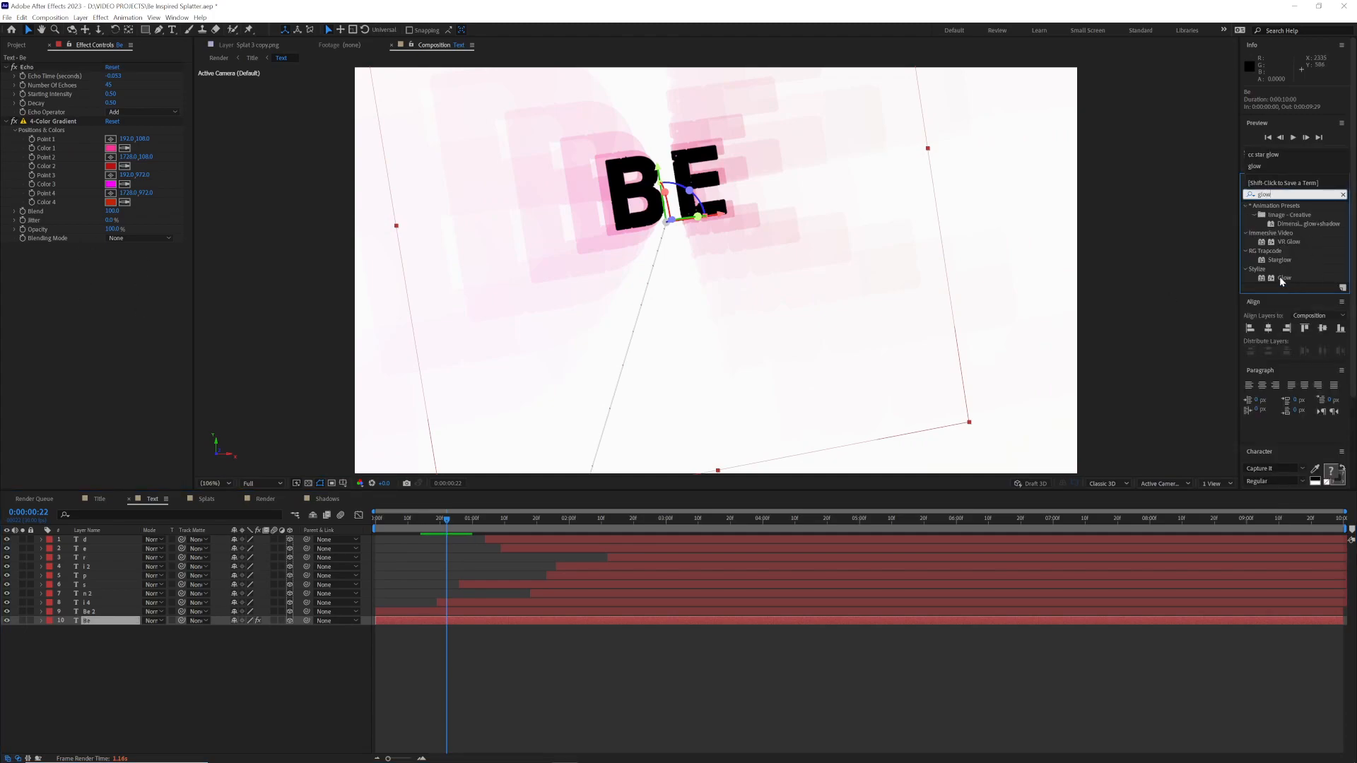
double_click(1283, 278)
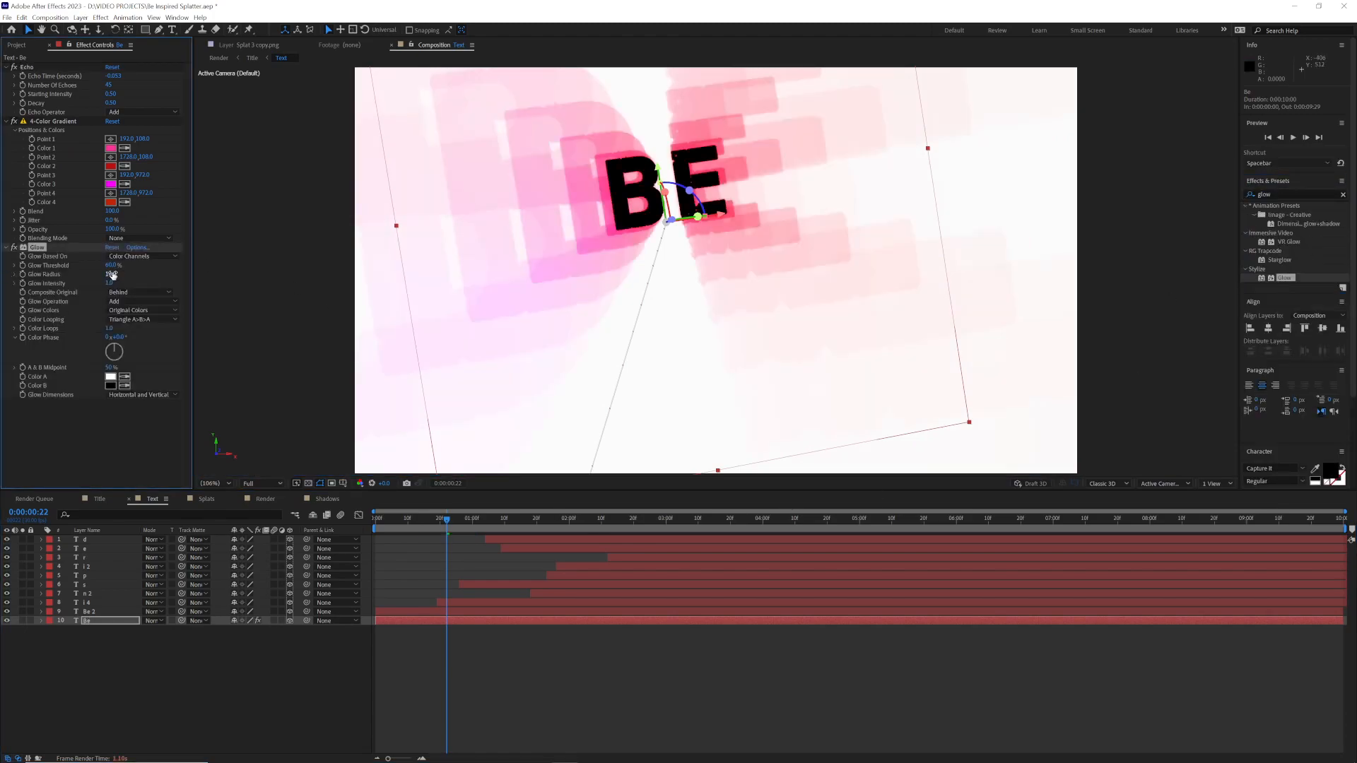
key("Return")
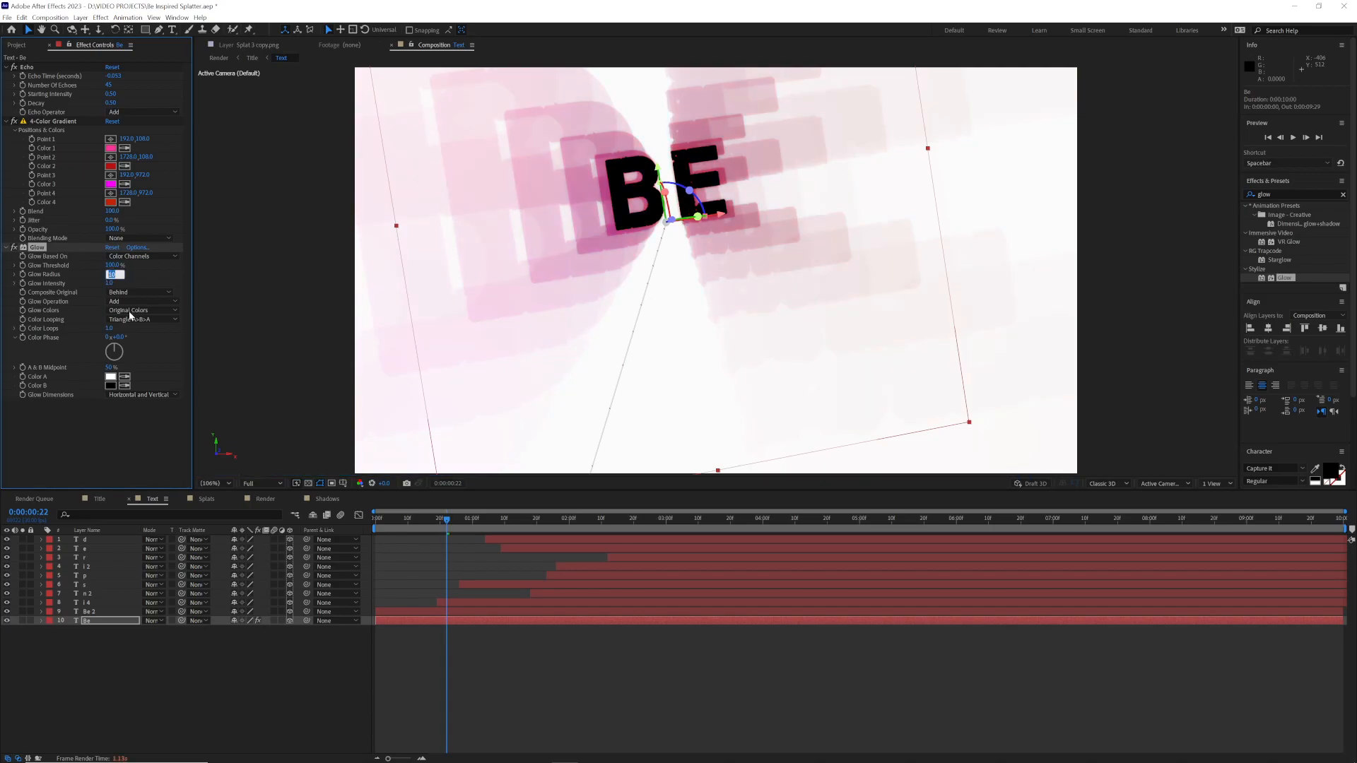
type("11")
key("Return")
left_click_drag(441, 523, 486, 527)
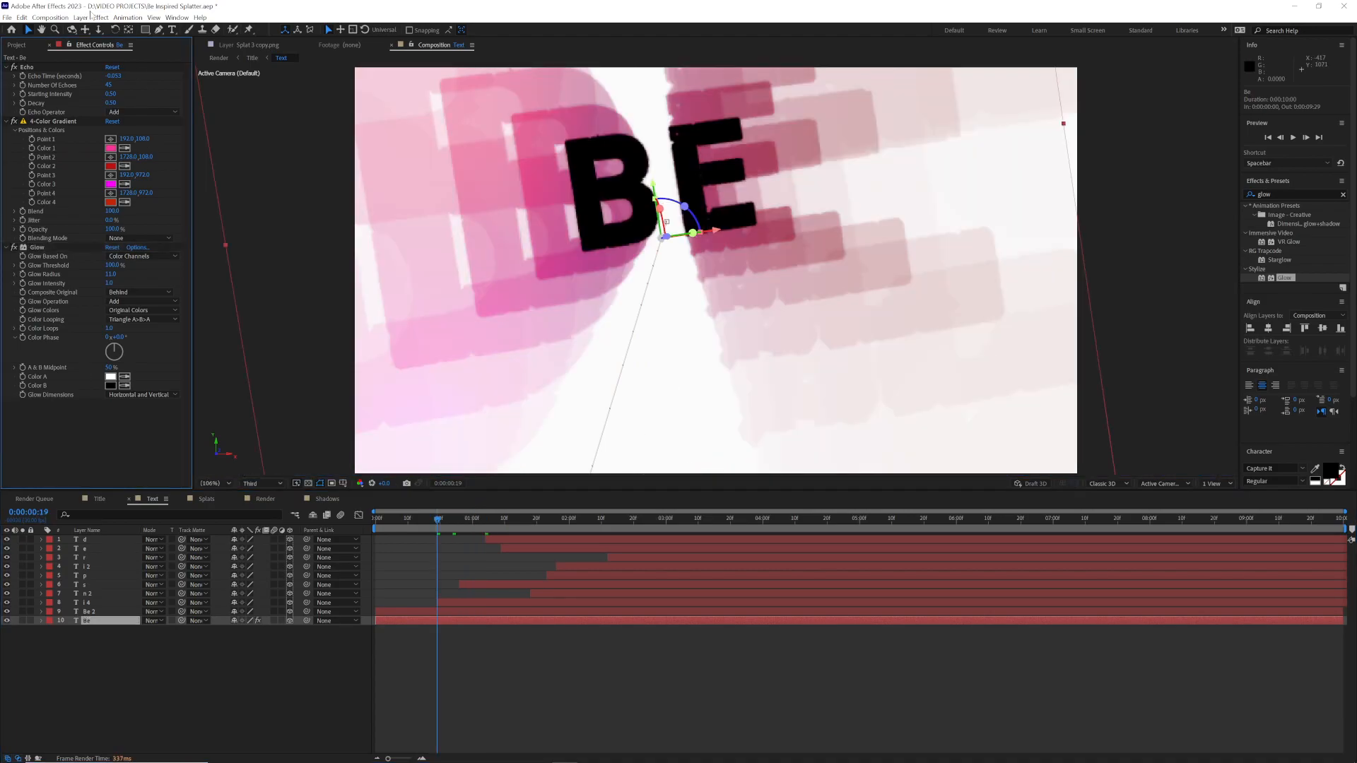
Step: Apply the CC Wide Time effect to the lower Be layer
left_click(97, 17)
mouse_move(142, 294)
left_click(262, 306)
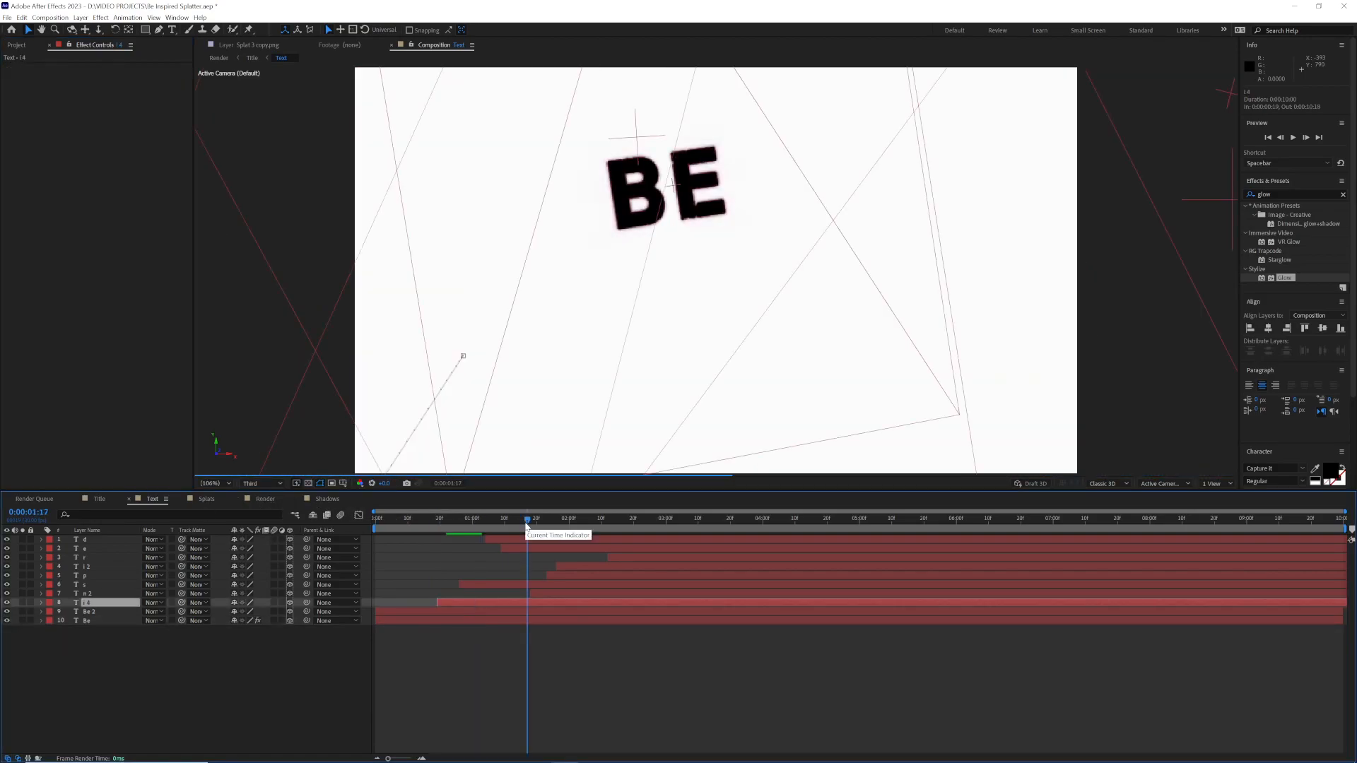
Step: Duplicate the s layer and copy the lower Be layer's four trail effects onto the lower s layer
left_click_drag(527, 523, 543, 523)
left_click(94, 586)
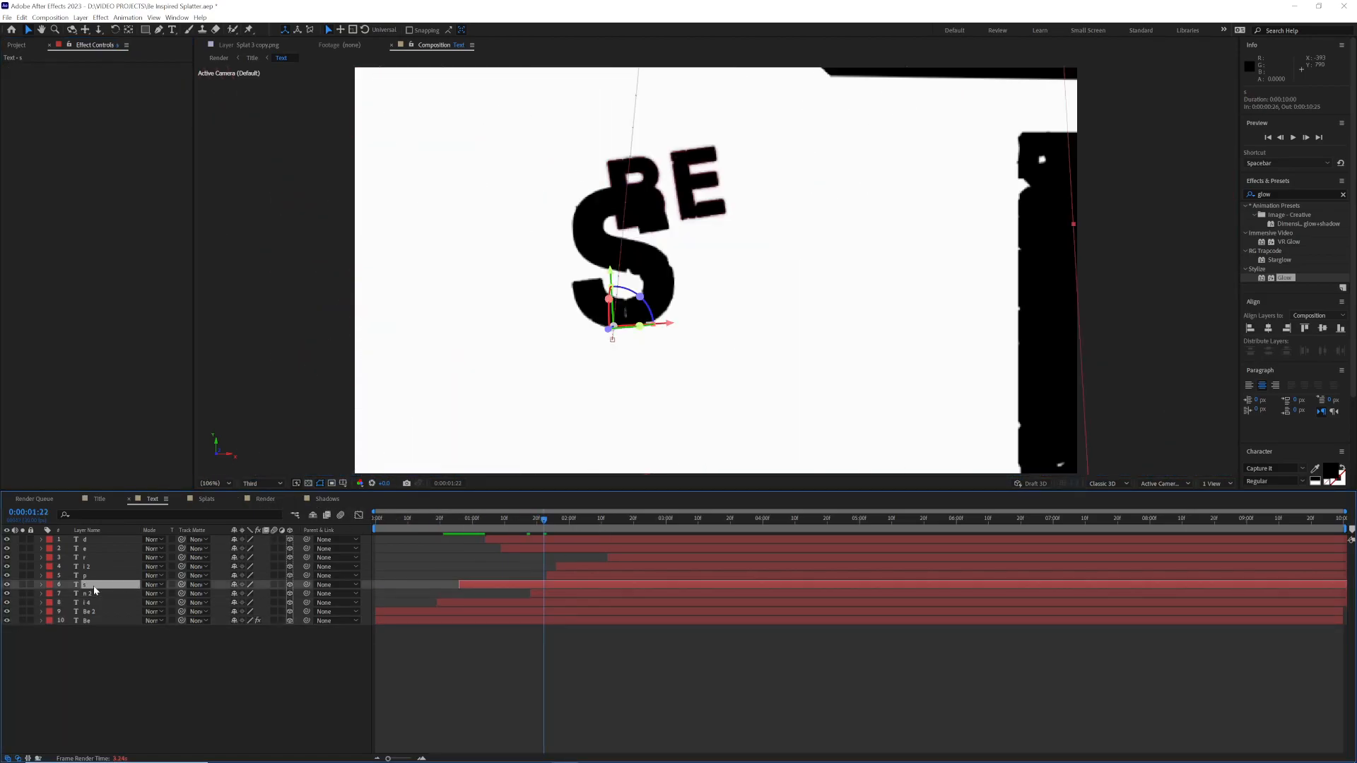
key("ctrl+d")
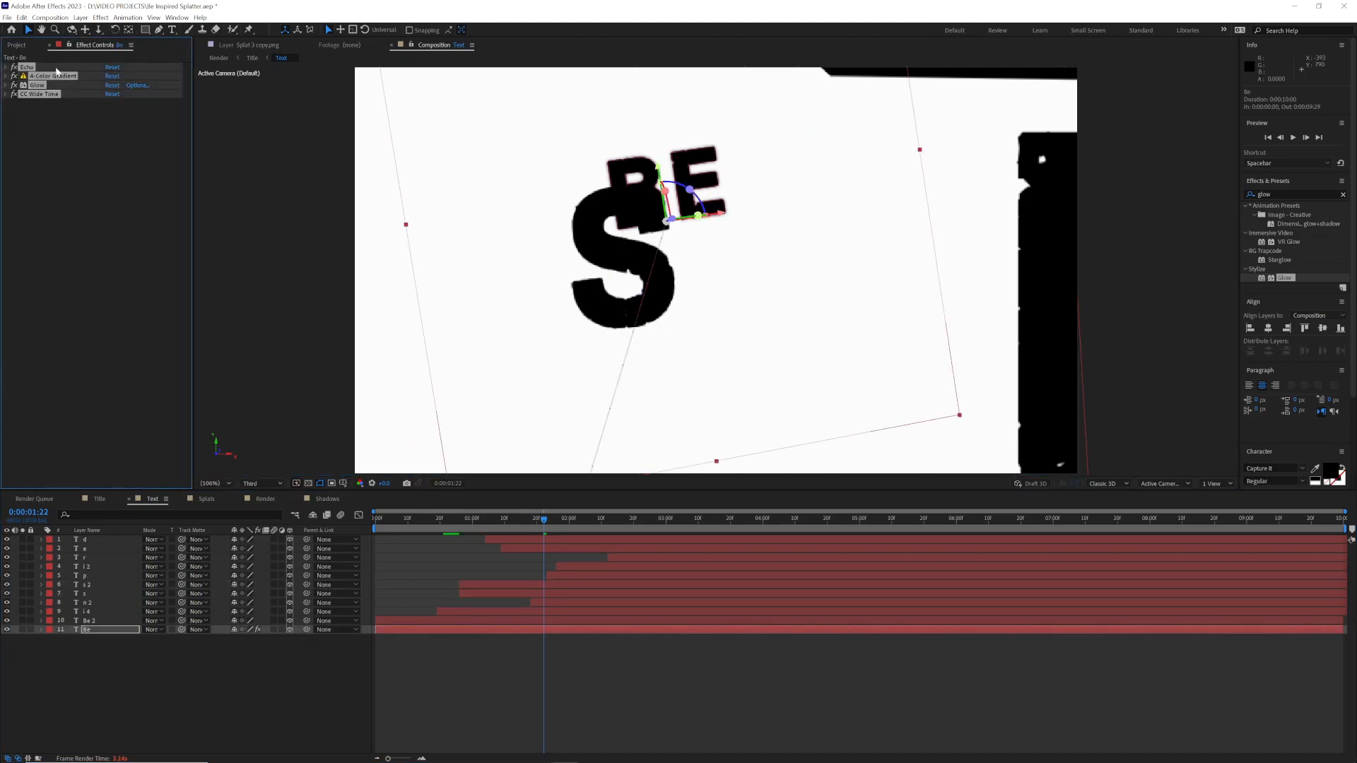
key("ctrl+v")
Step: Pick new colours for Color 4, Color 3, Color 2 and Color 1 of the s trail's 4-Color Gradient
left_click(111, 203)
left_click(804, 361)
left_click_drag(721, 420, 719, 405)
left_click(111, 184)
left_click(805, 362)
left_click(111, 166)
left_click_drag(684, 393, 719, 419)
left_click(799, 362)
left_click(111, 148)
left_click(696, 372)
left_click_drag(719, 373, 720, 382)
left_click(804, 361)
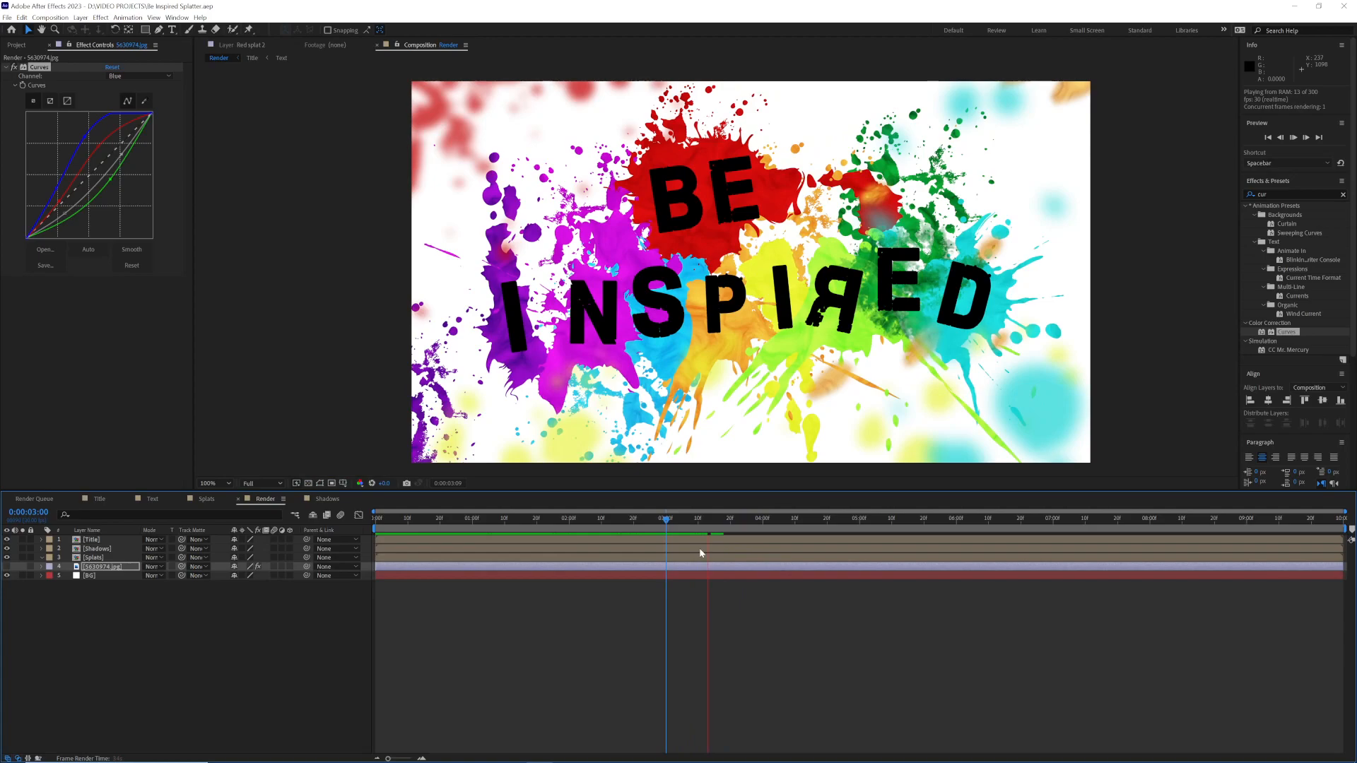
Step: Play back the Render composition from the start
left_click_drag(537, 523, 350, 524)
key("space")
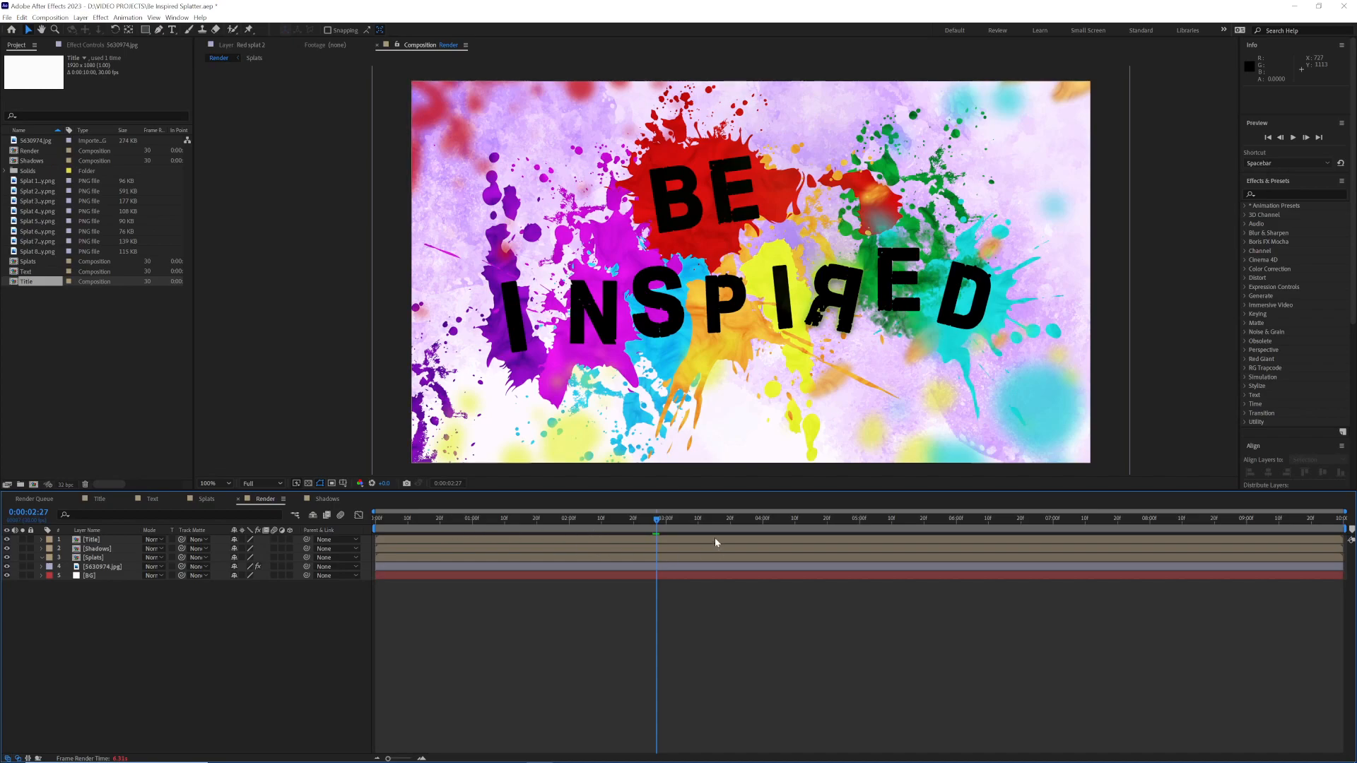
Step: Change the BG solid's colour to black in the Render composition and hide the 5630974.jpg texture layer above it
left_click(472, 574)
left_click(81, 18)
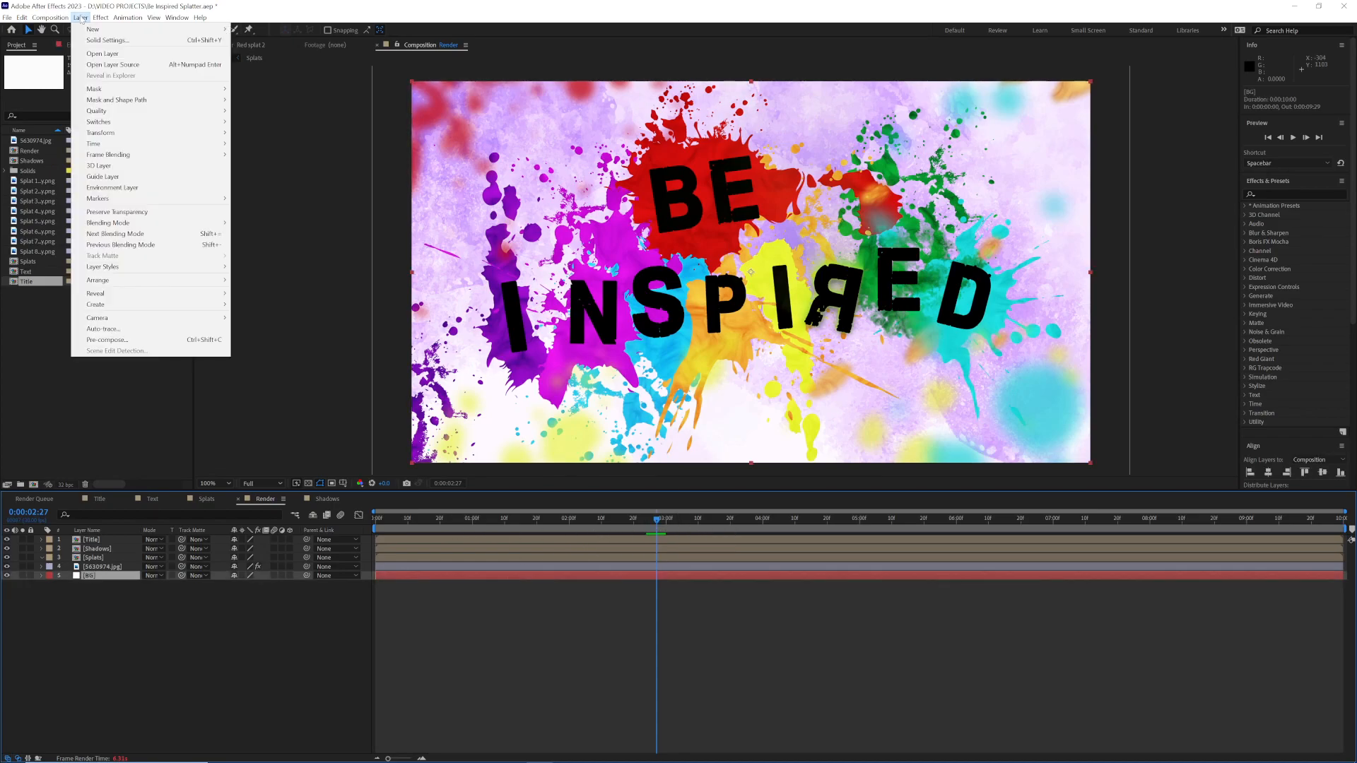
left_click(106, 41)
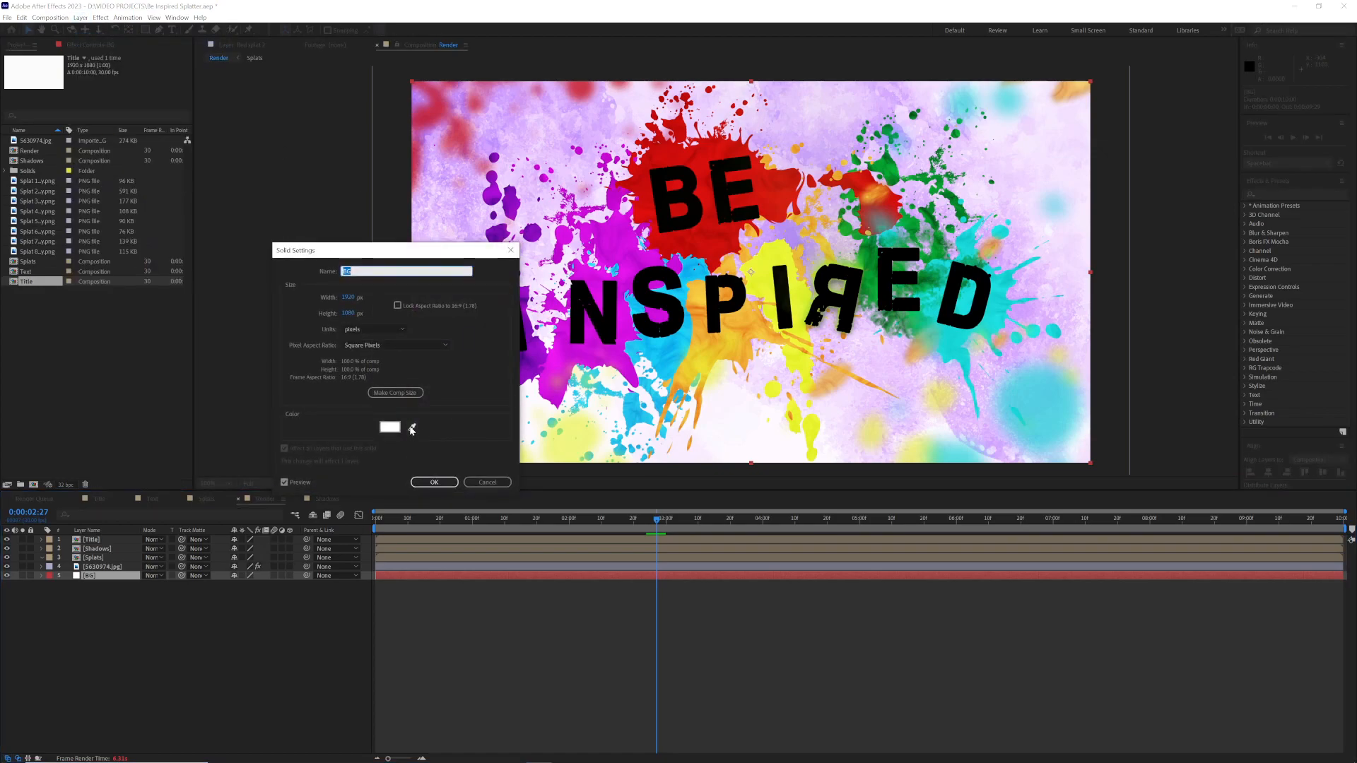
left_click(390, 427)
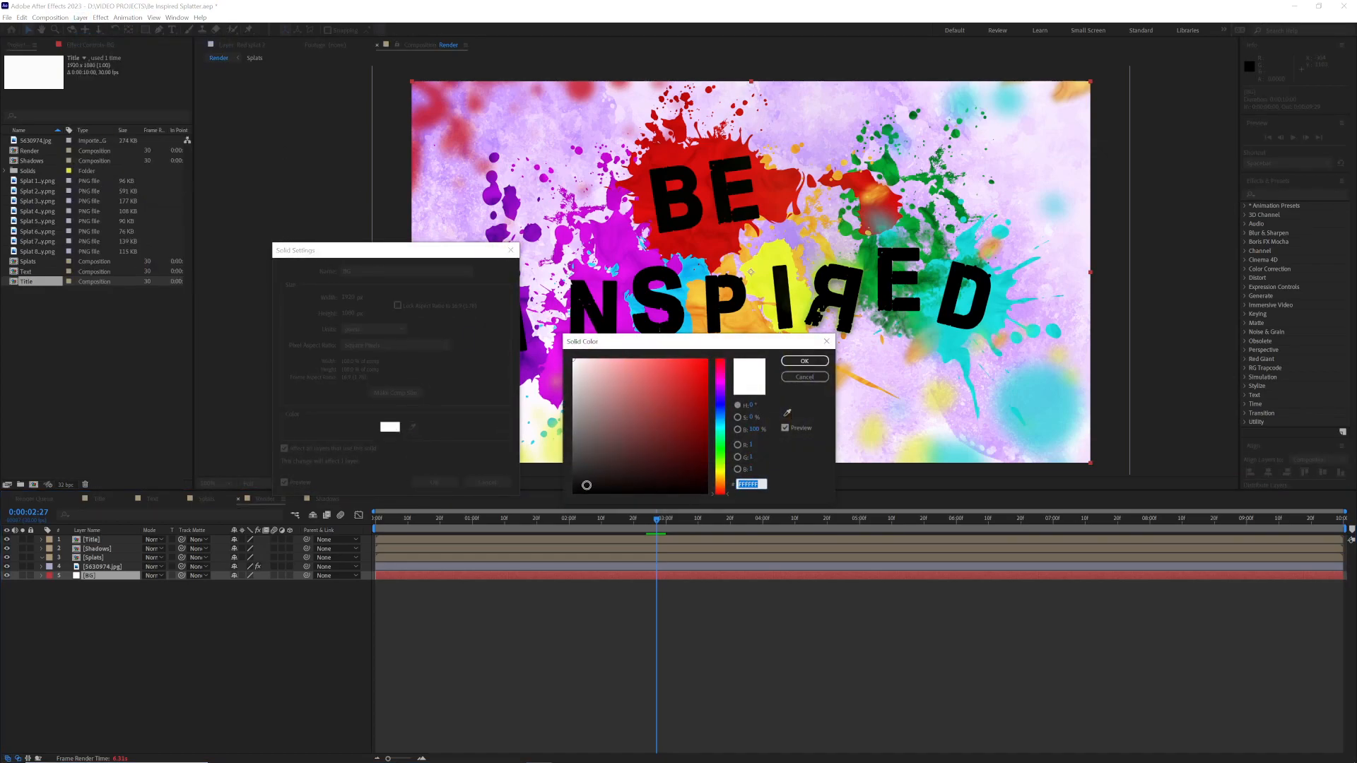
left_click(586, 485)
left_click(804, 361)
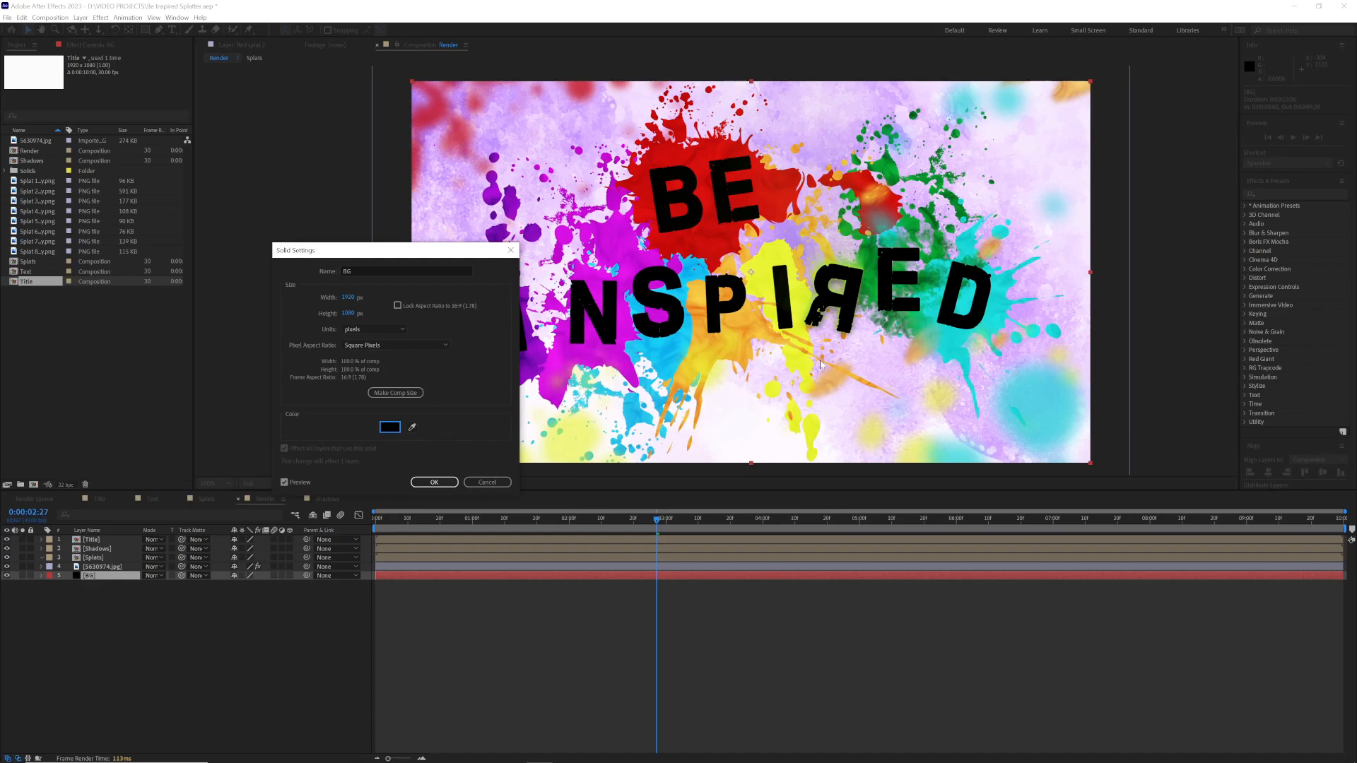
left_click(435, 482)
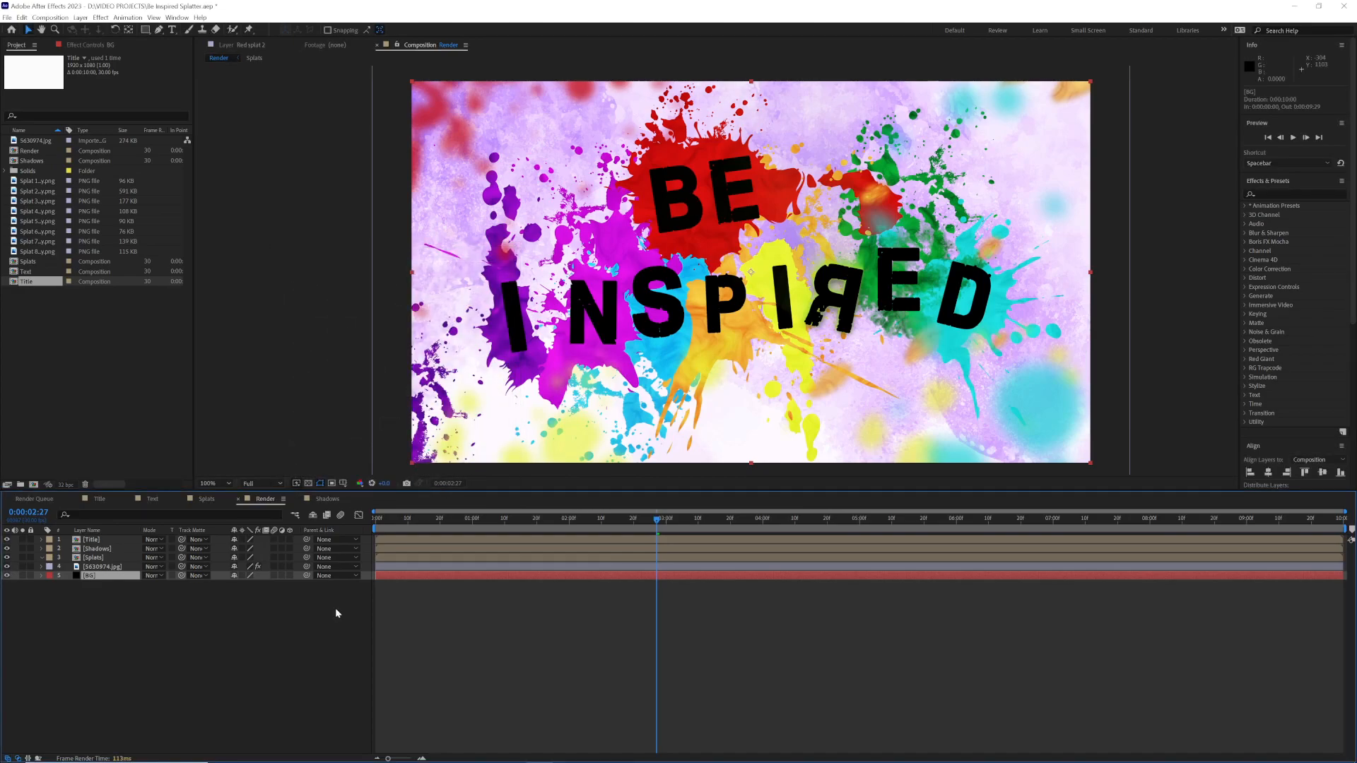
left_click(7, 566)
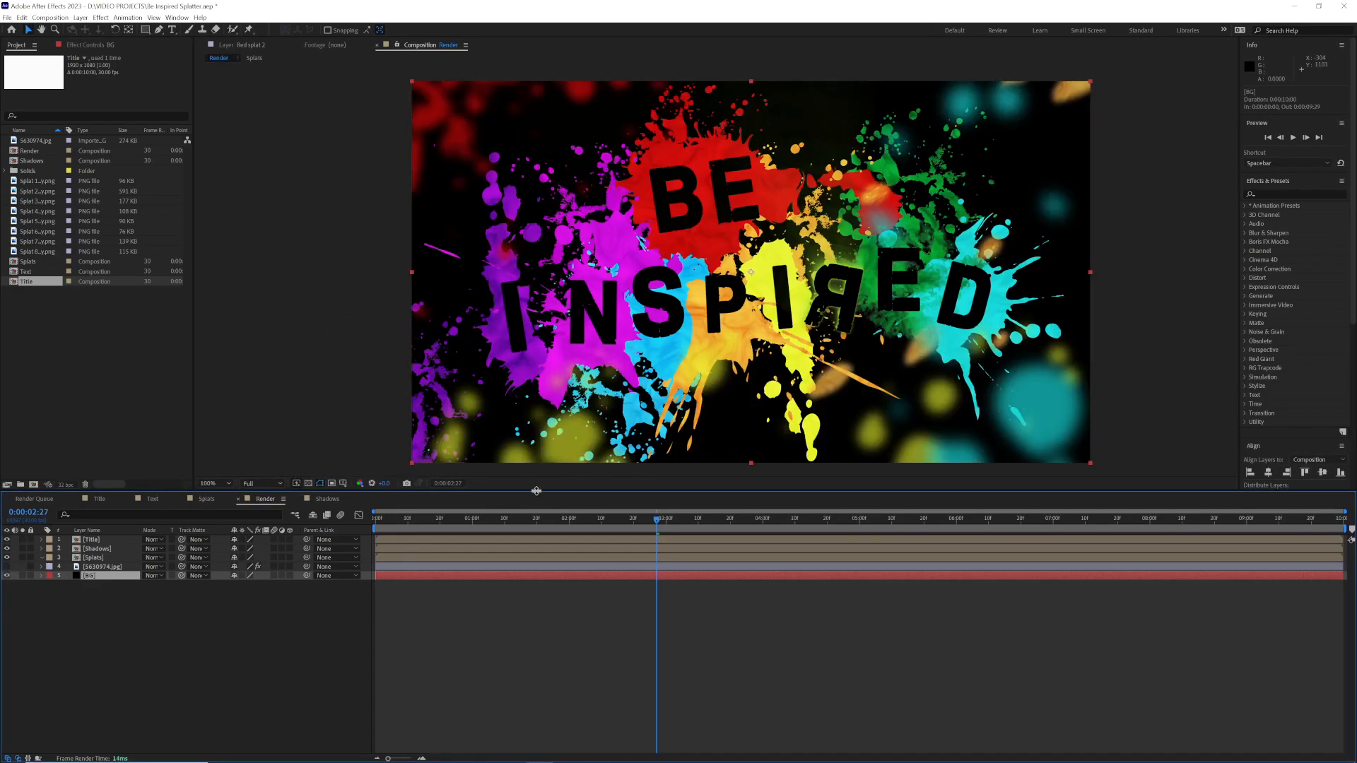